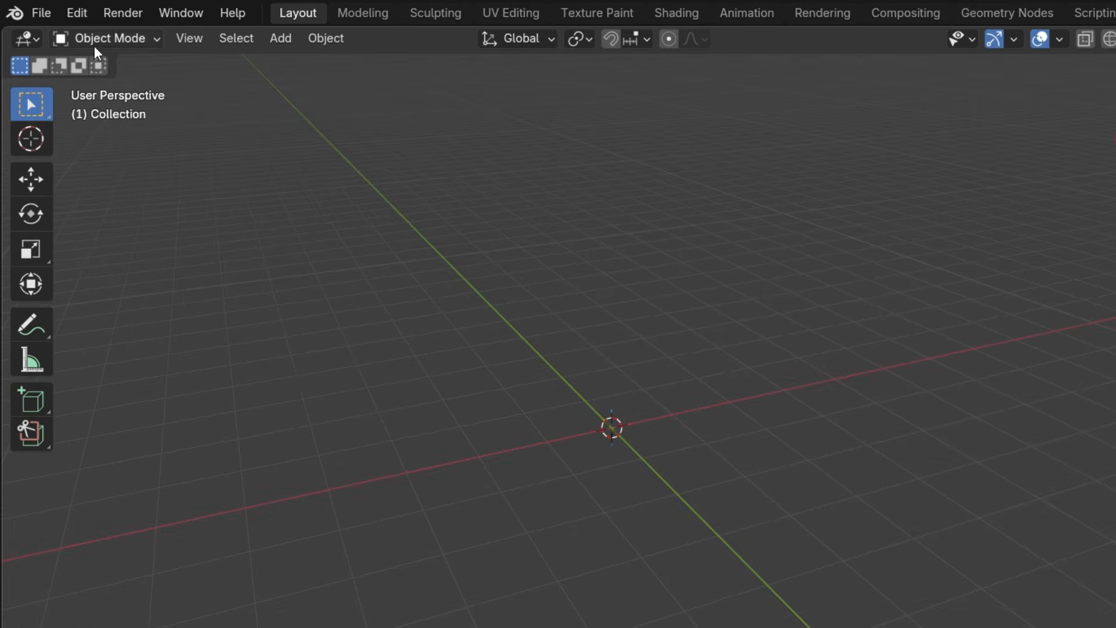
Find the A.N.T.Landscape extension in the preferences, install it and close the preferences.
click(82, 13)
click(158, 295)
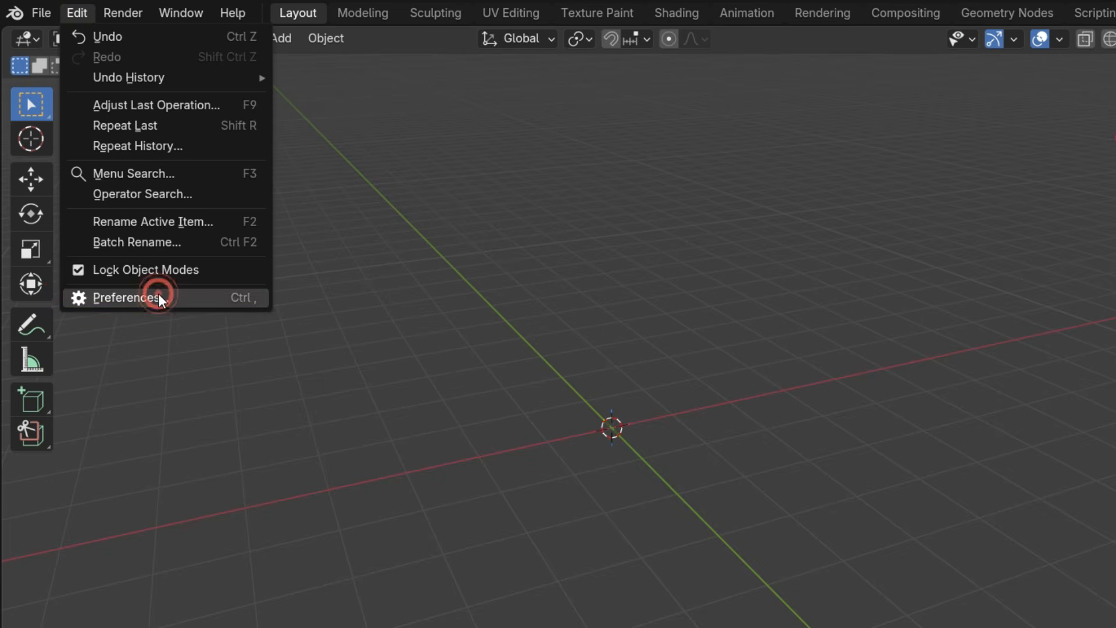
click(169, 211)
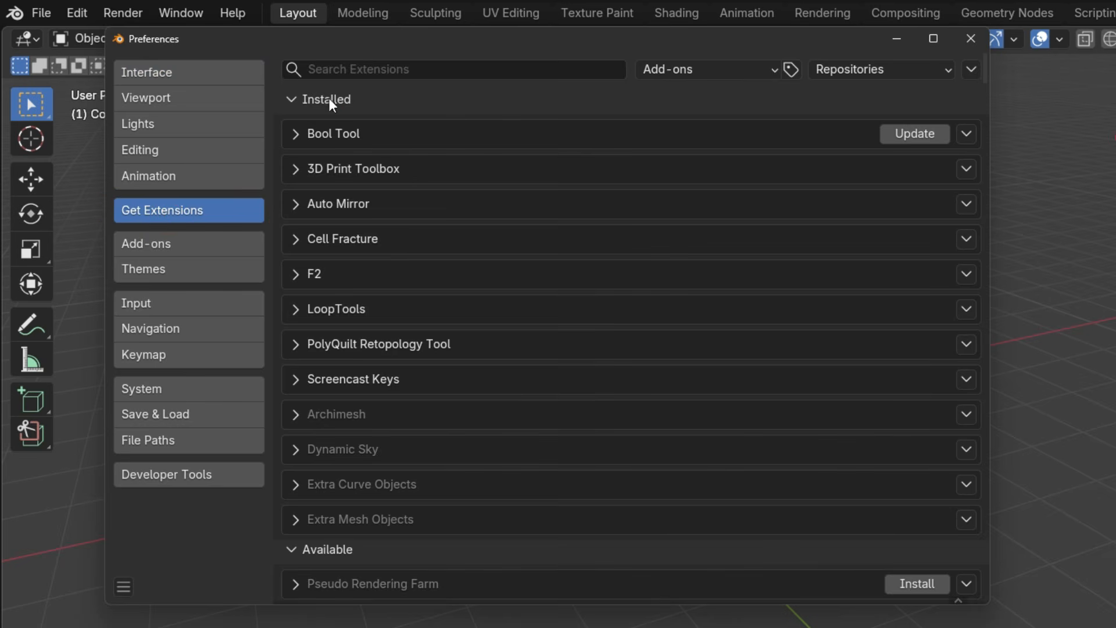
text(landsca)
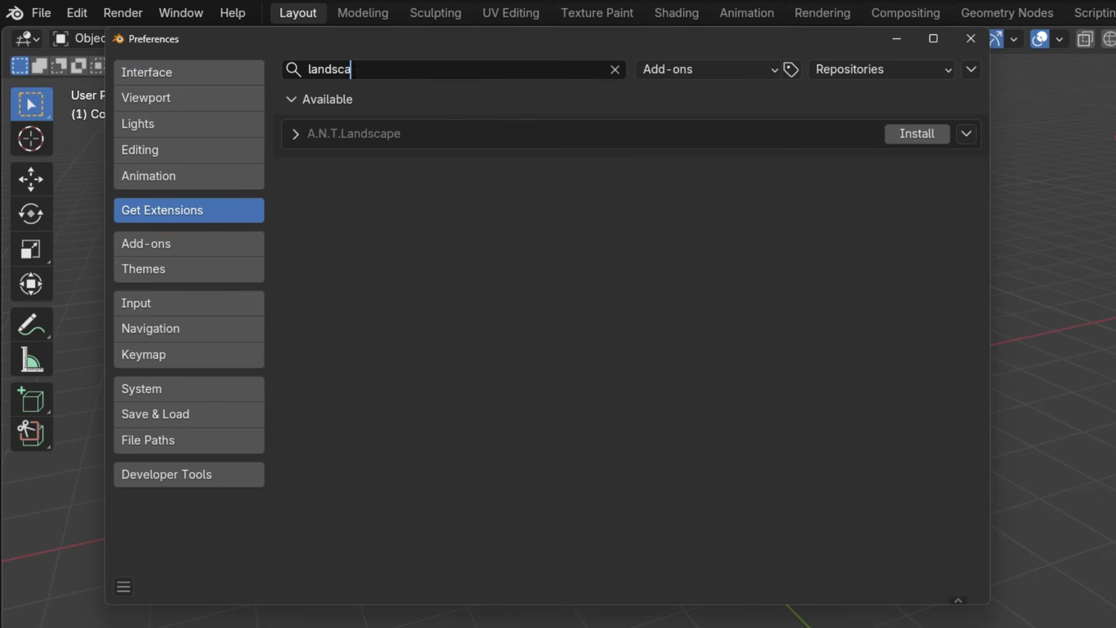
click(925, 138)
click(971, 38)
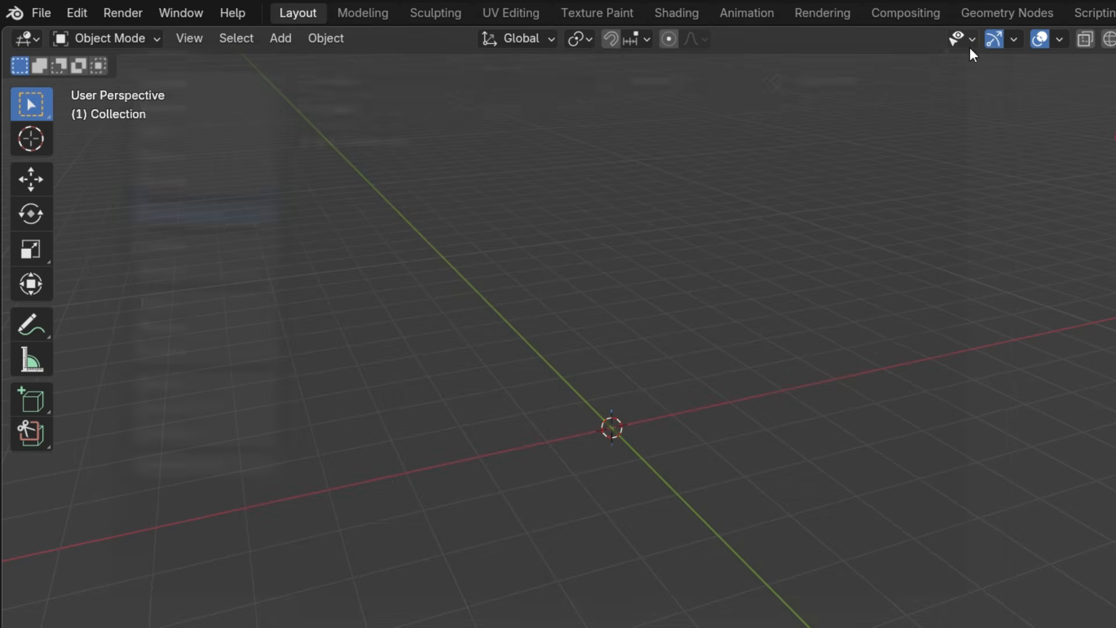
Add a Landscape mesh at the world origin and apply the lakes 1 preset to it.
key(shift+a)
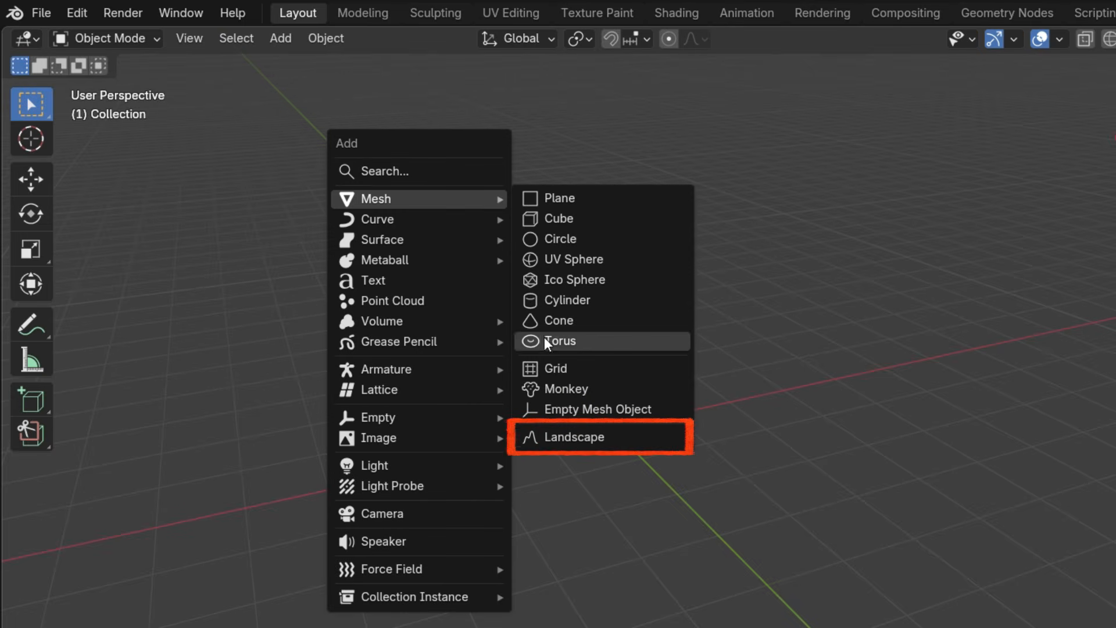
click(640, 437)
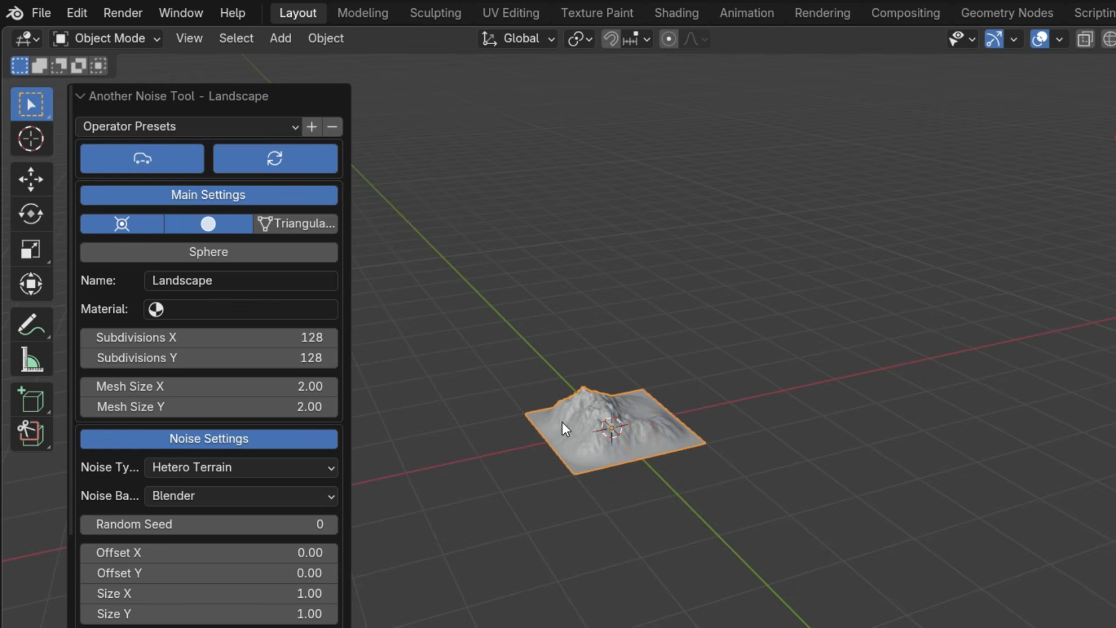
scroll(611, 448, up, 2)
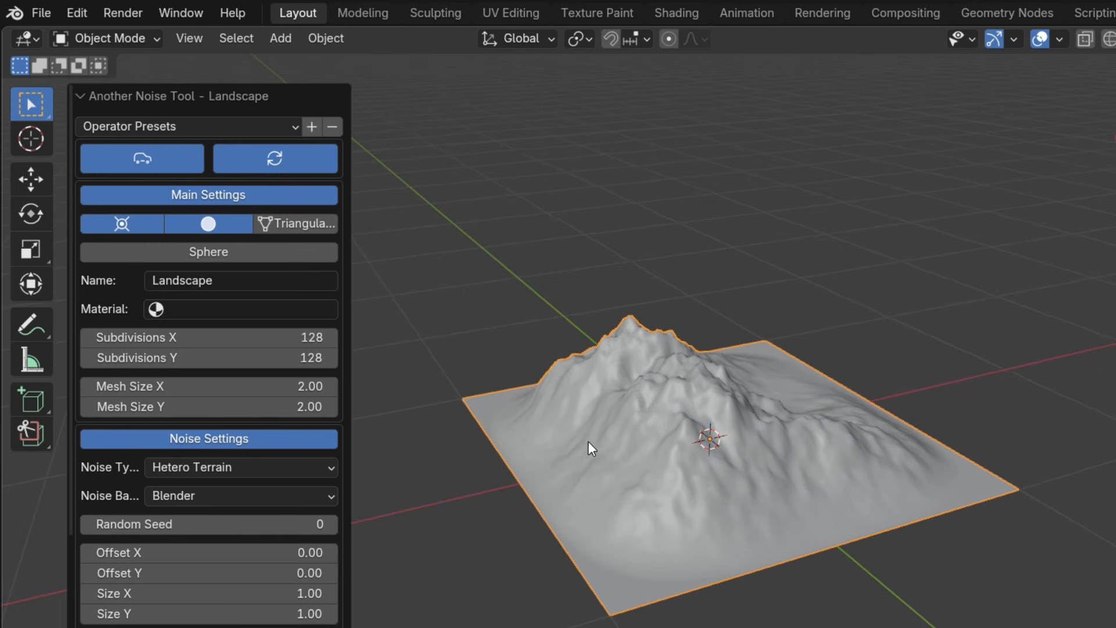
click(279, 129)
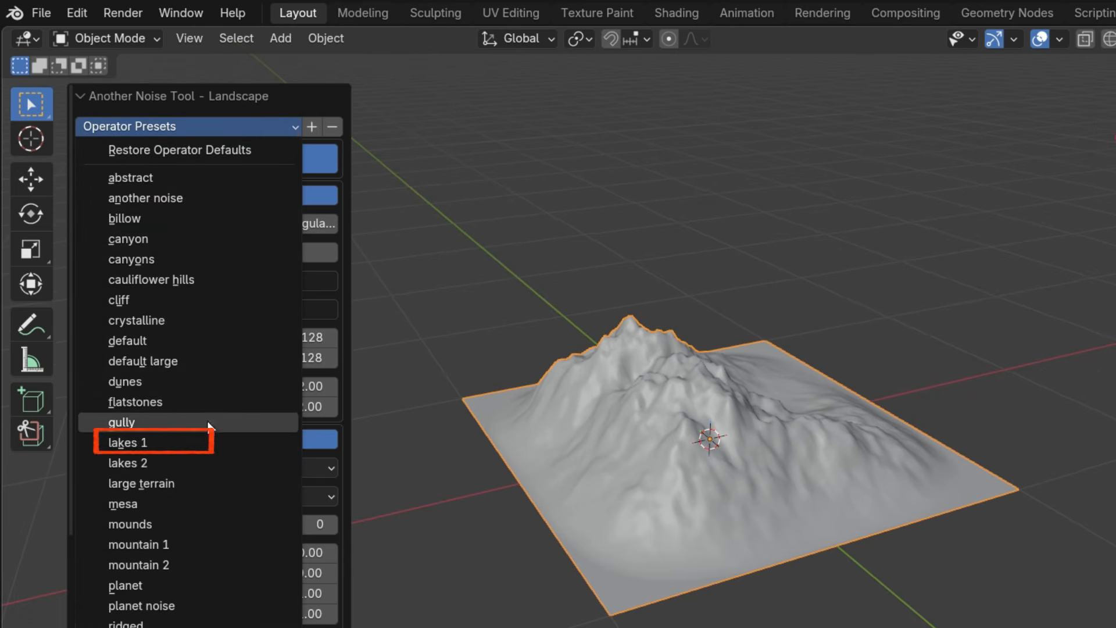
click(208, 450)
middle_drag(639, 502, 623, 504)
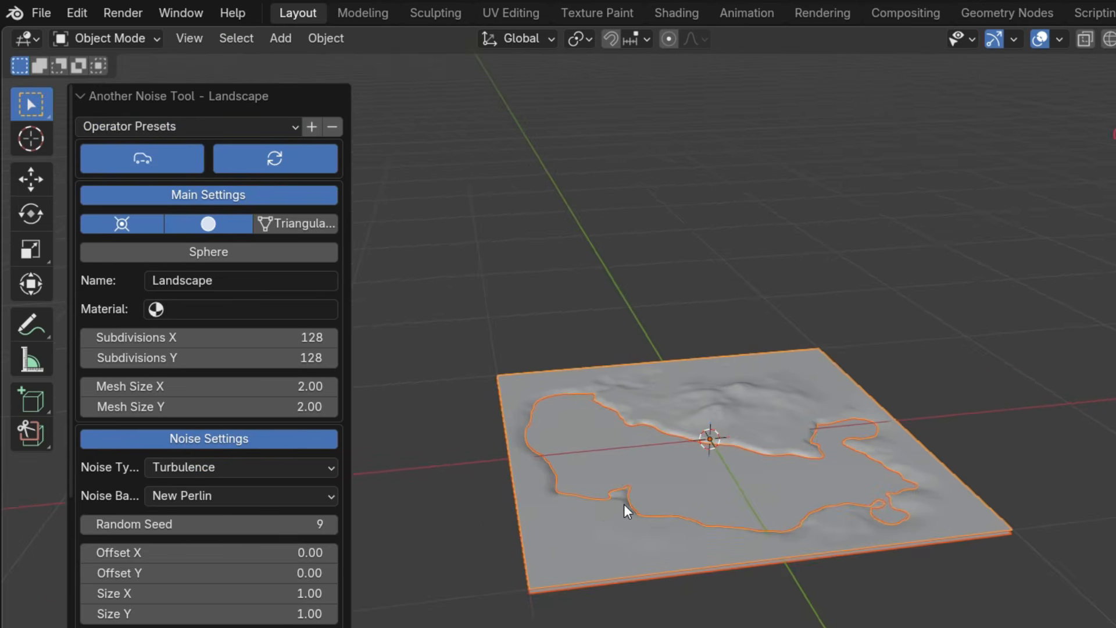
scroll(720, 554, up, 1)
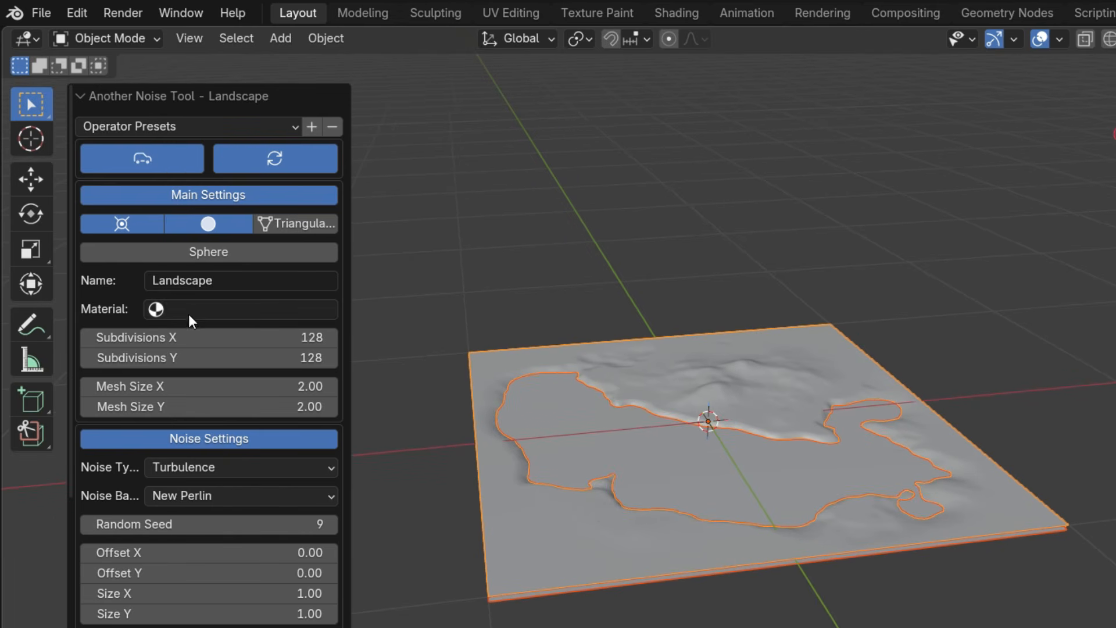
Set the landscape noise's Offset X to 0.3.
scroll(223, 491, down, 2)
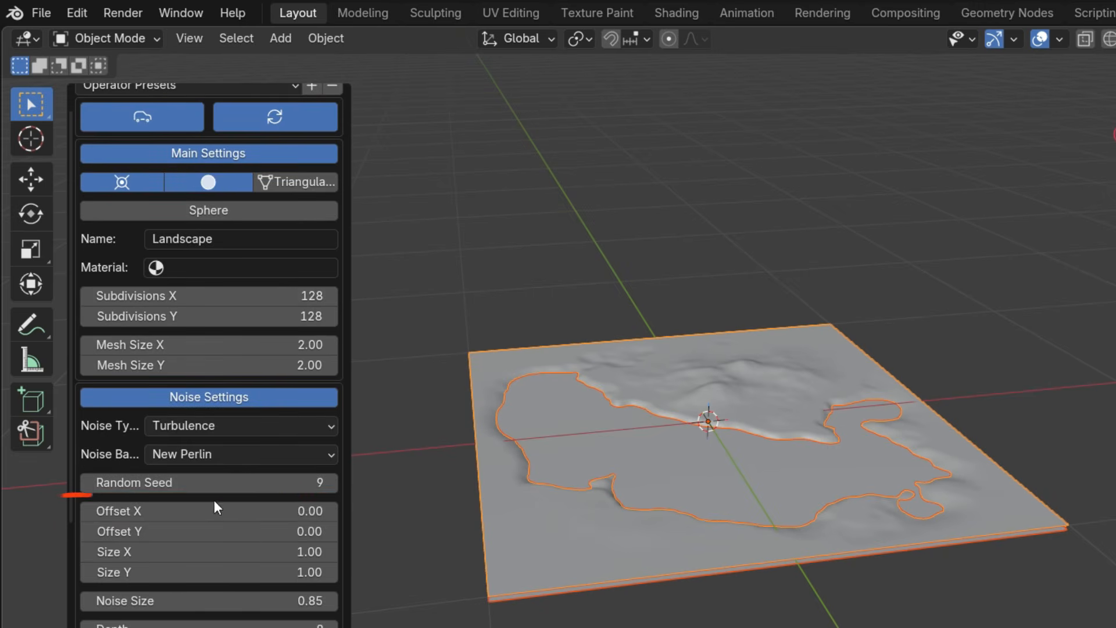
click(264, 510)
text(0.3)
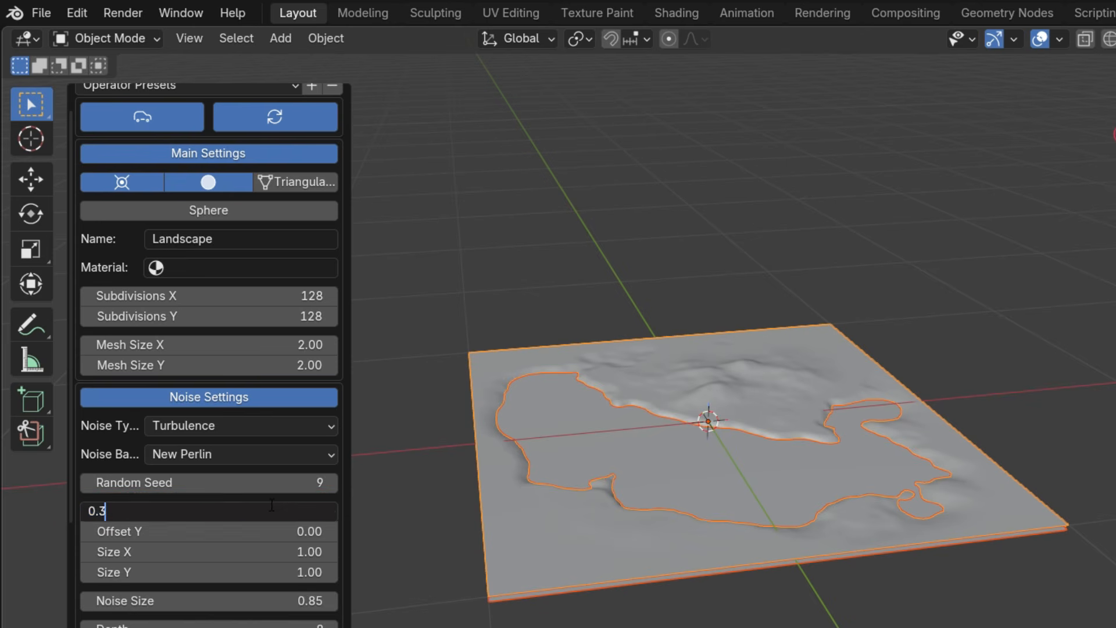
key(Return)
Raise the landscape's Sharp Sub strata amount to 1.49.
middle_drag(733, 482, 716, 488)
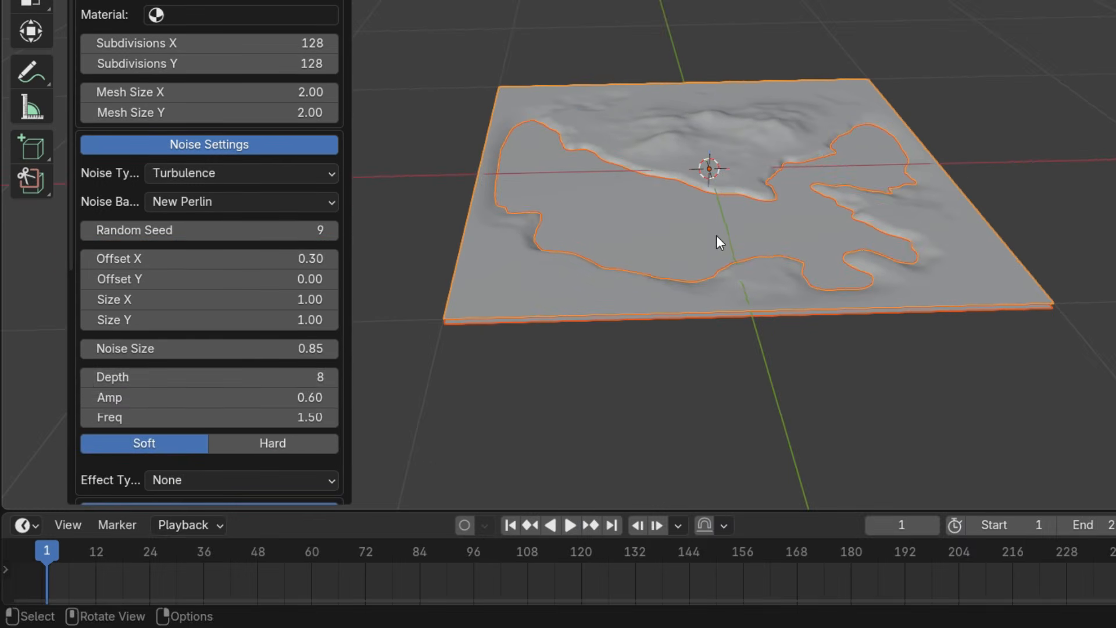
scroll(192, 614, down, 7)
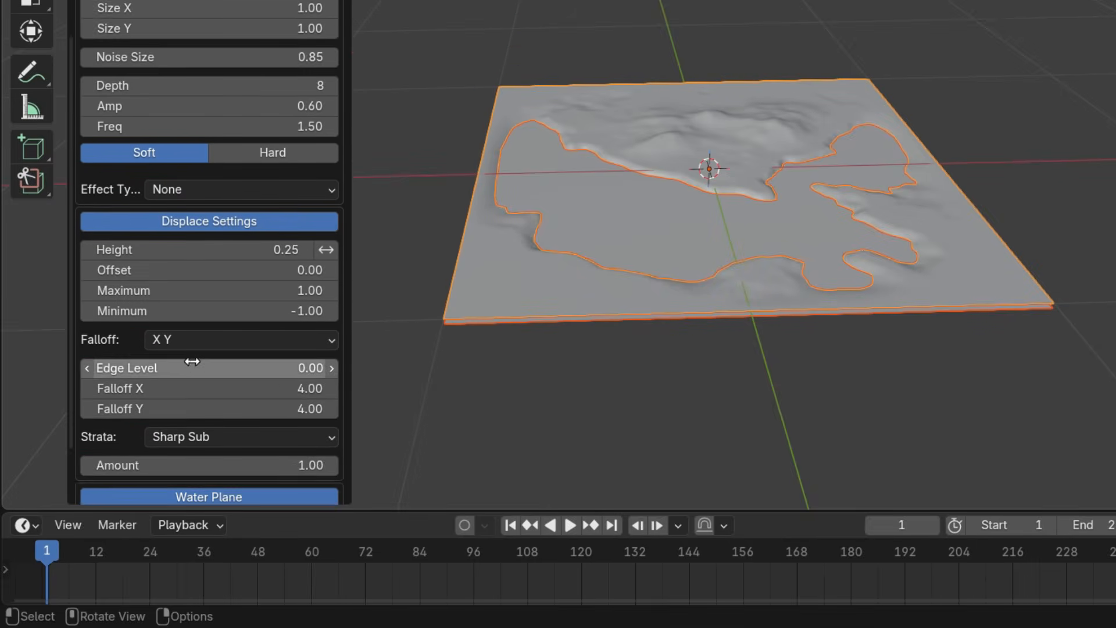
scroll(192, 361, down, 3)
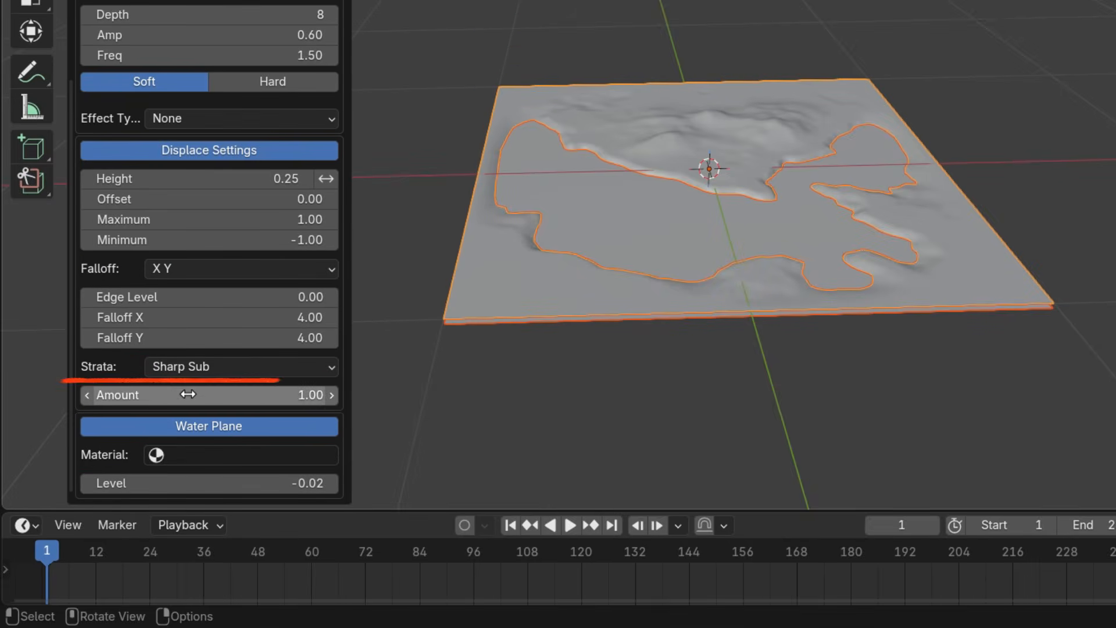
drag(184, 394, 211, 394)
scroll(731, 159, up, 2)
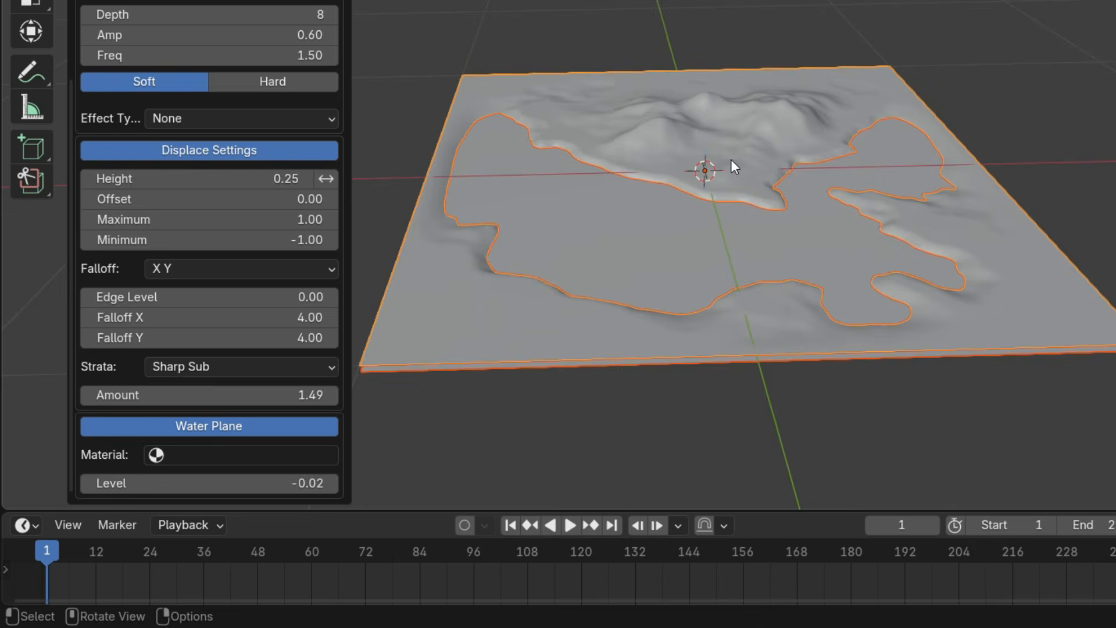
middle_drag(731, 195, 721, 200)
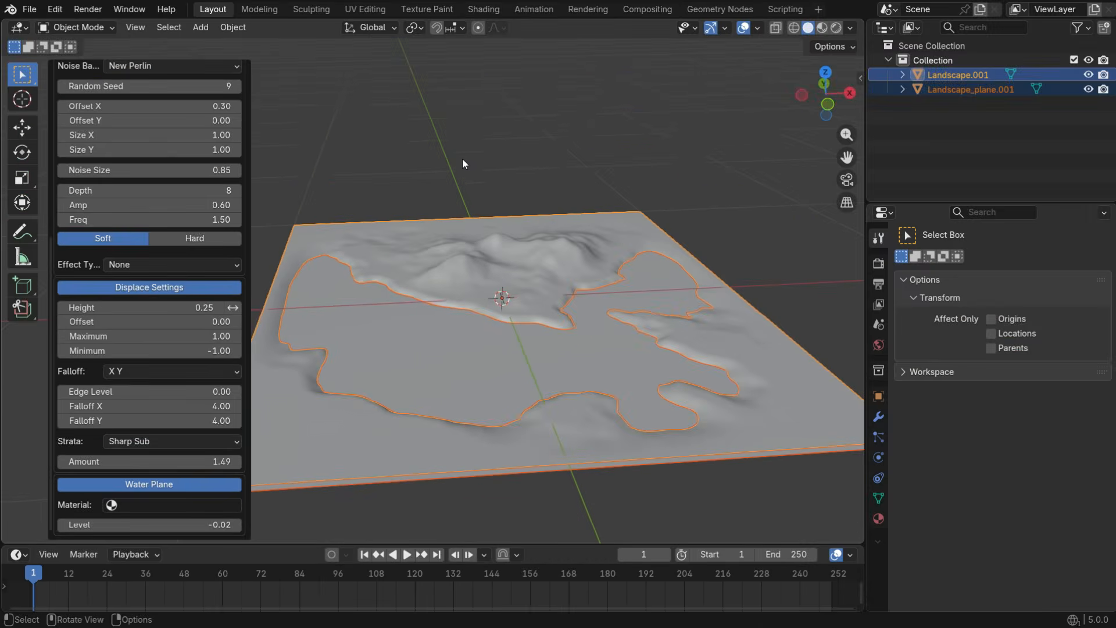
Try moving the terrain and the water plane separately, cancelling each move.
click(462, 159)
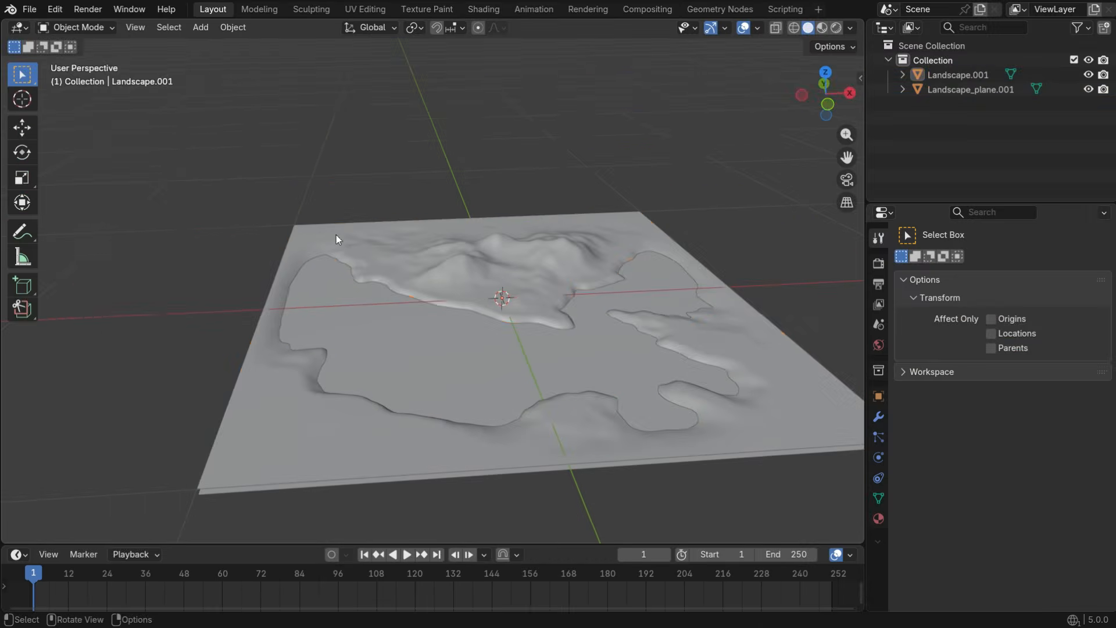
shift+middle_drag(507, 299, 455, 260)
scroll(455, 260, up, 1)
click(489, 377)
key(g)
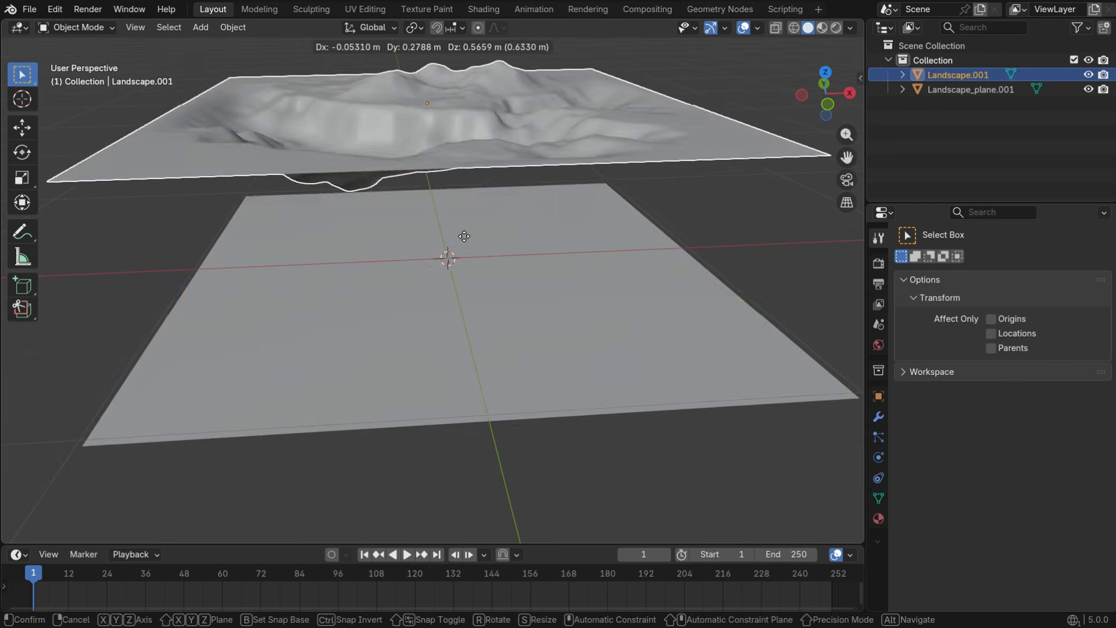
key(Escape)
click(496, 326)
key(g)
key(Escape)
Select the terrain and water plane together, scale both up by about 9.86 and apply their scale.
middle_drag(452, 308, 459, 337)
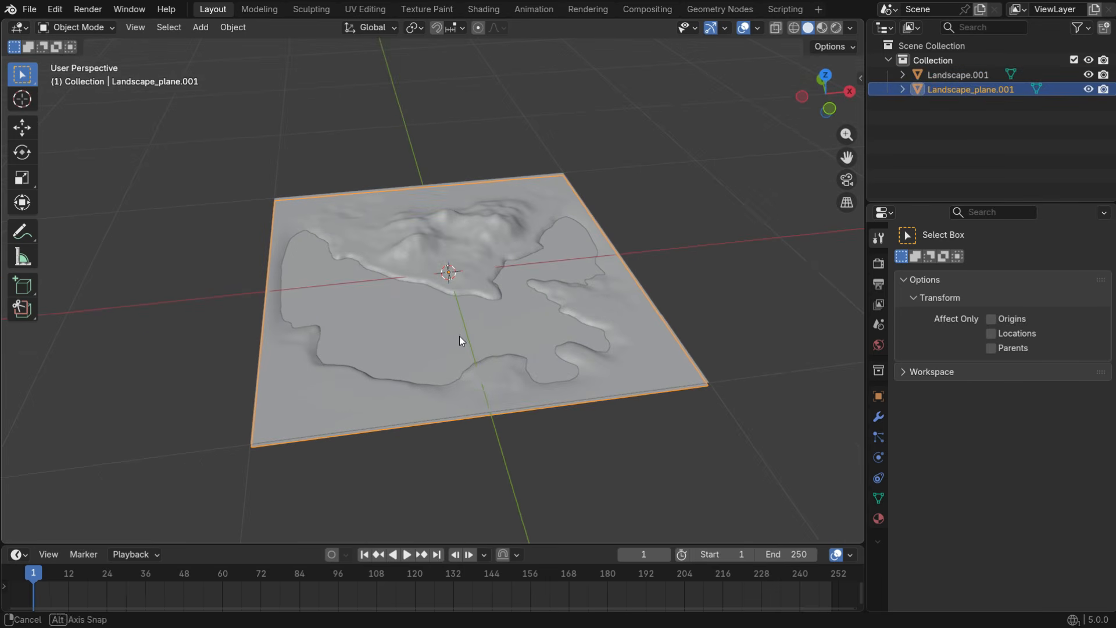
drag(336, 120, 523, 445)
middle_drag(525, 422, 519, 459)
scroll(518, 460, down, 5)
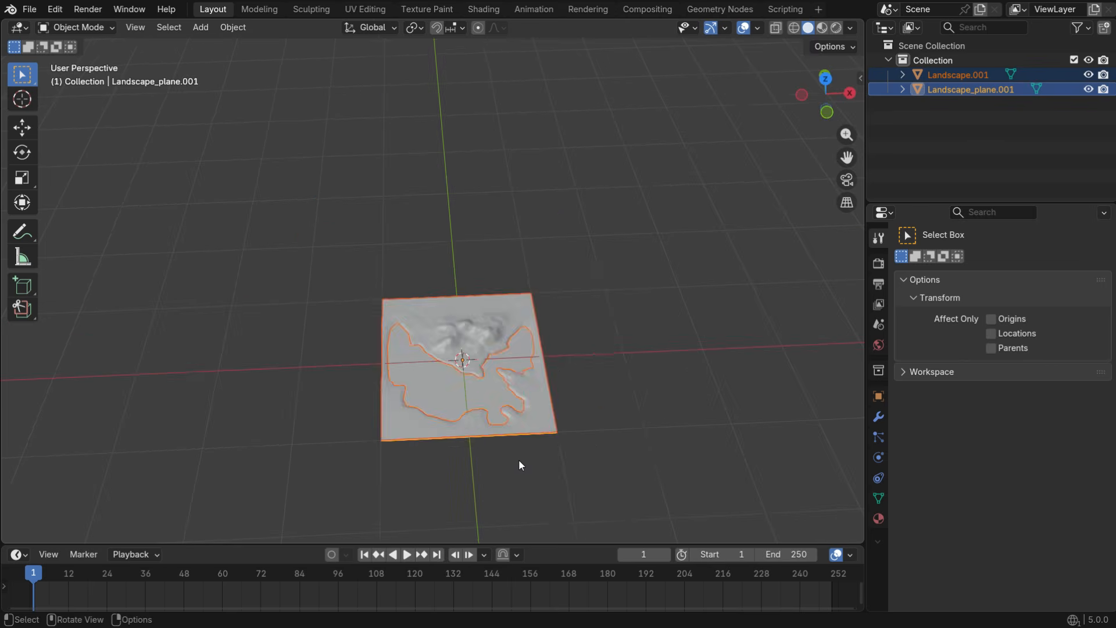
key(s)
click(468, 331)
scroll(468, 332, down, 5)
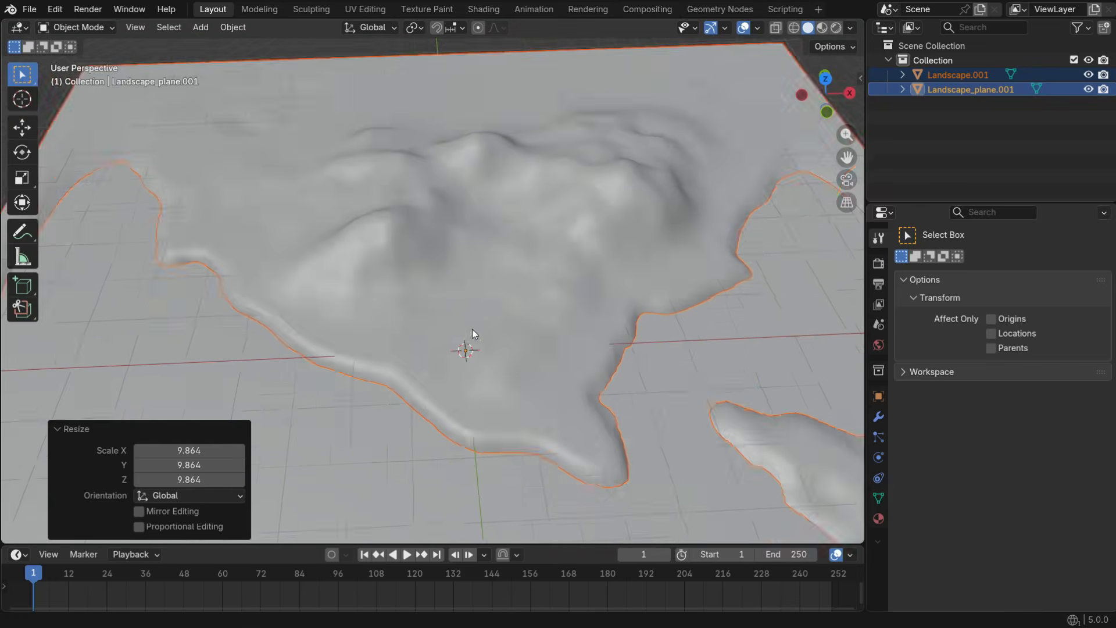
middle_drag(431, 359, 477, 401)
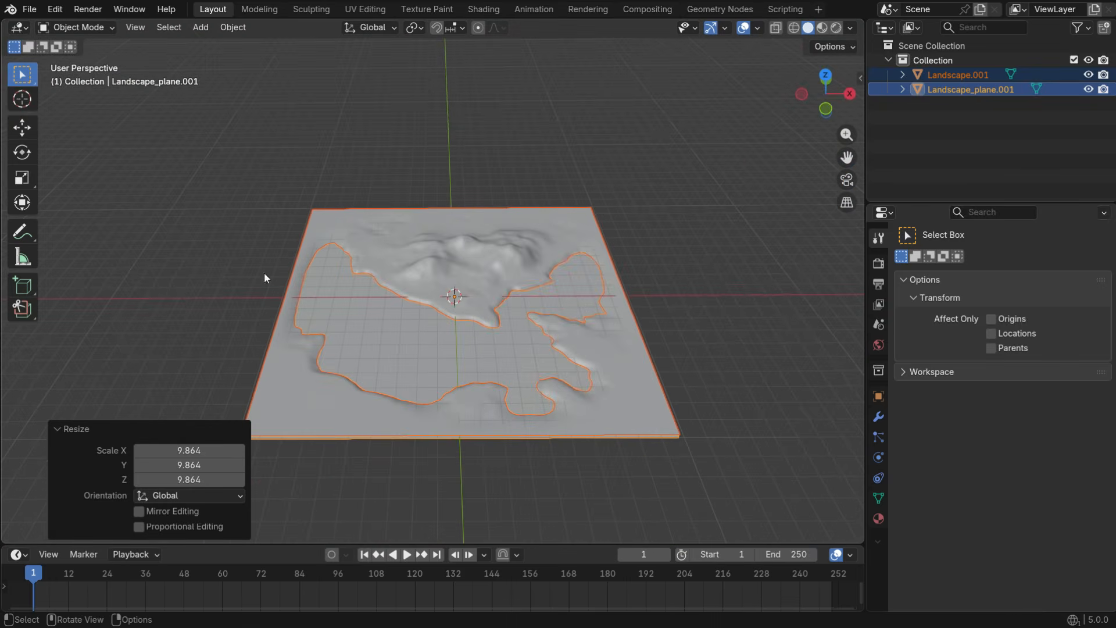
key(ctrl+a)
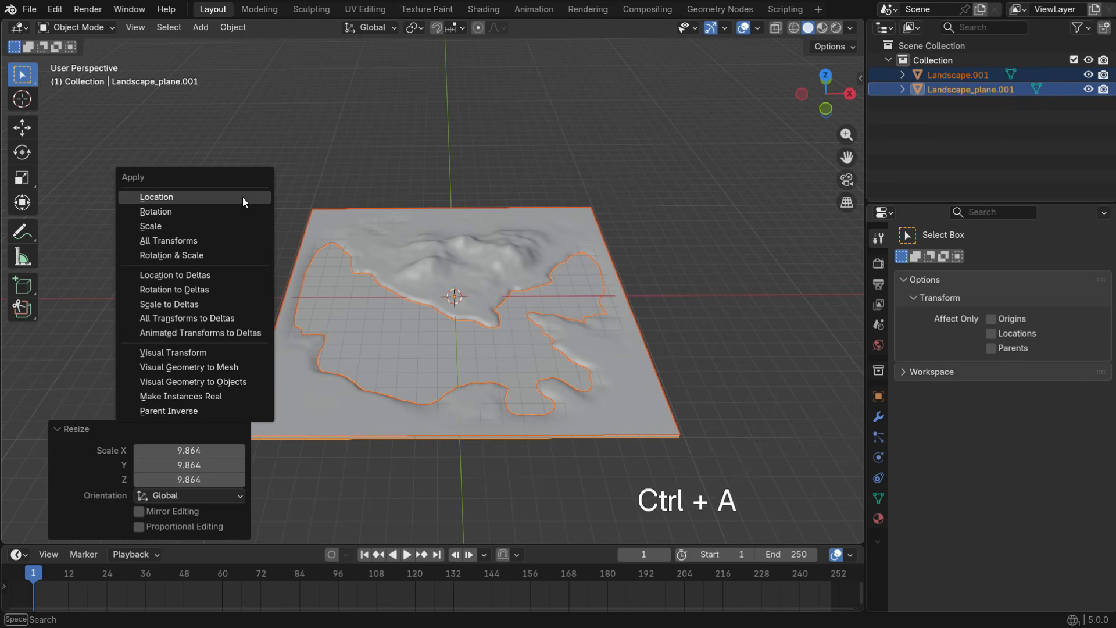
click(234, 227)
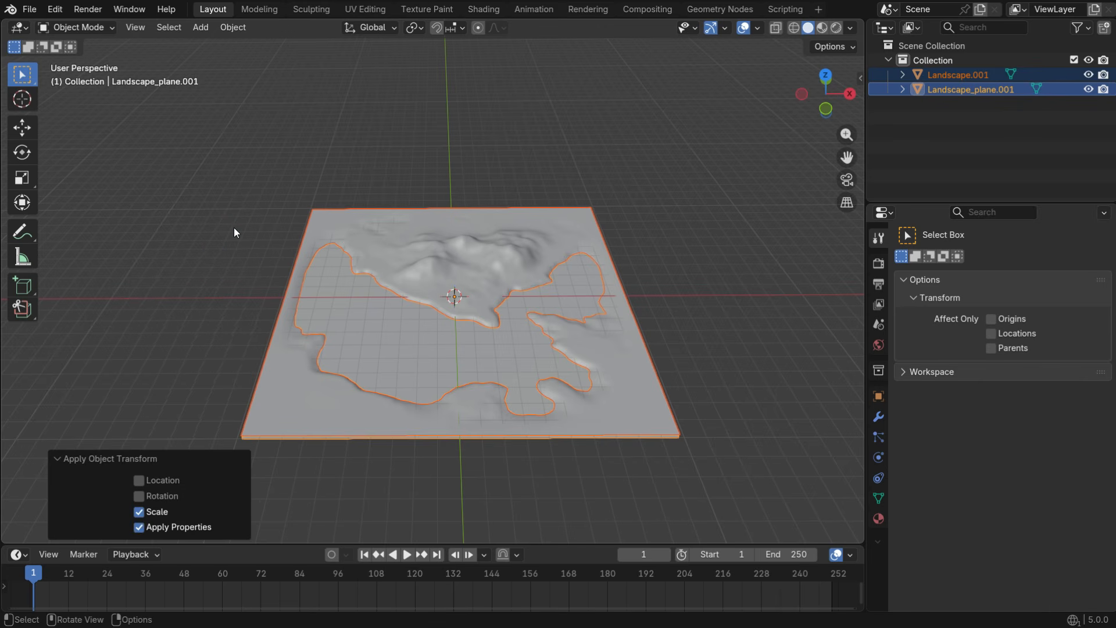
Select only the water plane and hide it from the viewport.
click(683, 244)
click(496, 347)
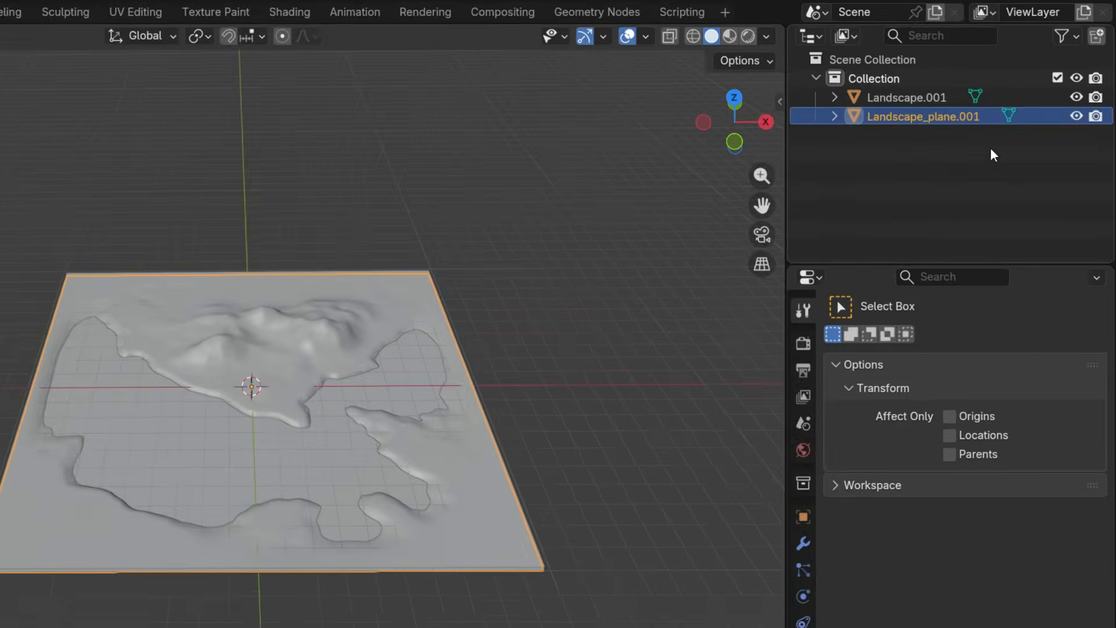
click(1085, 90)
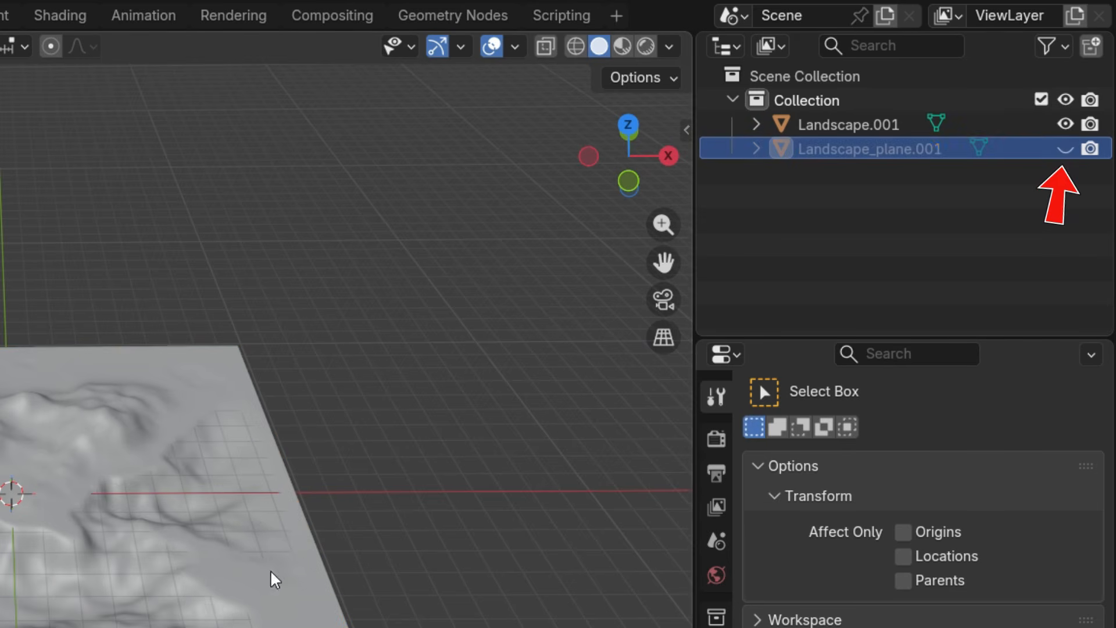
Enlarge the timeline area and turn it into a Geometry Node Editor.
scroll(186, 624, up, 1)
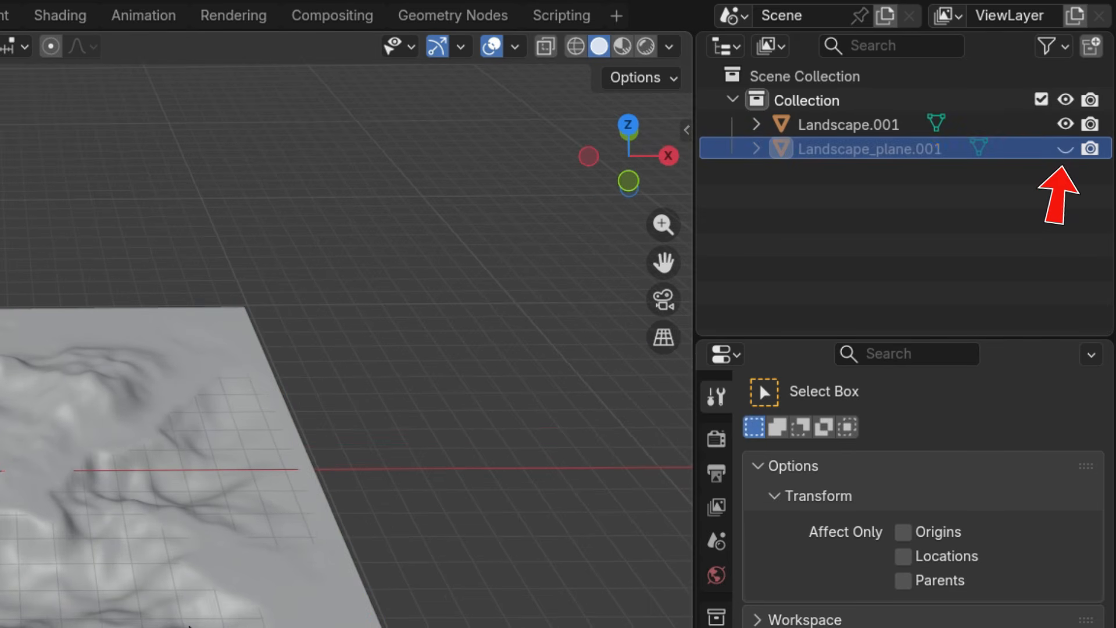
shift+middle_drag(544, 378, 545, 330)
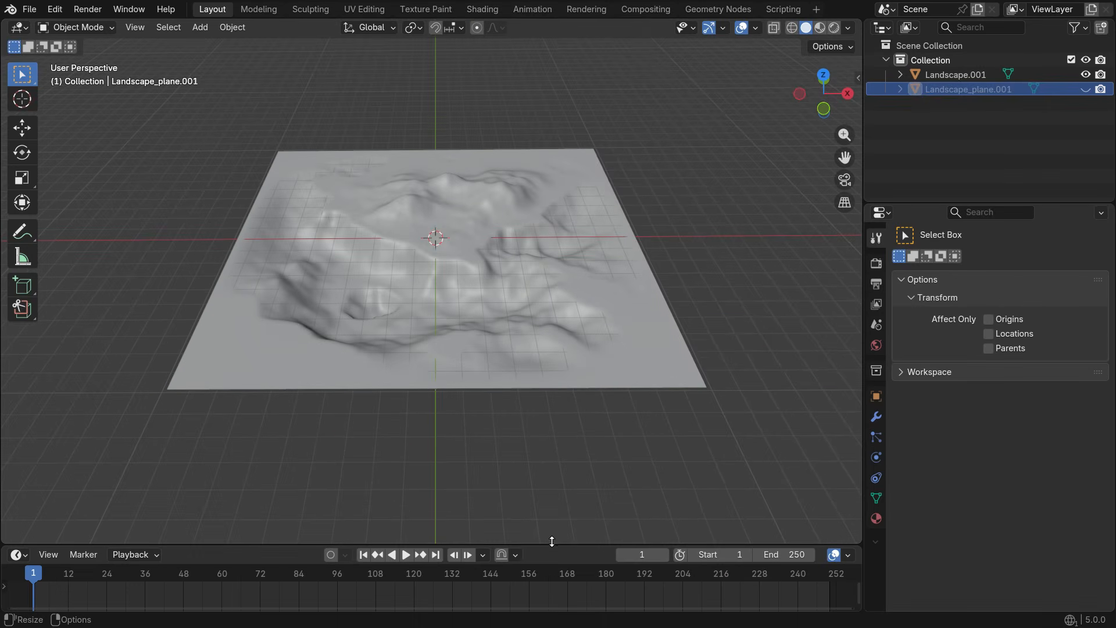
drag(551, 541, 555, 373)
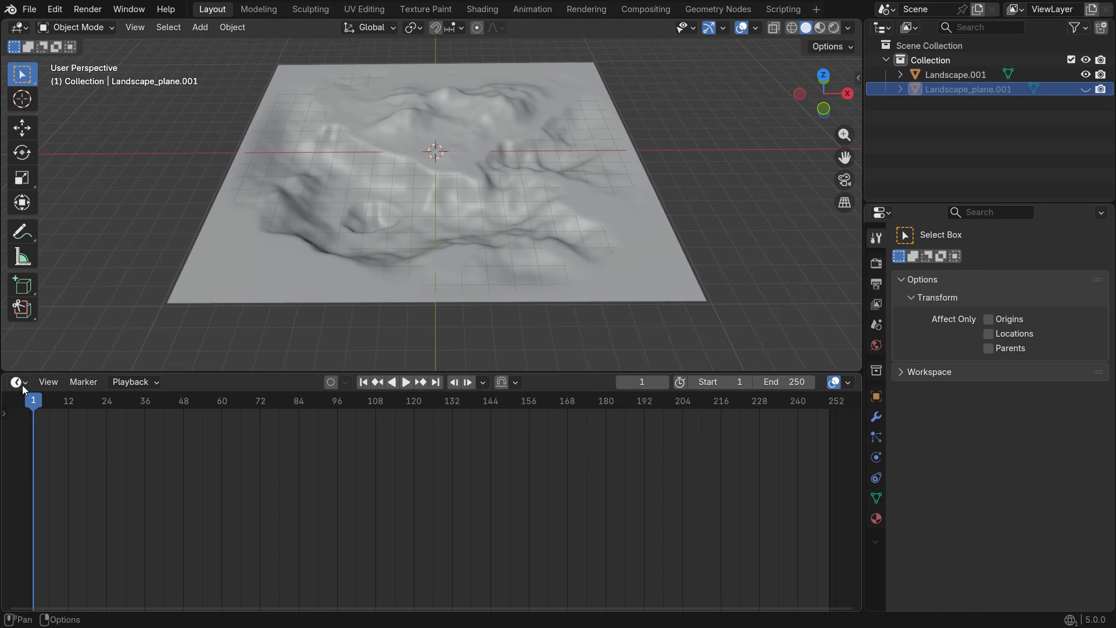
click(19, 382)
click(109, 467)
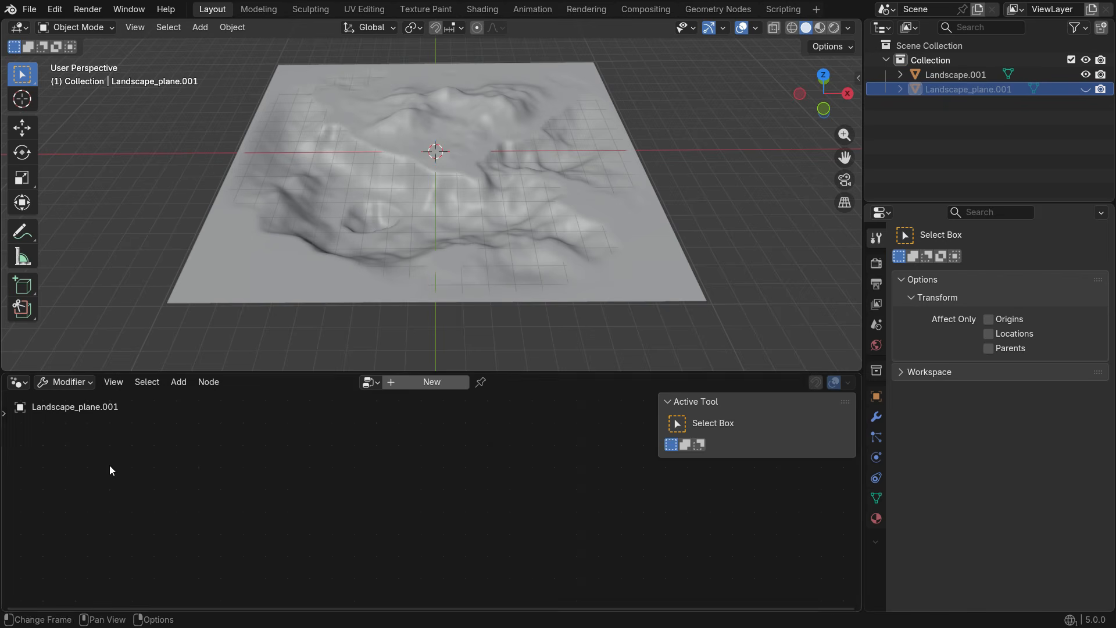
Create a new geometry node tree on the terrain and hide the node editor's sidebar.
click(416, 261)
click(427, 383)
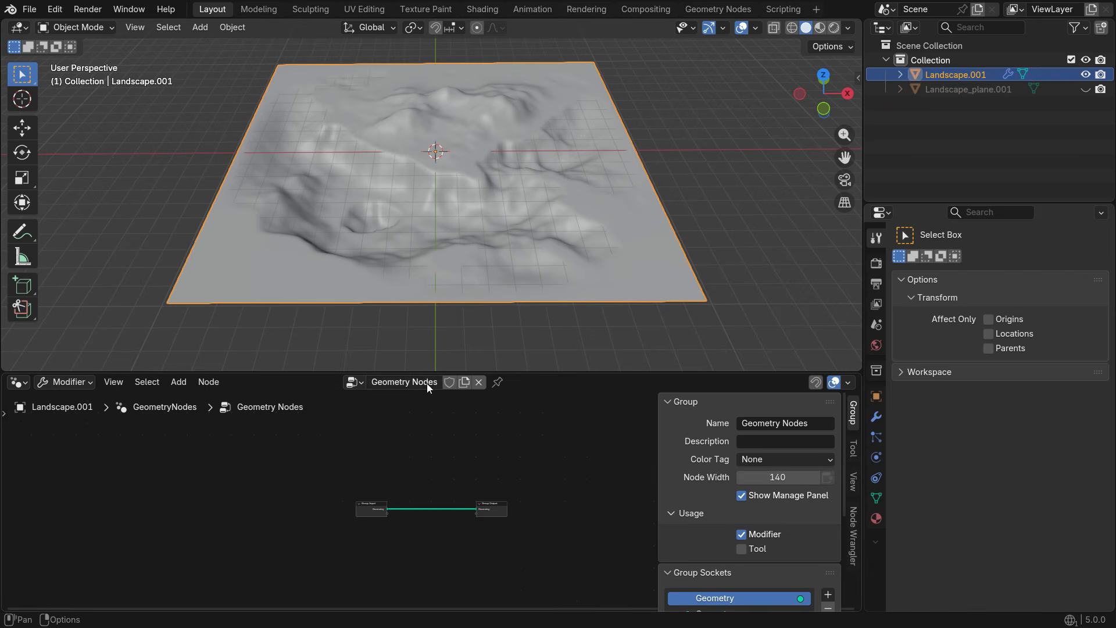
key(n)
Add a Distribute Points on Faces node between Group Input and Group Output and set its density to 6.3.
scroll(407, 488, up, 5)
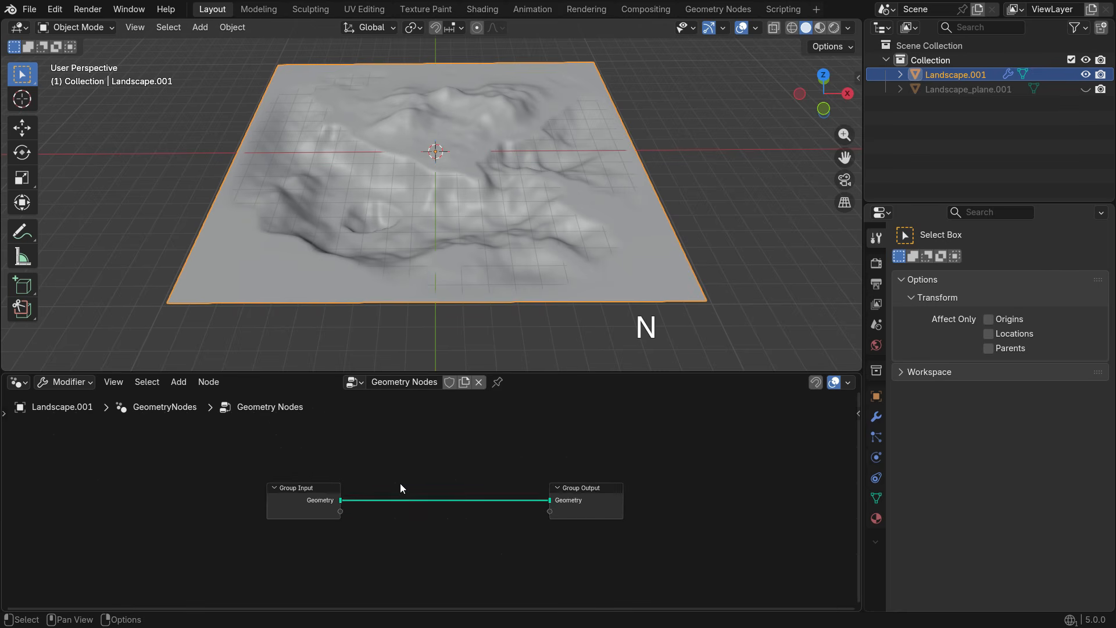
key(shift+a)
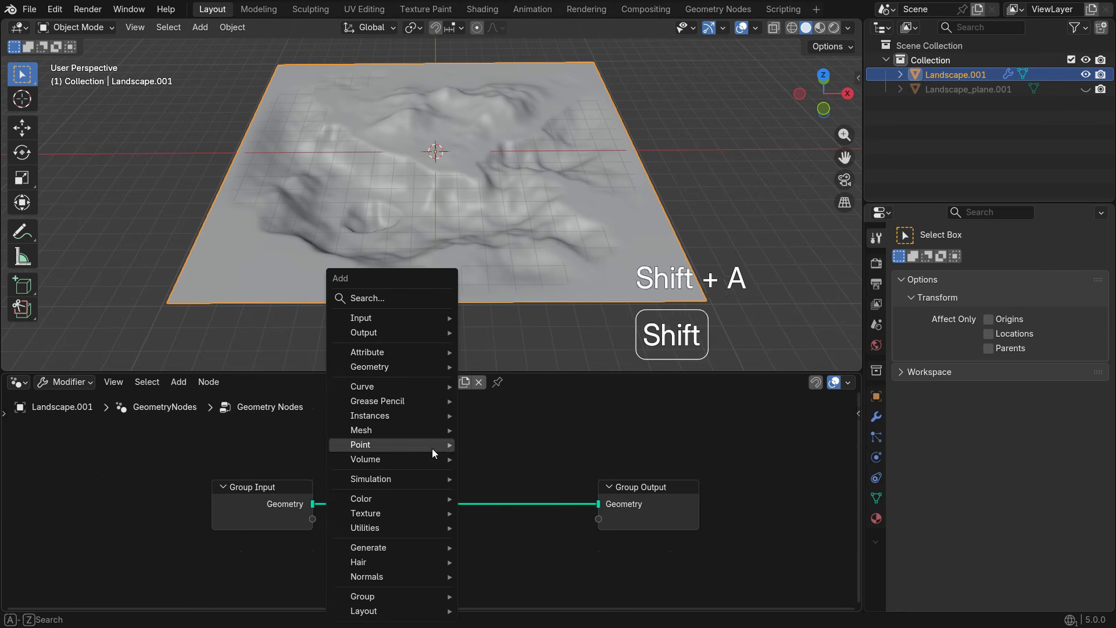
click(397, 298)
text(distrubu)
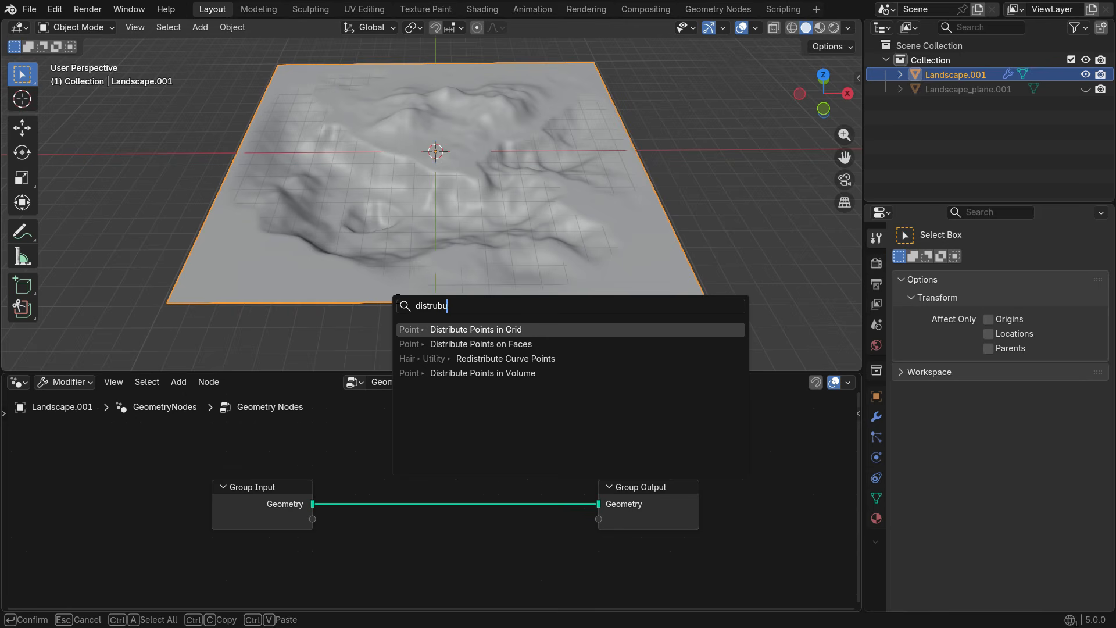
click(506, 344)
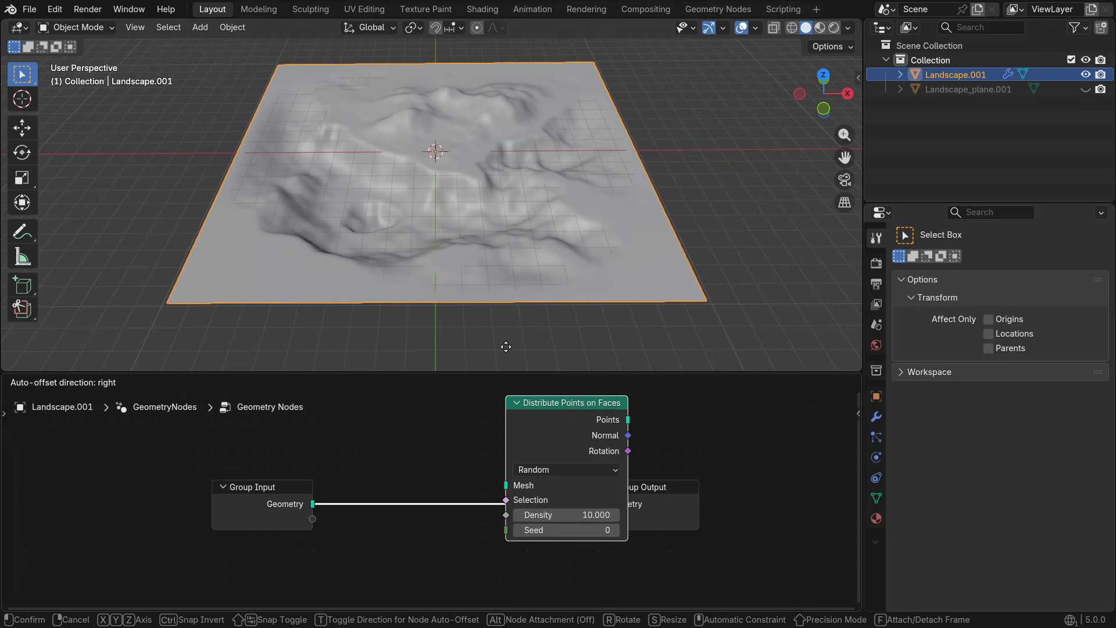
click(378, 384)
scroll(483, 543, up, 1)
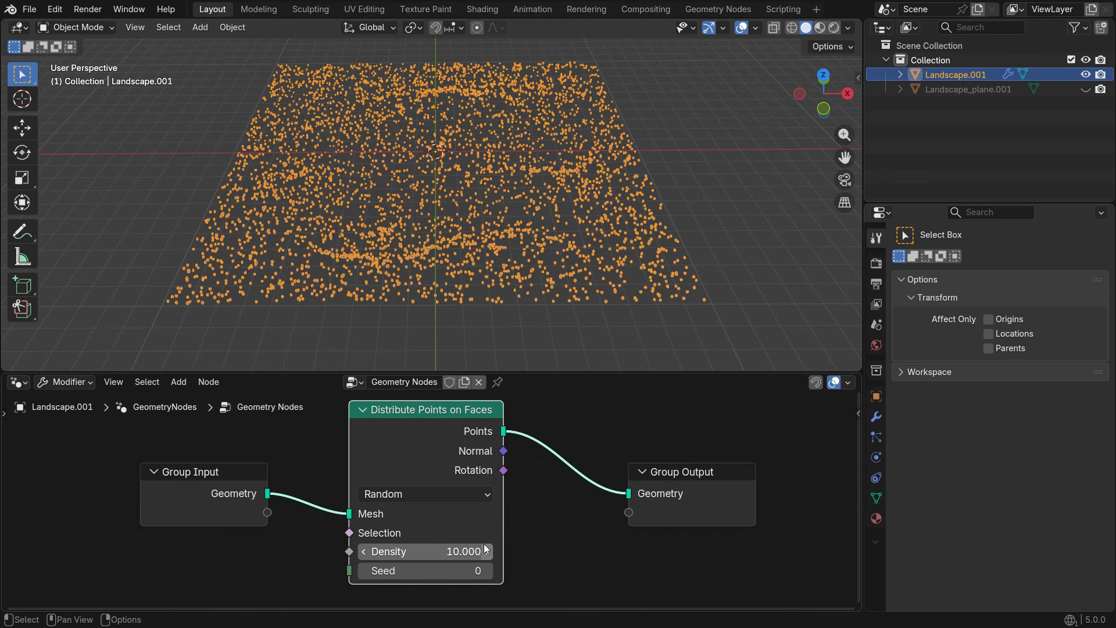
drag(483, 550, 425, 544)
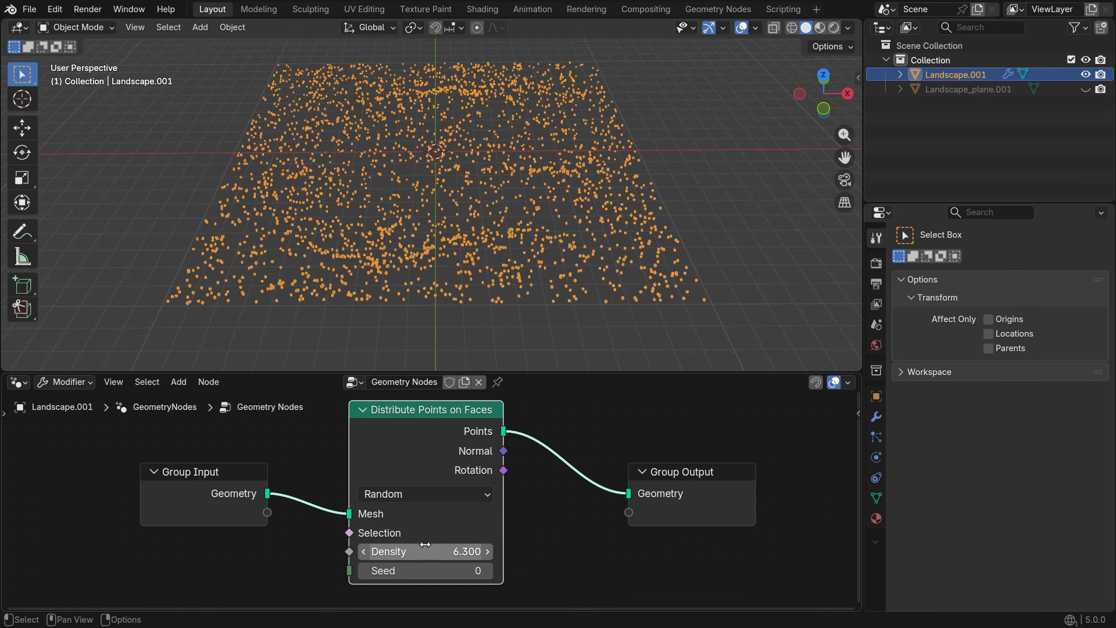
middle_drag(498, 282, 496, 228)
Move Group Output aside and insert a Join Geometry node between Distribute Points on Faces and Group Output.
scroll(342, 536, down, 2)
drag(600, 500, 691, 508)
key(shift+a)
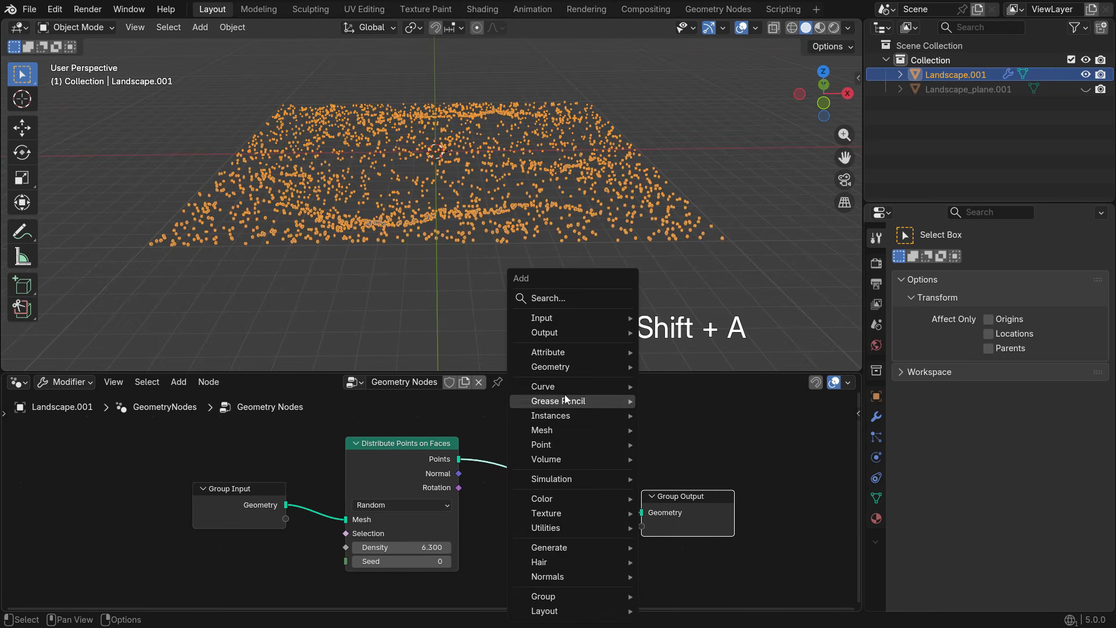
click(566, 301)
text(join ge)
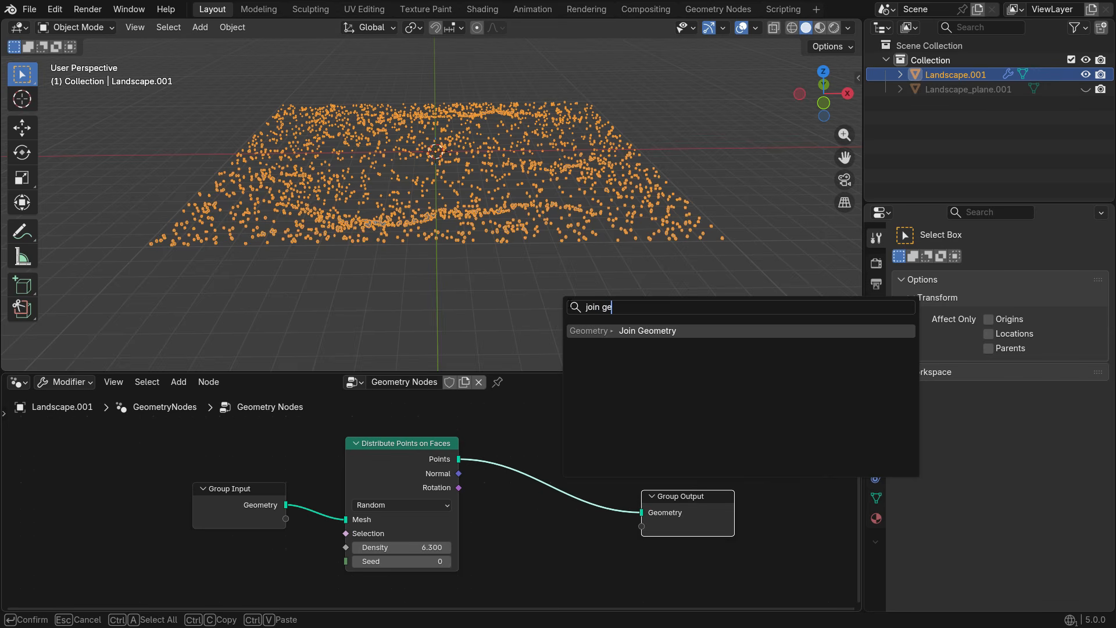
click(659, 332)
click(536, 407)
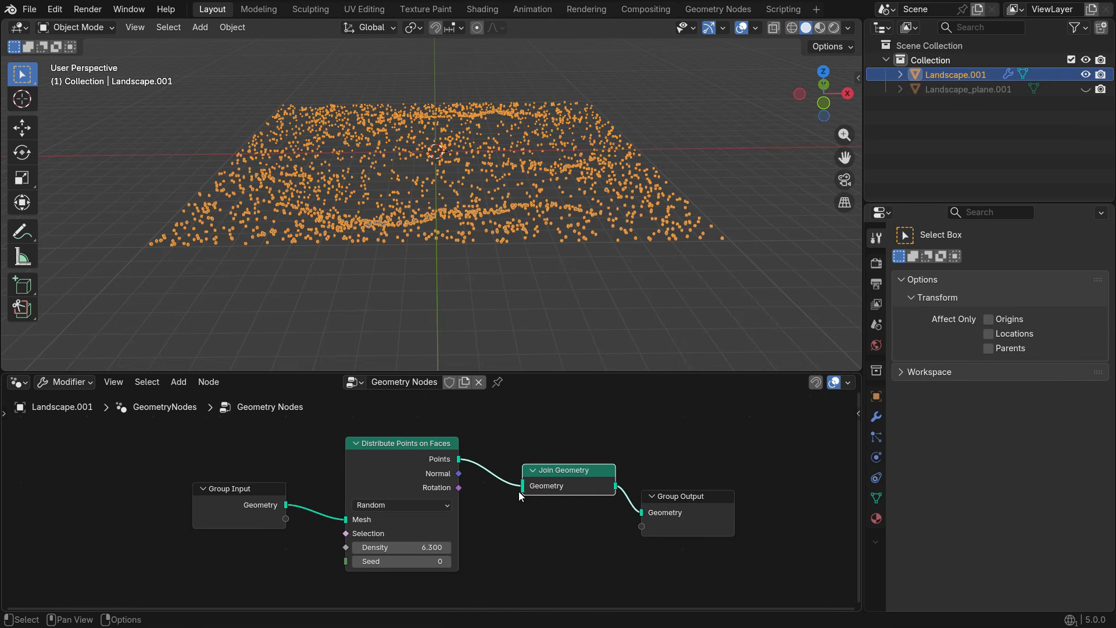
Link the Group Input geometry to the Join Geometry node so the terrain mesh is output with the points.
scroll(518, 490, up, 1)
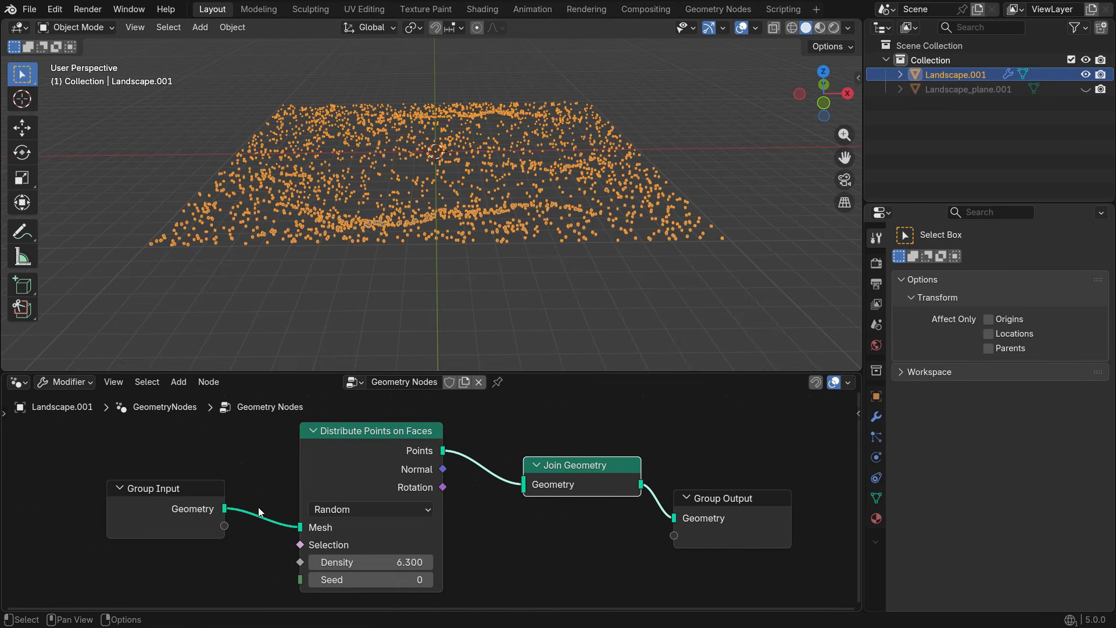
drag(511, 493, 518, 496)
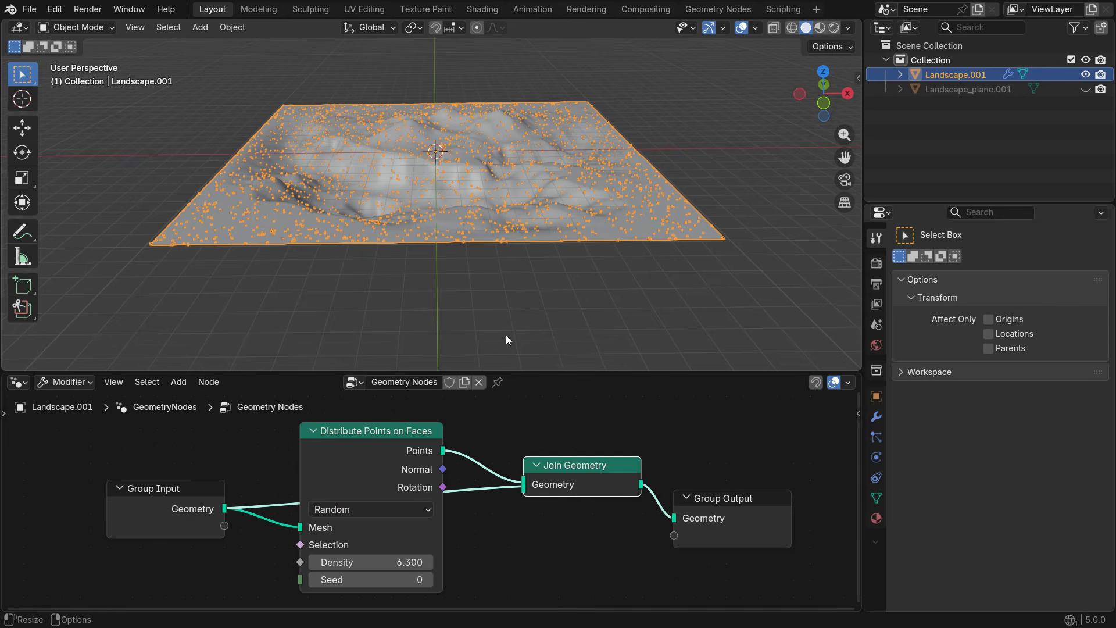
scroll(527, 180, up, 3)
scroll(527, 181, down, 2)
Add two reroute points to the link from Group Input to Join Geometry and route it above the Distribute Points on Faces node.
drag(179, 493, 175, 470)
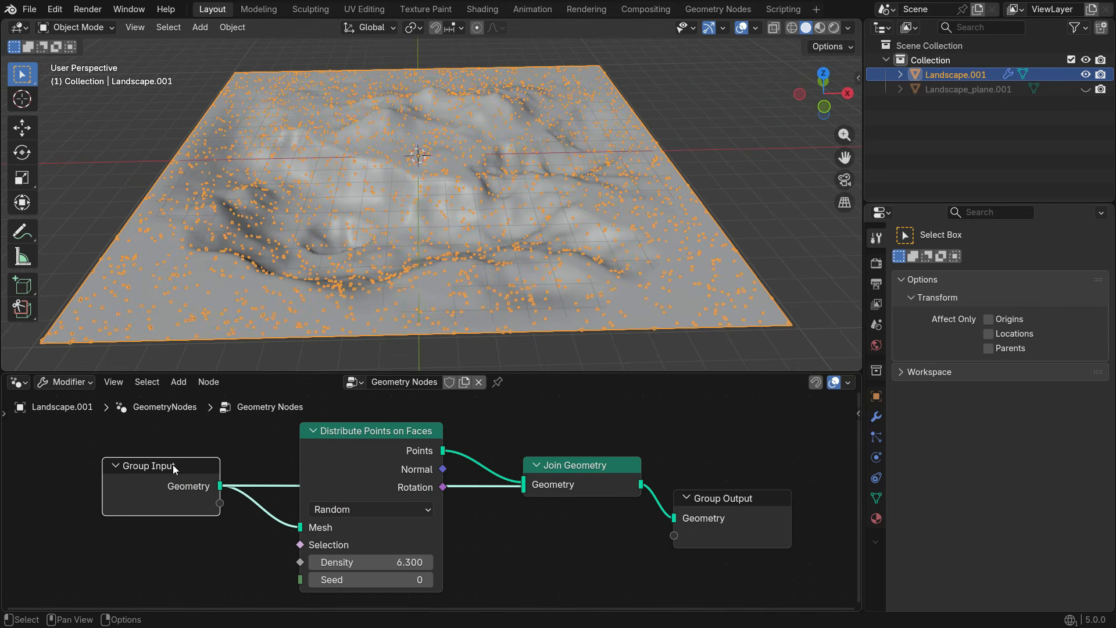
shift+right_drag(478, 484, 480, 498)
key(g)
click(496, 469)
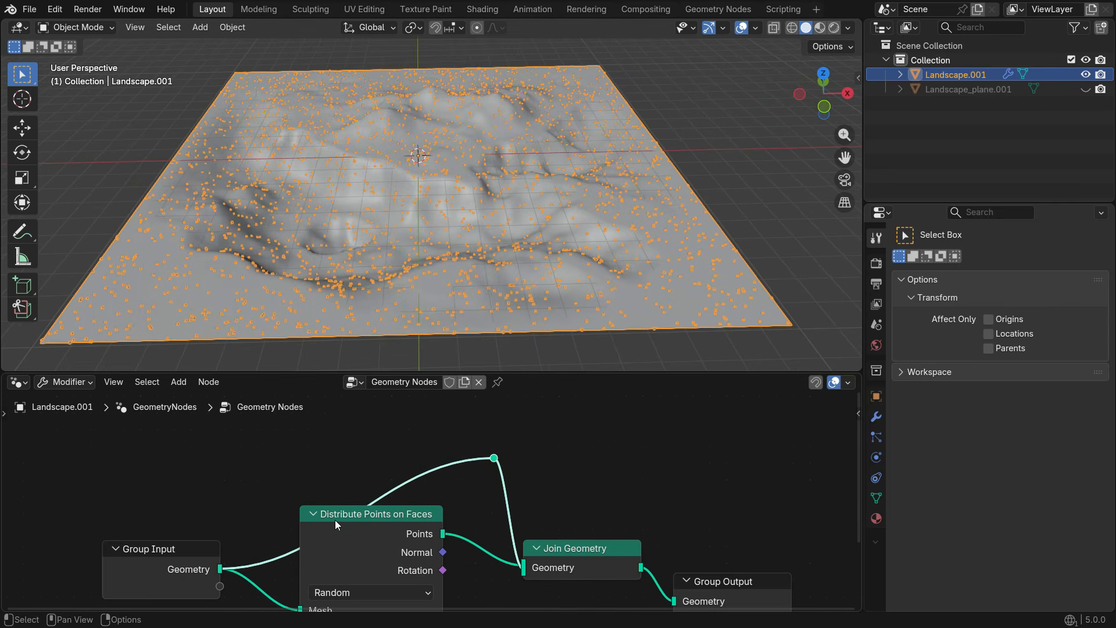
shift+right_drag(269, 535, 281, 574)
key(g)
click(283, 482)
scroll(433, 423, down, 4)
middle_drag(433, 423, 432, 392)
Space out the Join Geometry and Group Output nodes and insert Instance on Points between Distribute Points on Faces and Join Geometry.
drag(652, 508, 728, 475)
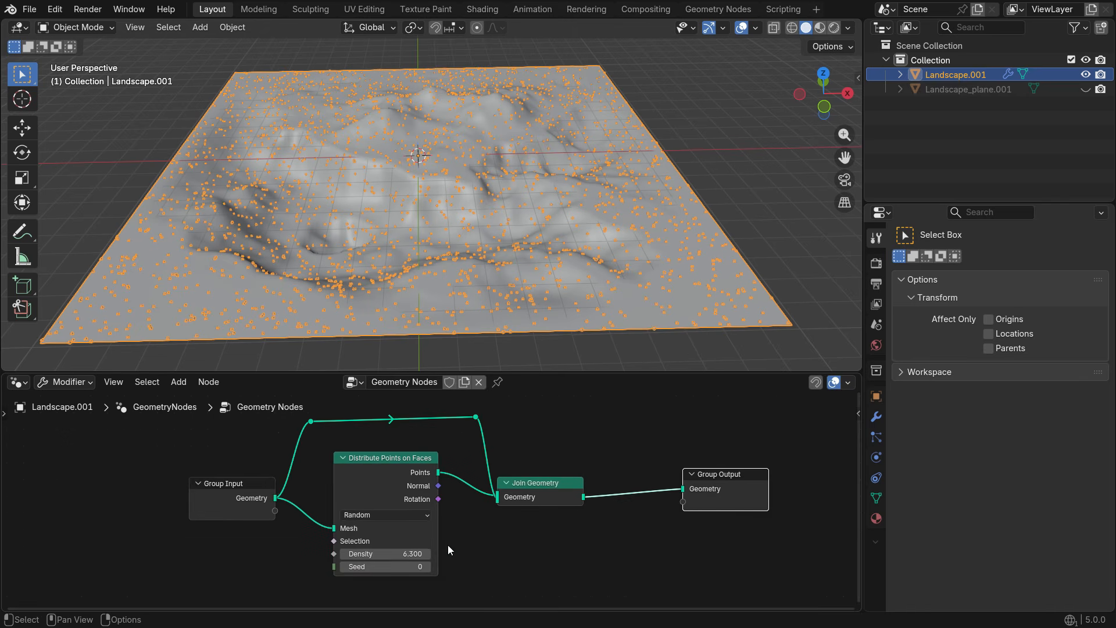
middle_drag(527, 478, 426, 478)
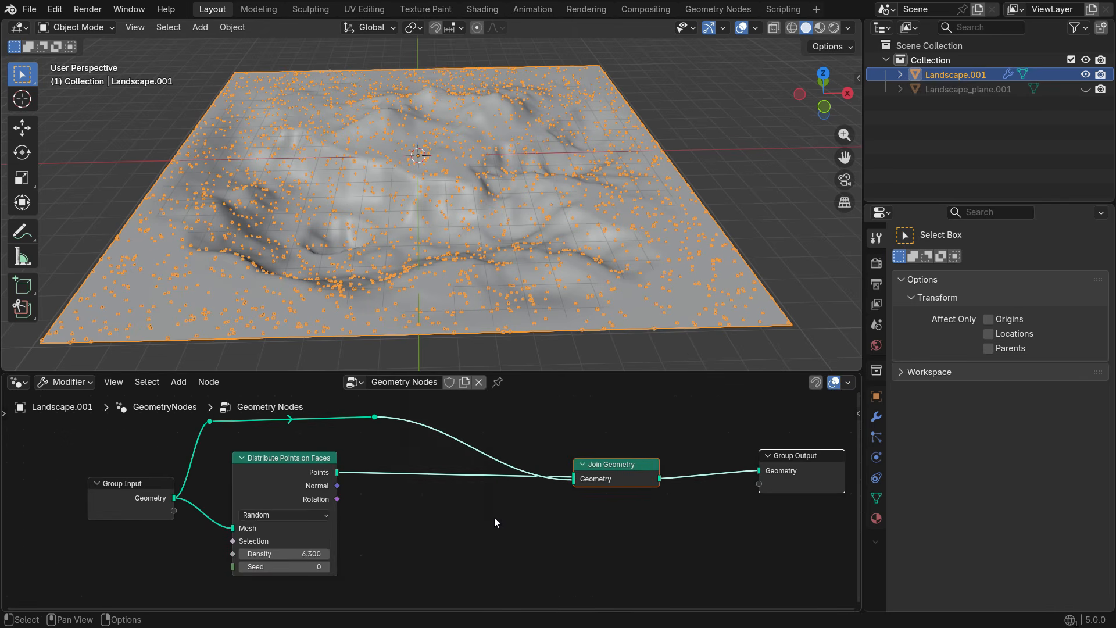
key(shift+a)
click(445, 299)
text(instance on)
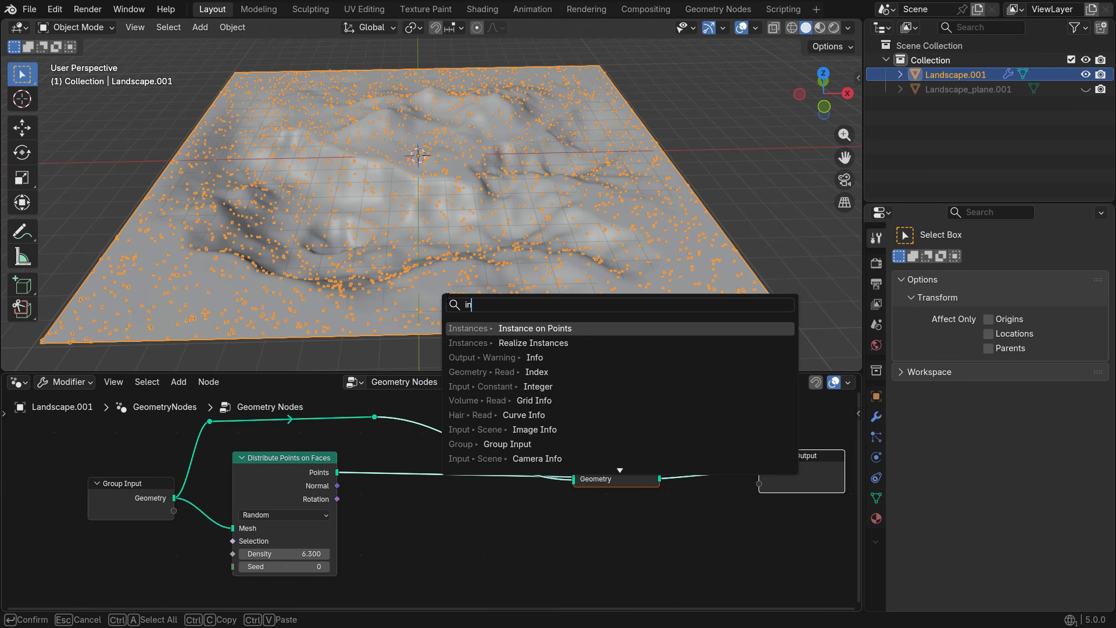
click(533, 328)
click(406, 462)
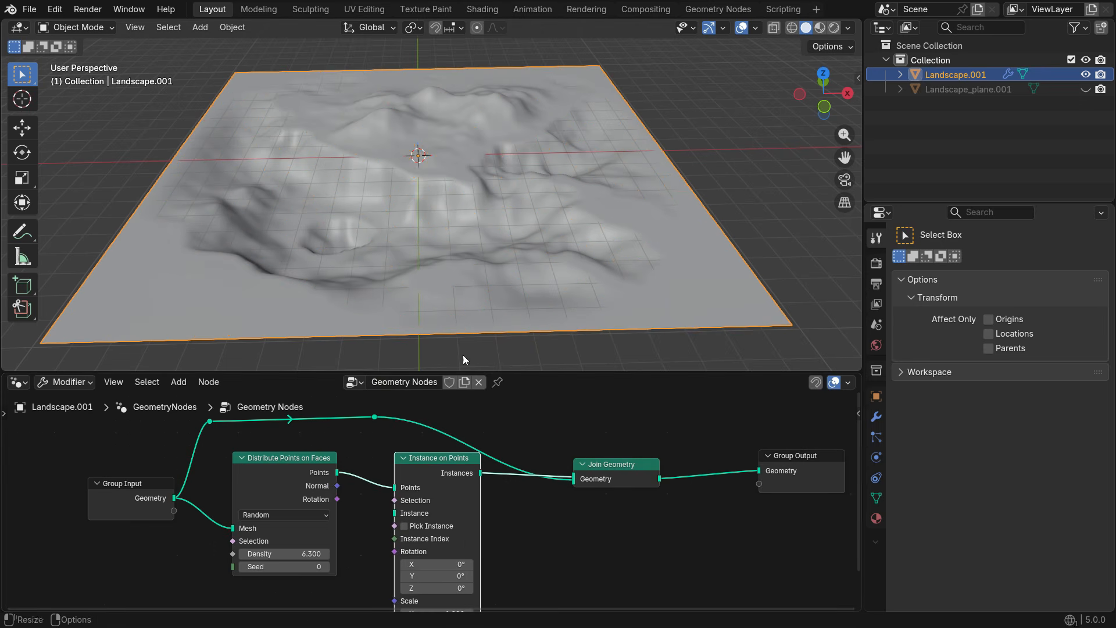
drag(596, 467, 609, 436)
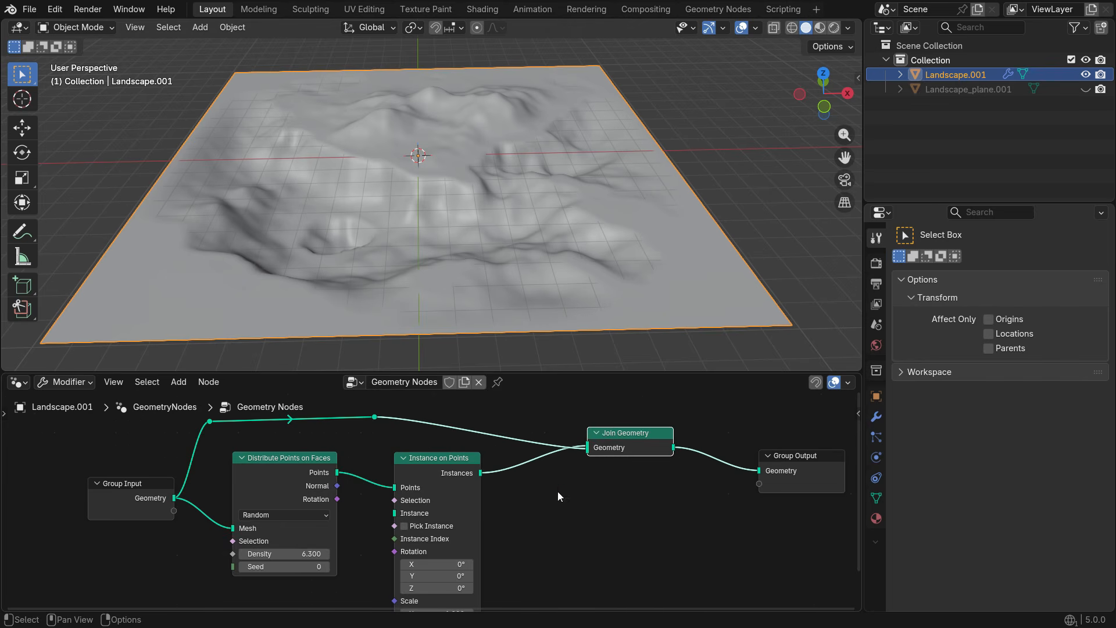
scroll(556, 490, down, 3)
middle_drag(474, 525, 505, 482)
scroll(474, 501, up, 2)
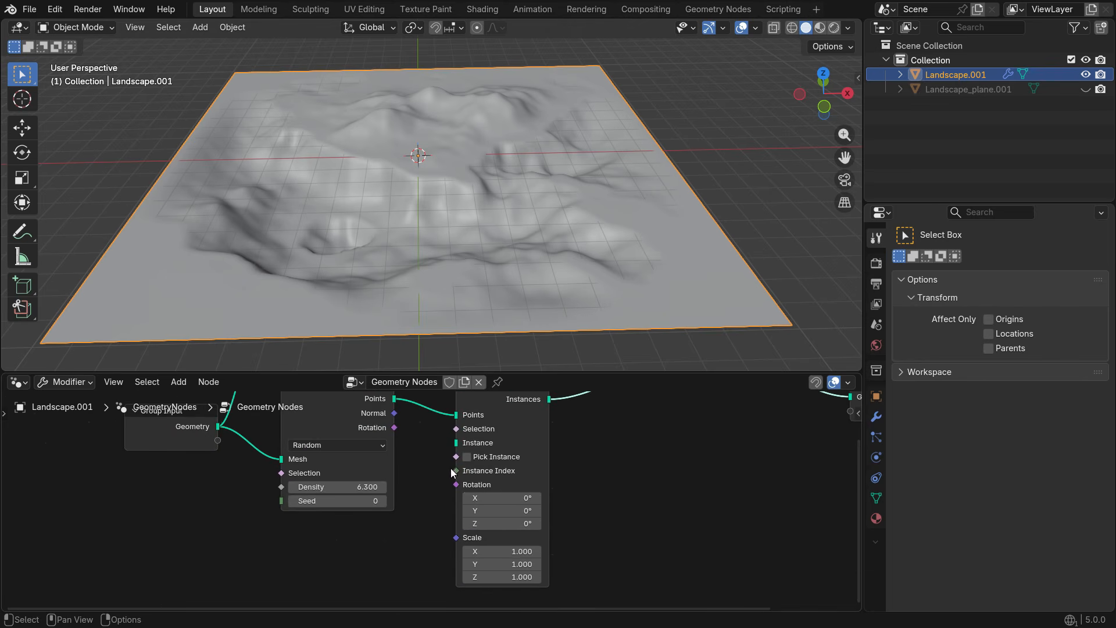
scroll(456, 446, up, 1)
drag(433, 481, 433, 481)
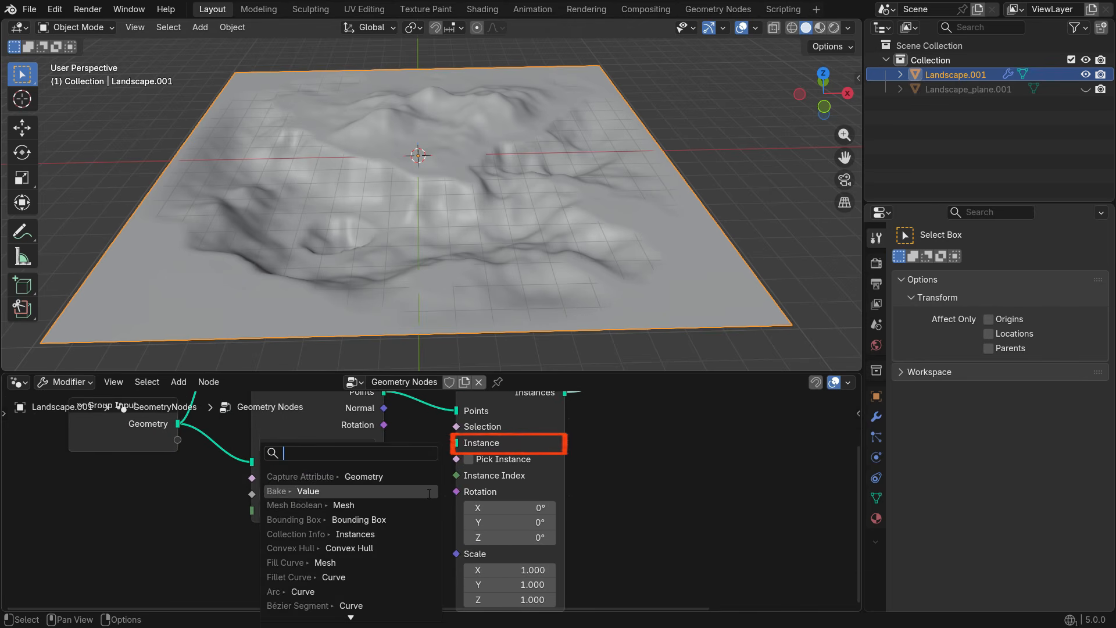
click(213, 519)
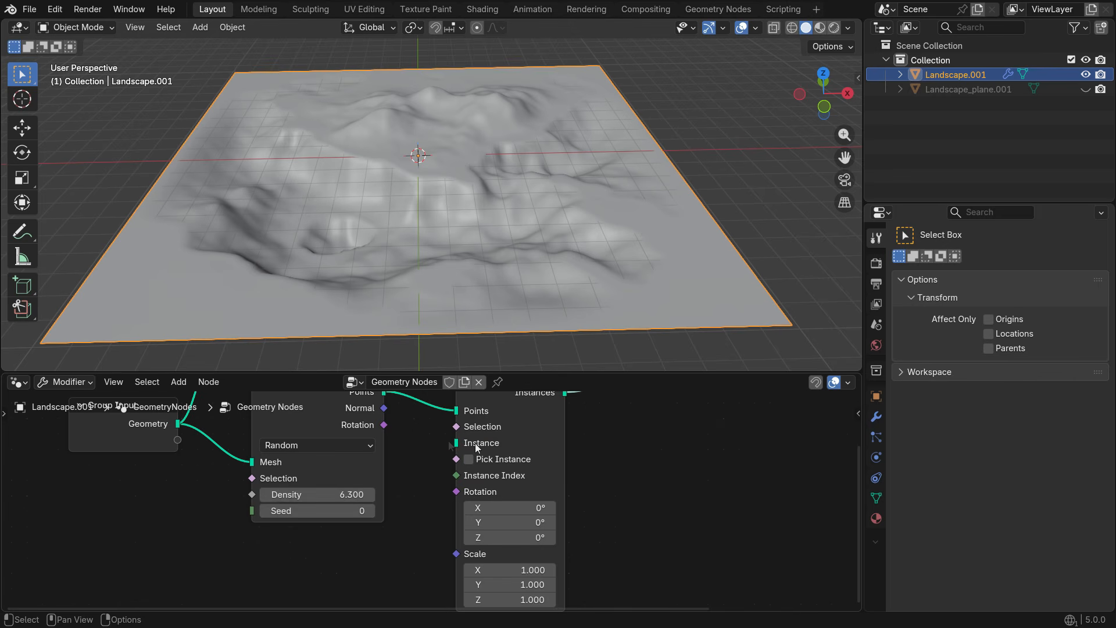
Add a plane mesh to the scene and move it along the X axis to a free spot beside the terrain.
key(shift+a)
mouse_move(349, 139)
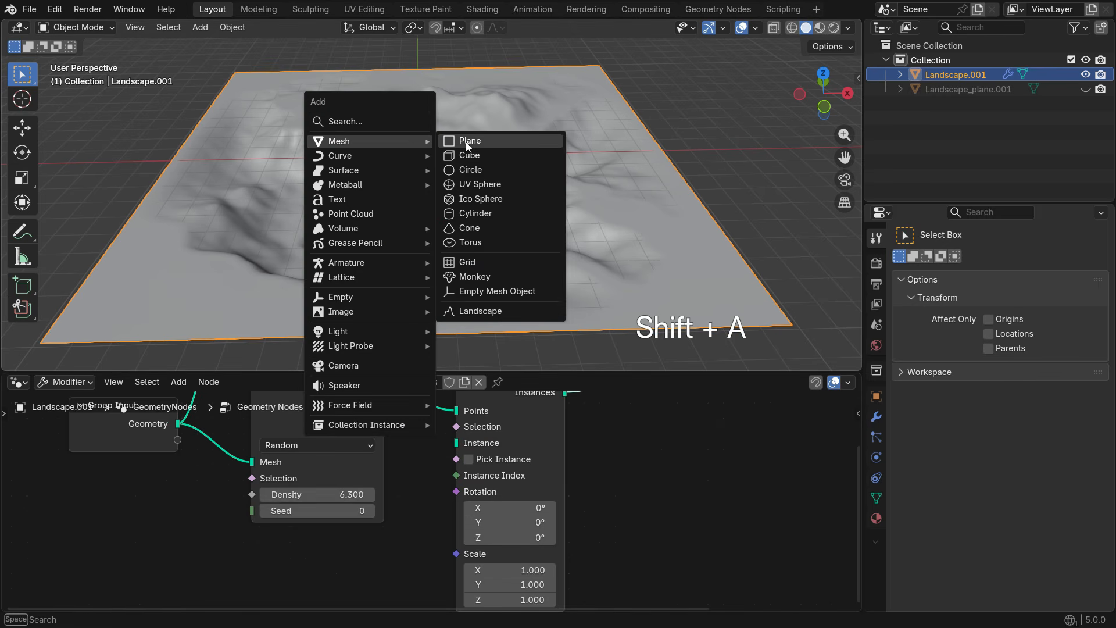
click(465, 142)
scroll(424, 221, down, 3)
key(g)
key(x)
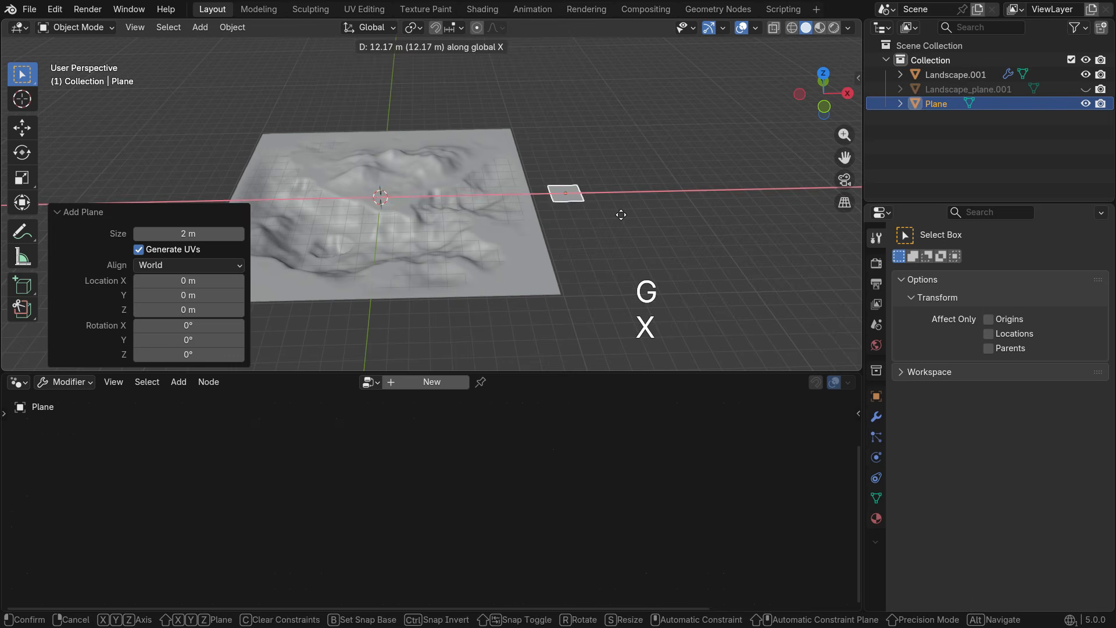
click(651, 206)
Edit the plane's mesh and scale it along X to 0.094, then narrow it further along X into a thin strip.
scroll(630, 179, up, 3)
scroll(621, 186, up, 2)
key(Tab)
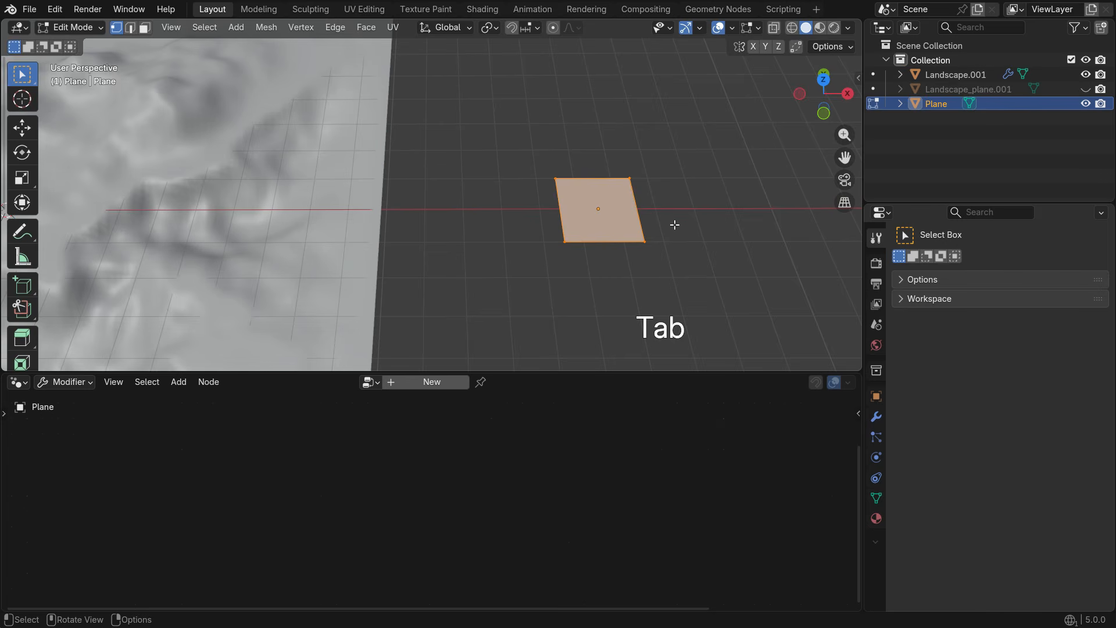
scroll(669, 226, up, 3)
key(s)
key(x)
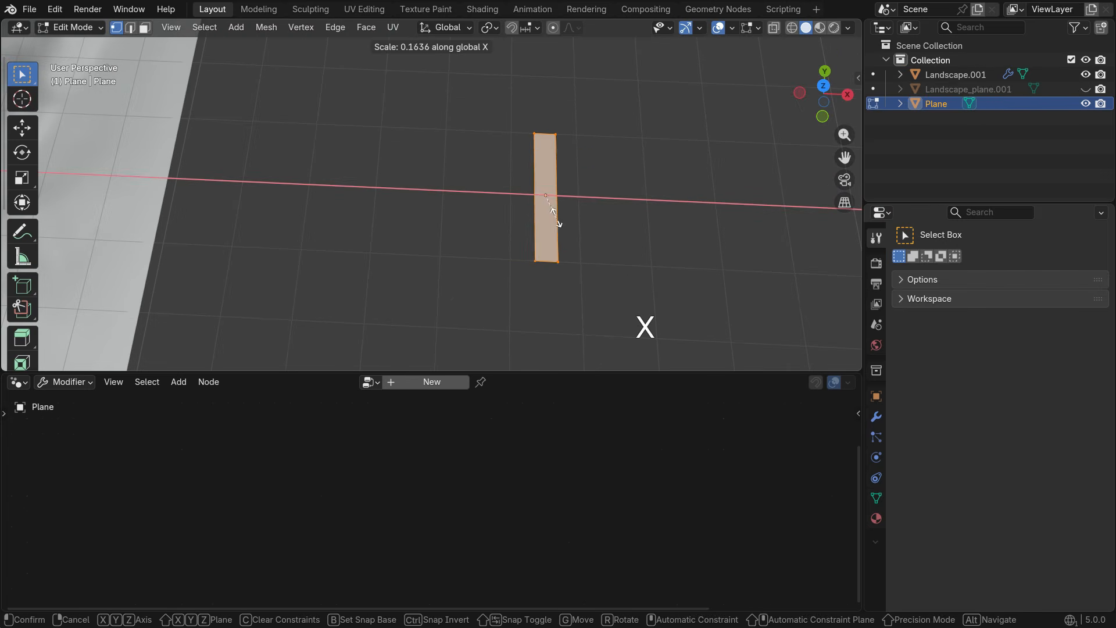
click(552, 207)
scroll(664, 294, up, 2)
key(s)
key(x)
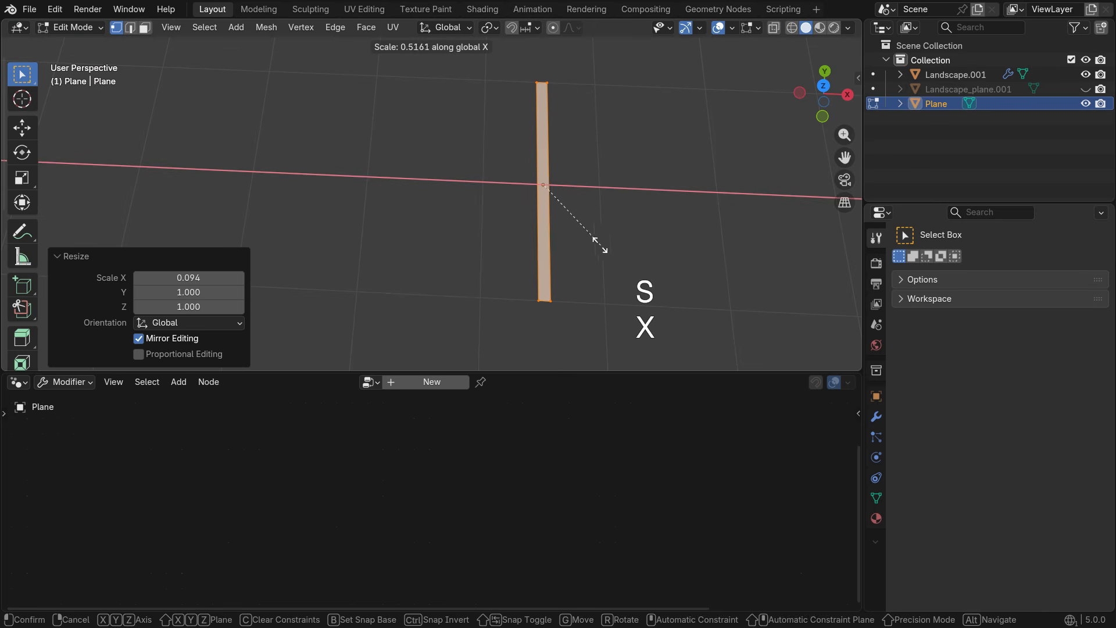
click(581, 226)
View the strip from the top and add three evenly spaced loop cuts across its length.
key(KP_7)
click(616, 197)
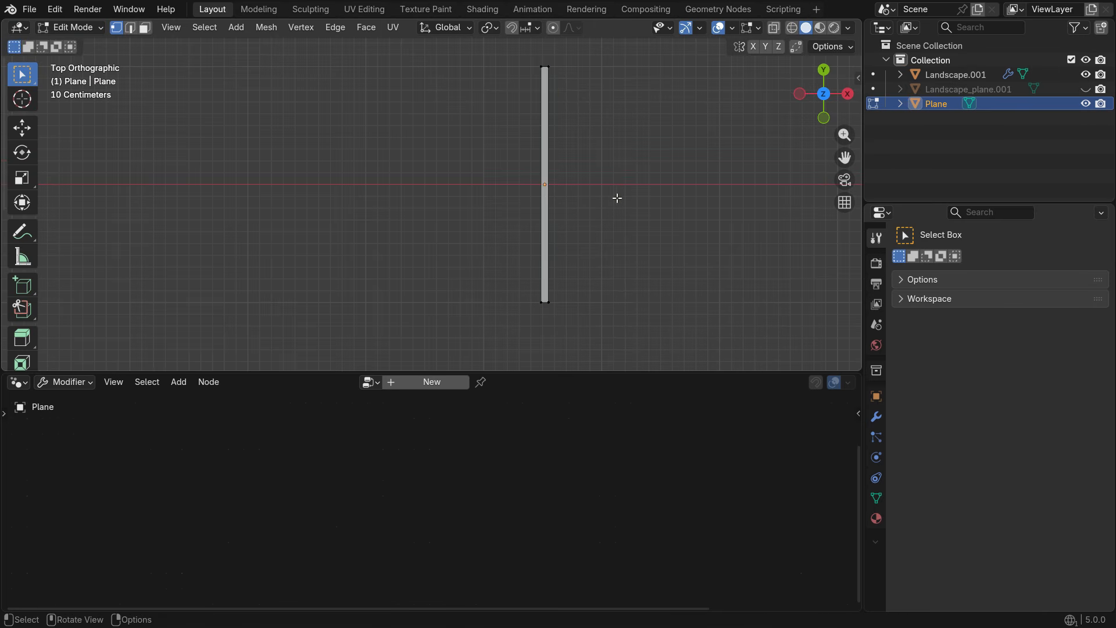
key(ctrl+r)
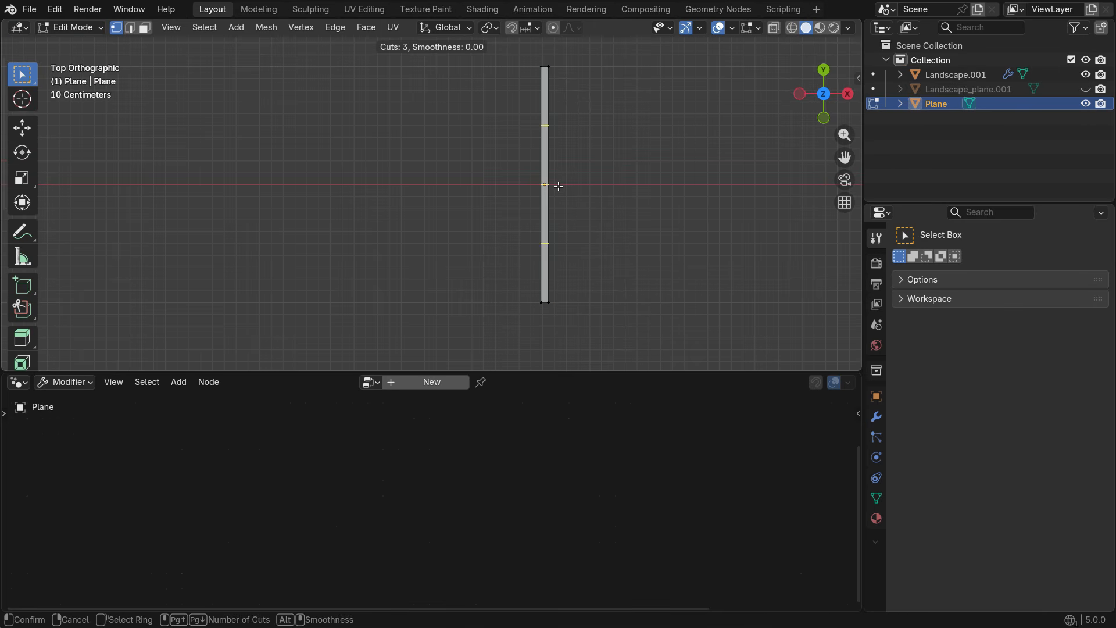
click(558, 186)
click(563, 186)
click(600, 248)
Taper the strip's upper end by shrinking the tip nearly to a point and scaling the row below it to 0.521.
scroll(573, 250, down, 2)
scroll(580, 139, up, 4)
drag(473, 111, 546, 147)
key(s)
click(580, 251)
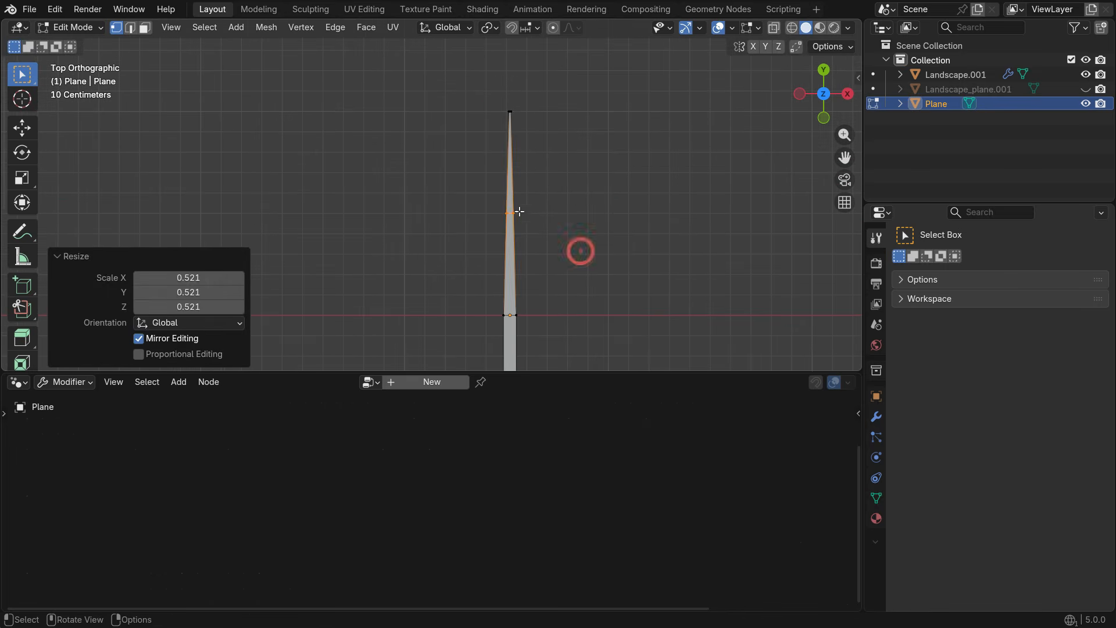
Scale down the strip's middle vertex row, and the row below it to about 0.5, to narrow the blade.
shift+middle_drag(519, 212, 495, 141)
drag(454, 218, 529, 266)
key(s)
click(585, 292)
shift+middle_drag(514, 268, 510, 188)
drag(453, 241, 529, 286)
key(s)
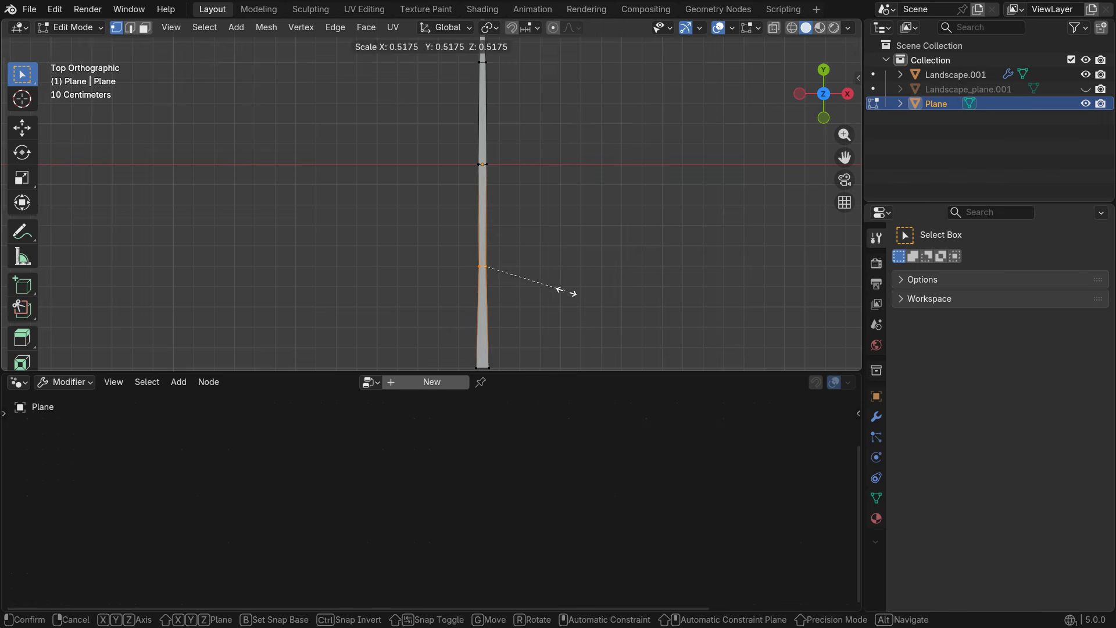
click(559, 289)
Select the strip's bottom vertices and scale them to 0.254 to narrow the blade's base.
scroll(527, 240, down, 3)
scroll(537, 318, up, 5)
drag(418, 283, 523, 336)
key(s)
click(505, 312)
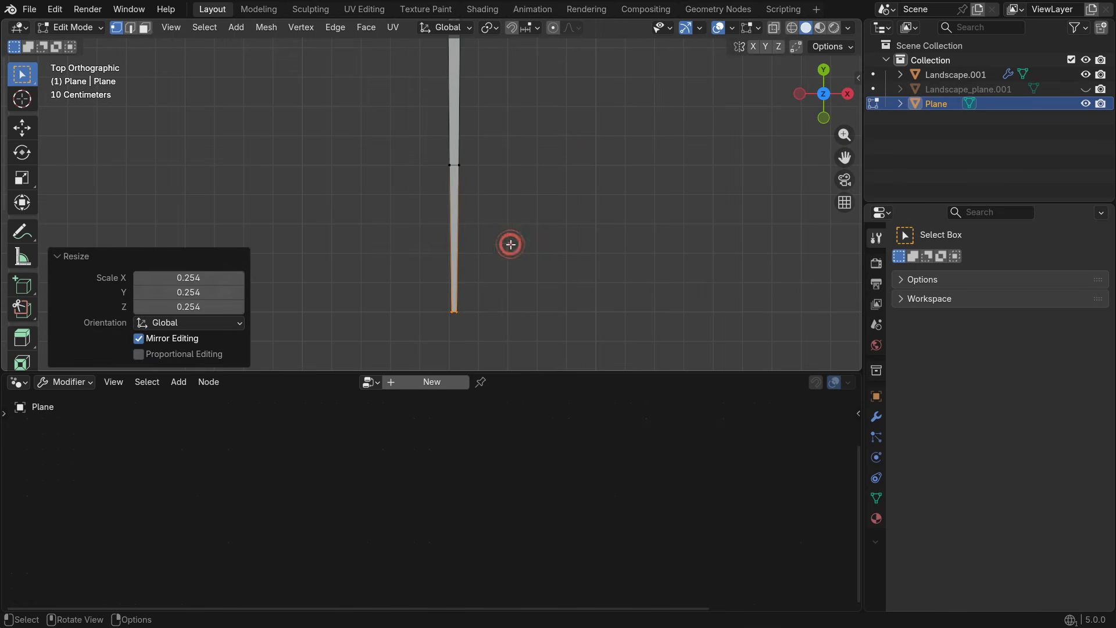
Snap the 3D cursor to the blade's selected bottom vertices and return to Object Mode.
scroll(472, 311, down, 4)
scroll(484, 325, up, 3)
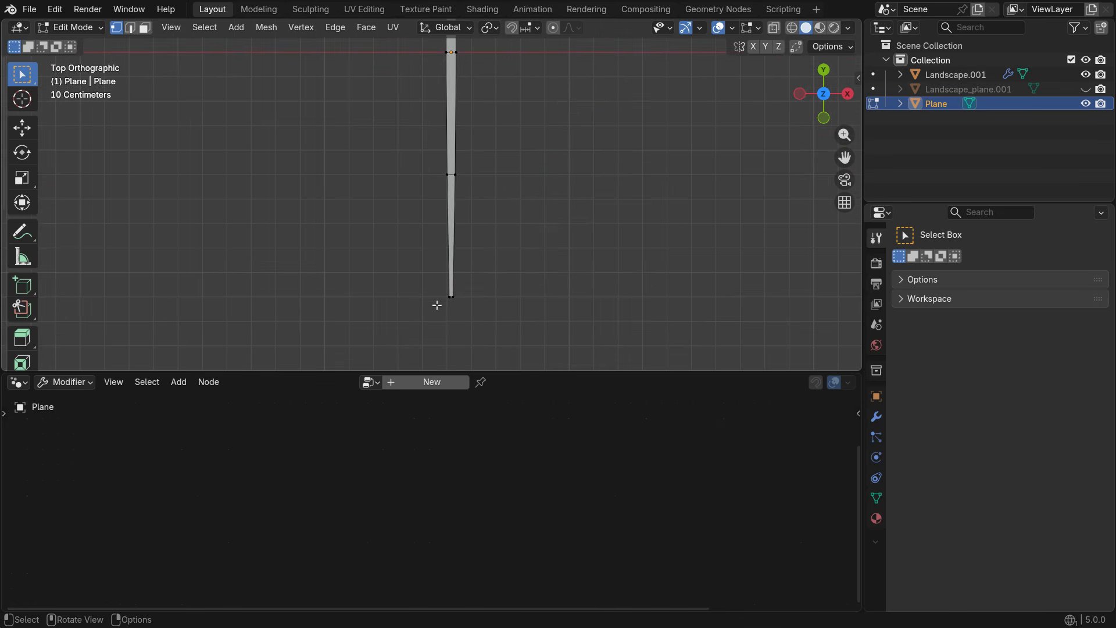
scroll(437, 305, up, 4)
scroll(459, 301, up, 4)
drag(404, 238, 532, 309)
key(shift+s)
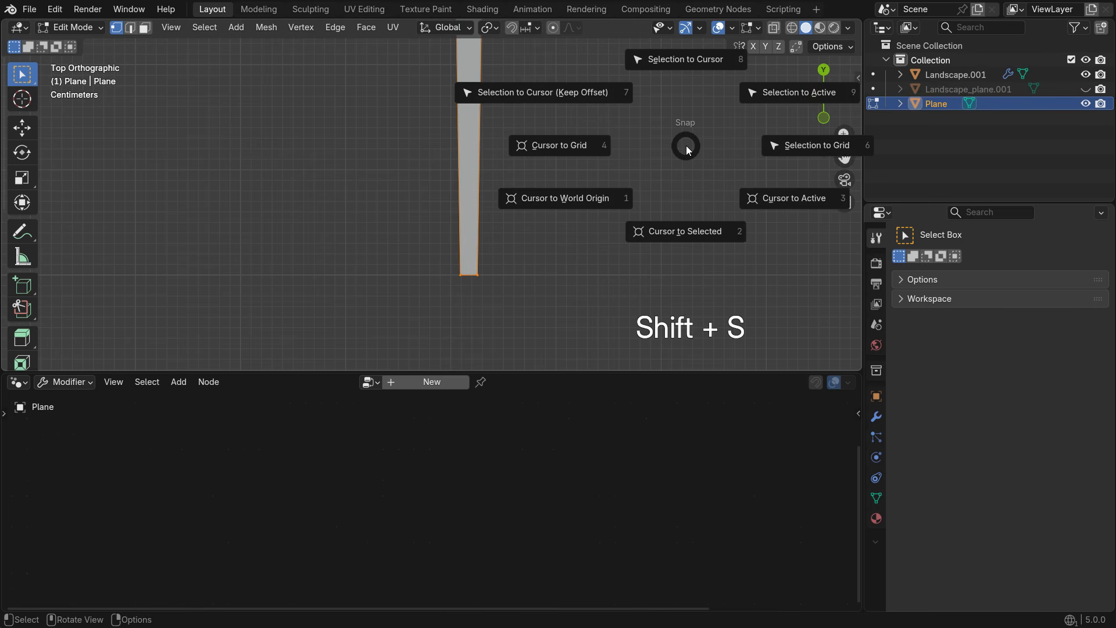
click(711, 227)
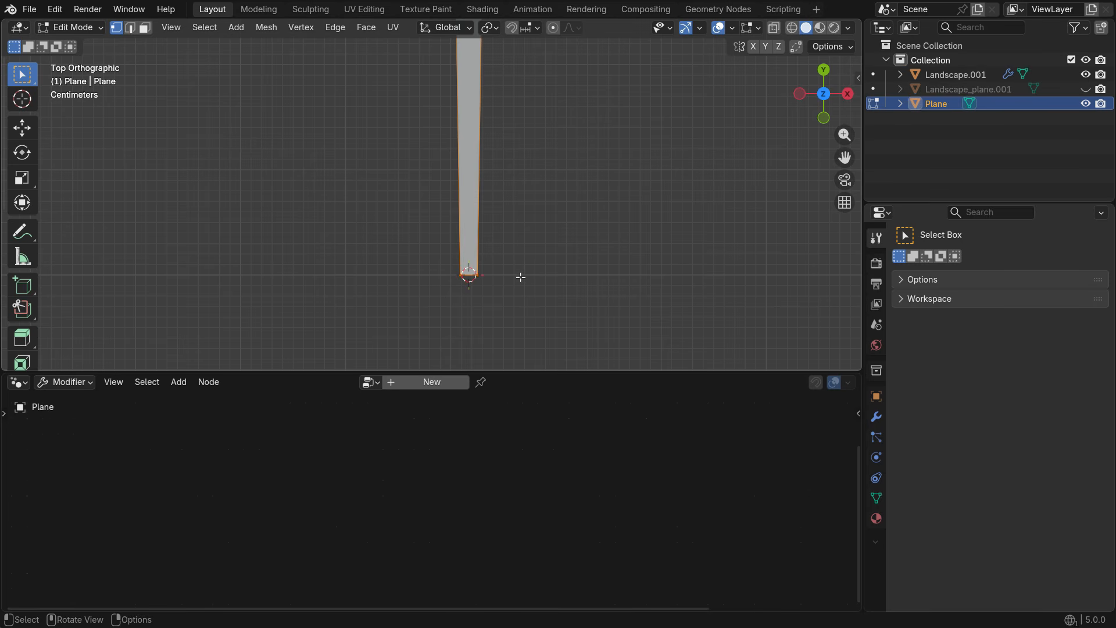
shift+middle_drag(520, 277, 387, 286)
key(Tab)
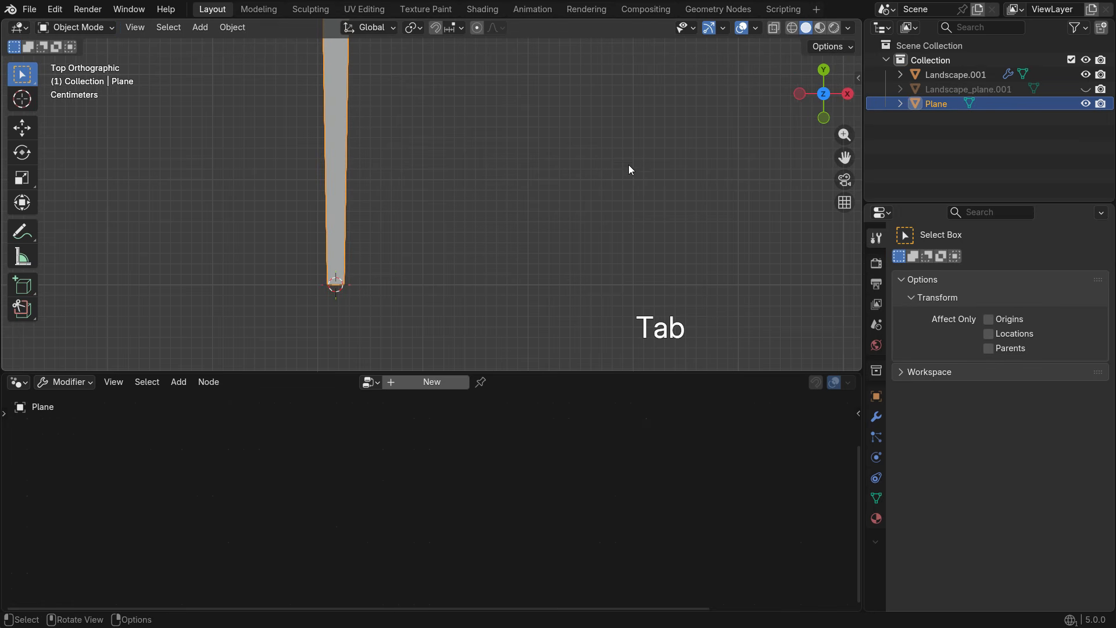
Set the grass blade's origin to the 3D cursor at its base.
right_click(582, 119)
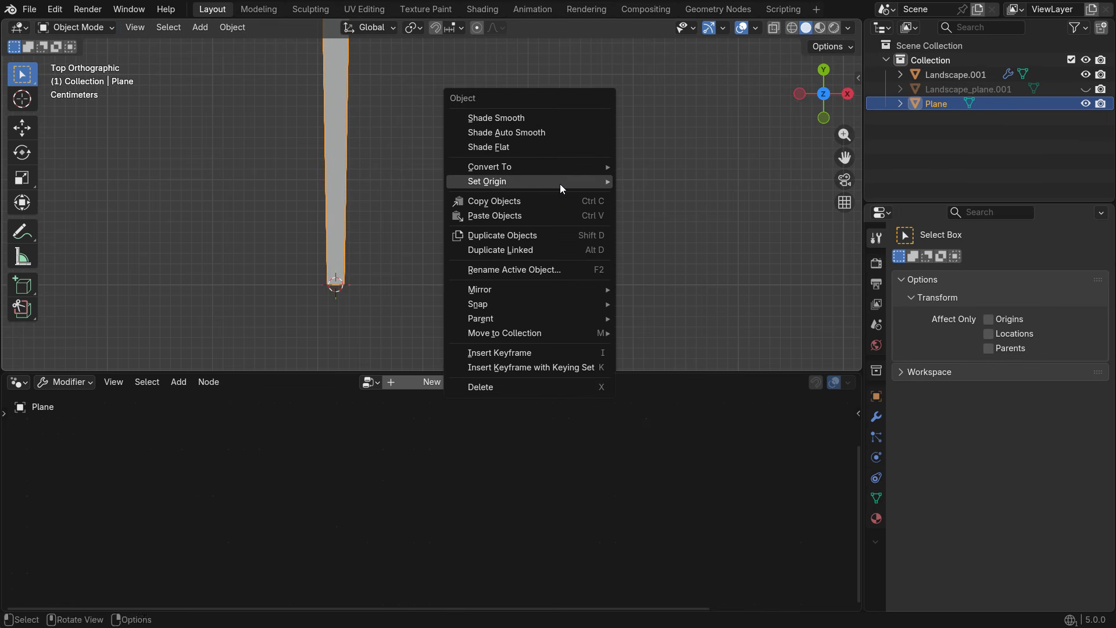
mouse_move(561, 182)
click(674, 211)
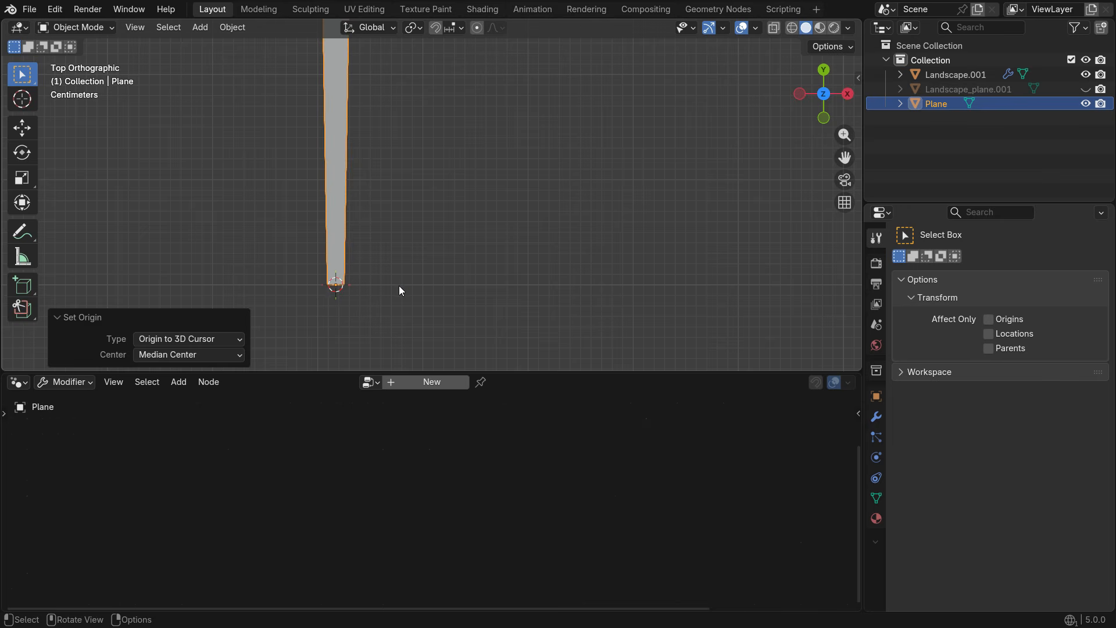
Rotate the grass blade 90° about the global X axis to stand it upright.
middle_drag(398, 285, 469, 292)
key(r)
key(x)
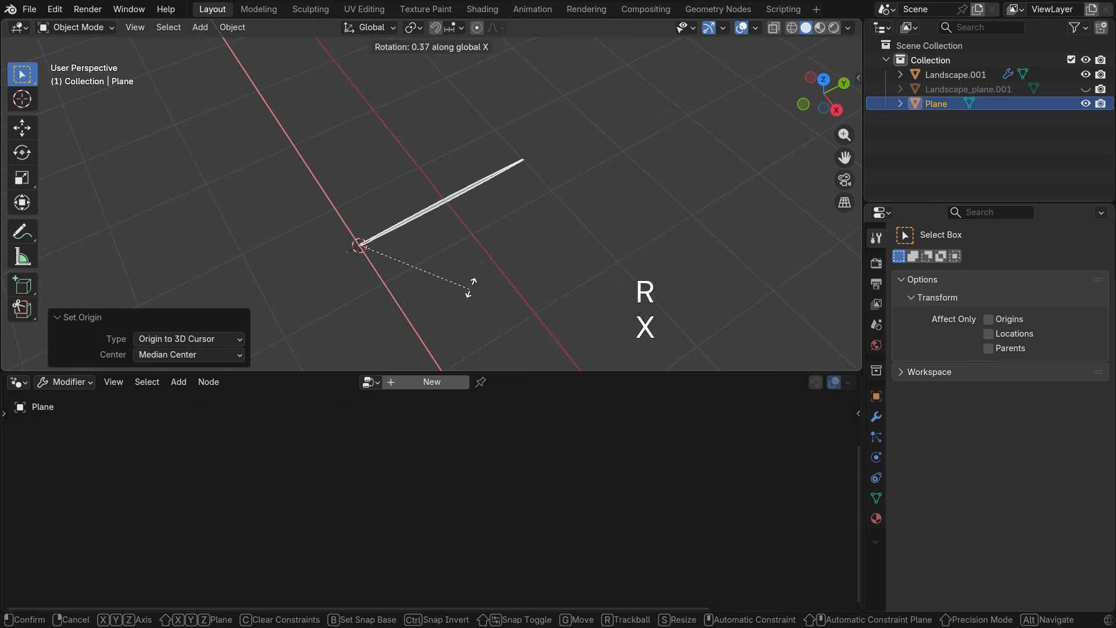
key(KP_9)
key(KP_0)
key(KP_Enter)
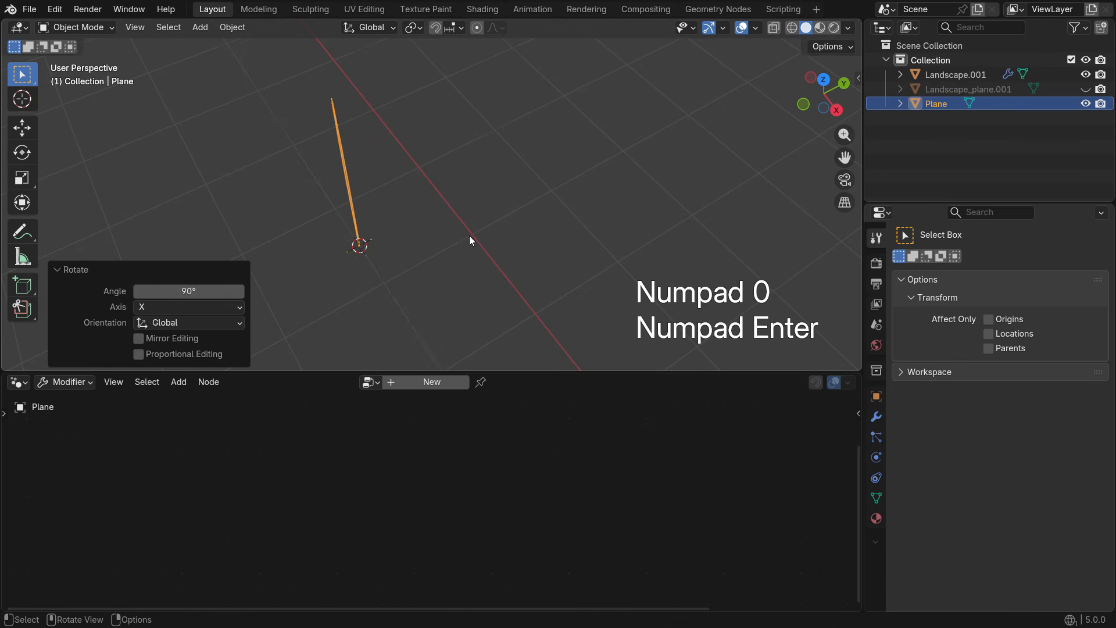
Scale the upright blade by 1.023 and try a free trackball rotation on it.
middle_drag(442, 257, 473, 265)
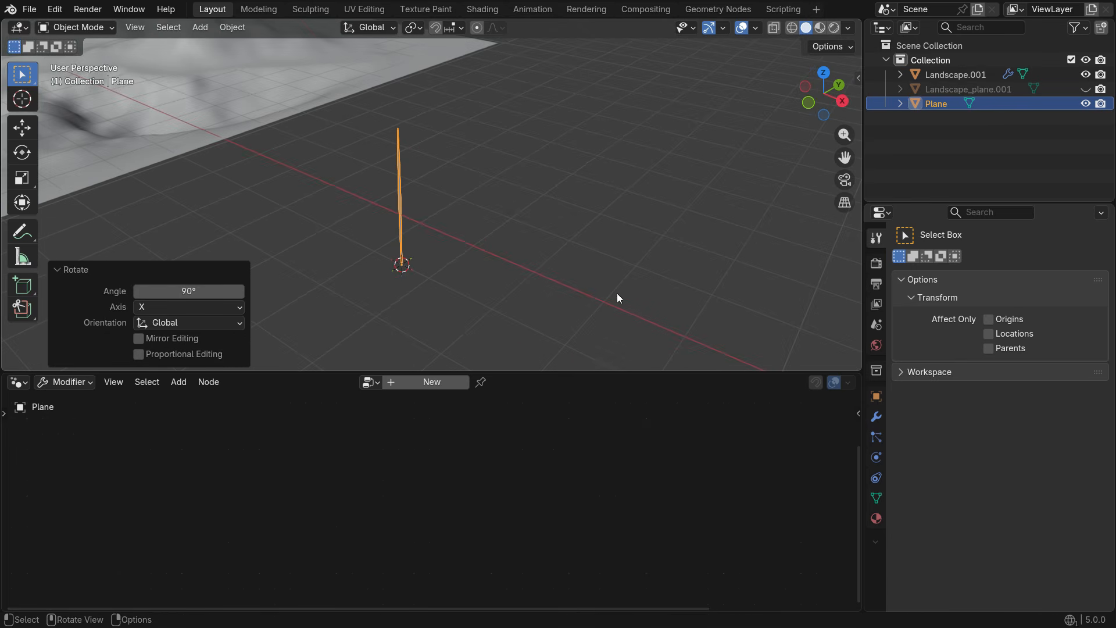
key(s)
click(620, 226)
key(r)
key(r)
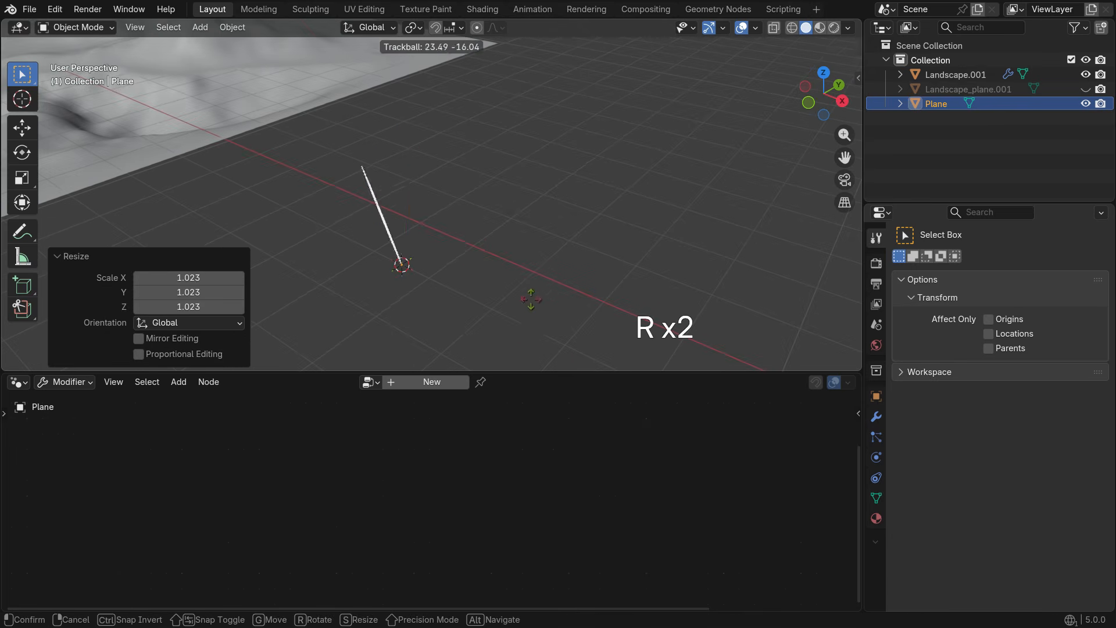
click(568, 190)
Edit the blade in wireframe from the right side view and shift its tip vertices slightly along Y.
middle_drag(481, 272, 515, 237)
key(Tab)
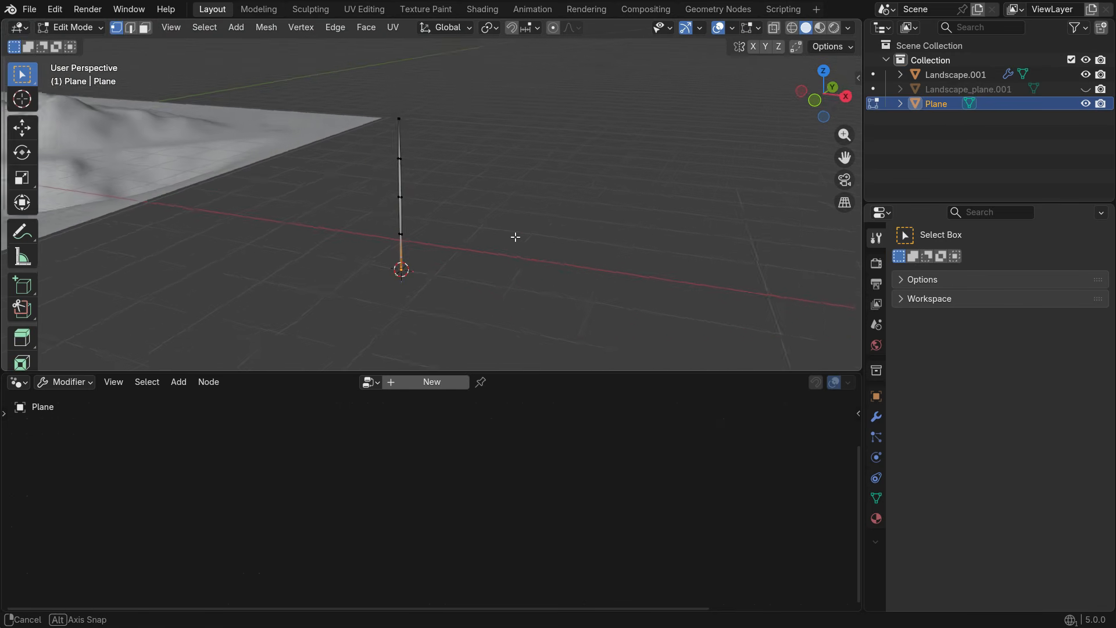
key(z)
click(453, 252)
key(KP_3)
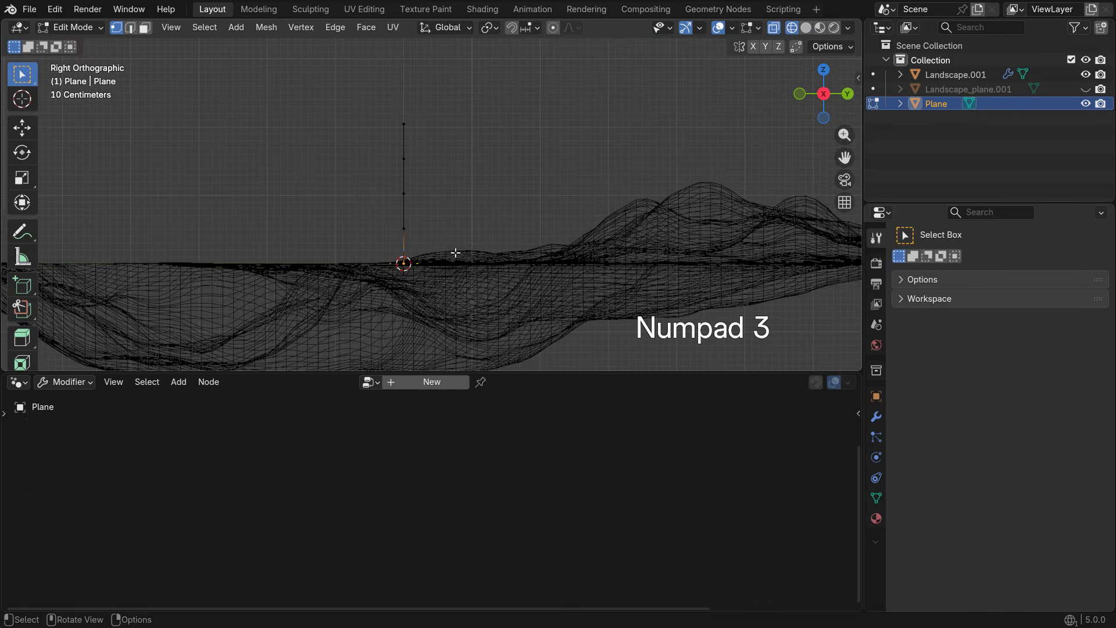
scroll(429, 149, up, 3)
drag(373, 89, 421, 126)
key(g)
click(428, 125)
scroll(422, 119, up, 2)
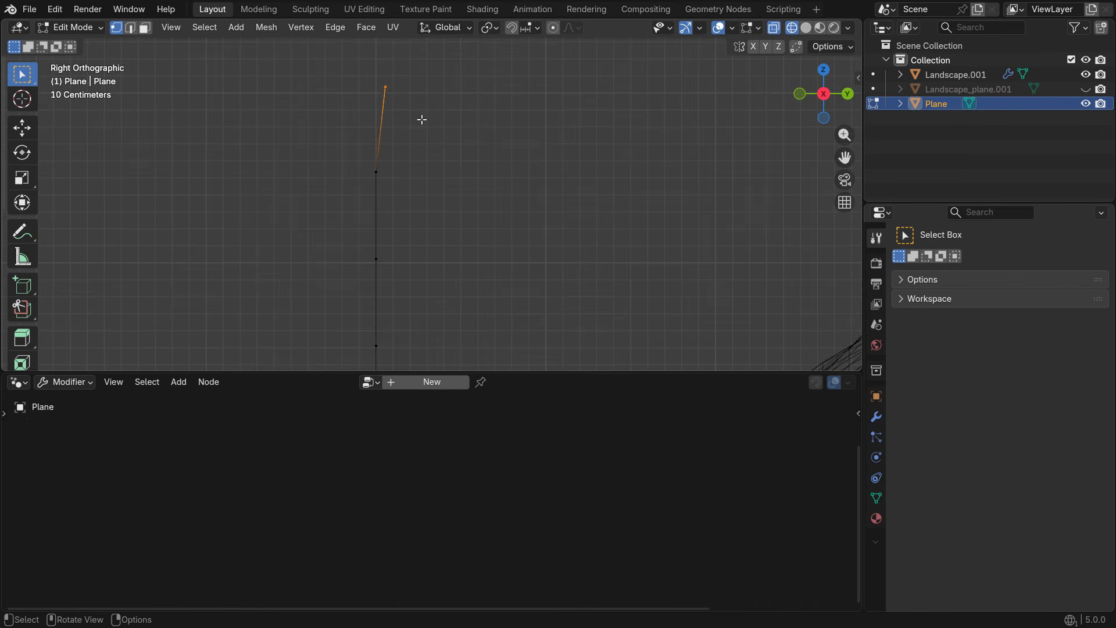
key(g)
click(433, 120)
Offset the two vertex rows below the tip along Y into a gentle curve and return to Object Mode.
drag(363, 150, 401, 194)
key(g)
click(408, 195)
drag(356, 226, 401, 283)
key(g)
click(403, 284)
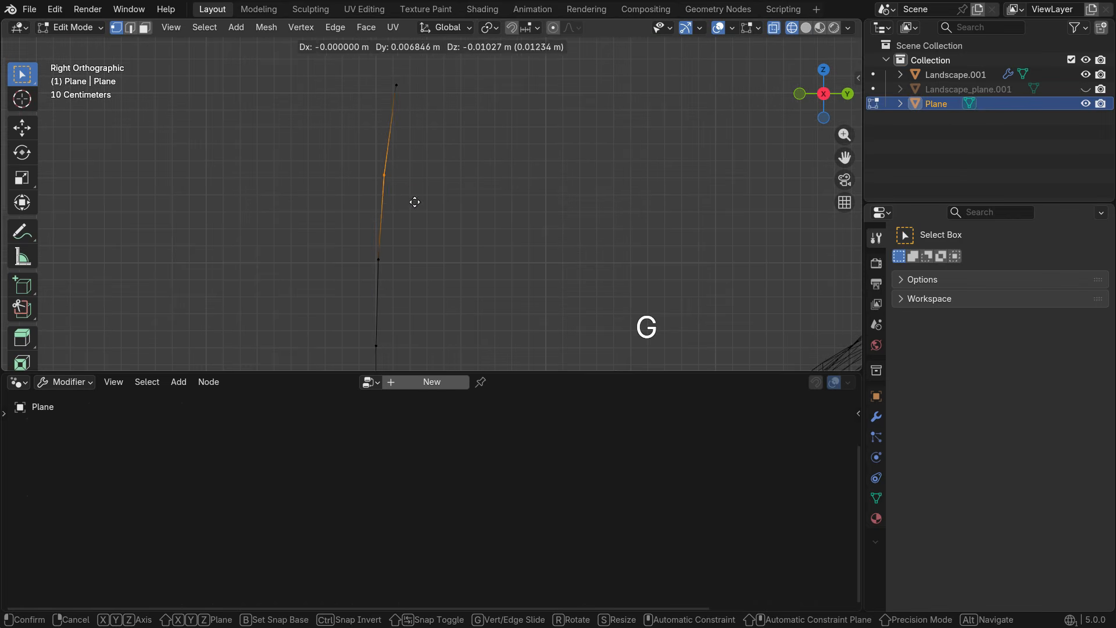
click(414, 202)
scroll(414, 202, down, 4)
middle_drag(414, 204, 421, 234)
key(Tab)
scroll(422, 237, down, 5)
key(KP_3)
scroll(420, 224, up, 7)
key(shift+d)
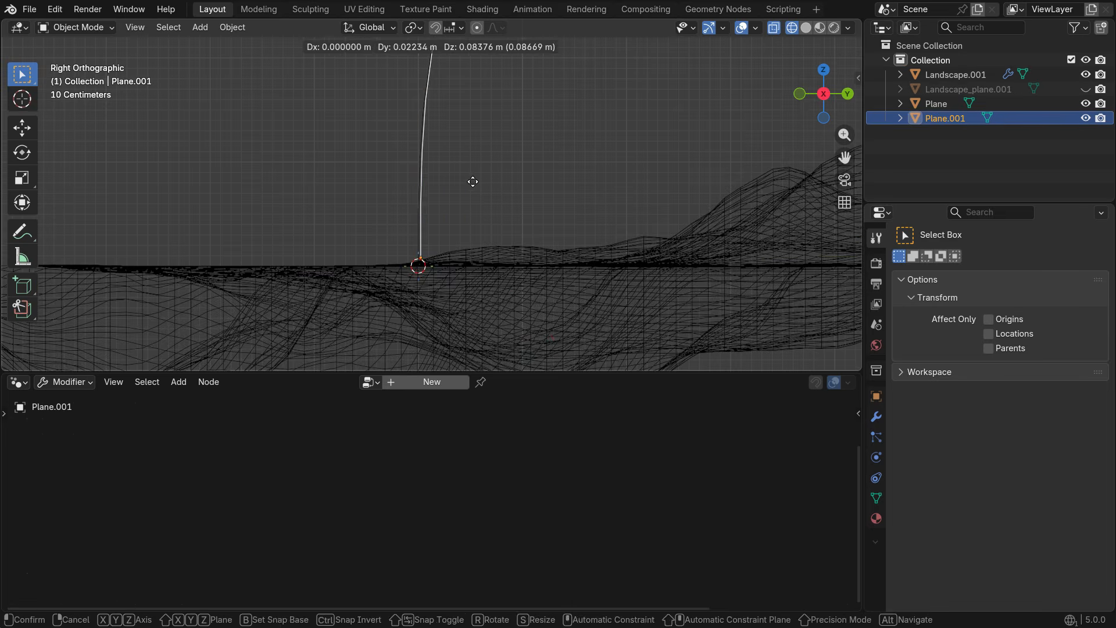
key(y)
click(481, 185)
key(KP_7)
key(Delete)
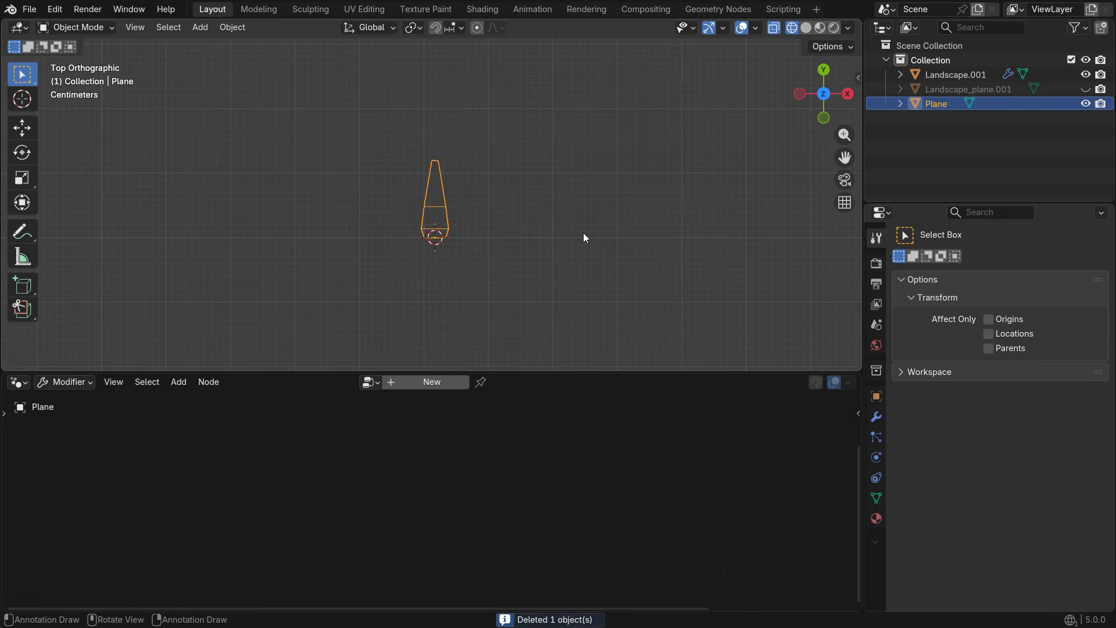
Duplicate the blade three times in top view, rotating each copy about Z to form a four-way cross.
key(shift+d)
key(r)
click(472, 292)
key(shift+d)
key(r)
click(390, 319)
key(shift+d)
key(r)
click(392, 268)
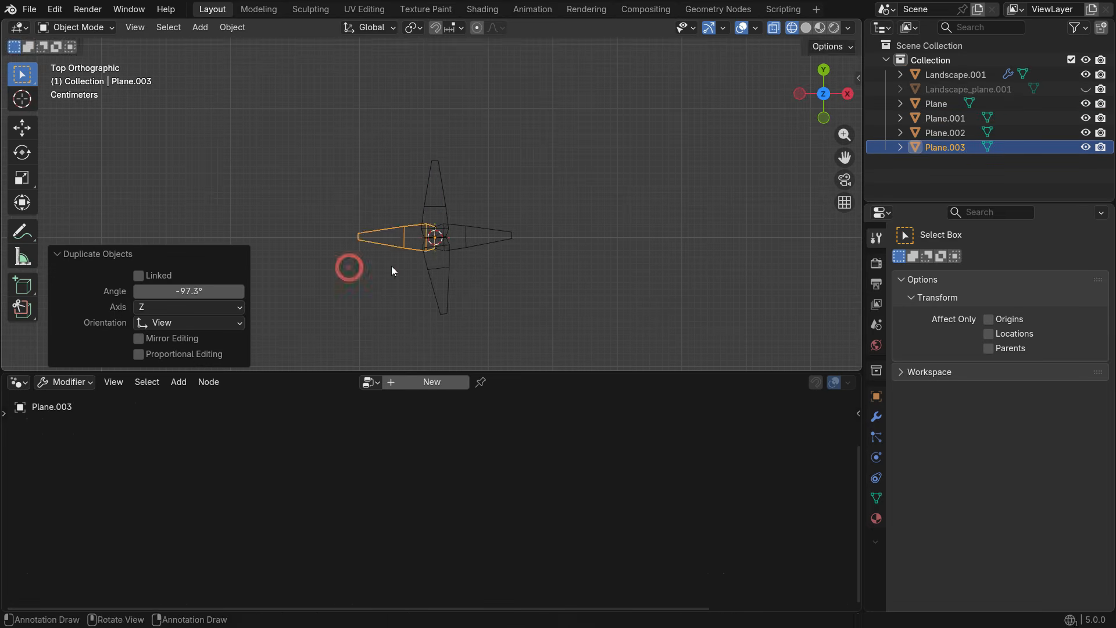
Move the individual blades of the cross slightly to spread their bases around the 3D cursor.
click(476, 238)
key(g)
click(471, 269)
click(446, 290)
key(g)
click(486, 294)
click(442, 221)
key(g)
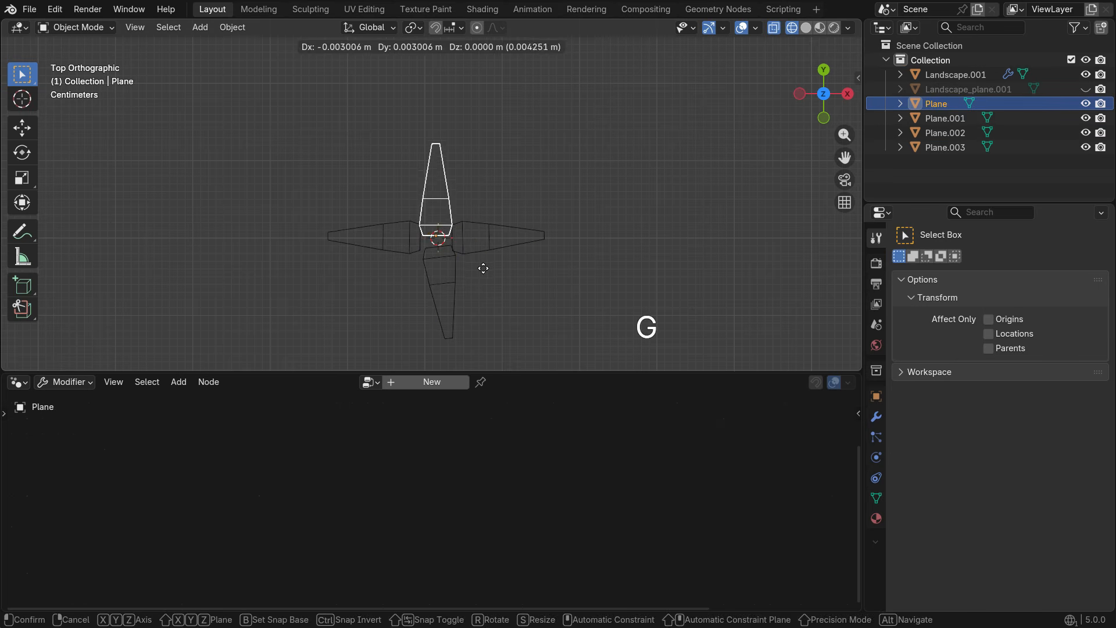
click(483, 268)
Duplicate the original blade and offset the copy along the Y axis.
middle_drag(482, 268, 423, 208)
key(shift+d)
key(y)
click(476, 239)
Bend the duplicated blade outward by moving its upper vertices along Y and downward in the right side view.
key(Tab)
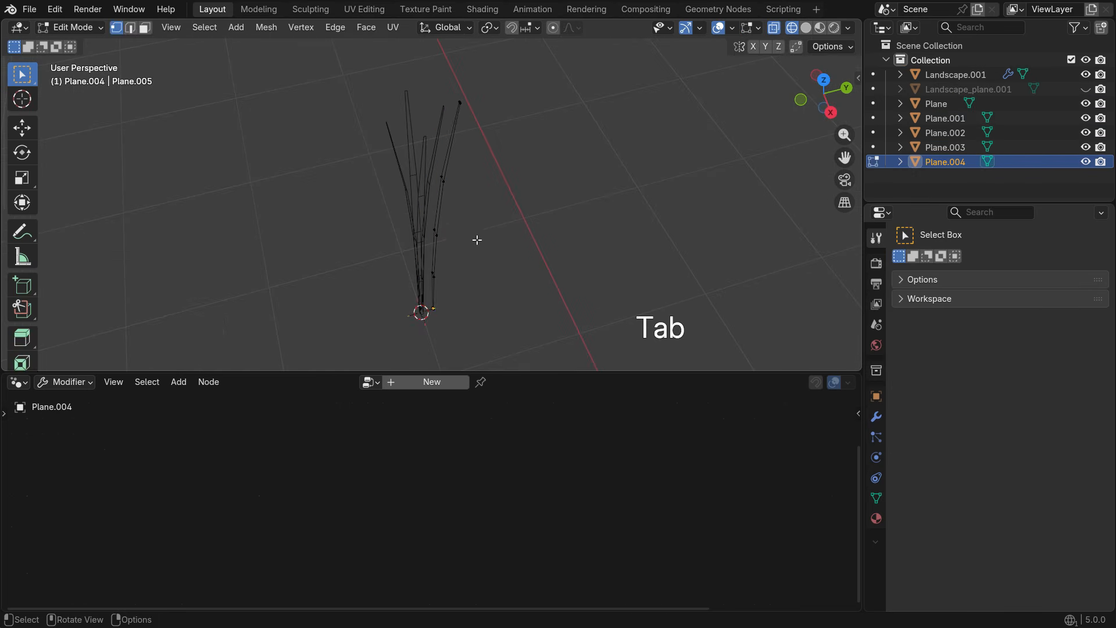
key(KP_3)
scroll(465, 241, up, 3)
drag(460, 244, 456, 160)
key(g)
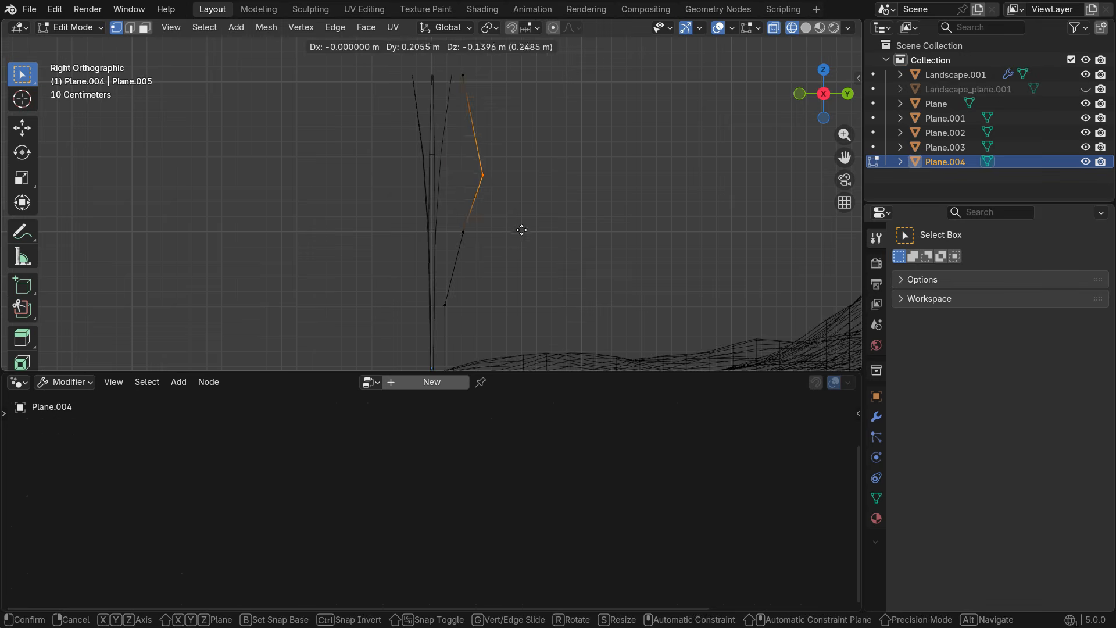
click(490, 187)
key(g)
click(513, 225)
scroll(513, 224, down, 3)
key(Tab)
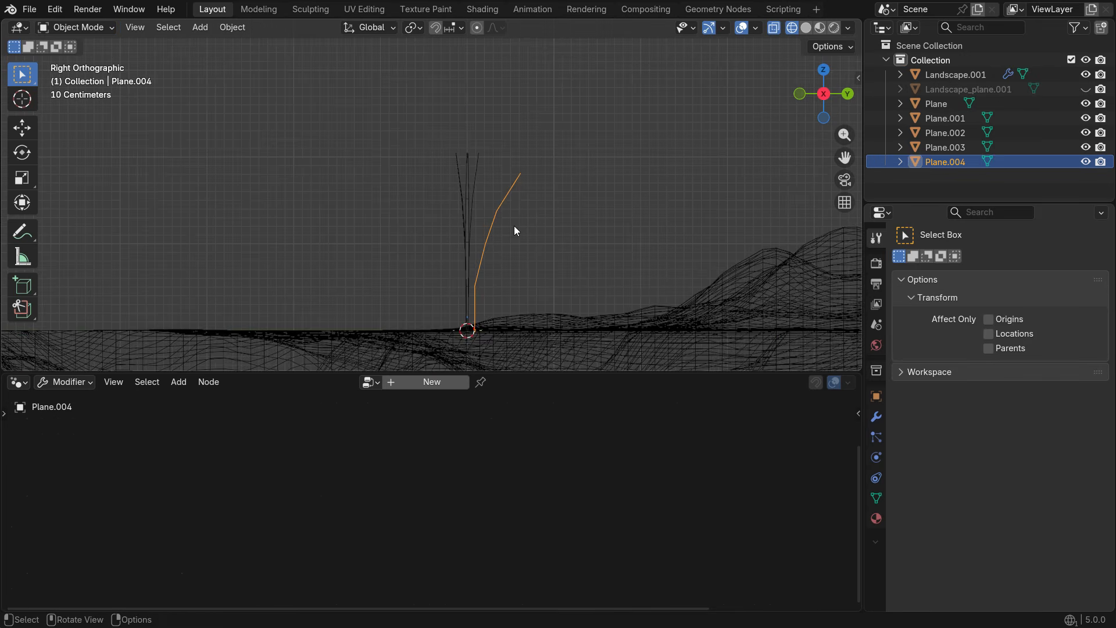
key(Tab)
key(g)
click(520, 237)
key(Tab)
Duplicate the bent blade twice in top view and rotate the copies about Z around the clump.
middle_drag(520, 236, 504, 266)
key(KP_7)
key(shift+d)
key(r)
click(528, 301)
key(shift+d)
key(r)
click(500, 326)
Move the rotated bent copies so their bases sit around the clump's centre.
click(535, 240)
key(g)
click(546, 255)
click(527, 299)
key(g)
click(438, 316)
Add two more rotated copies of the bent blade on the left side of the clump.
key(shift+d)
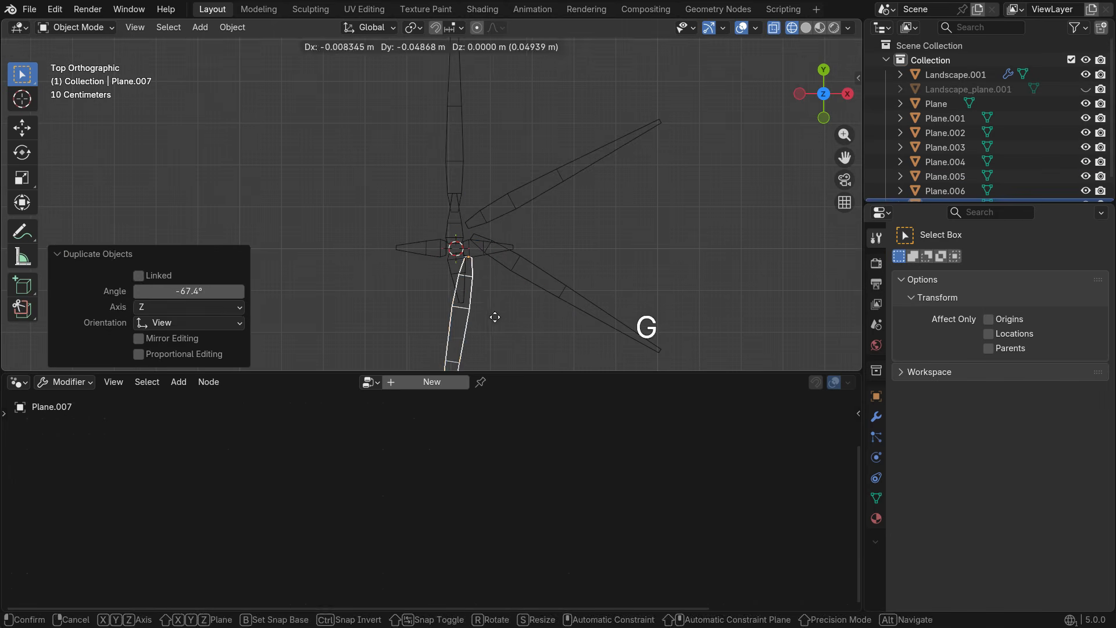
key(r)
click(443, 306)
key(shift+d)
key(r)
click(463, 285)
Select the first bent blade, duplicate it and offset the copy along the Y axis.
click(455, 233)
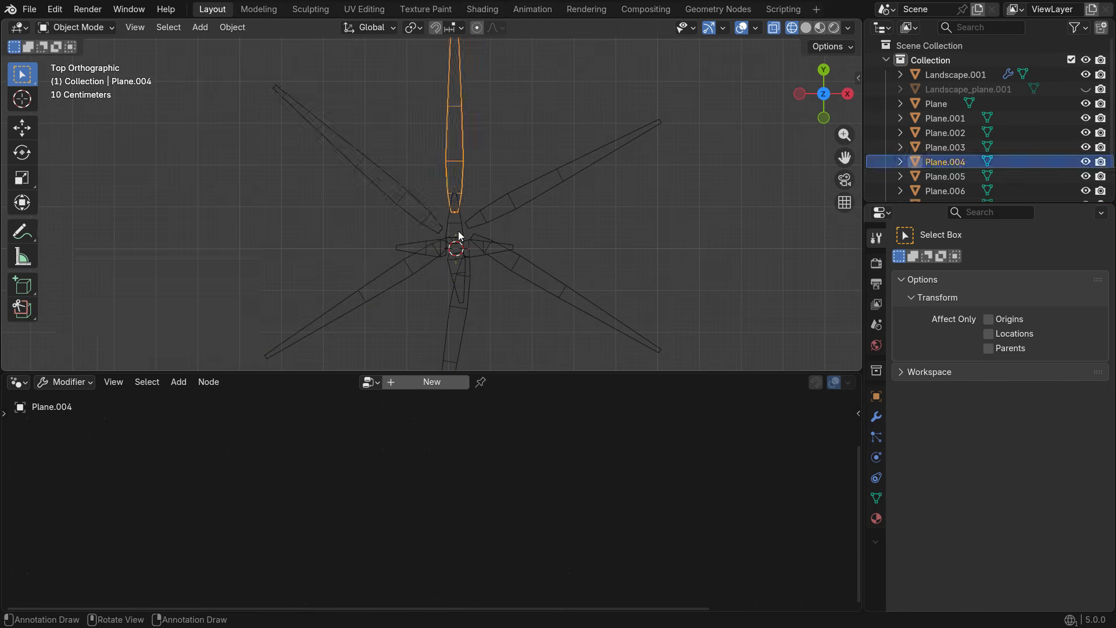
middle_drag(455, 235, 424, 232)
key(shift+d)
key(y)
click(472, 225)
Pull the new copy's lower and middle vertices outward along Y in the right side view.
key(Tab)
key(KP_3)
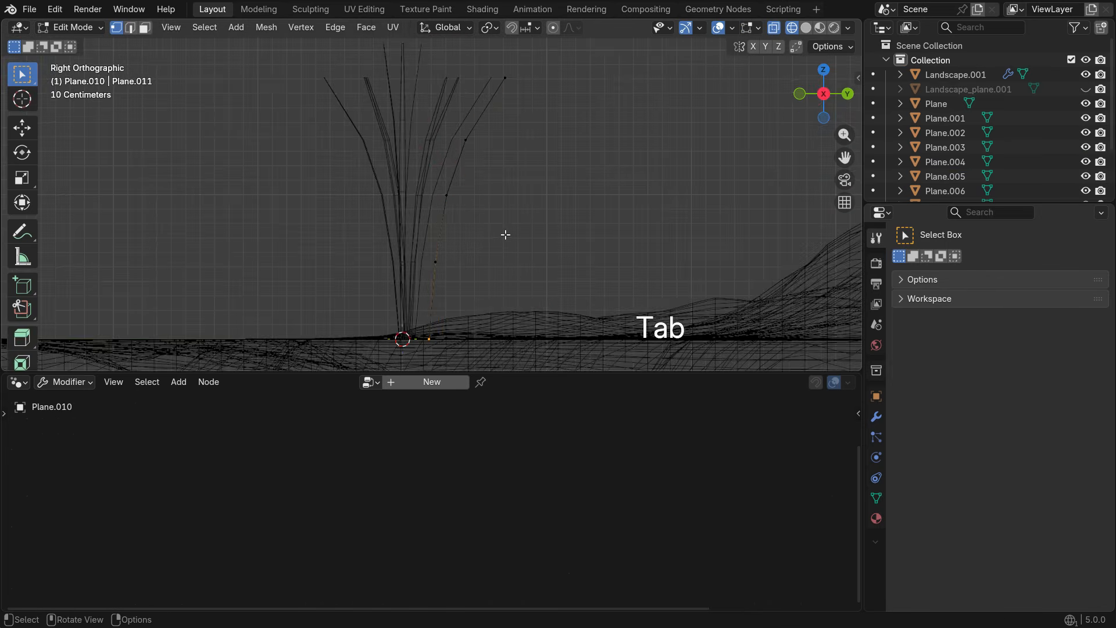
drag(425, 250, 449, 278)
drag(465, 210, 467, 210)
key(g)
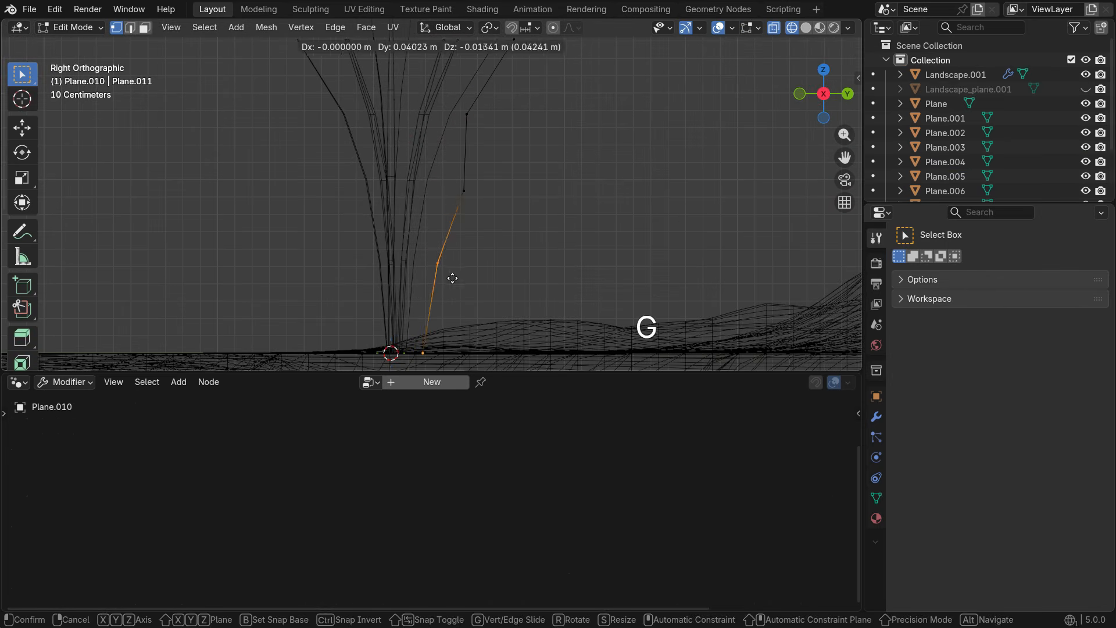
click(482, 127)
Move the copy's tip 0.25105 m in Y and -0.53107 m in Z, refine the drooping bend, and return to Object Mode.
scroll(482, 128, down, 3)
key(g)
click(535, 244)
scroll(473, 169, up, 4)
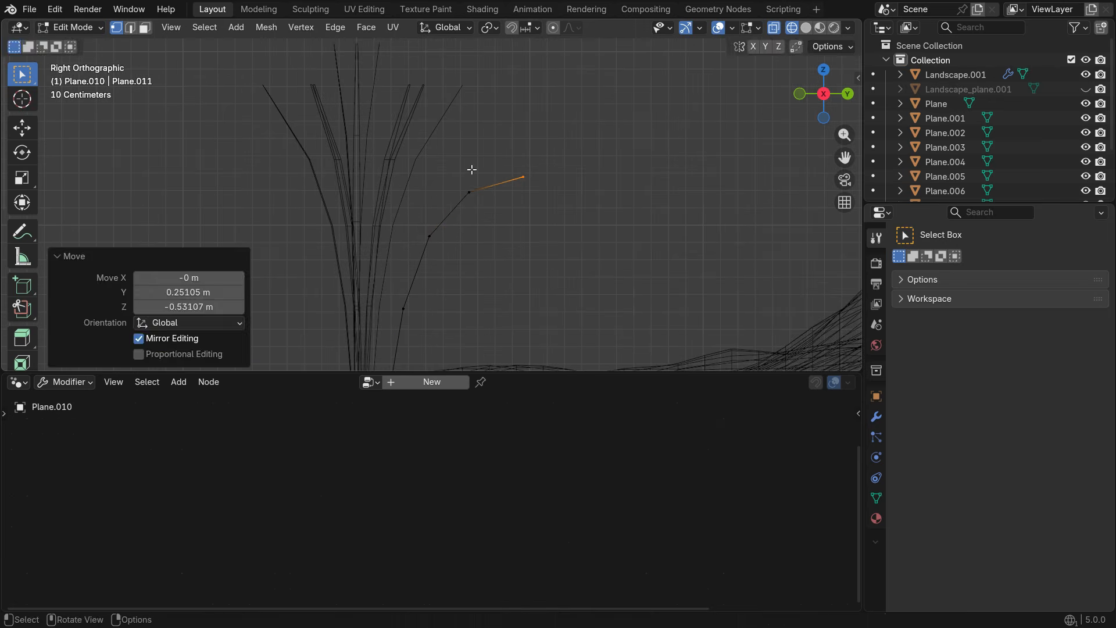
key(g)
click(466, 270)
scroll(468, 256, down, 4)
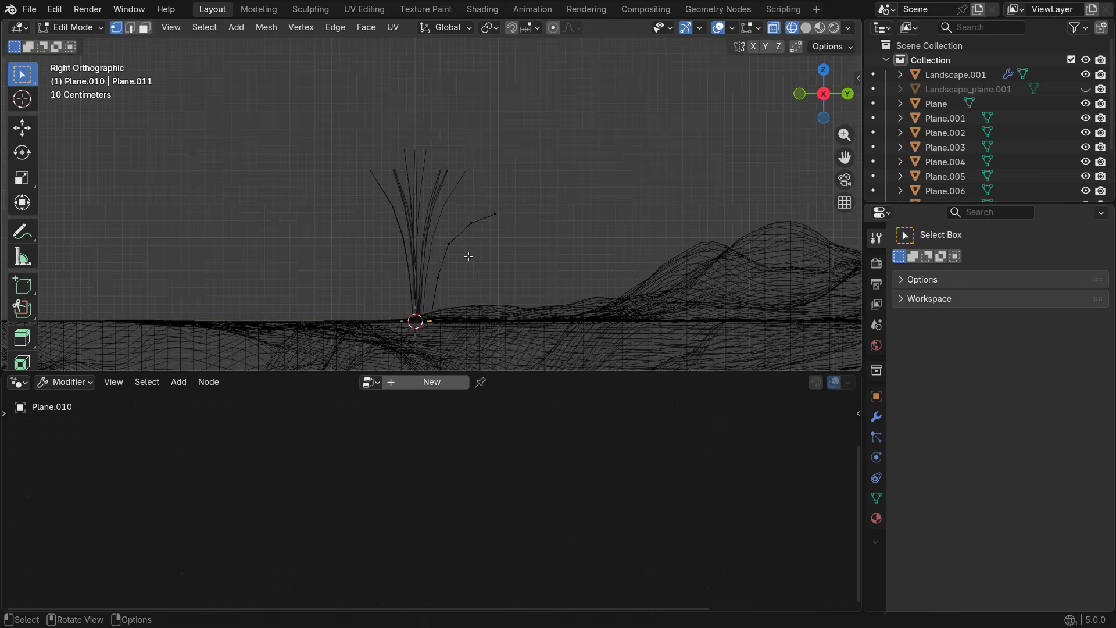
key(Tab)
Duplicate the drooping blade in top view, rotate the copy, and move it 0.044703 m in X and -0.061466 m in Y.
key(KP_7)
key(shift+d)
key(r)
click(476, 296)
key(g)
click(480, 292)
Add two more copies of the drooping blade on the clump's right side, rotated about Z and moved near its base.
scroll(474, 286, up, 2)
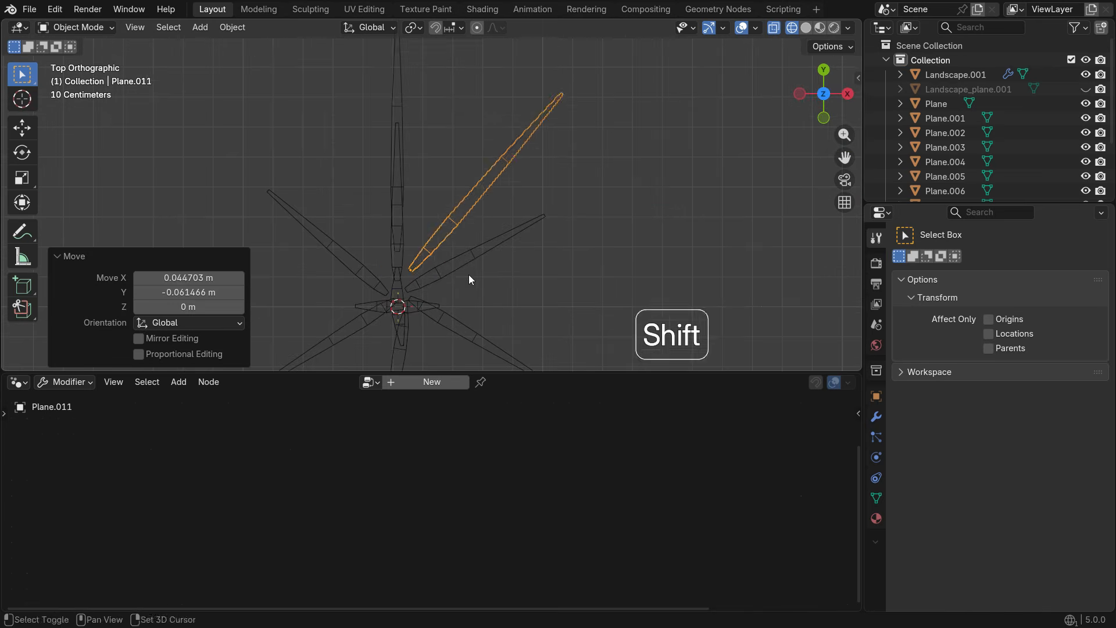
key(shift+d)
key(r)
click(476, 318)
key(g)
click(496, 341)
scroll(503, 325, down, 4)
click(498, 331)
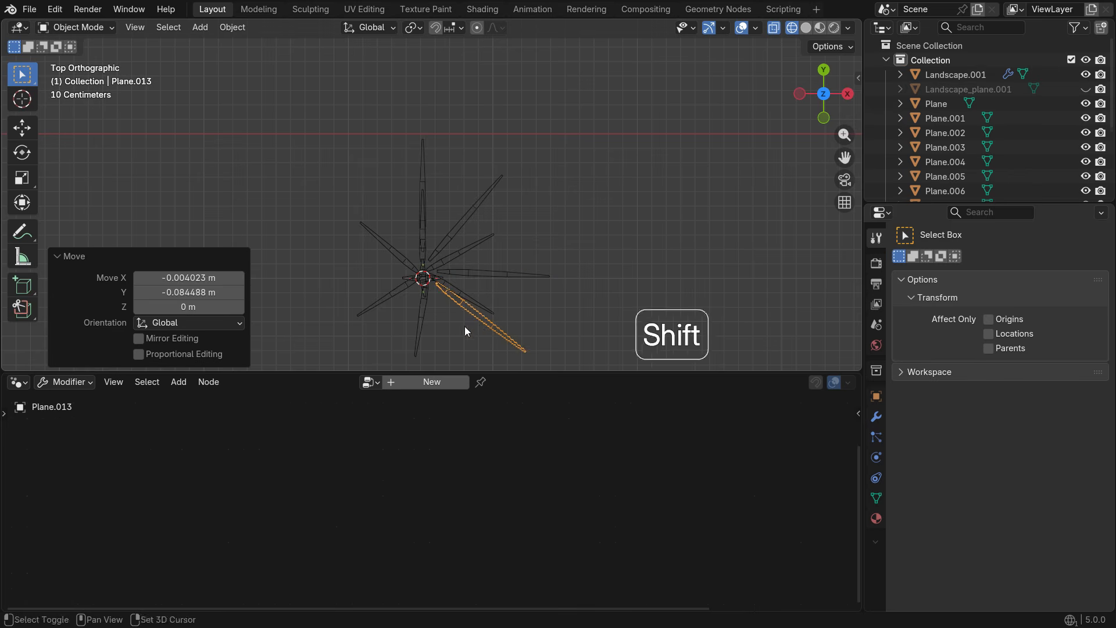
Add three more copies of the drooping blade around the clump's lower and left sides, rotating the last one -37.5° about Z.
key(shift+d)
key(r)
click(454, 321)
key(g)
click(440, 325)
key(shift+d)
key(r)
key(shift+d)
key(r)
click(410, 303)
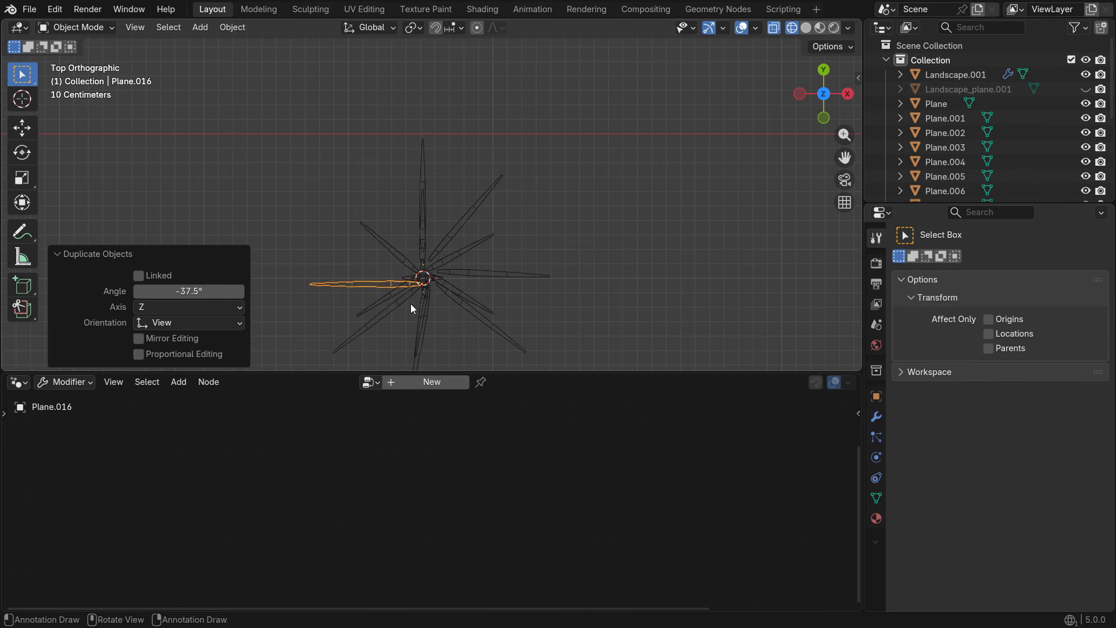
Duplicate the drooping blade once more, then rotate and move the copy to fill out the clump.
key(shift+d)
key(r)
click(407, 288)
key(g)
click(401, 278)
key(r)
click(442, 302)
Scale three upright blades in the middle of the clump individually to vary their heights, the last by about 0.93.
middle_drag(442, 303, 491, 141)
scroll(480, 189, up, 3)
click(444, 169)
middle_drag(456, 180, 528, 166)
key(s)
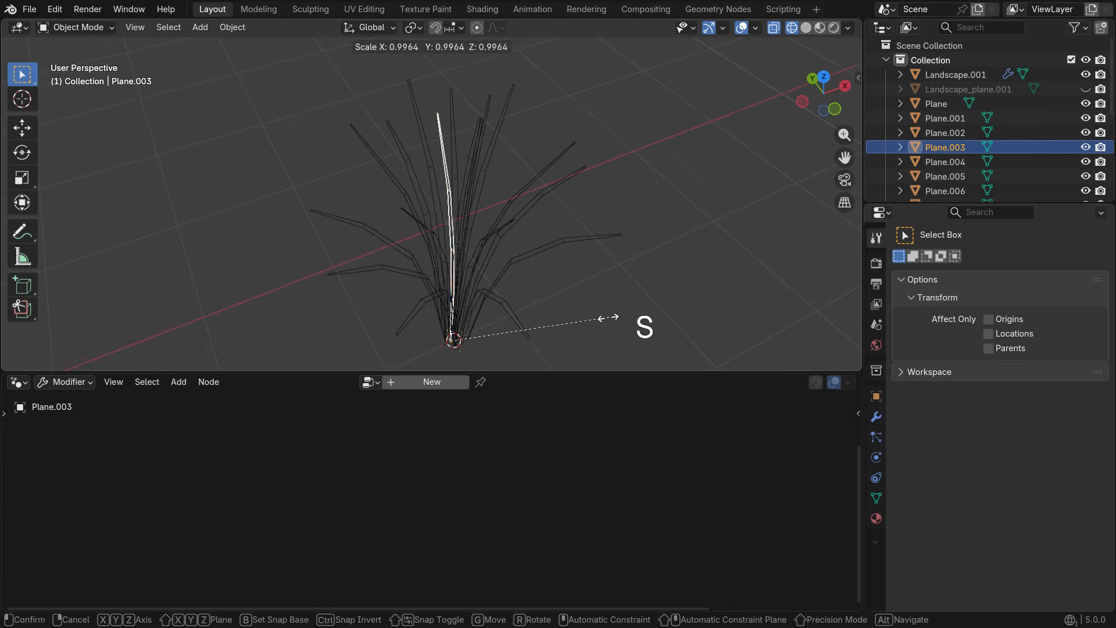
click(587, 294)
middle_drag(570, 255, 500, 174)
click(442, 146)
key(s)
click(568, 253)
click(463, 146)
key(s)
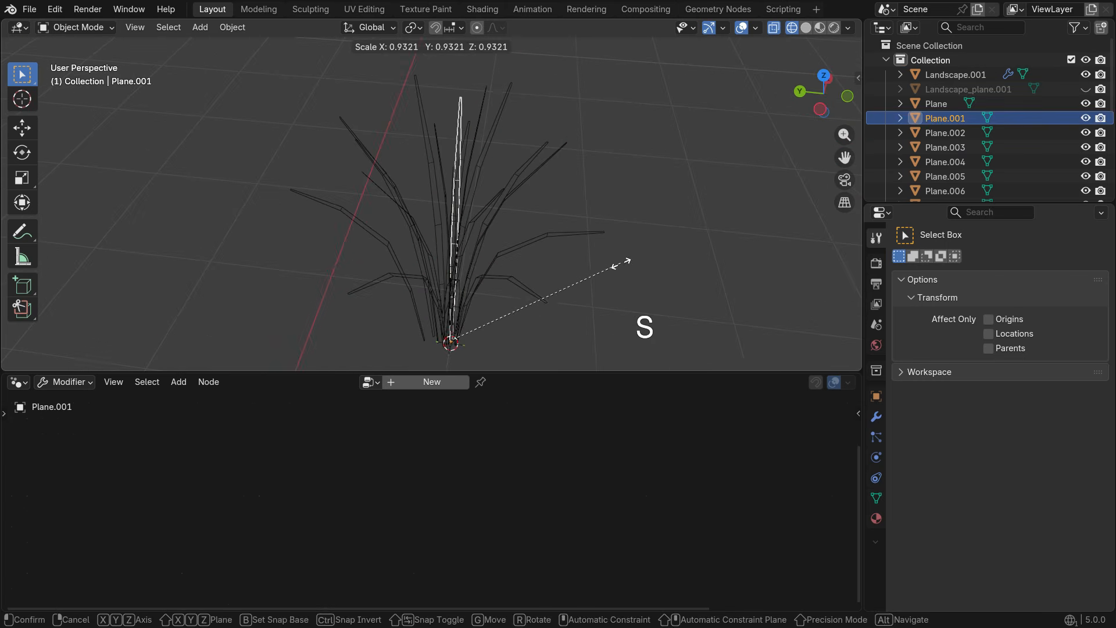
click(616, 265)
Scale four more blades of the clump individually to vary their lengths, reducing the last drooping blade by a factor of 0.903.
click(385, 241)
key(s)
click(572, 314)
click(537, 208)
middle_drag(558, 279, 418, 227)
click(543, 114)
key(s)
click(604, 241)
click(397, 187)
key(s)
click(607, 305)
click(478, 189)
key(s)
click(555, 292)
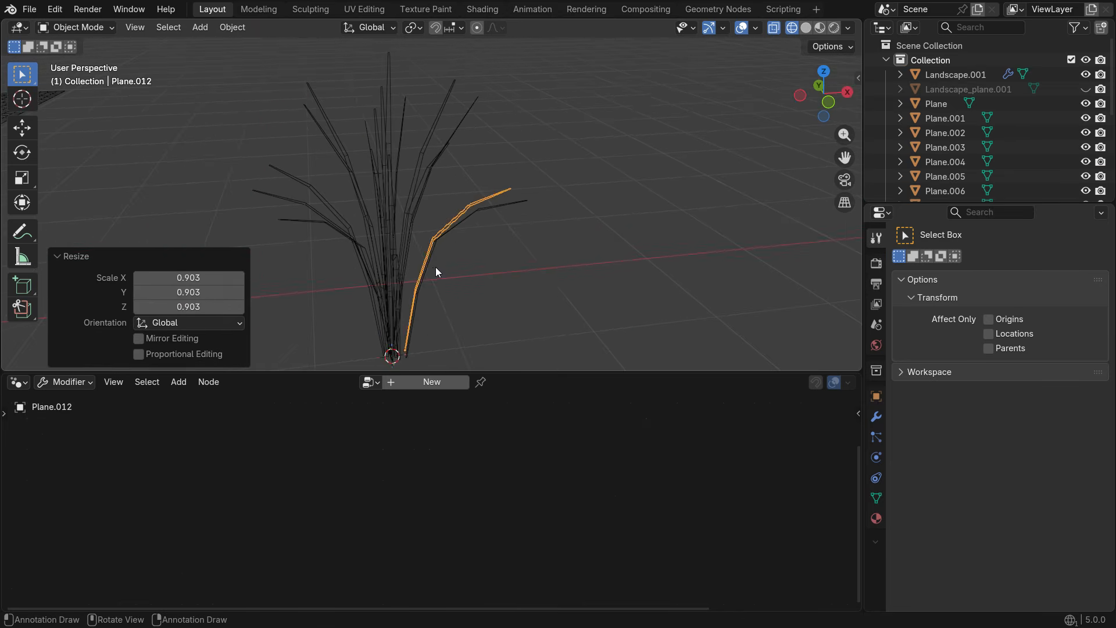
Switch the viewport to solid shading, select all the grass blades, and join them into one object.
middle_drag(435, 267, 455, 218)
key(z)
click(549, 227)
middle_drag(549, 227, 497, 244)
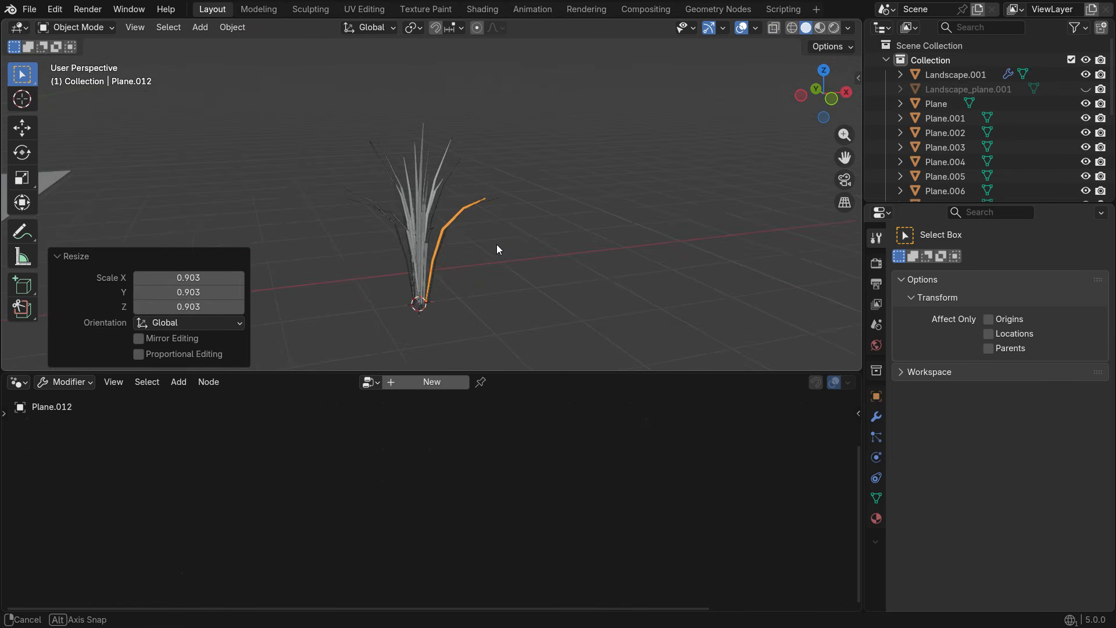
scroll(438, 280, up, 2)
scroll(438, 280, down, 1)
drag(294, 89, 513, 292)
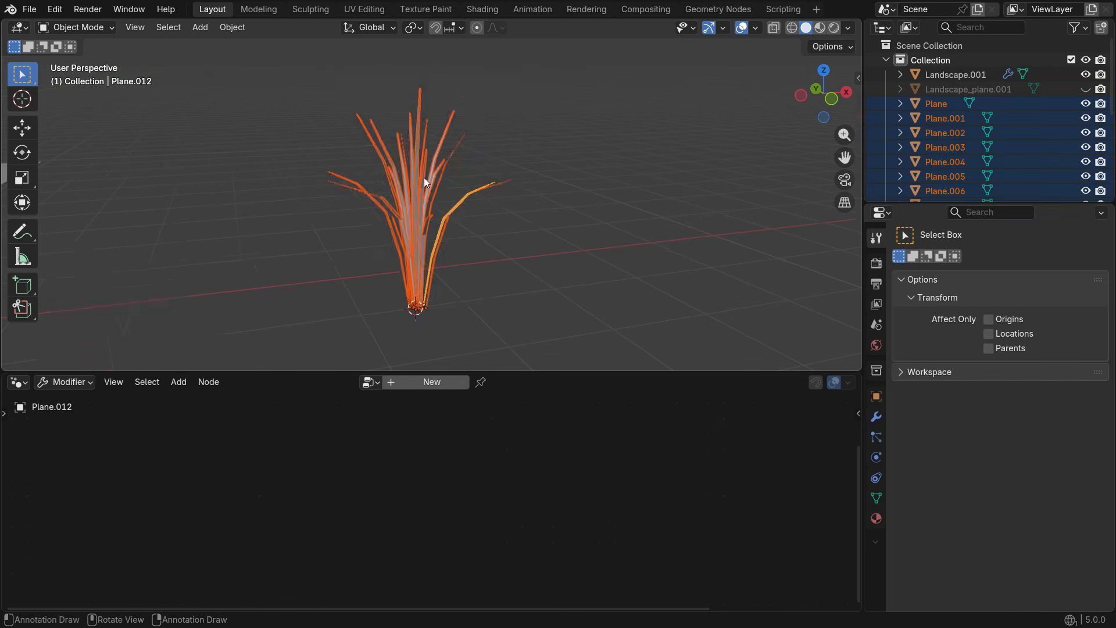
middle_drag(396, 137, 413, 159)
scroll(412, 159, up, 2)
shift+click(422, 191)
key(ctrl+j)
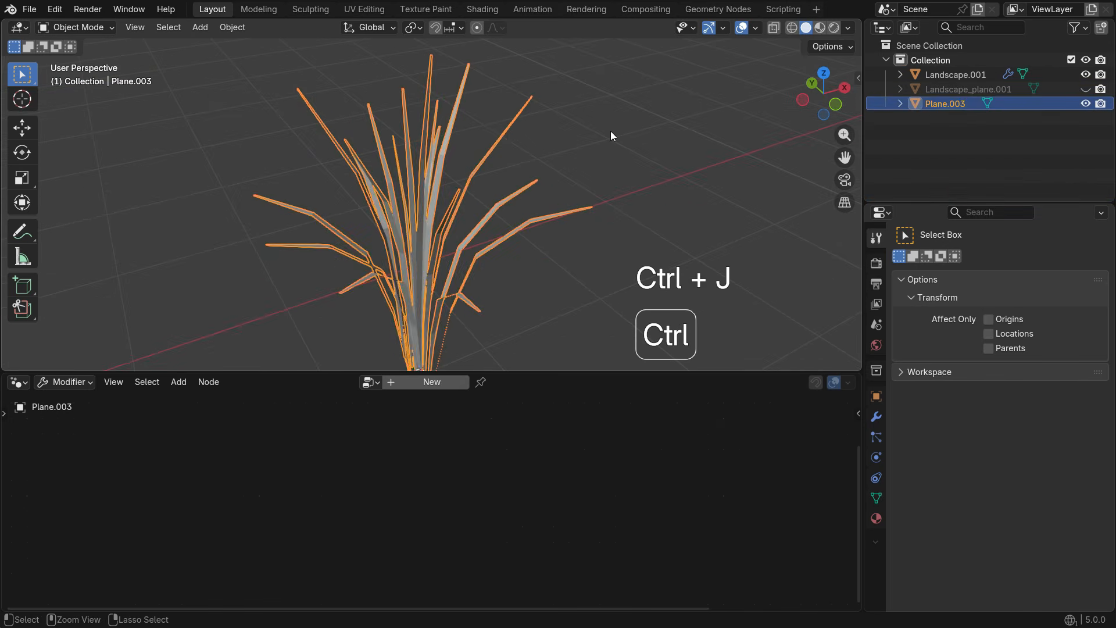
scroll(543, 177, down, 3)
middle_drag(543, 176, 472, 304)
scroll(472, 303, up, 4)
click(516, 289)
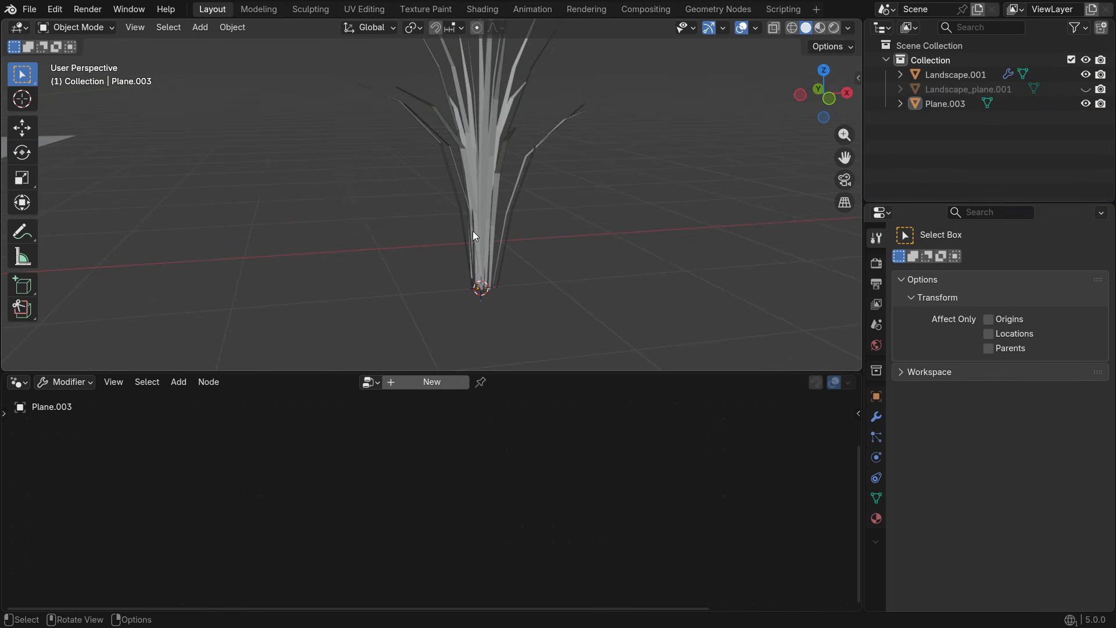
click(473, 232)
key(r)
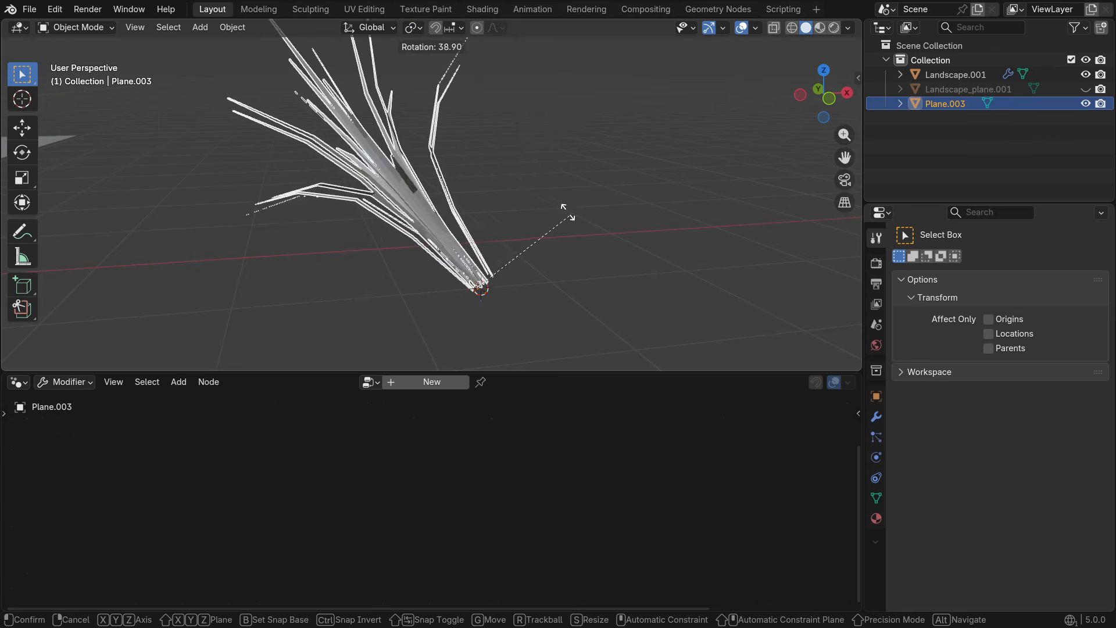
right_click(546, 255)
scroll(393, 317, down, 3)
click(475, 292)
Shade the joined grass clump smooth.
middle_drag(439, 239, 423, 235)
scroll(425, 238, up, 2)
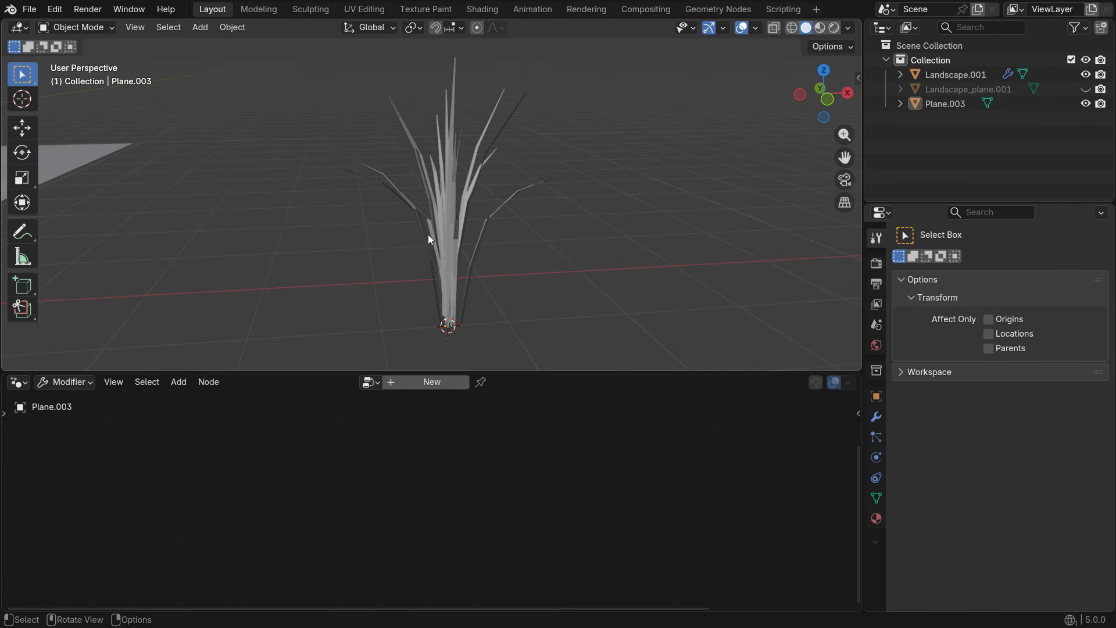
click(458, 215)
scroll(454, 214, up, 5)
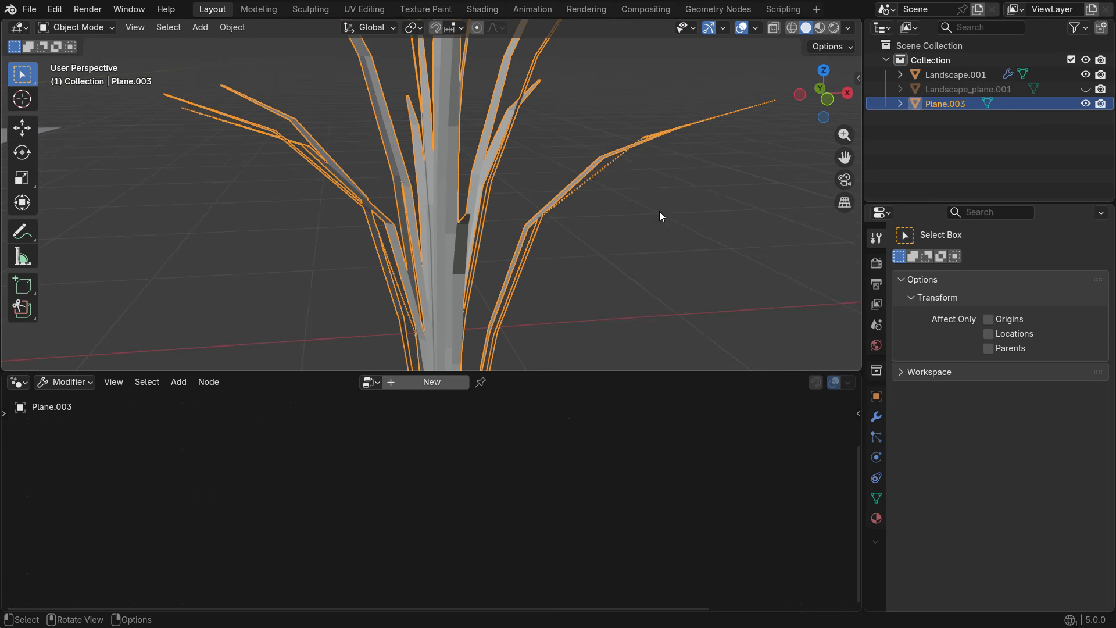
right_click(679, 197)
mouse_move(679, 197)
click(632, 135)
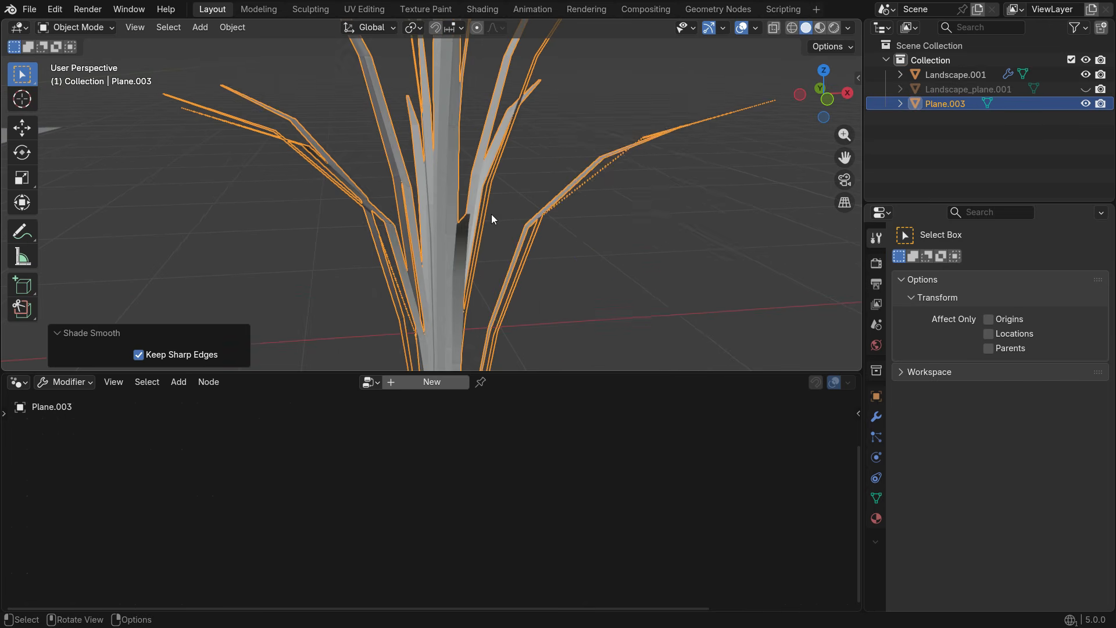
Rename the joined grass clump object as Grass.
scroll(538, 251, down, 4)
click(538, 252)
mouse_move(480, 258)
middle_down()
mouse_move(625, 263)
mouse_move(500, 261)
middle_up()
click(500, 260)
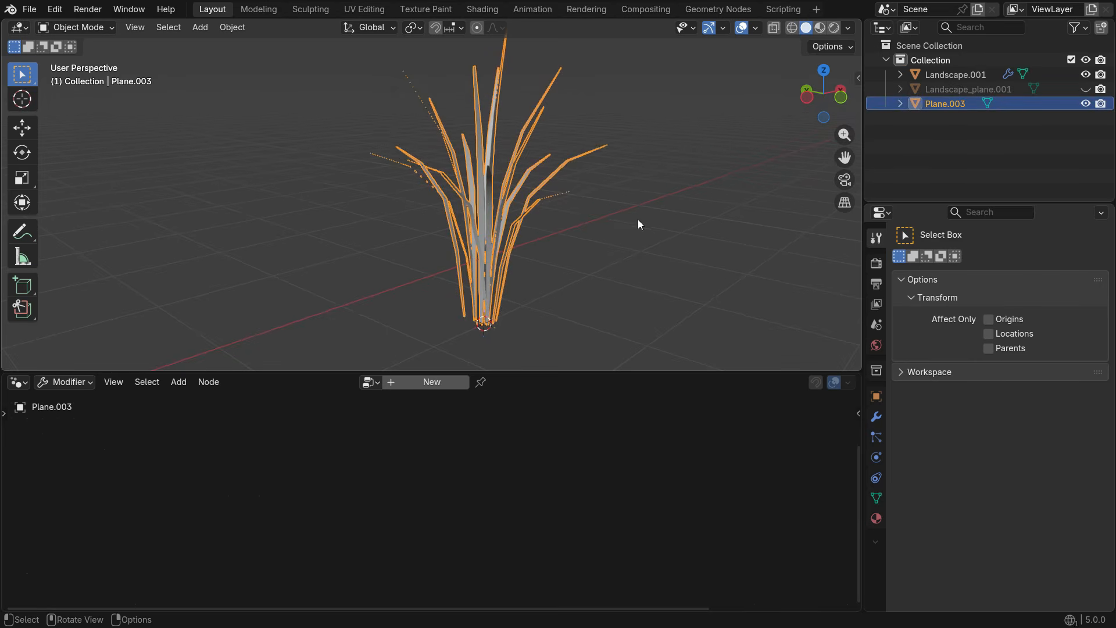
double_click(948, 104)
text(Gras)
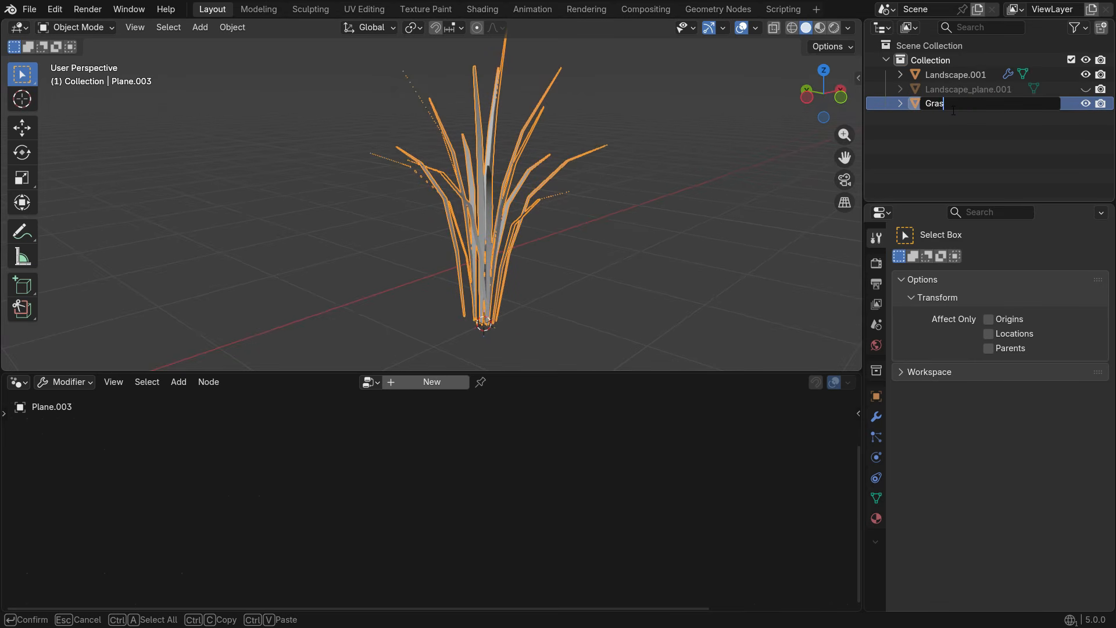
text(s)
key(Return)
Enlarge the node editor, add the Grass object to the landscape's node tree, and connect its Geometry to the Instance input of Instance on Points.
drag(576, 372, 577, 308)
scroll(577, 235, down, 2)
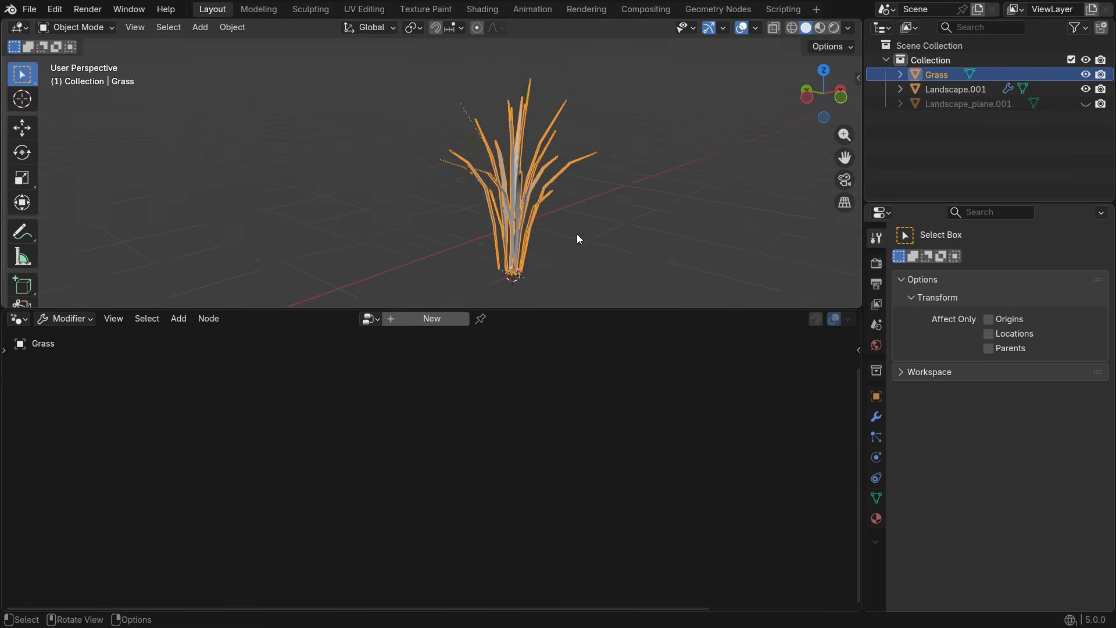
scroll(576, 235, down, 3)
click(165, 281)
middle_drag(288, 232, 384, 194)
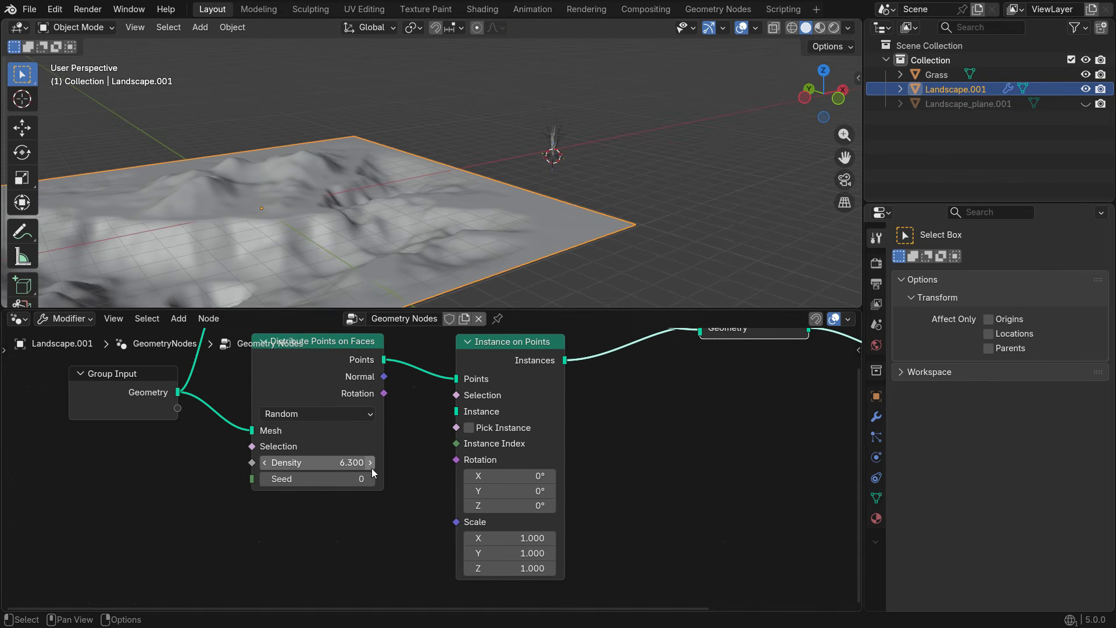
drag(925, 75, 284, 538)
click(342, 566)
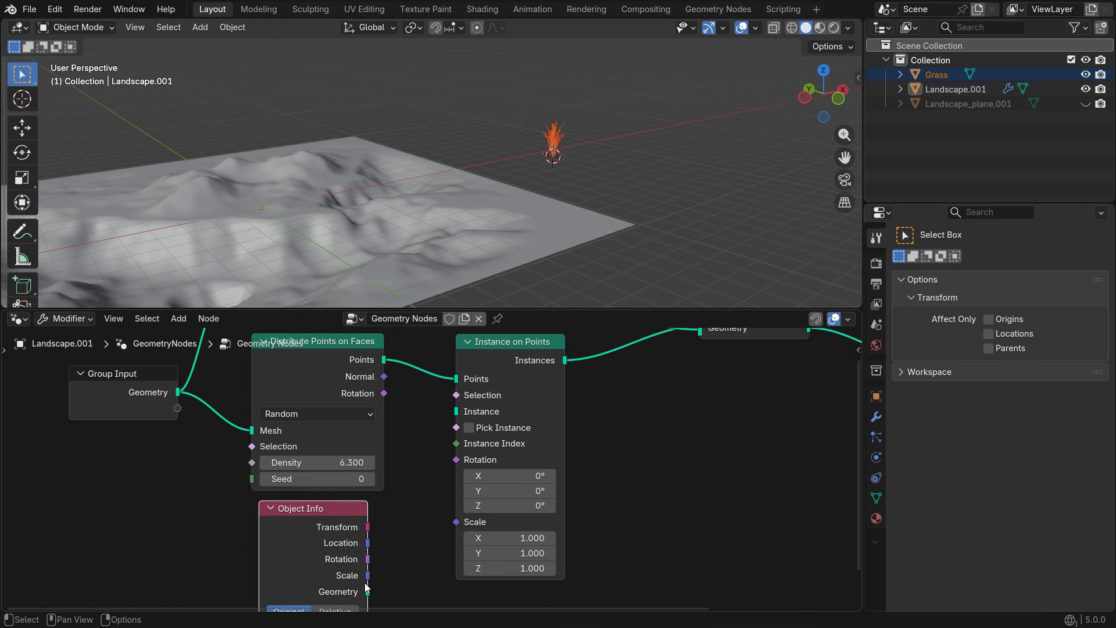
drag(368, 591, 456, 412)
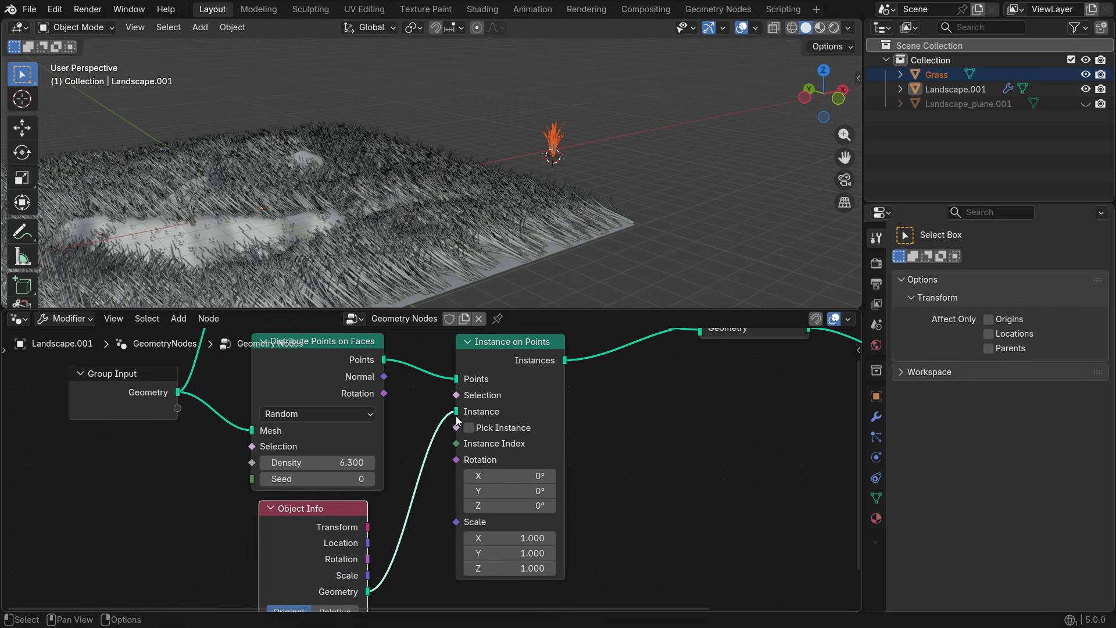
Apply the rotation and scale of the Grass object.
middle_drag(451, 218, 403, 161)
scroll(391, 229, up, 4)
scroll(389, 215, down, 8)
scroll(493, 124, up, 8)
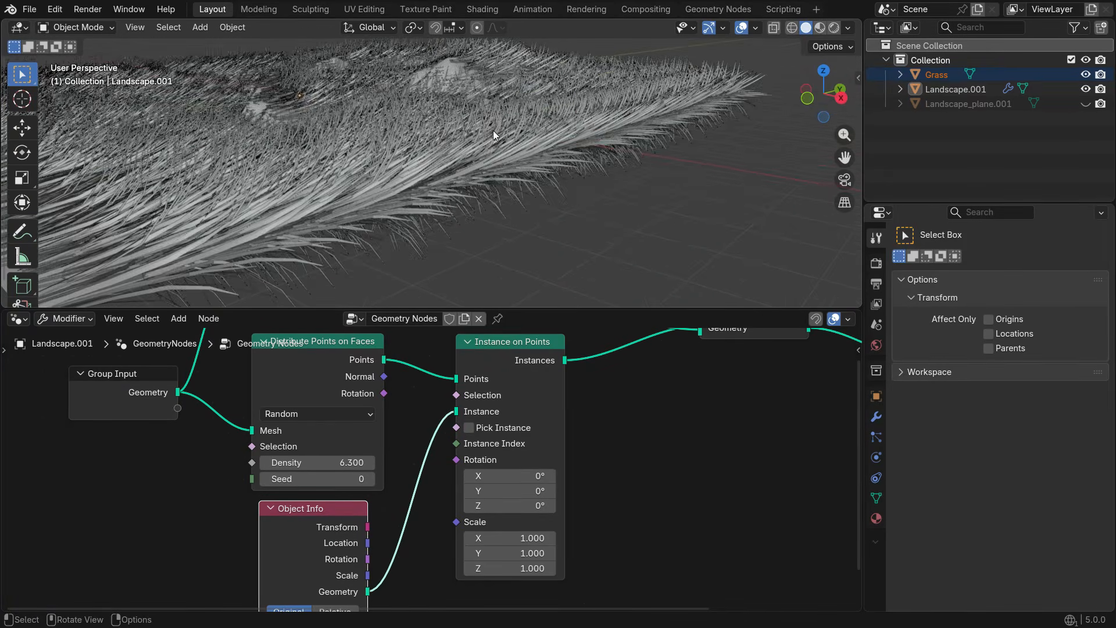
scroll(458, 173, down, 4)
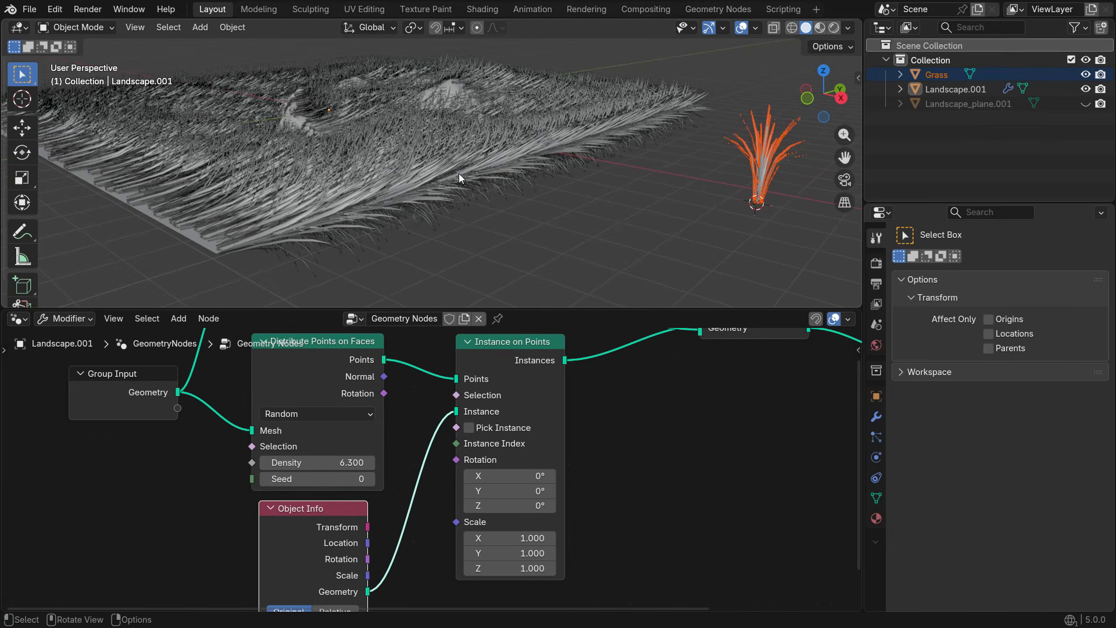
scroll(459, 173, down, 2)
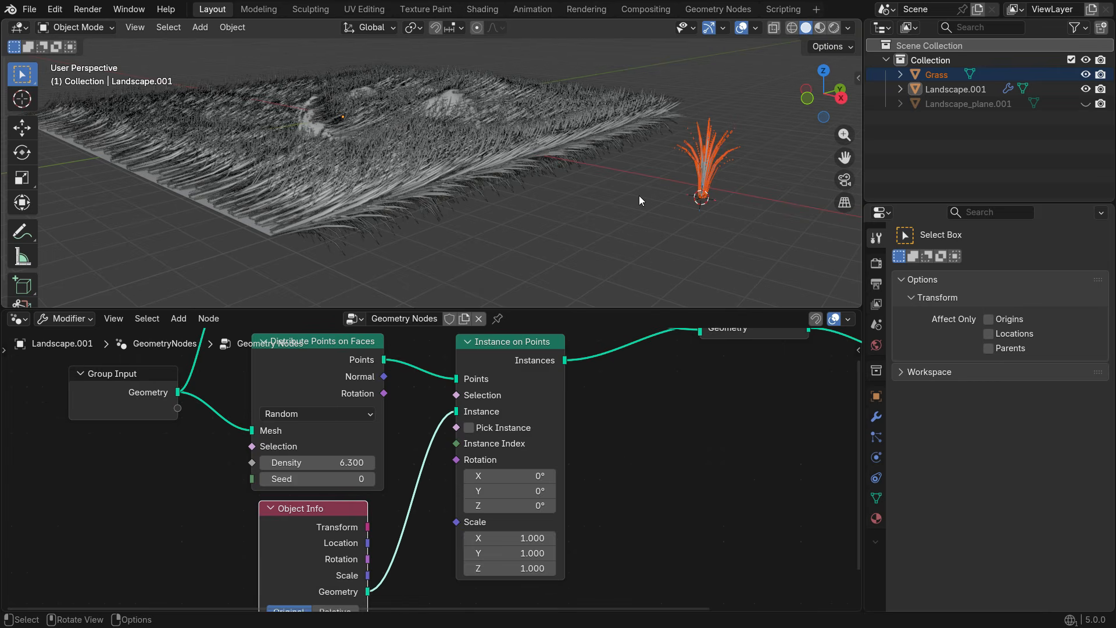
click(699, 160)
key(ctrl+a)
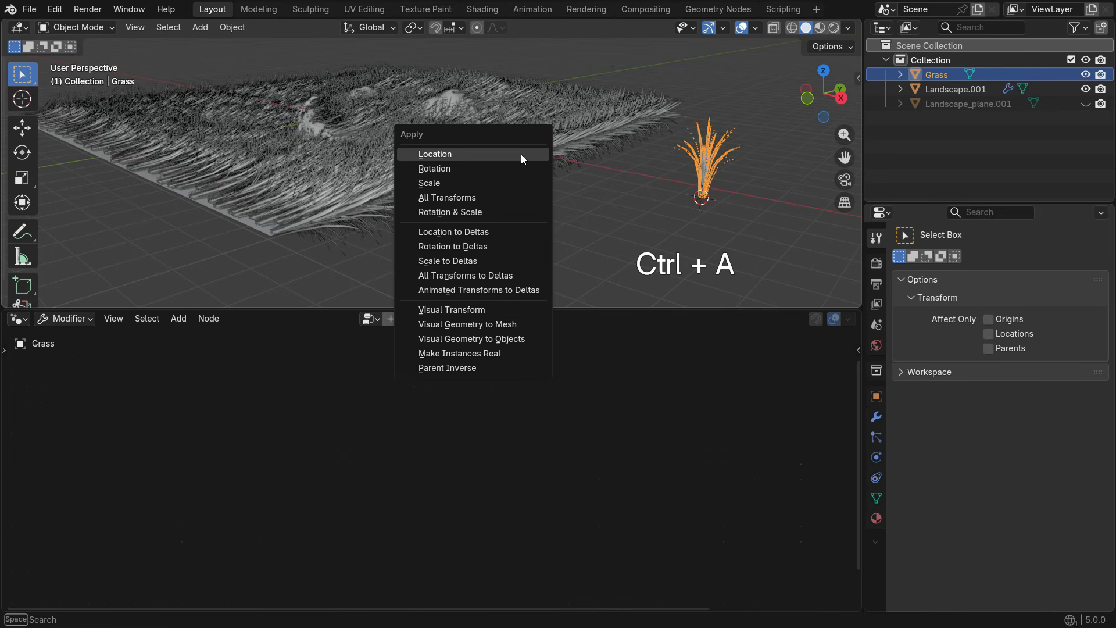
click(513, 212)
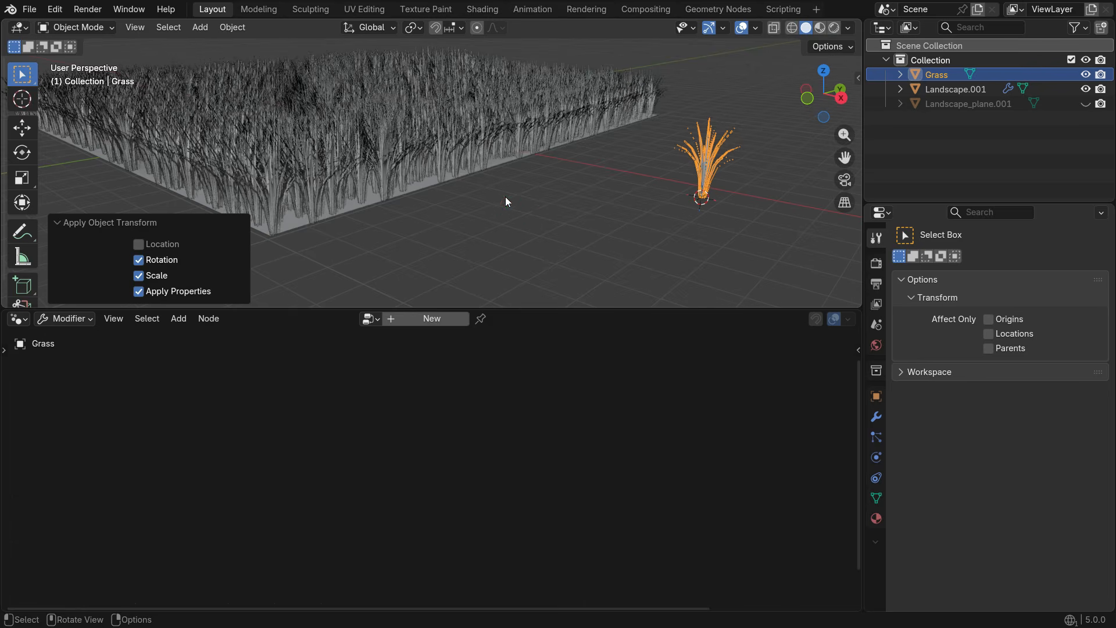
middle_drag(504, 197, 455, 204)
Set the X, Y and Z scale of the landscape's Instance on Points node to 0.150.
click(459, 204)
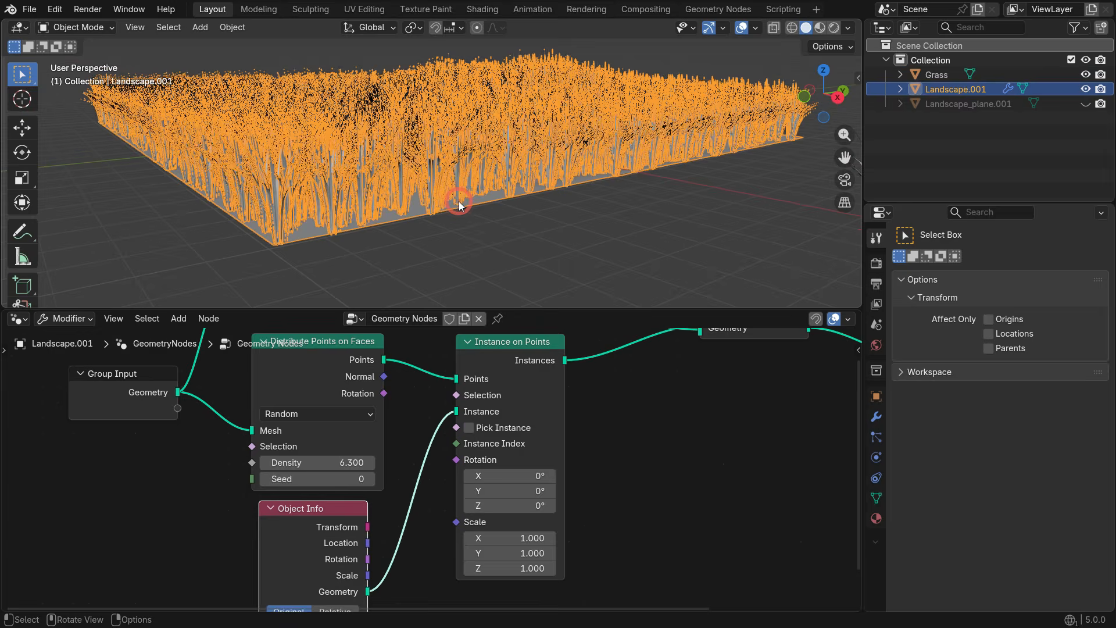
click(493, 192)
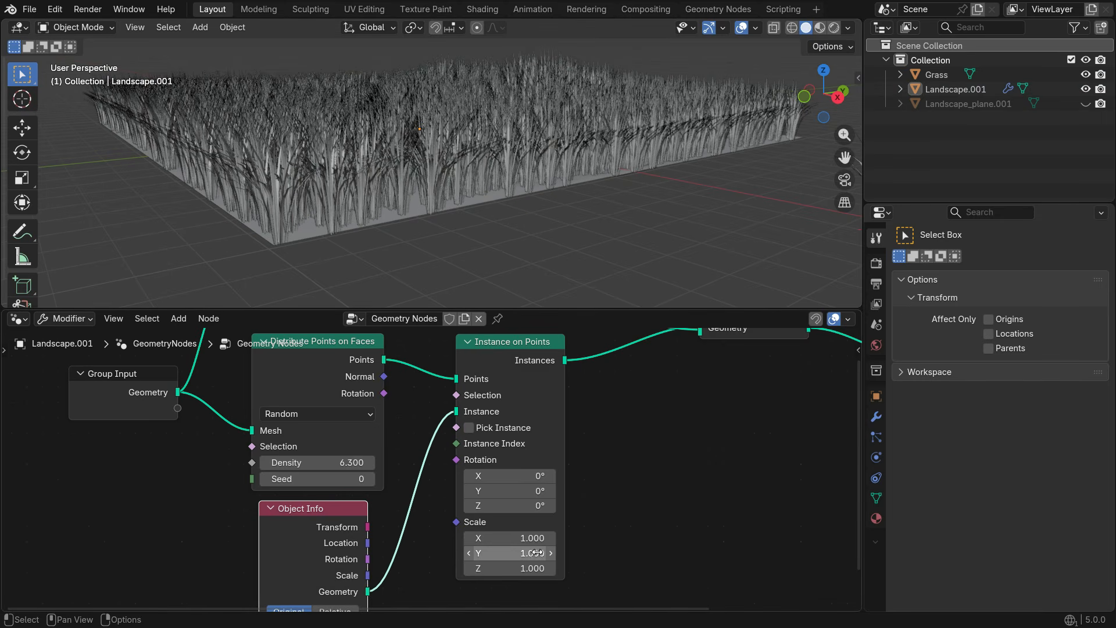
shift+middle_drag(538, 552, 551, 476)
scroll(551, 474, up, 3)
drag(549, 458, 496, 495)
scroll(457, 170, up, 3)
scroll(457, 170, up, 5)
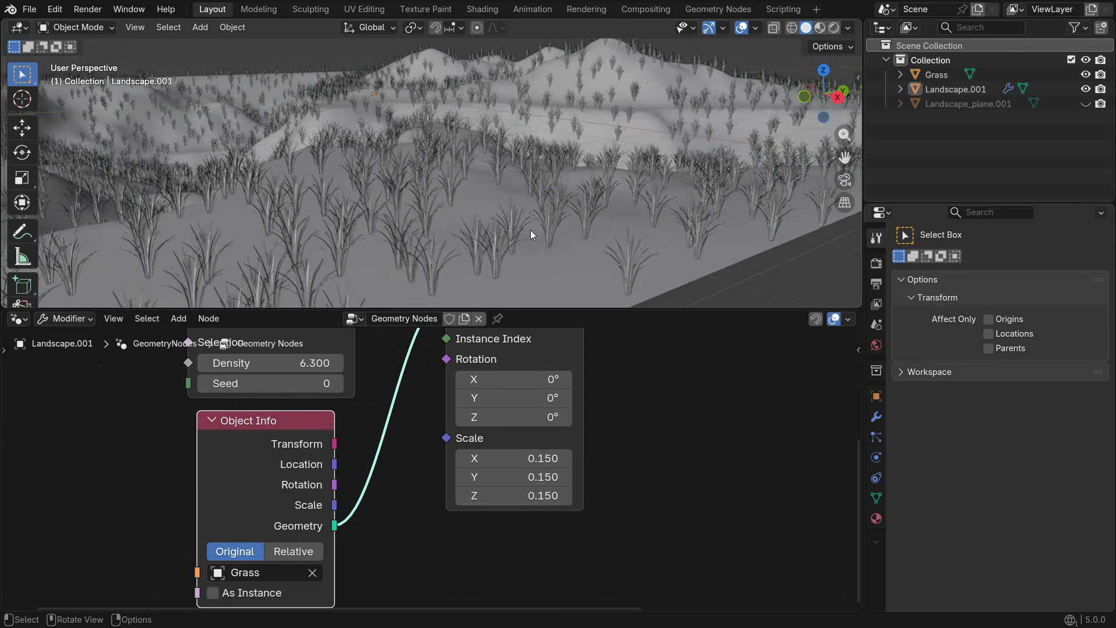
Spread the Object Info and Instance on Points nodes apart to make room between them.
scroll(569, 512, down, 8)
drag(443, 471, 410, 474)
drag(538, 359, 578, 371)
scroll(569, 511, up, 5)
Add a Random Value node below the Object Info link and connect its Value to the Scale input of Instance on Points.
key(shift+a)
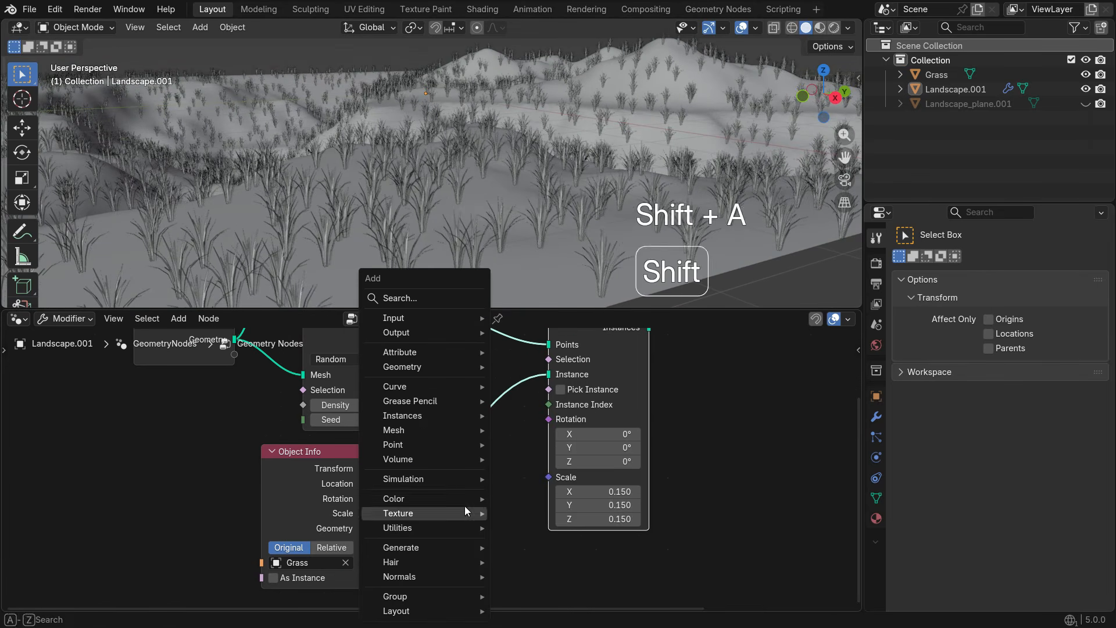
click(407, 294)
text(random)
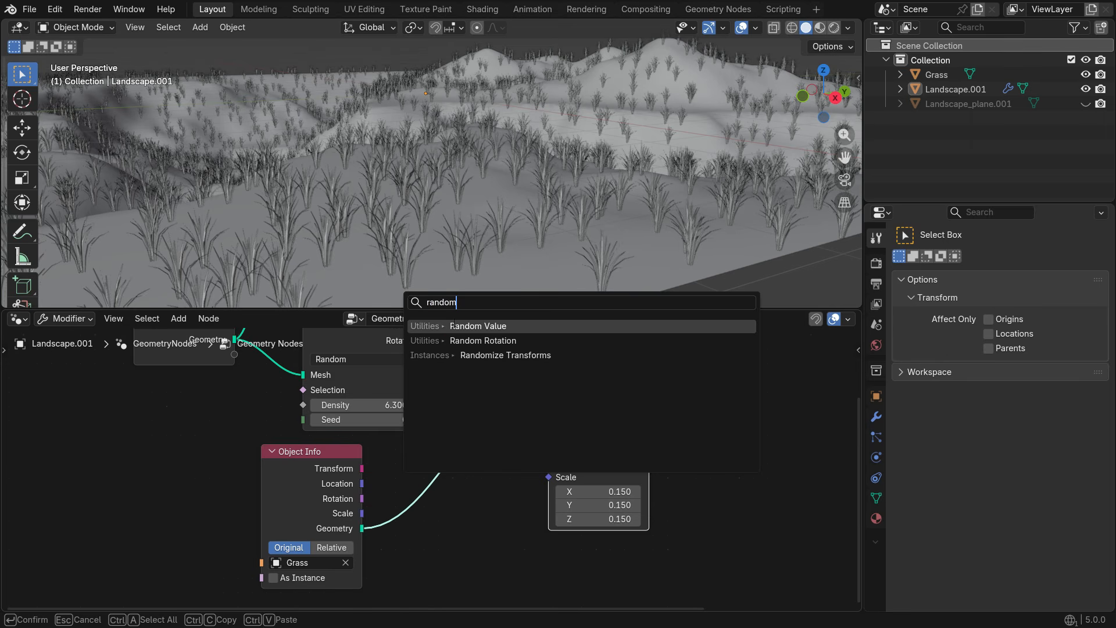
click(451, 327)
click(424, 490)
scroll(525, 531, up, 1)
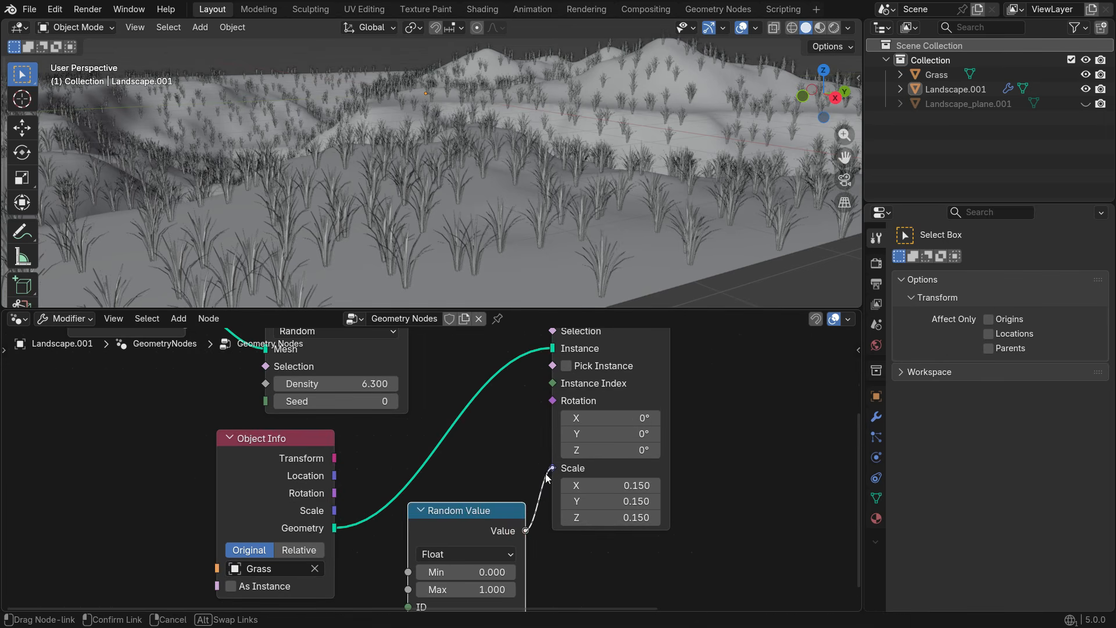
drag(546, 478, 552, 468)
scroll(500, 348, down, 2)
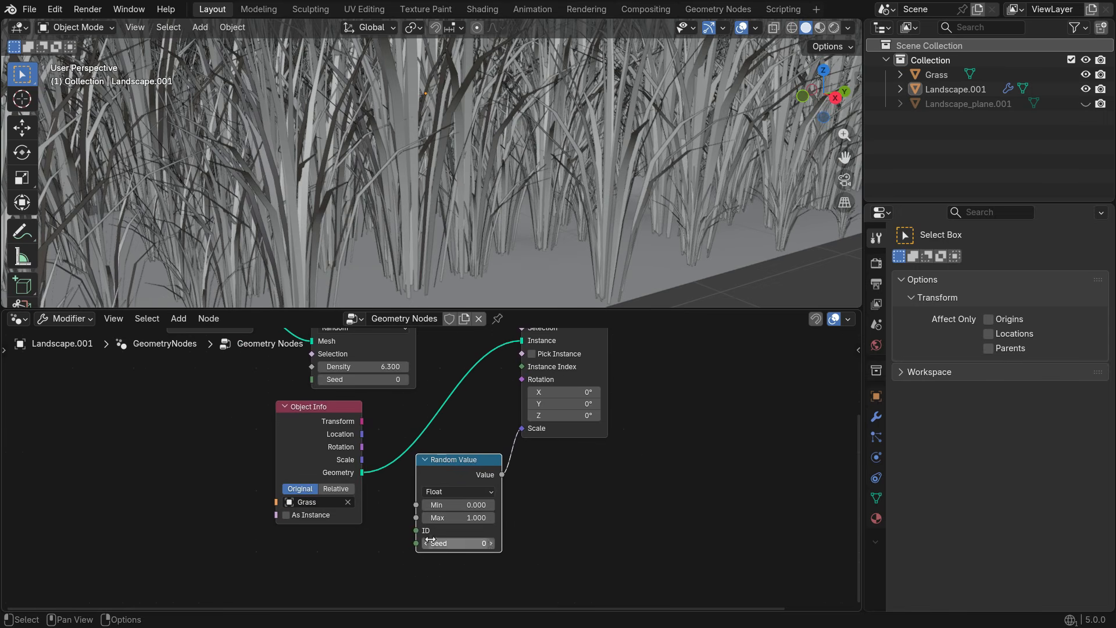
Set the Random Value node's Max to 0.1 and its Min to 0.05.
scroll(430, 539, up, 1)
double_click(481, 511)
text(0.1)
key(Return)
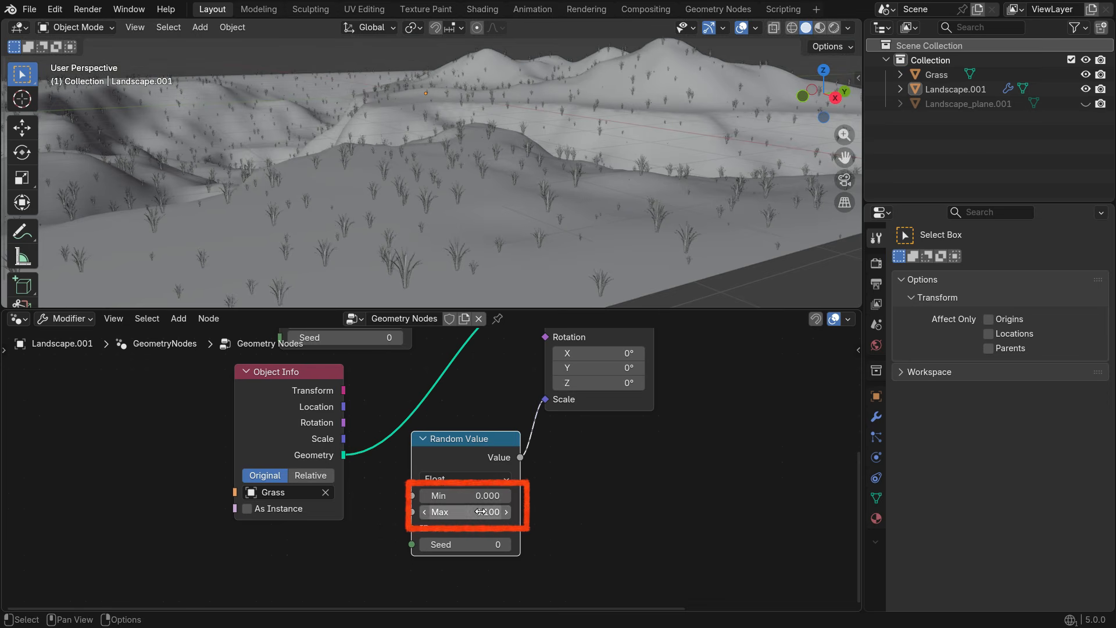
scroll(577, 226, up, 3)
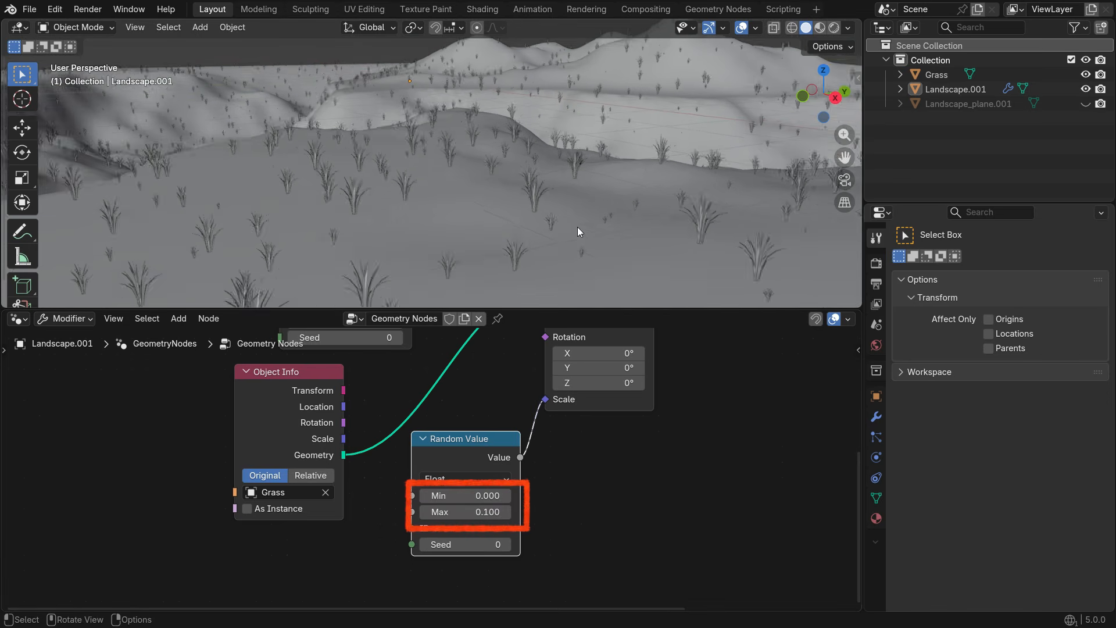
click(477, 501)
text(0.01)
key(BackSpace)
text(5)
key(Return)
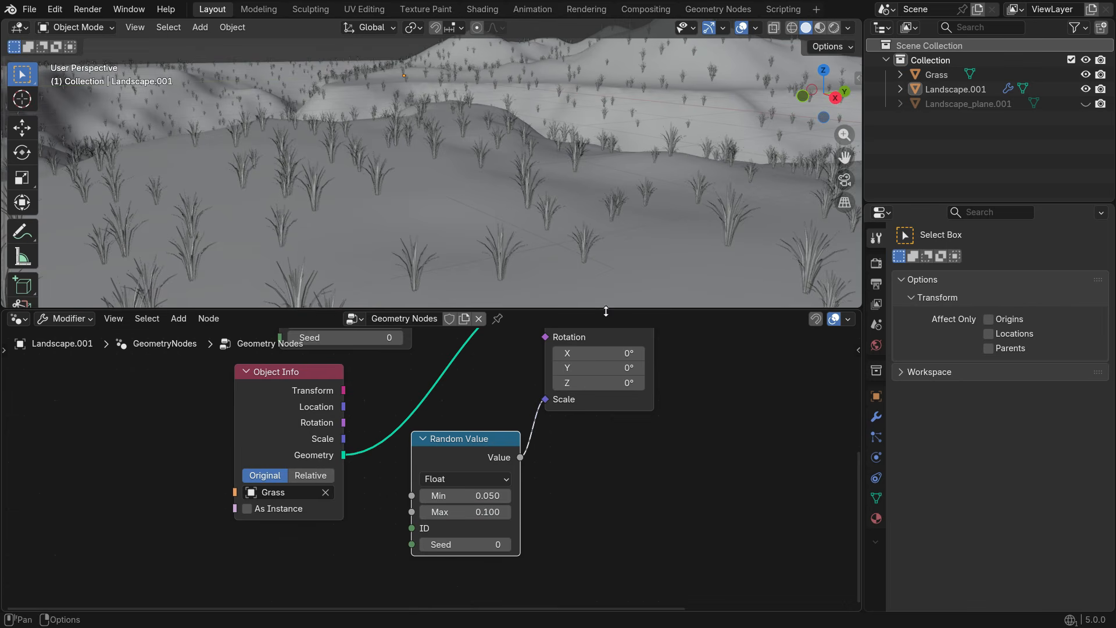
Examine the size variation and distribution of the grass clumps across the terrain.
middle_drag(652, 223, 564, 219)
scroll(572, 197, up, 1)
scroll(528, 207, down, 6)
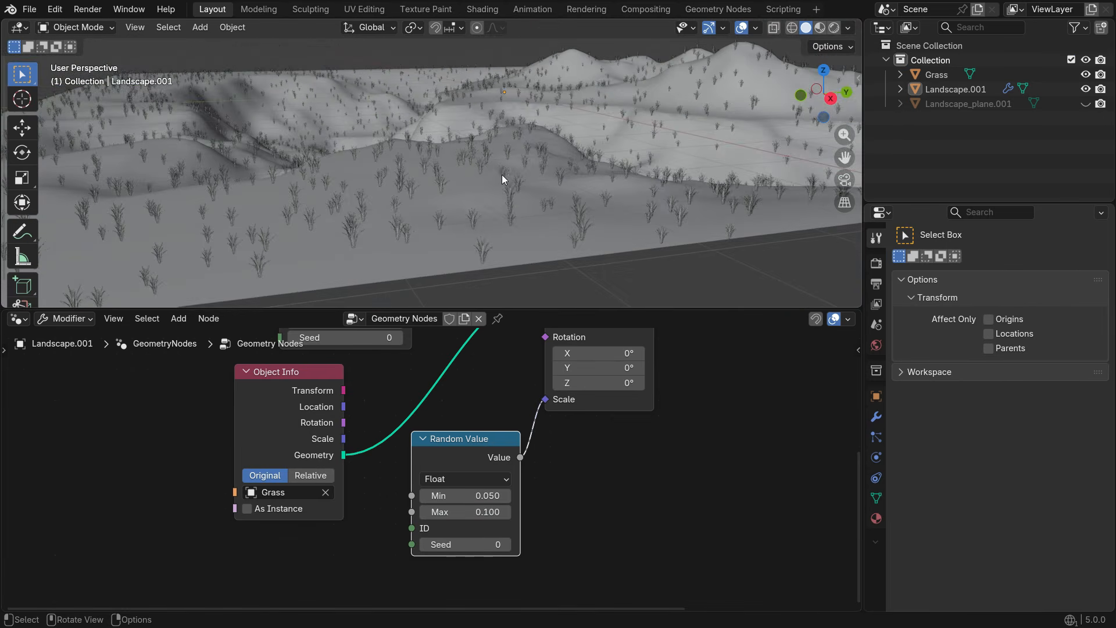
middle_drag(501, 174, 130, 165)
scroll(130, 165, up, 5)
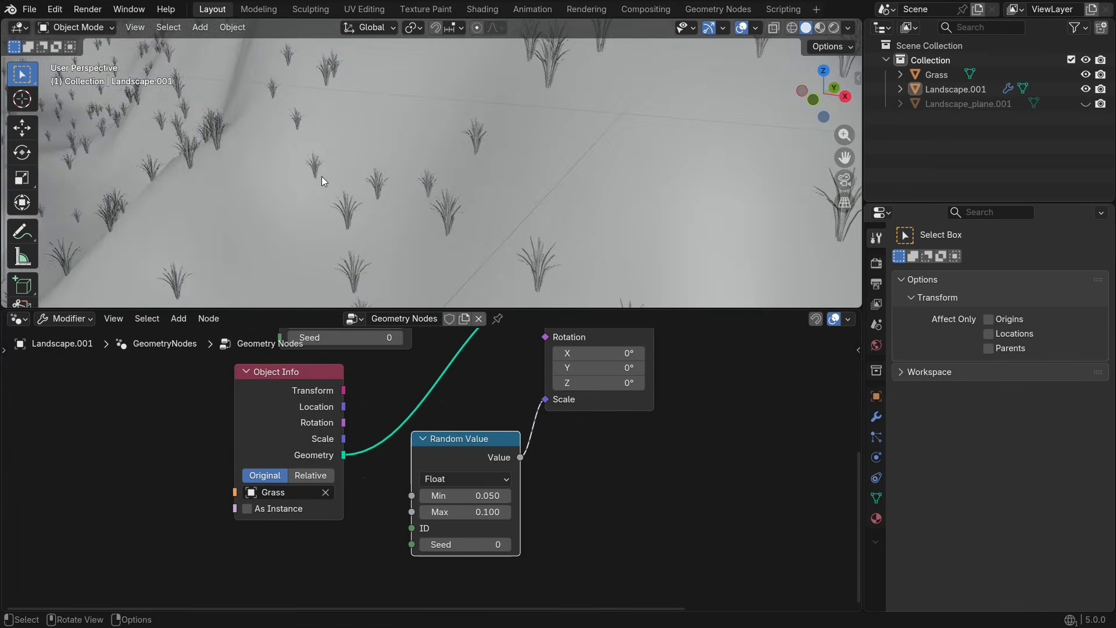
middle_drag(322, 176, 374, 215)
shift+middle_drag(399, 179, 415, 263)
scroll(481, 479, down, 6)
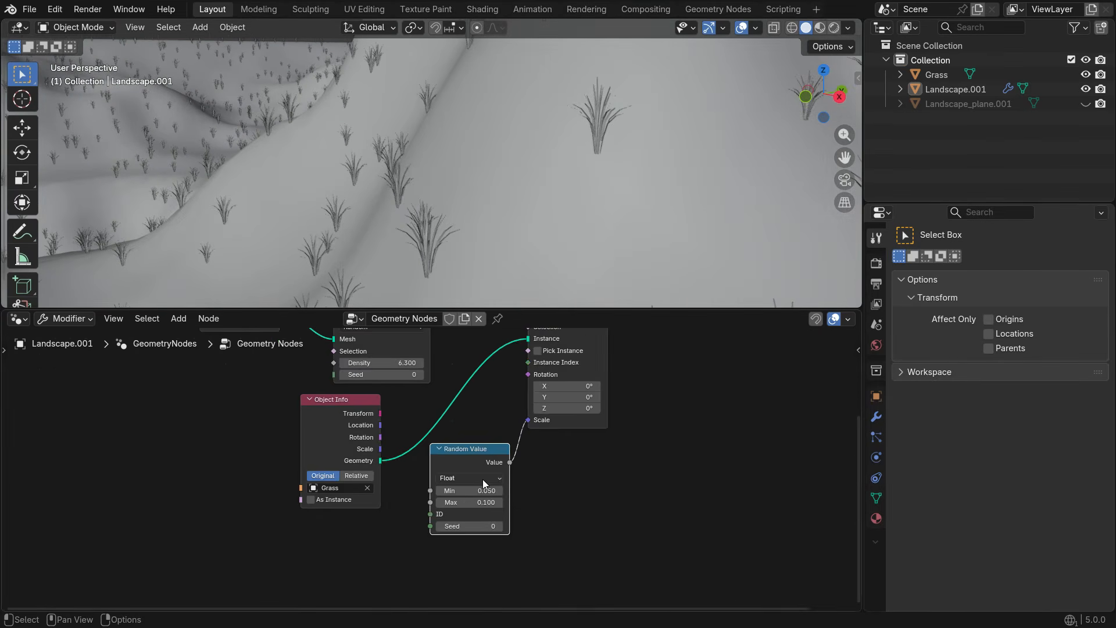
Spread the Random Value and Object Info nodes apart and add a Sample Nearest Surface node between them.
drag(480, 456, 570, 480)
drag(343, 430, 261, 428)
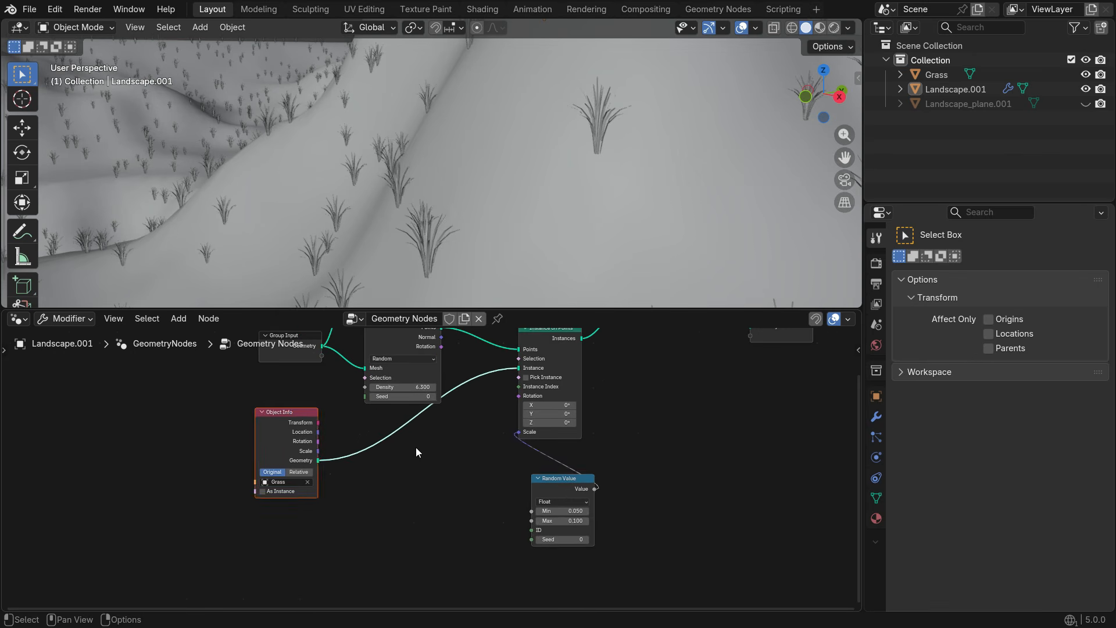
scroll(420, 451, up, 1)
key(shift+a)
click(374, 298)
text(sample)
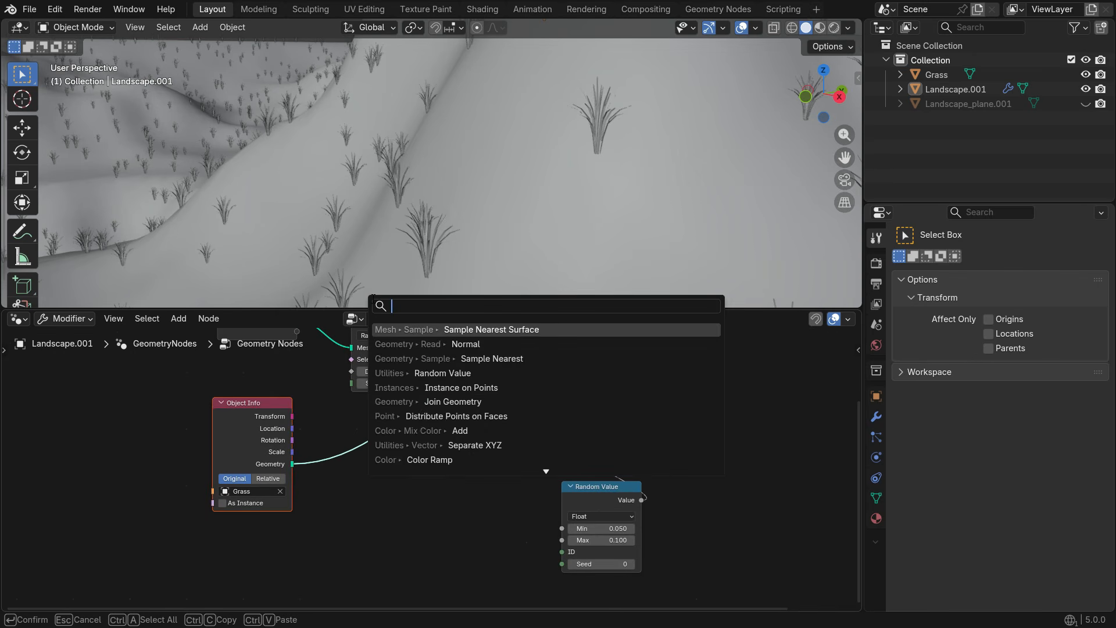
text( nea)
key(Down)
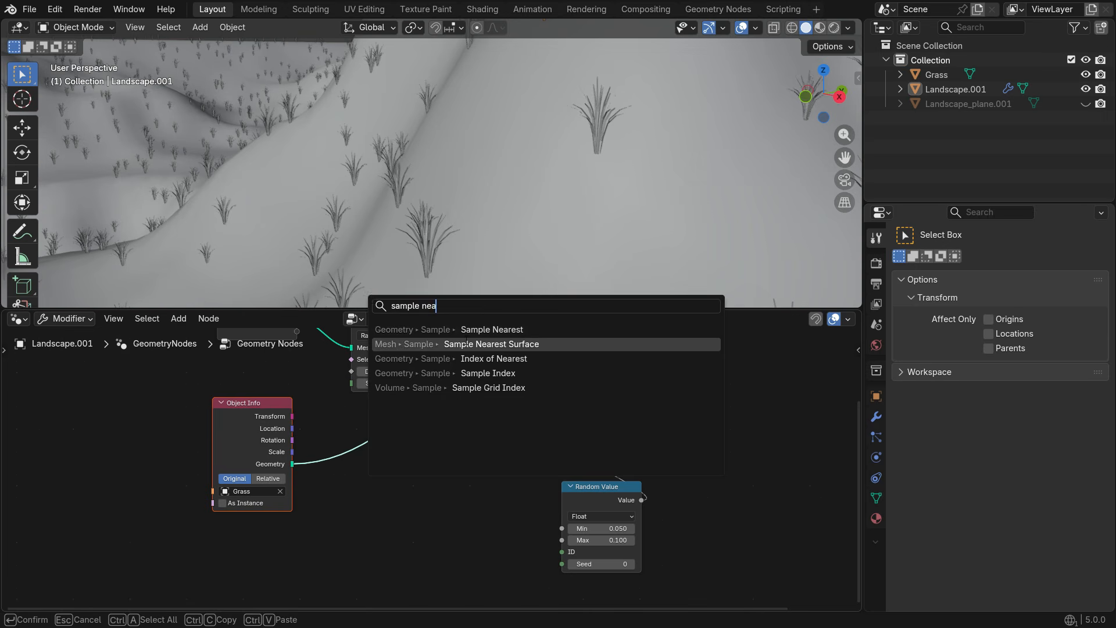
key(Return)
click(391, 445)
Set the Sample Nearest Surface node's data type to Vector and connect the Group Input Geometry to its Mesh input.
scroll(426, 491, up, 2)
click(430, 485)
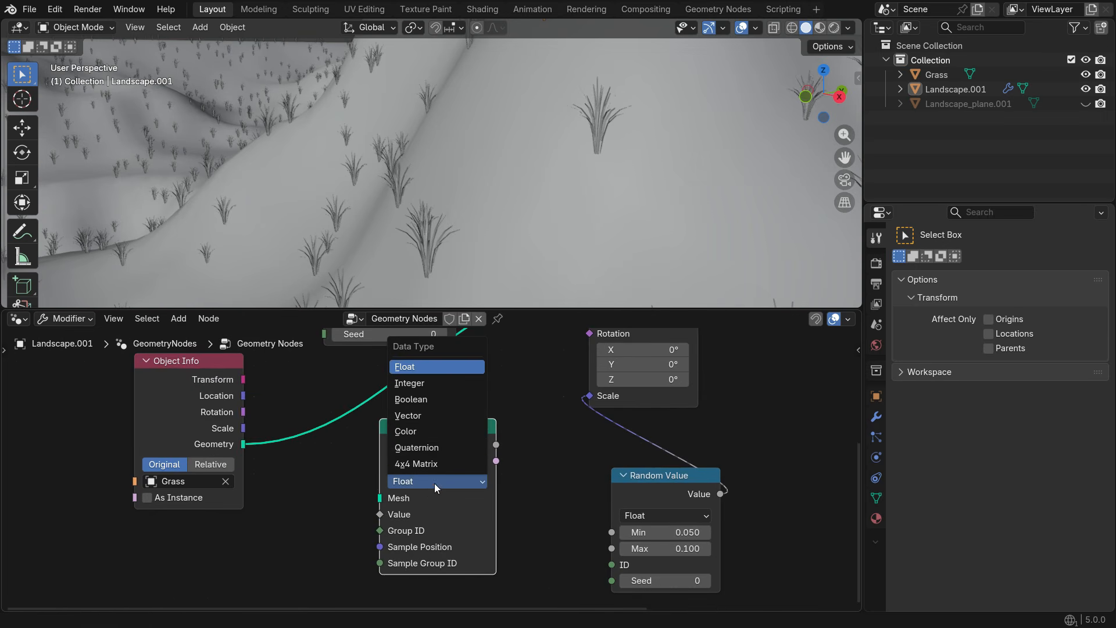
click(431, 415)
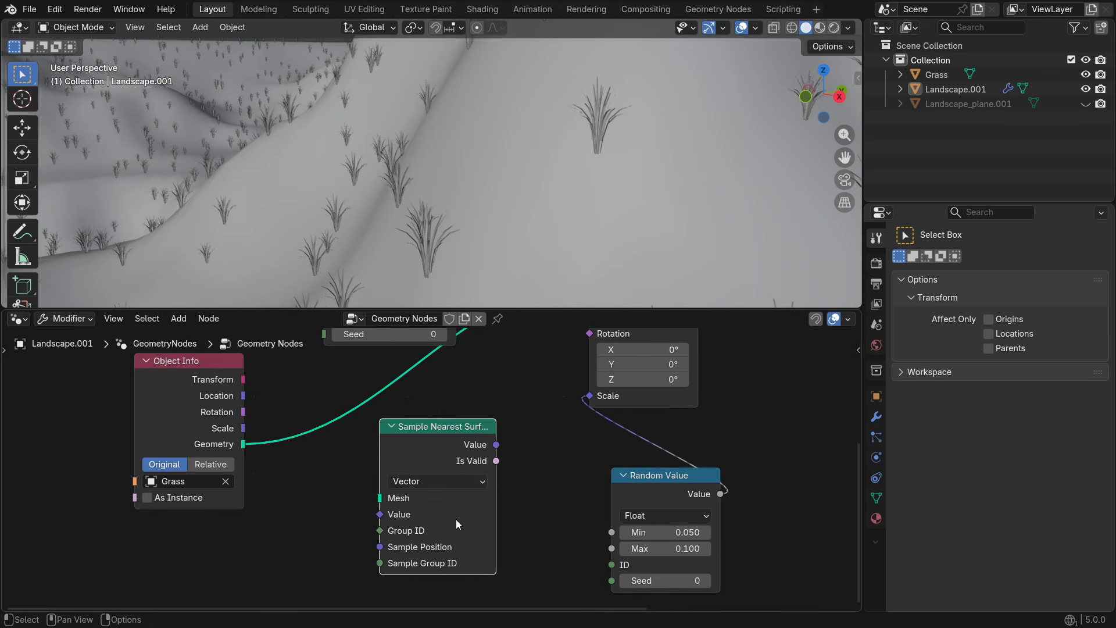
scroll(456, 519, down, 3)
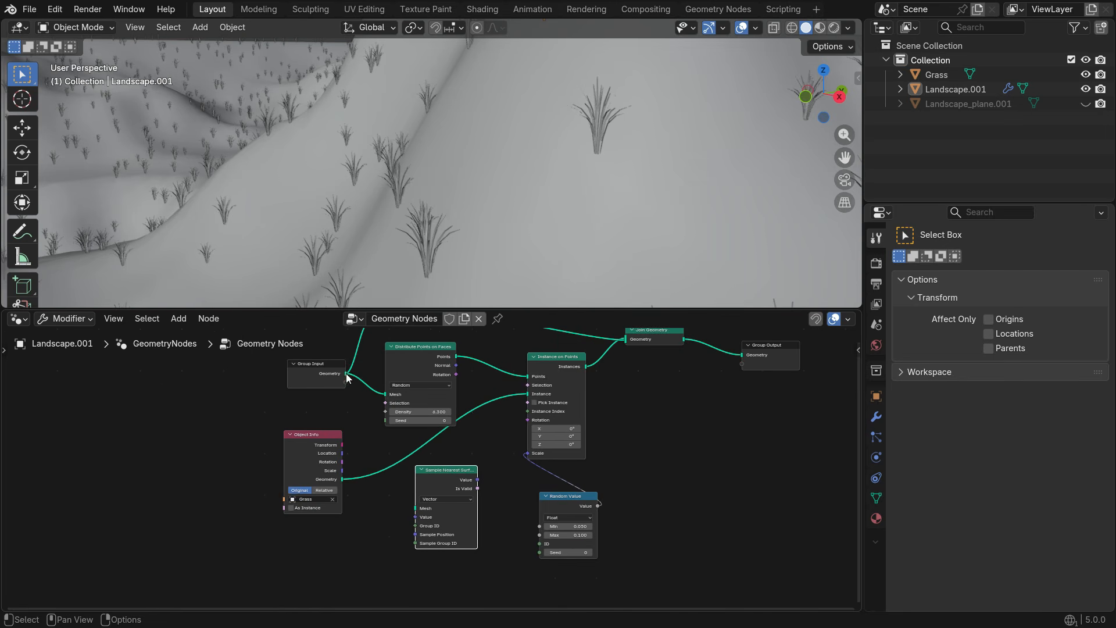
scroll(422, 513, up, 2)
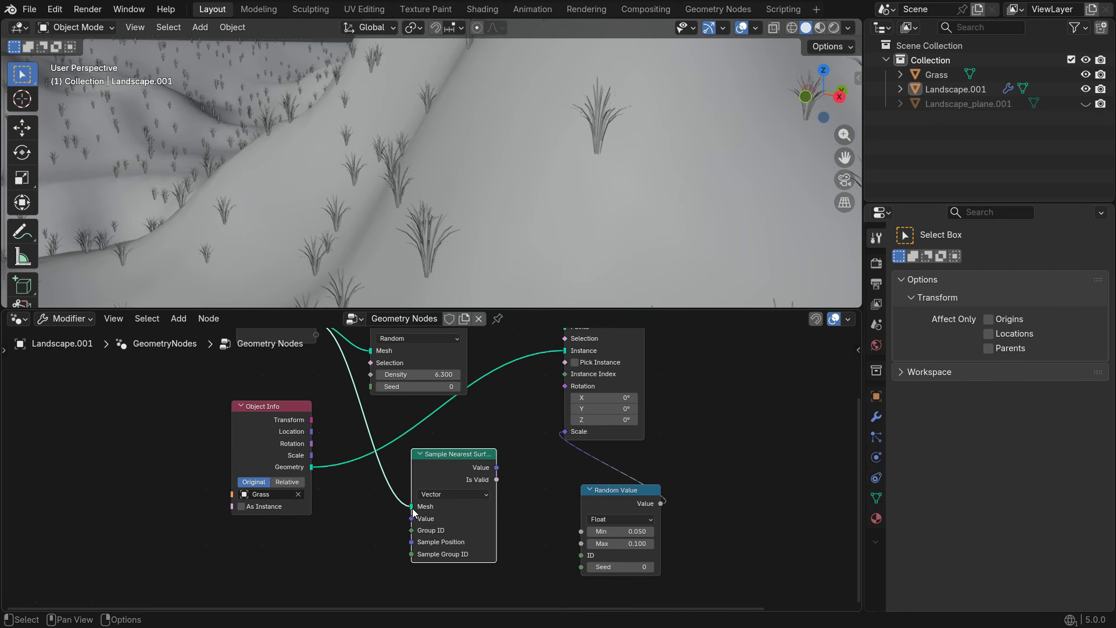
scroll(413, 511, up, 5)
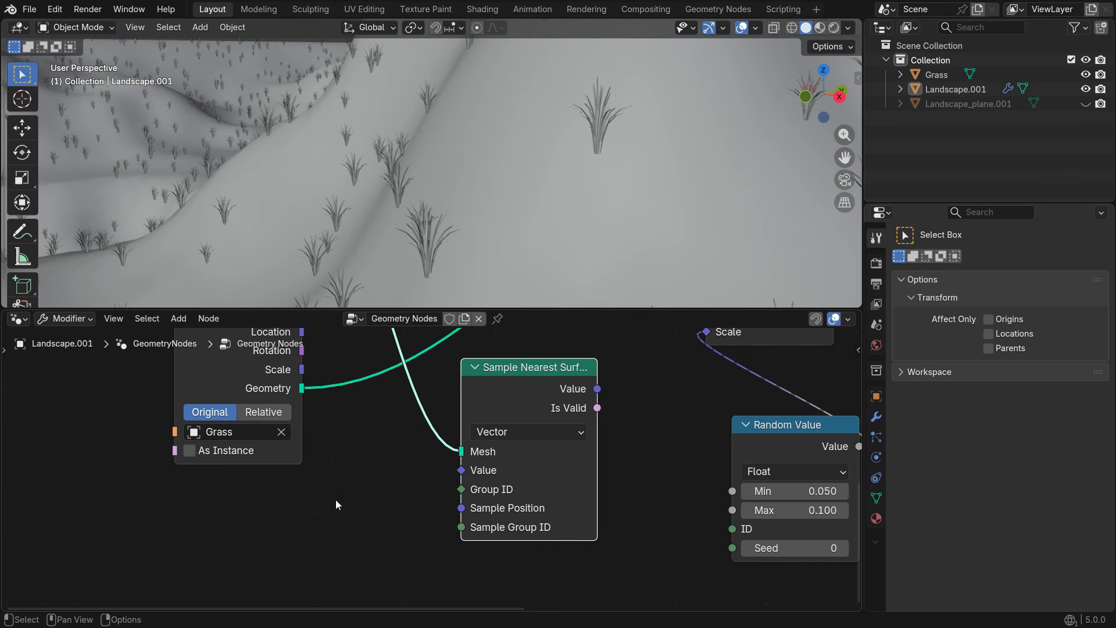
Add a Normal node below Object Info and connect its Normal output to the Value input of Sample Nearest Surface.
key(shift+a)
click(296, 317)
text(normal)
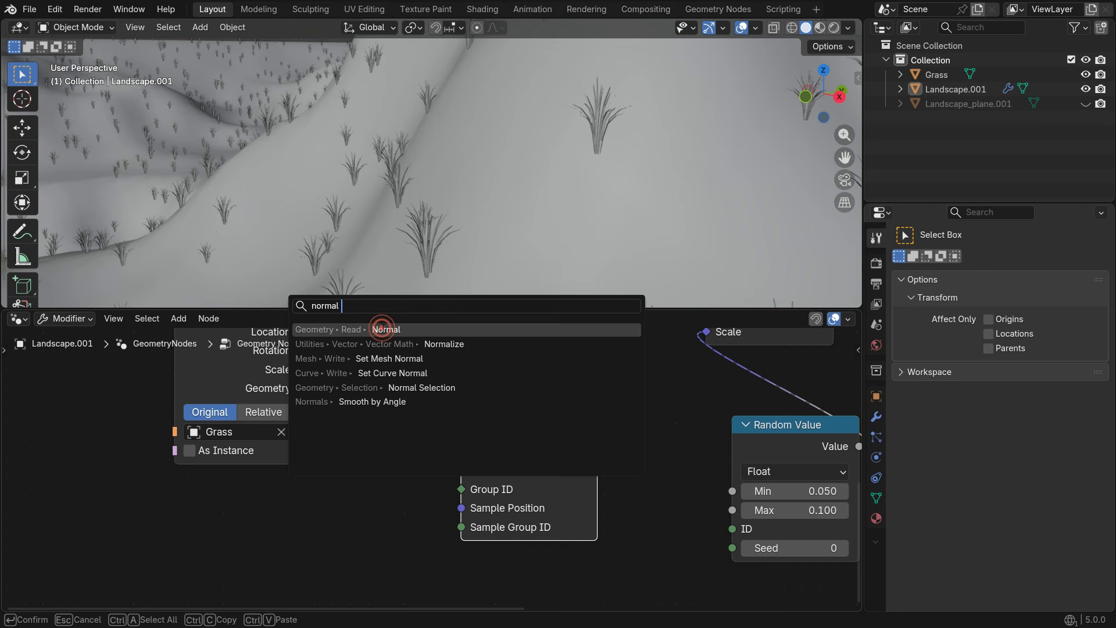
click(382, 329)
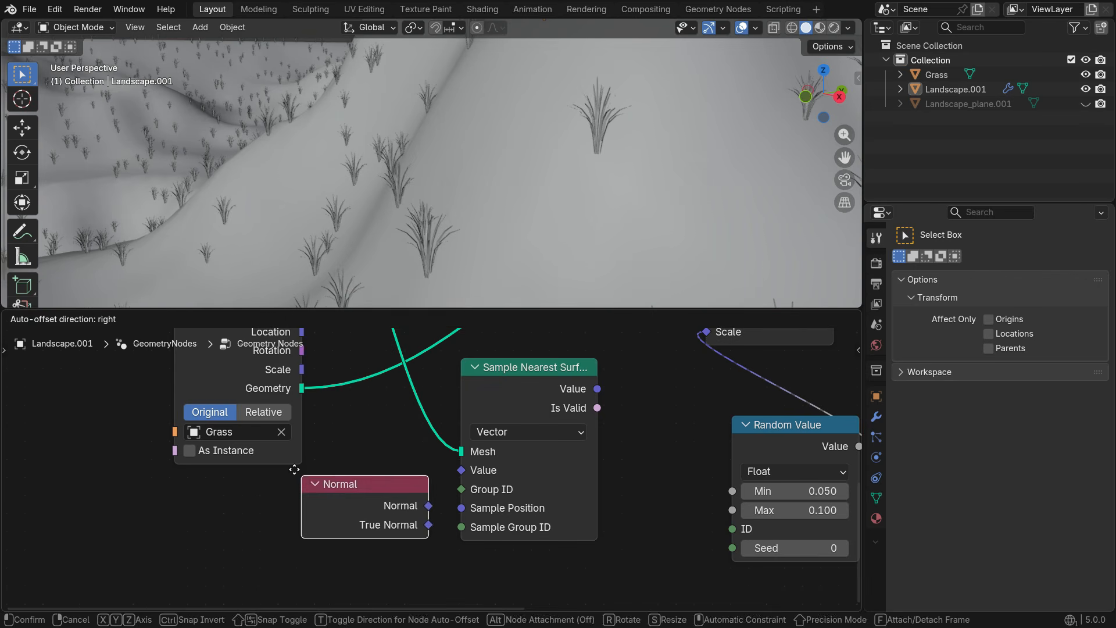
click(253, 485)
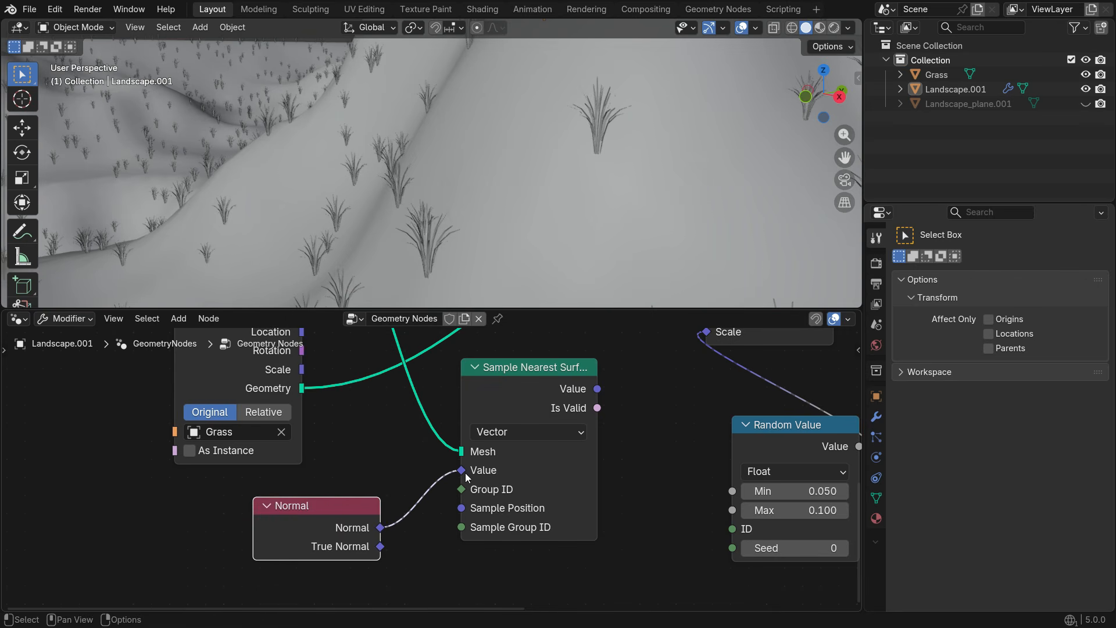
Connect the Sample Nearest Surface Value to the Rotation input of Instance on Points and inspect the grass orientation.
scroll(477, 478, down, 3)
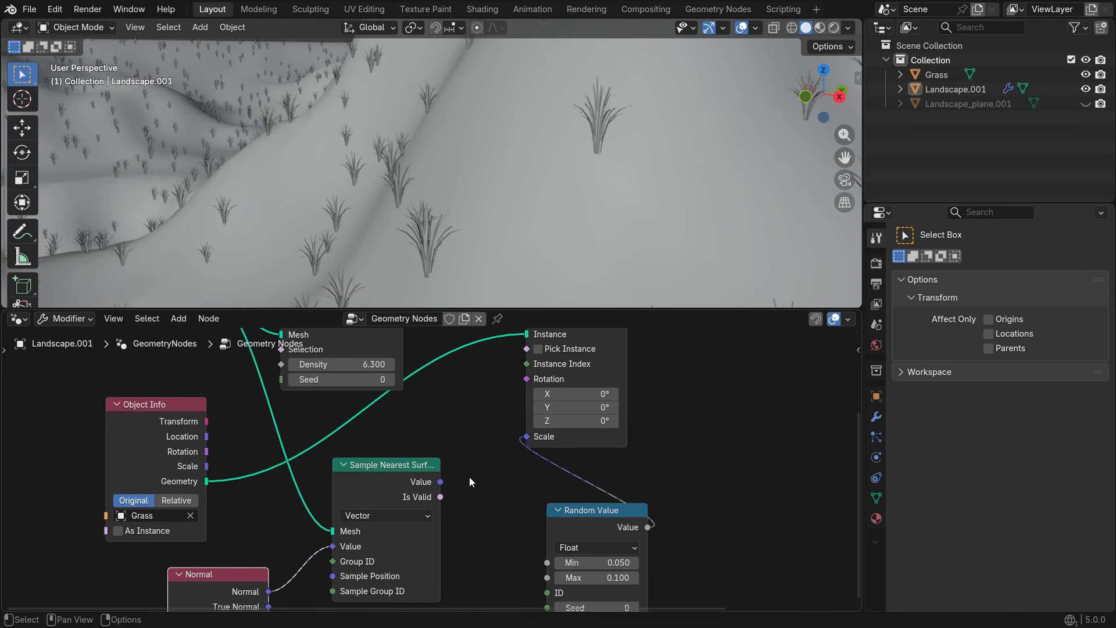
drag(441, 482, 477, 491)
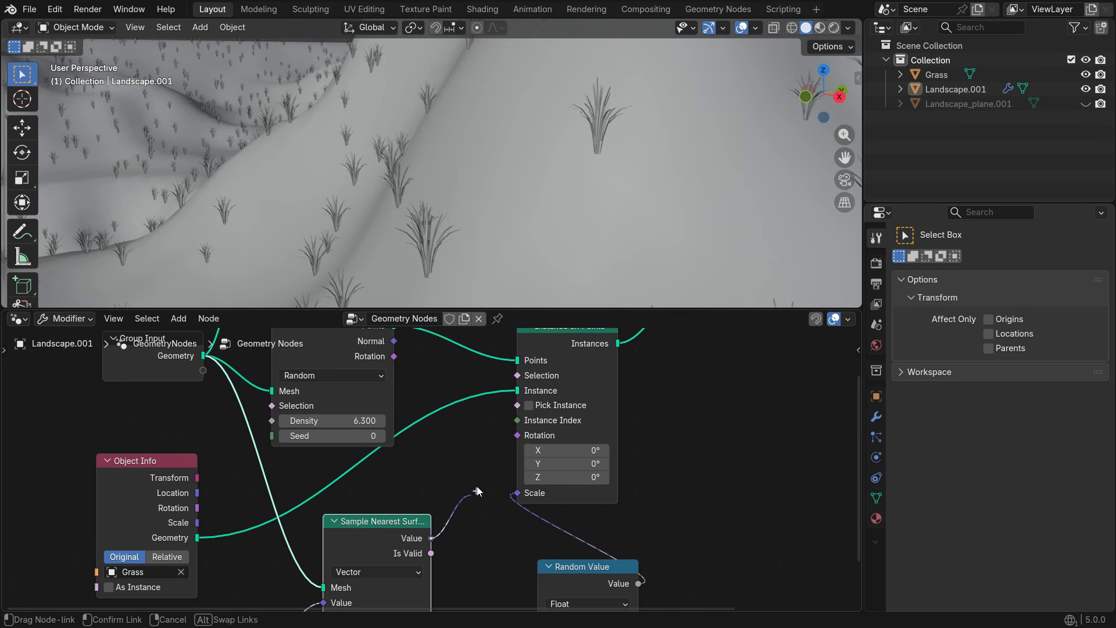
drag(509, 443, 517, 435)
middle_drag(433, 224, 325, 248)
scroll(323, 248, up, 5)
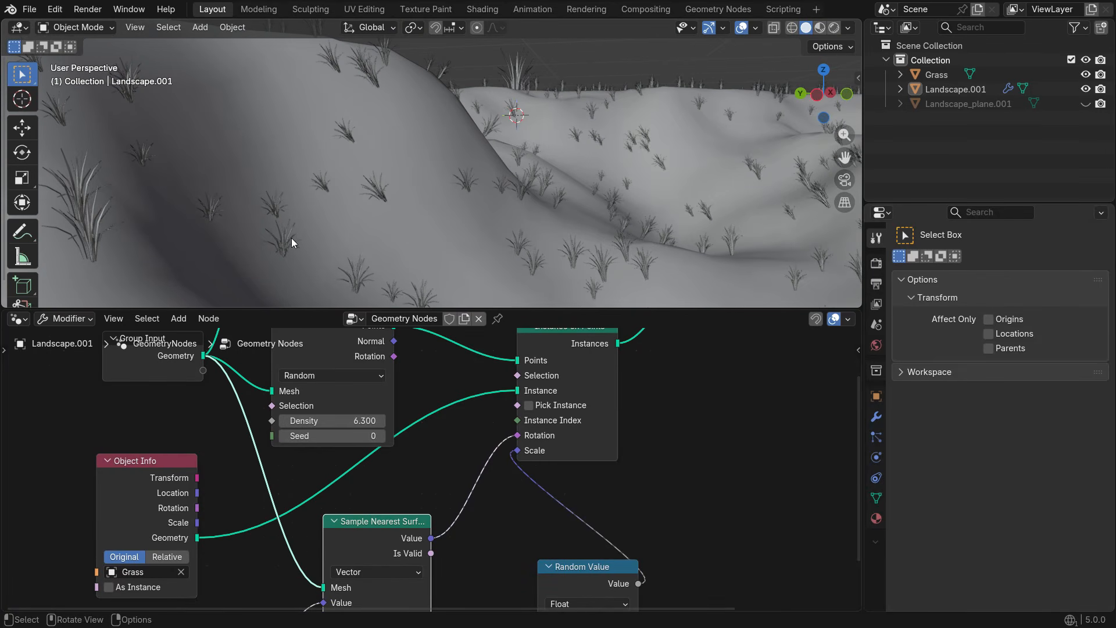
scroll(473, 542, down, 3)
scroll(420, 451, up, 4)
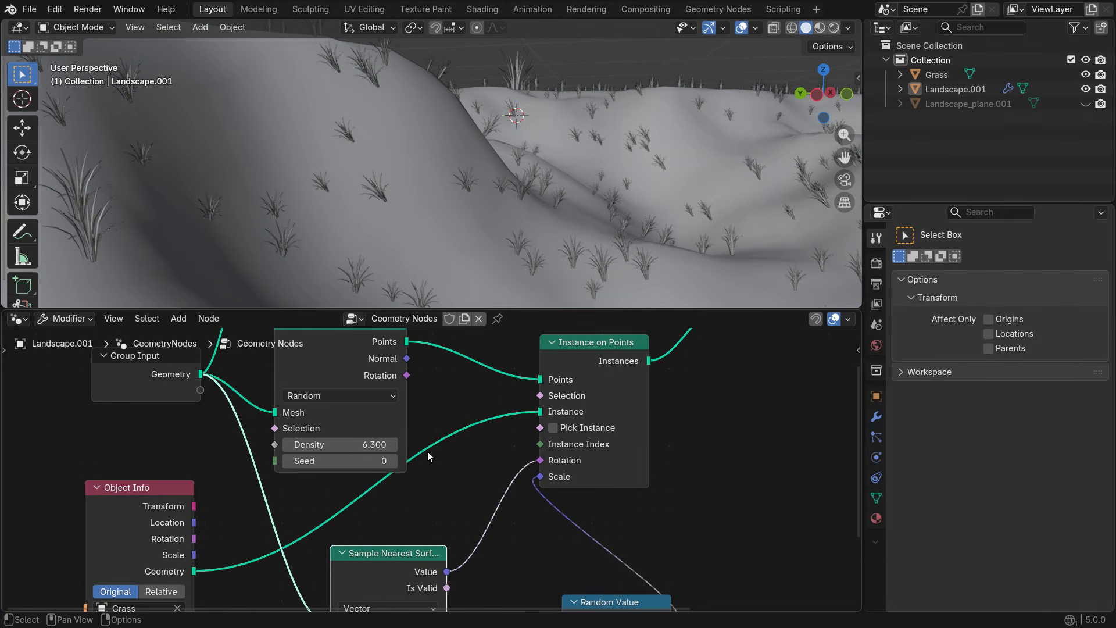
Insert an Align Euler to Vector node on the link between Sample Nearest Surface and the Rotation input of Instance on Points.
key(shift+a)
click(364, 301)
text(a)
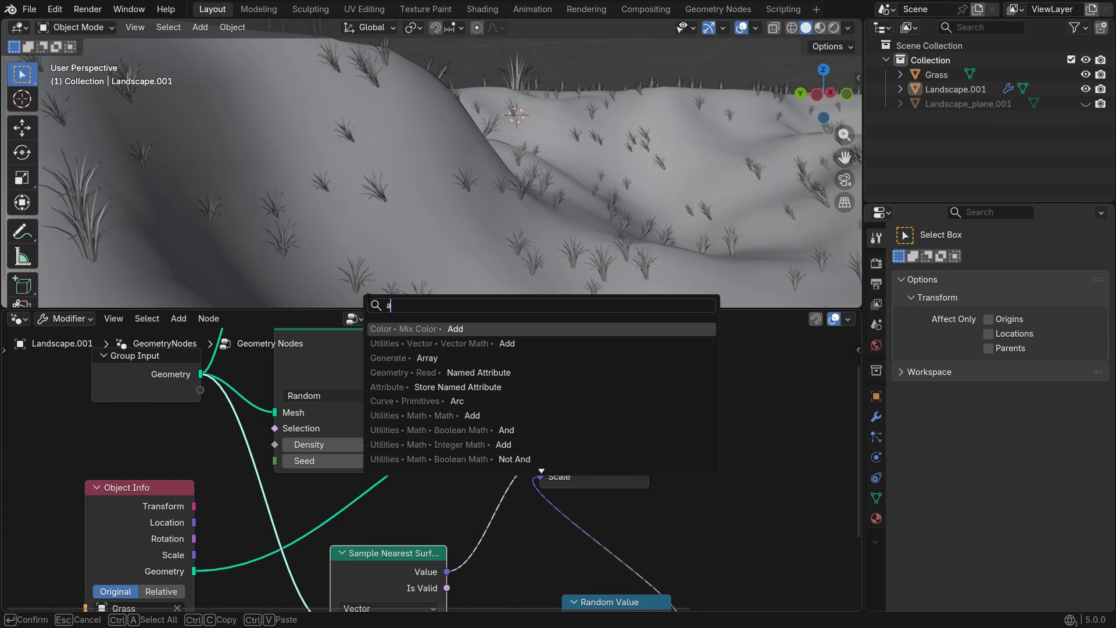
text(lign)
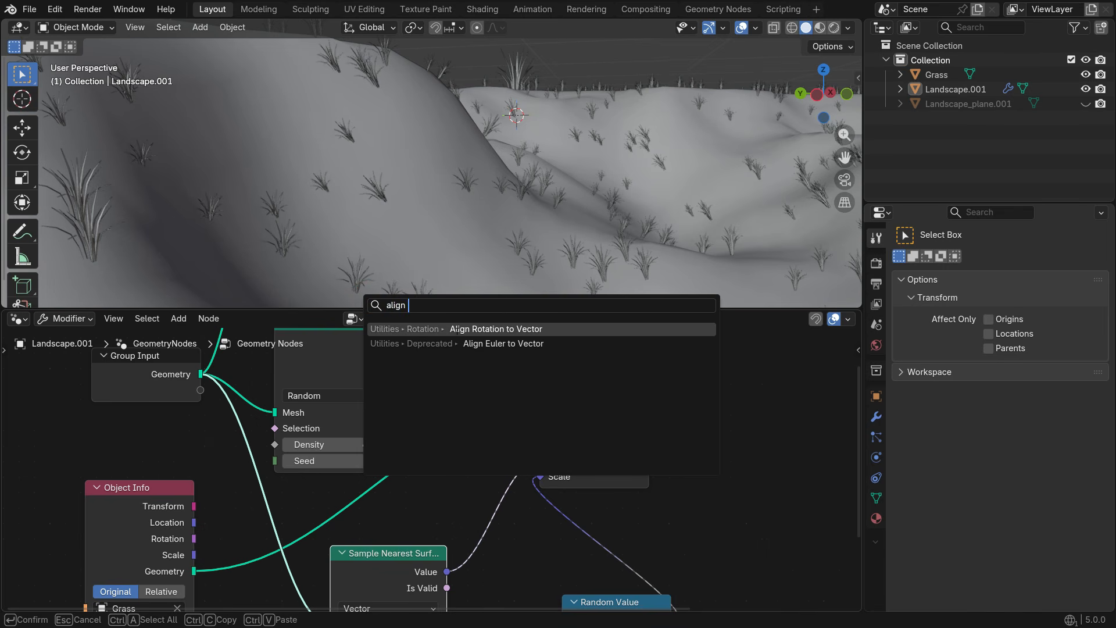
click(465, 343)
click(451, 465)
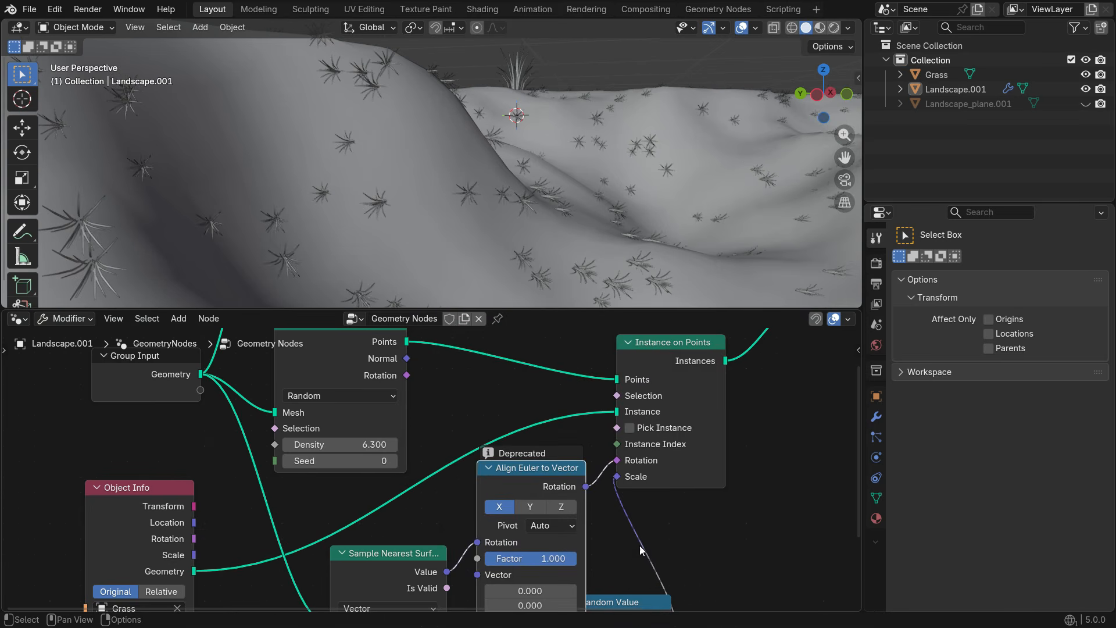
Move the Random Value node clear of the Align Euler to Vector node.
scroll(621, 456, down, 5)
scroll(625, 600, up, 4)
drag(619, 541, 686, 509)
scroll(595, 549, up, 3)
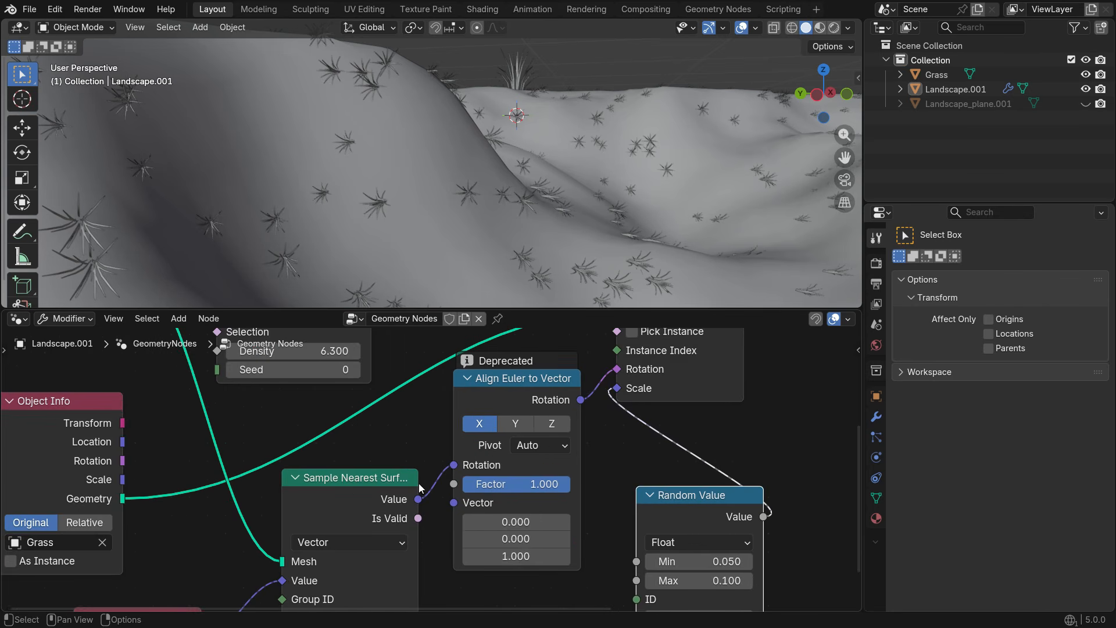
Reroute the Sample Nearest Surface Value to the Vector input of Align Euler to Vector and set the alignment axis to Z.
scroll(433, 523, up, 2)
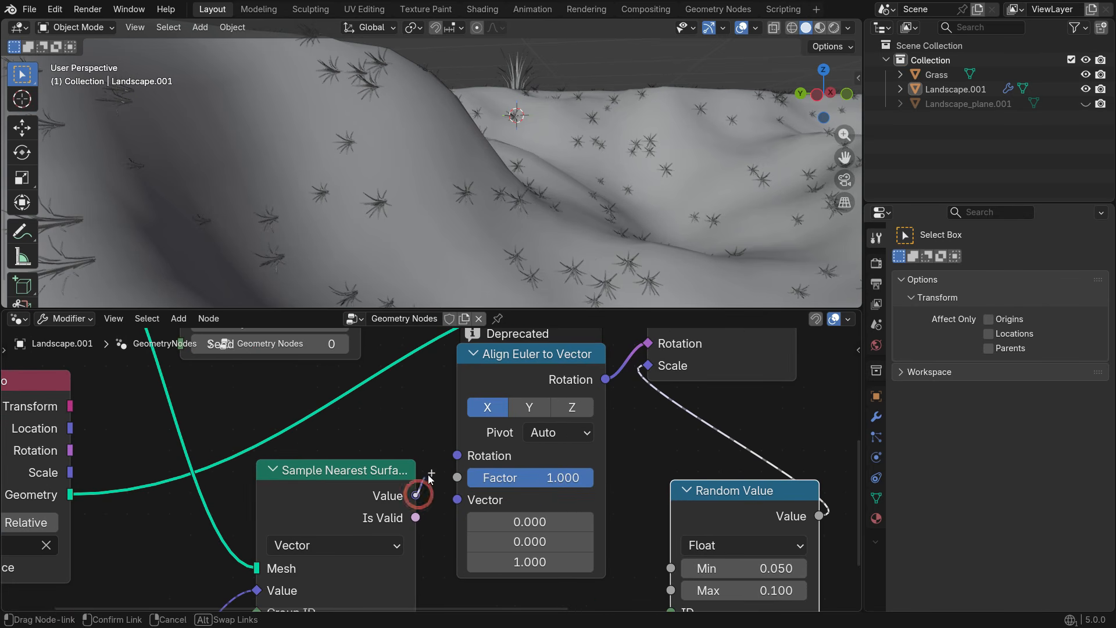
drag(455, 503, 455, 503)
click(572, 407)
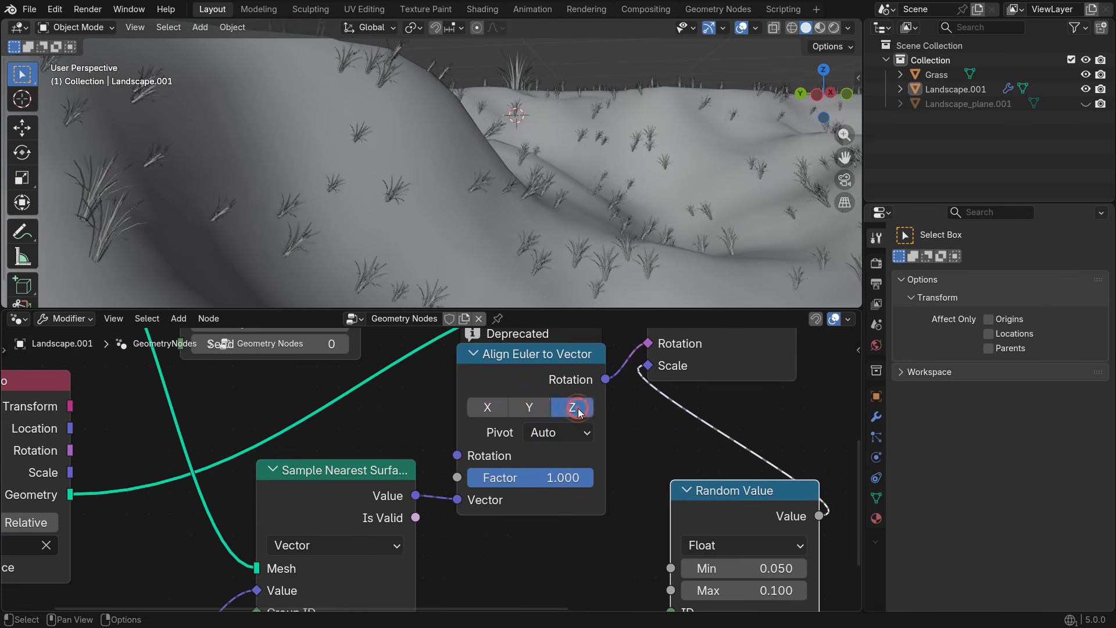
middle_drag(407, 145, 377, 221)
scroll(376, 221, down, 3)
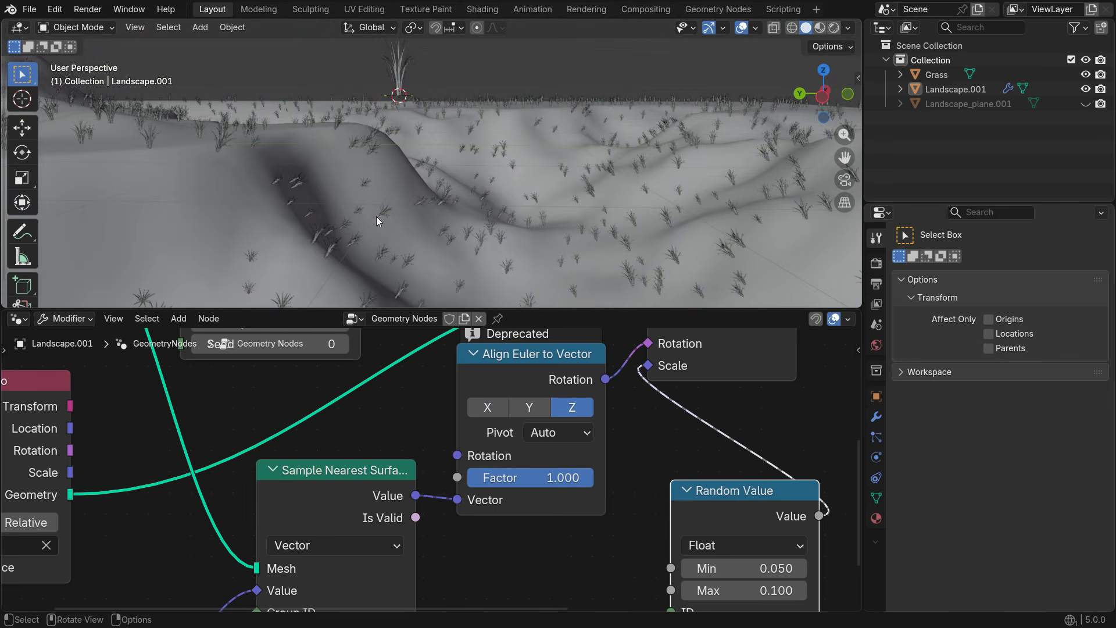
scroll(682, 218, up, 3)
middle_drag(682, 219, 667, 237)
Move the Group Input node away from Distribute Points on Faces and expose the Density value as a group input.
scroll(477, 481, down, 7)
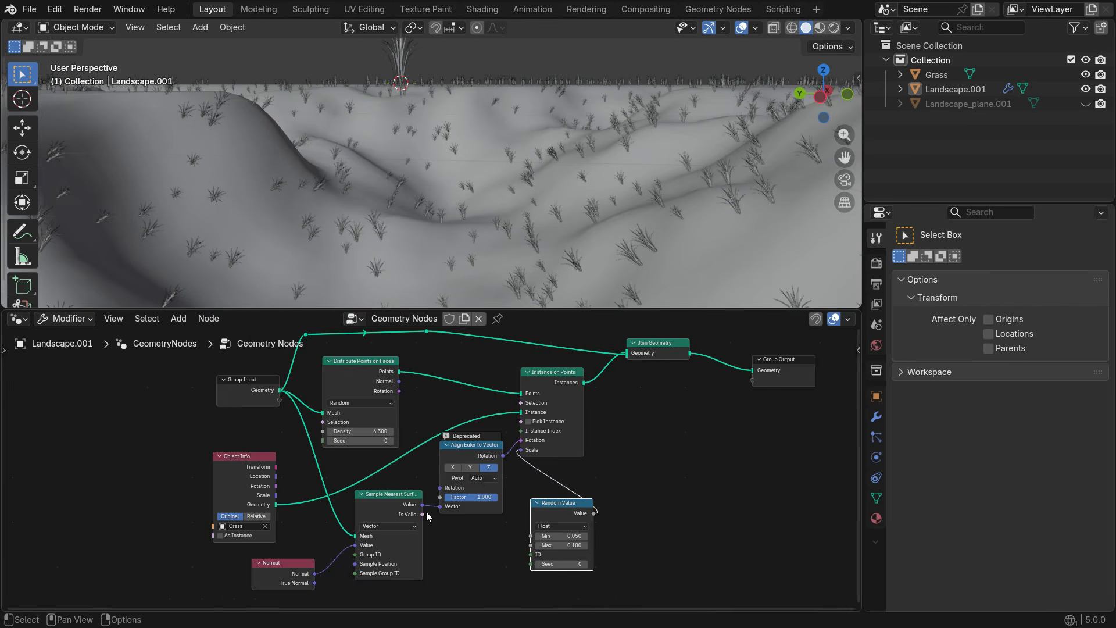
shift+middle_drag(303, 471, 556, 470)
scroll(440, 452, up, 4)
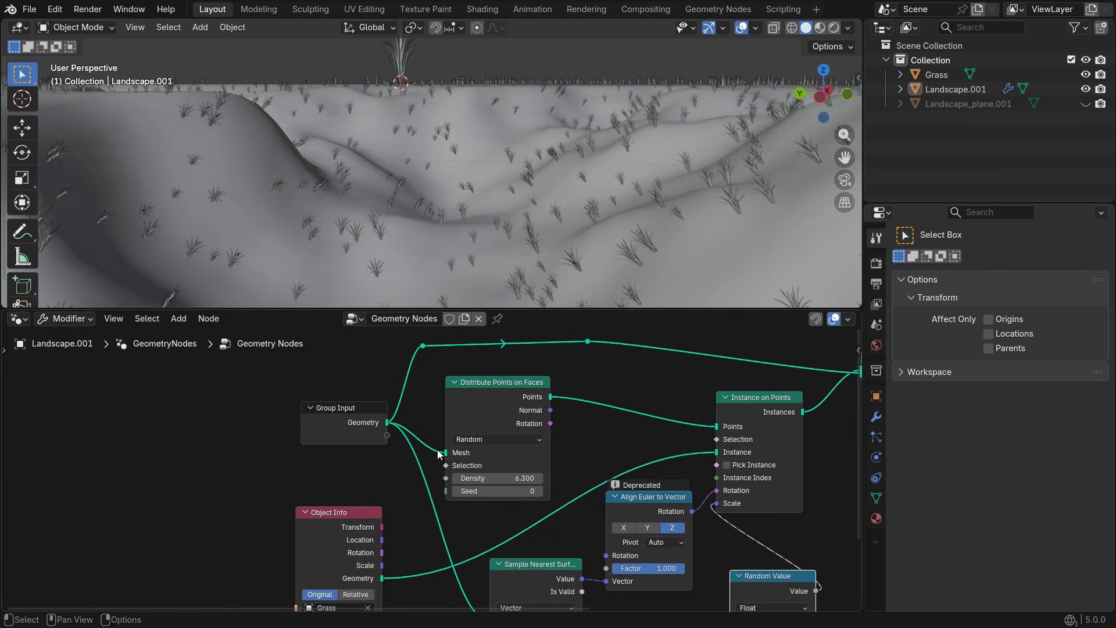
key(g)
click(341, 449)
scroll(402, 459, up, 3)
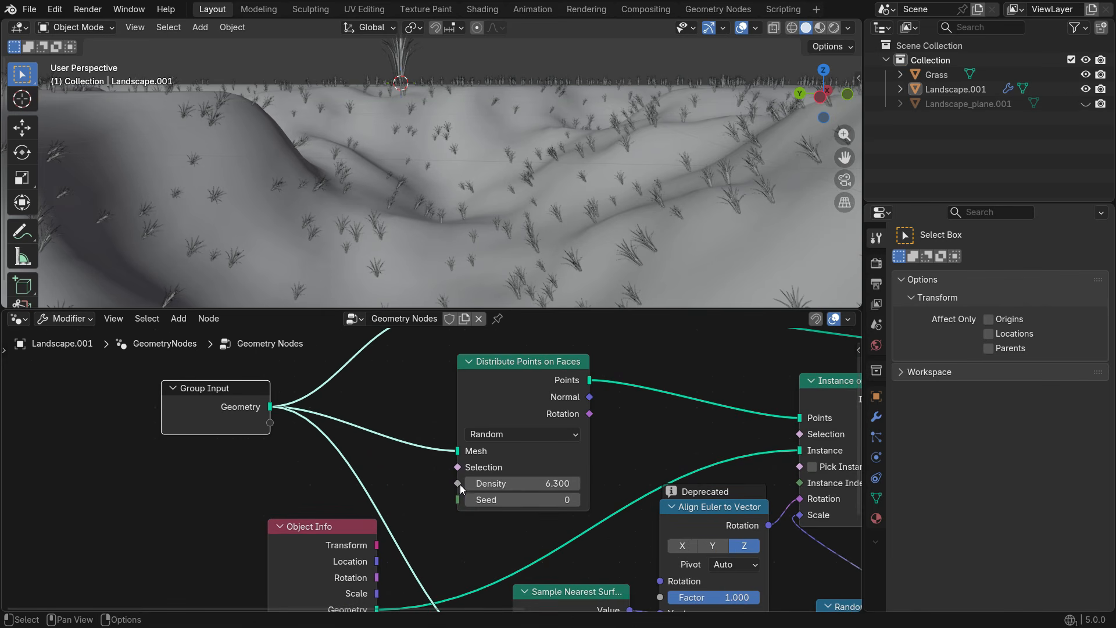
drag(458, 483, 271, 422)
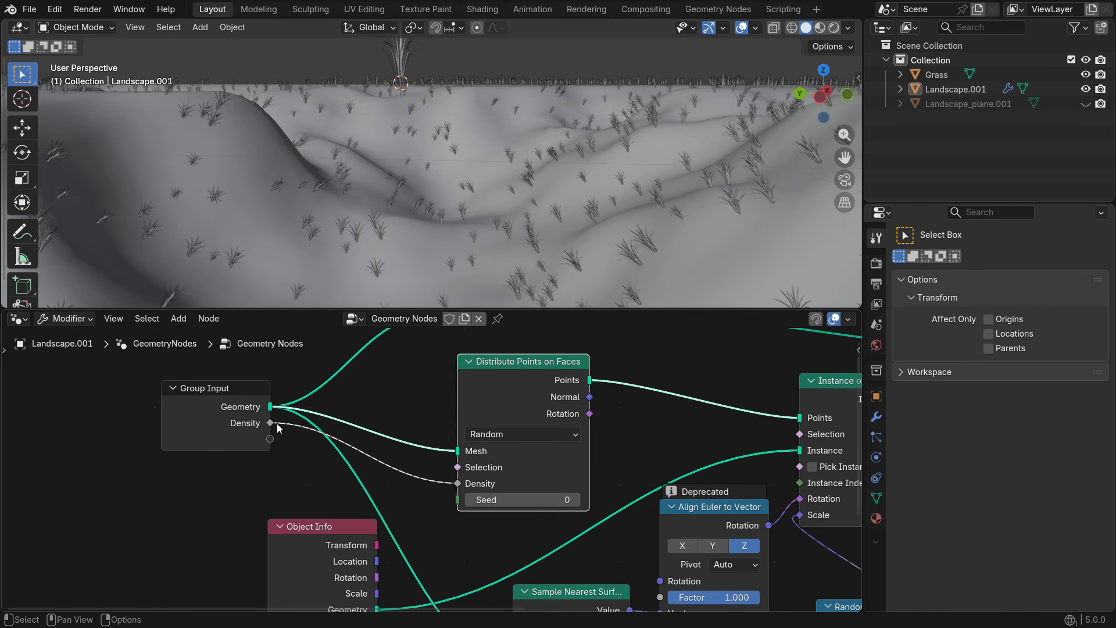
Raise the Density in the landscape's geometry nodes modifier to 29.29 and check the grass coverage.
click(876, 416)
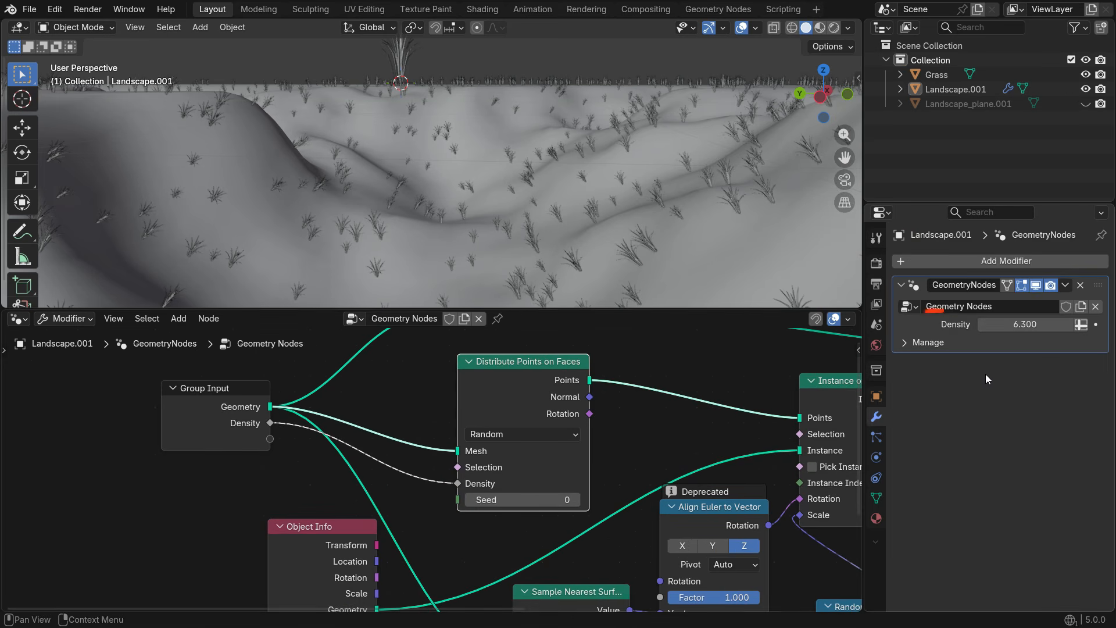
drag(1027, 330, 1068, 324)
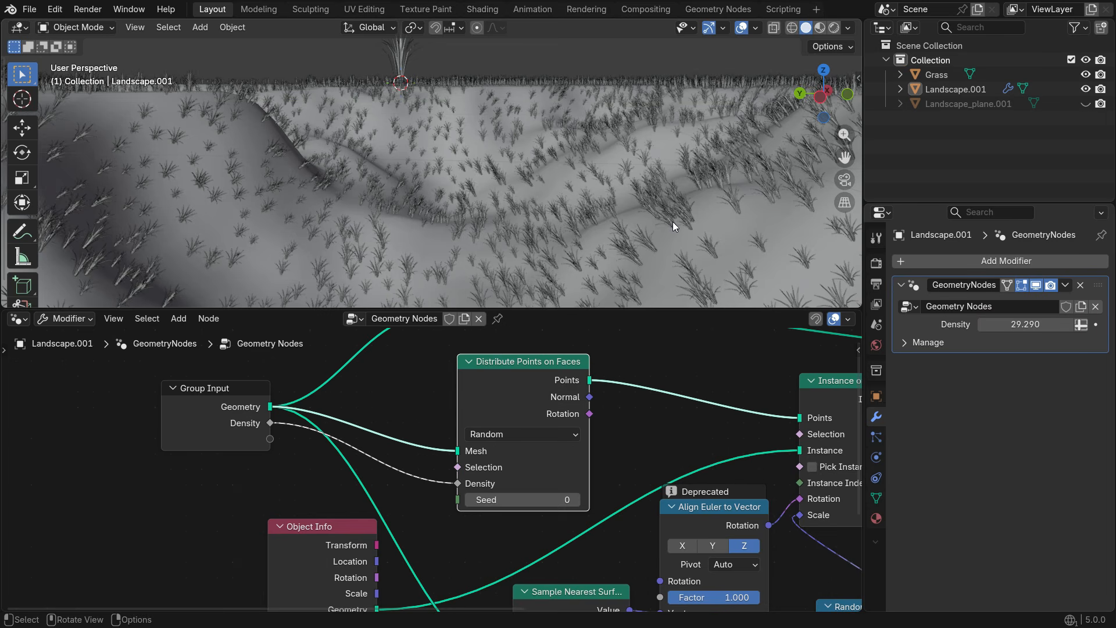
scroll(413, 176, down, 5)
middle_drag(413, 174, 393, 187)
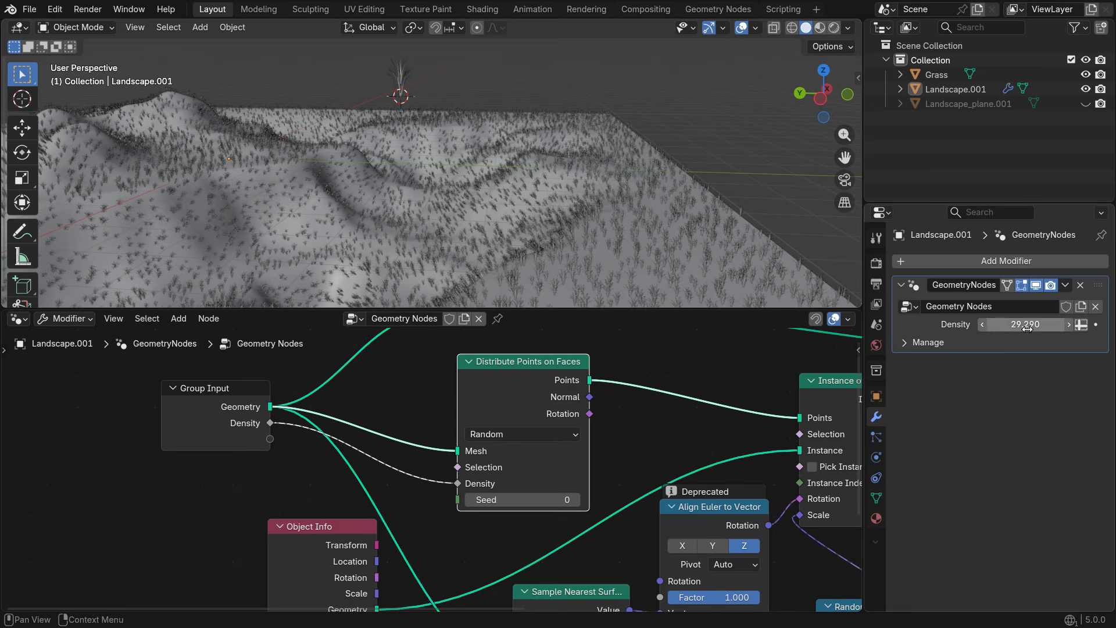
Set the modifier's Density to 0 and switch the landscape to Weight Paint mode.
key(Return)
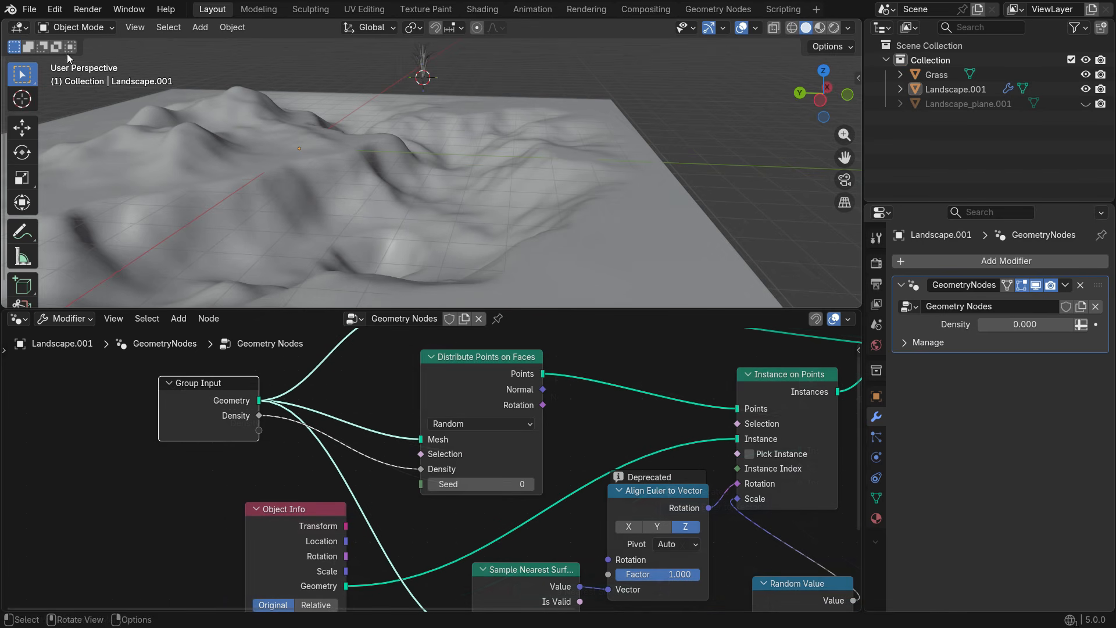
click(81, 29)
click(93, 108)
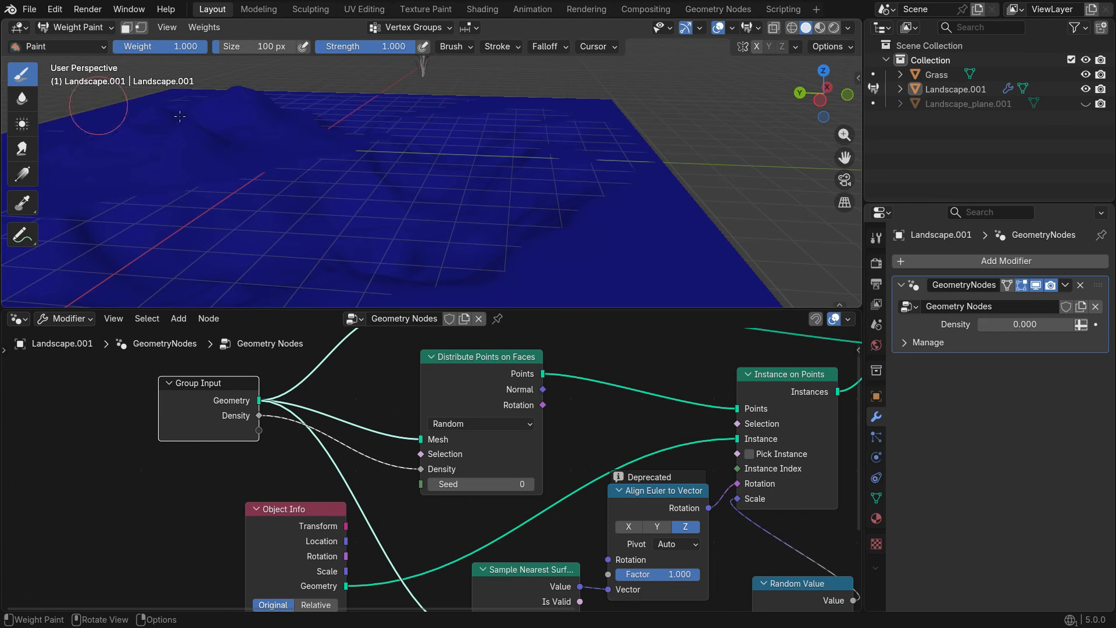
scroll(515, 189, down, 2)
mouse_move(393, 187)
middle_down()
mouse_move(405, 209)
mouse_move(459, 205)
middle_up()
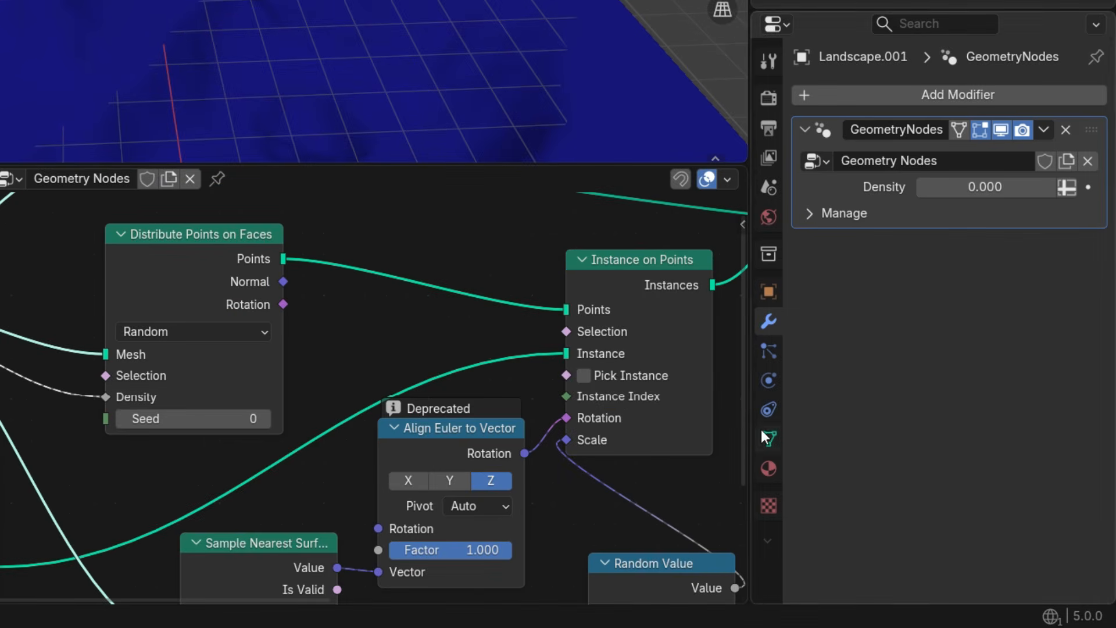
Rename the landscape's vertex group to Grass Density and assign it as the attribute driving the modifier's Density.
click(762, 433)
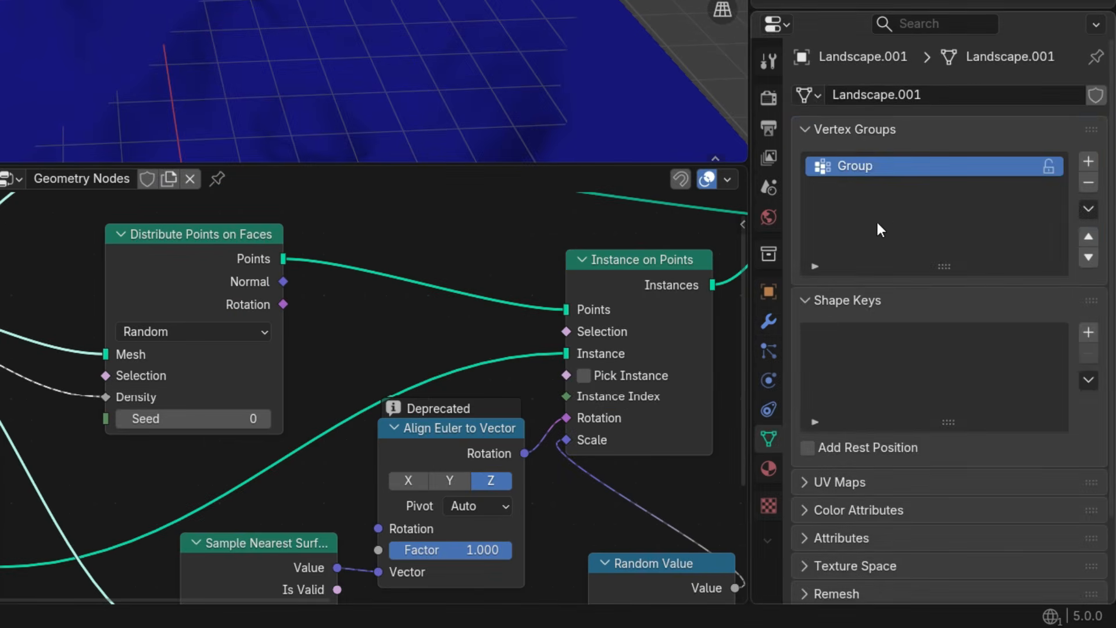
double_click(873, 167)
click(768, 321)
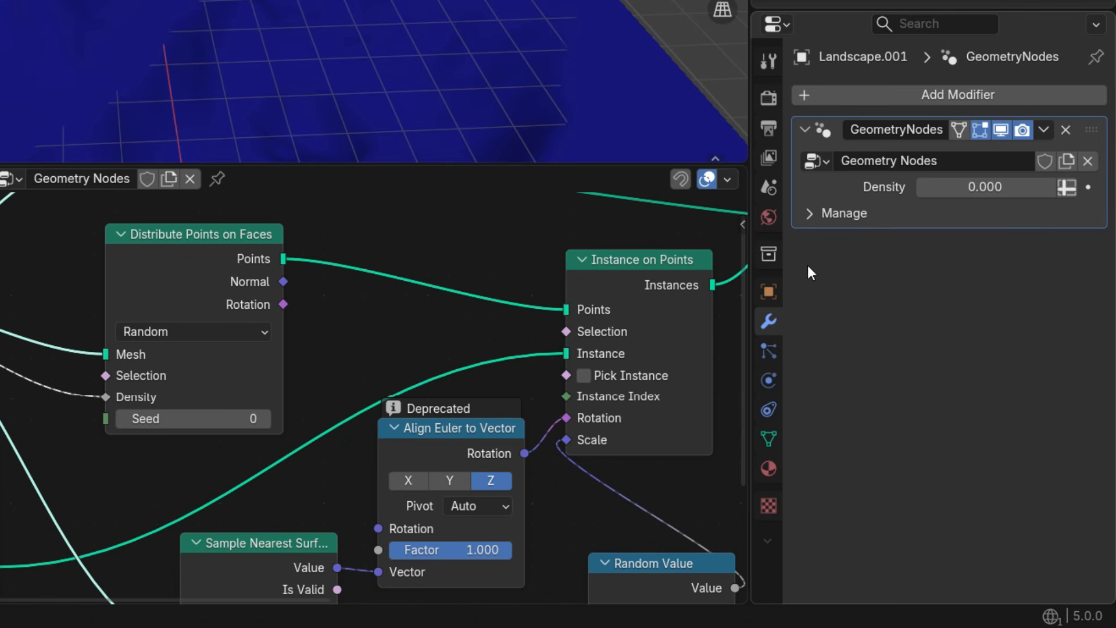
click(1068, 188)
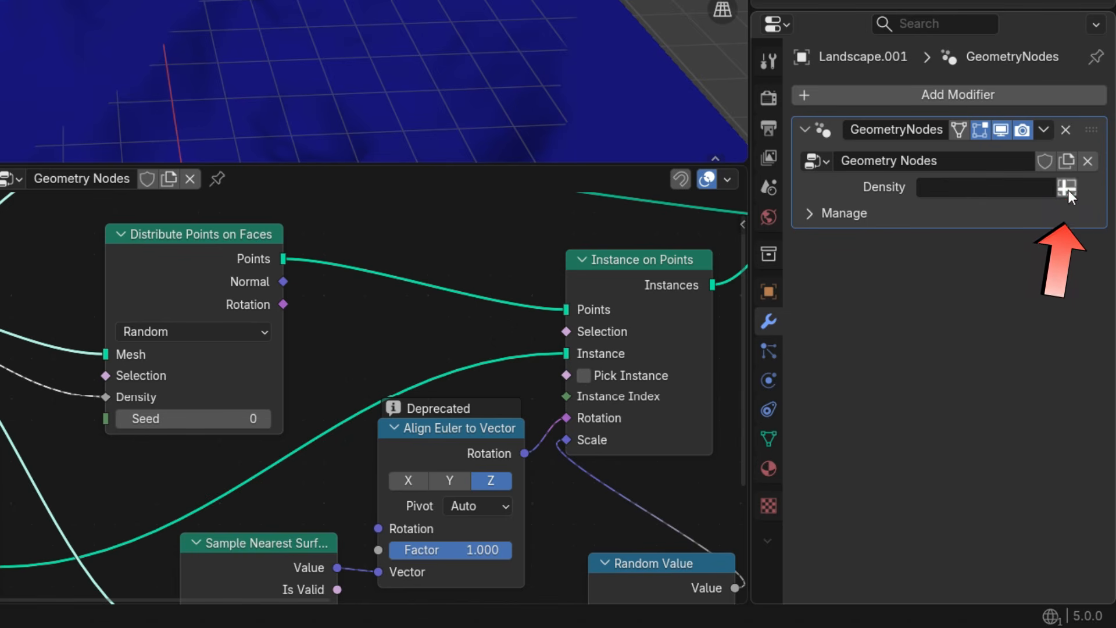
click(970, 191)
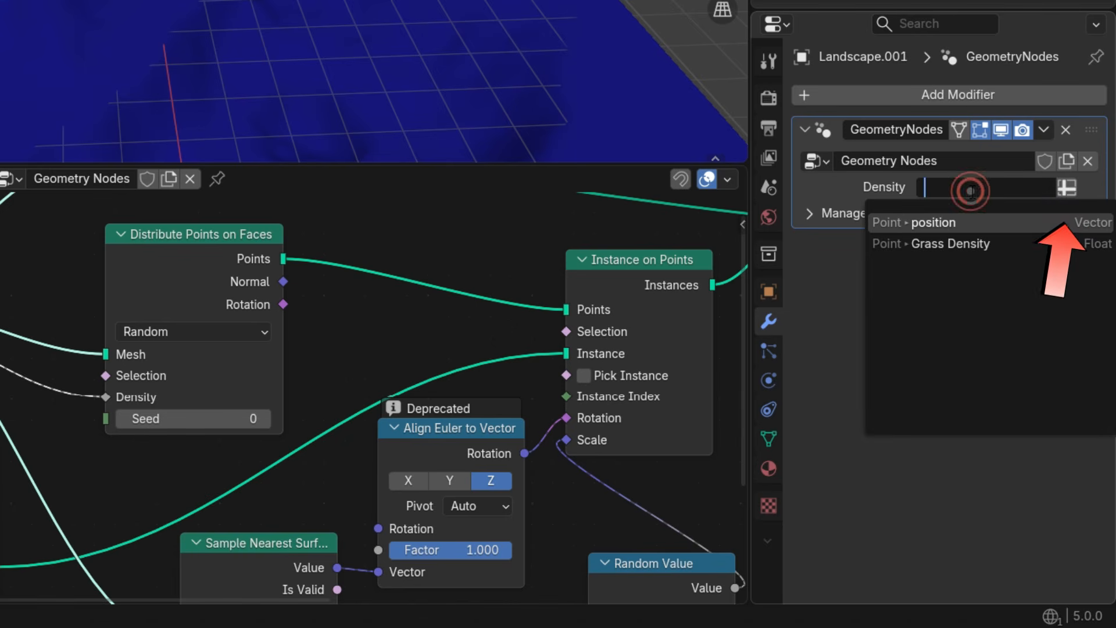
click(949, 243)
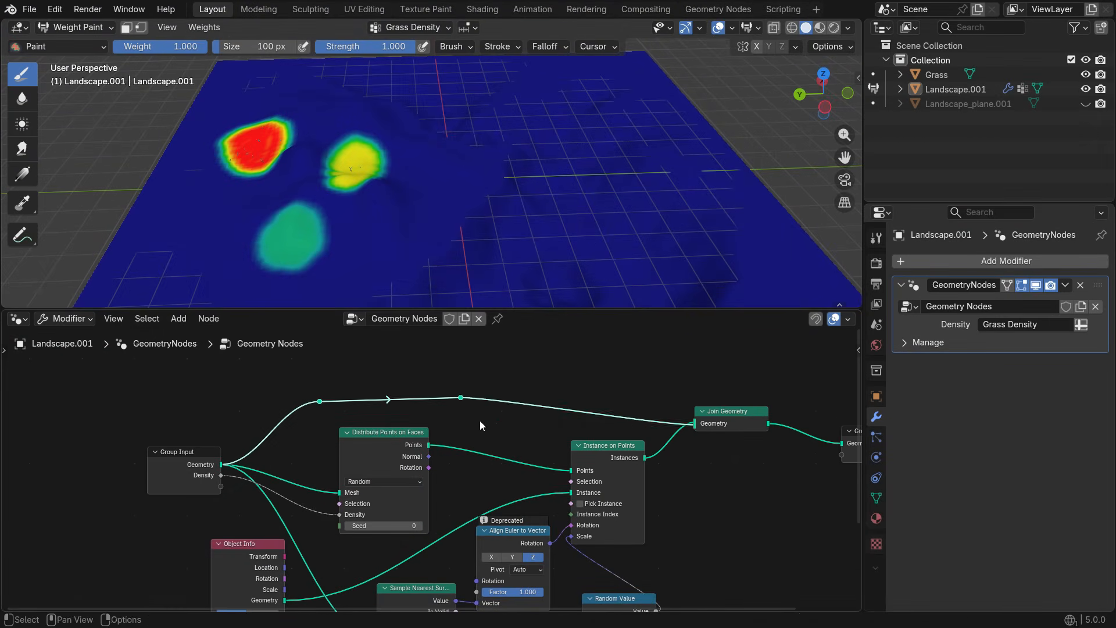
Move the upper reroute points and the Distribute Points on Faces node away from Group Input to make room between them.
key(g)
click(498, 378)
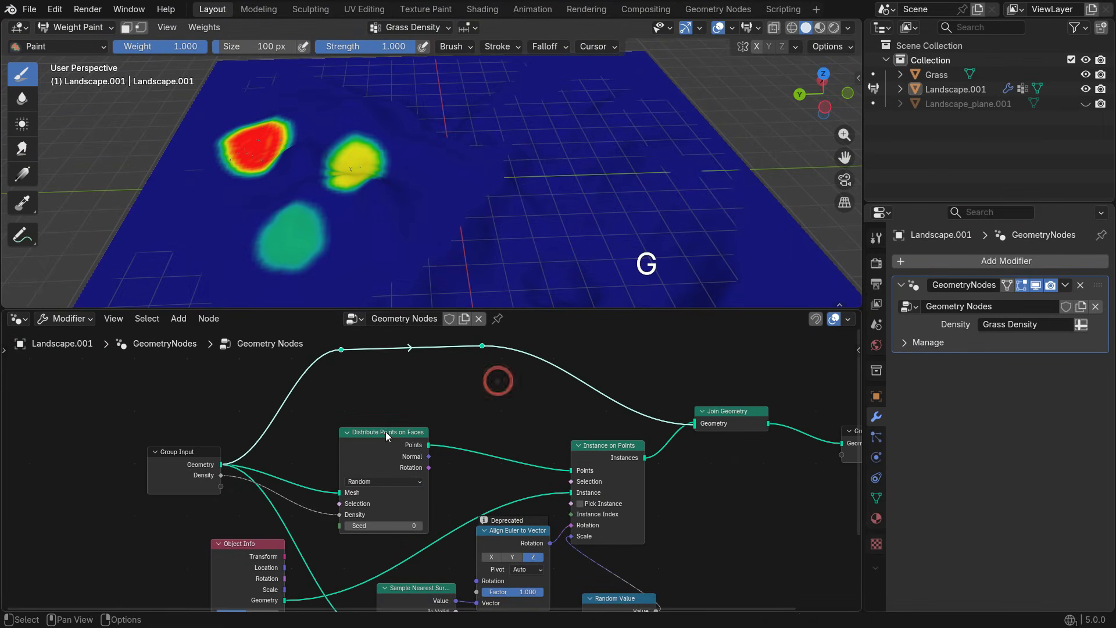
click(386, 433)
key(g)
click(431, 399)
scroll(348, 474, up, 4)
scroll(387, 462, down, 3)
scroll(378, 466, up, 2)
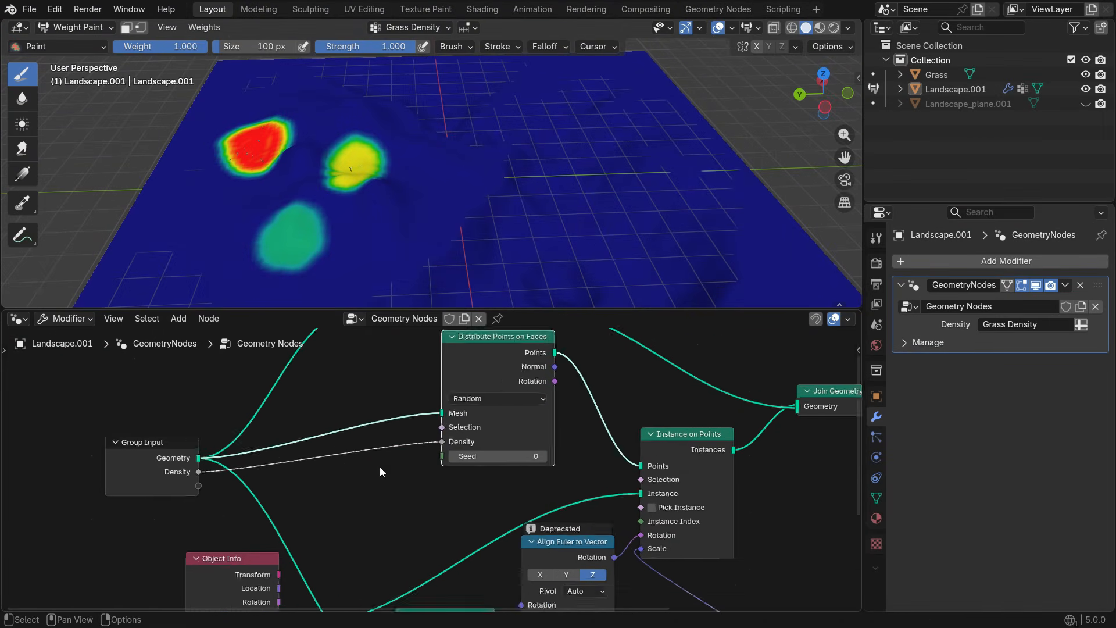
Insert a Math node set to Multiply on the link between Group Input's Density and Distribute Points on Faces.
key(shift+a)
click(344, 293)
text(math)
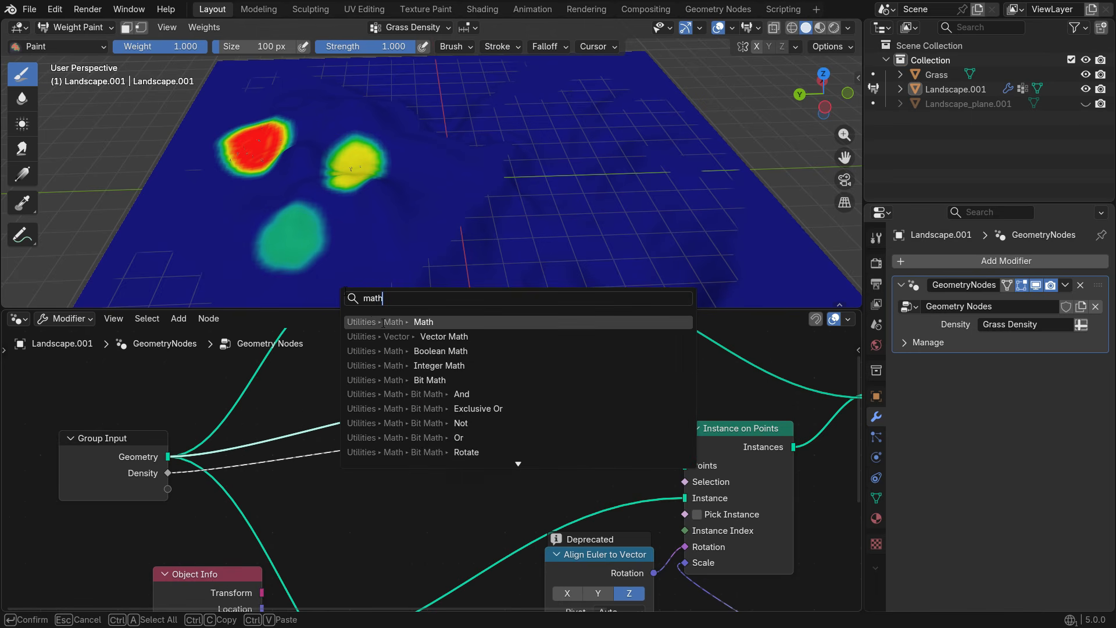
click(383, 324)
click(334, 482)
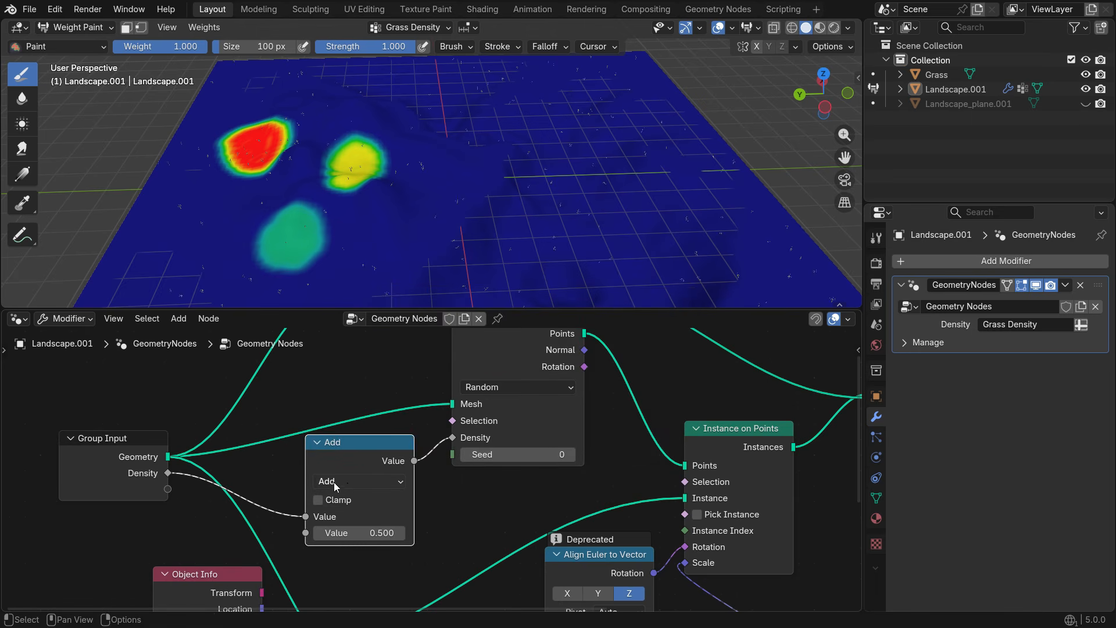
click(347, 483)
click(348, 328)
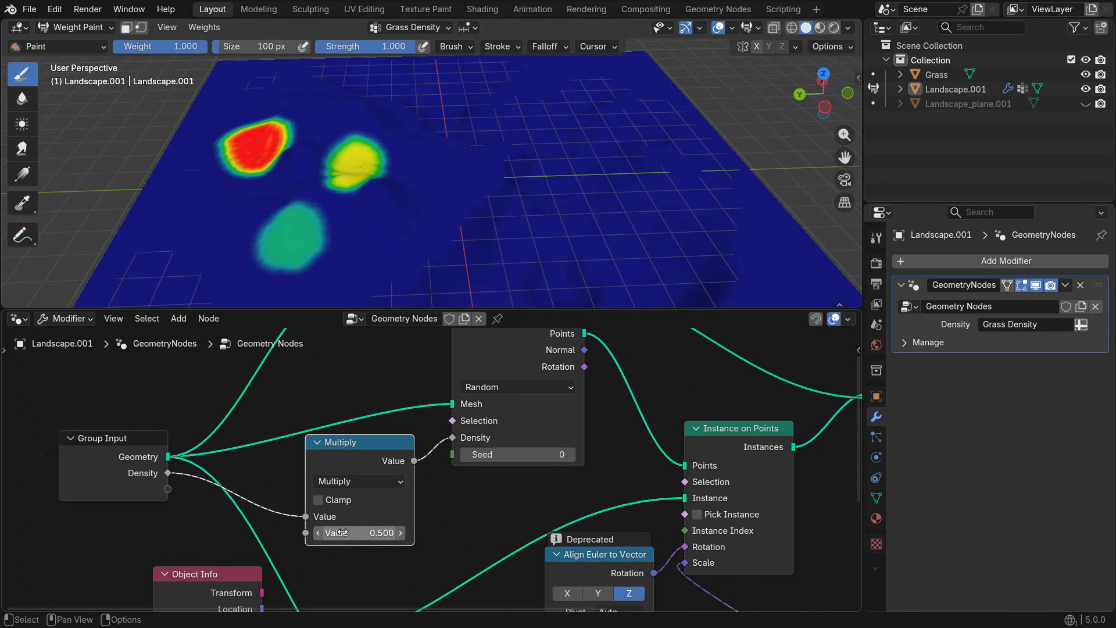
Raise the Multiply node's value to 161.3 and inspect the grass on the painted patches.
scroll(342, 532, up, 1)
scroll(300, 286, up, 2)
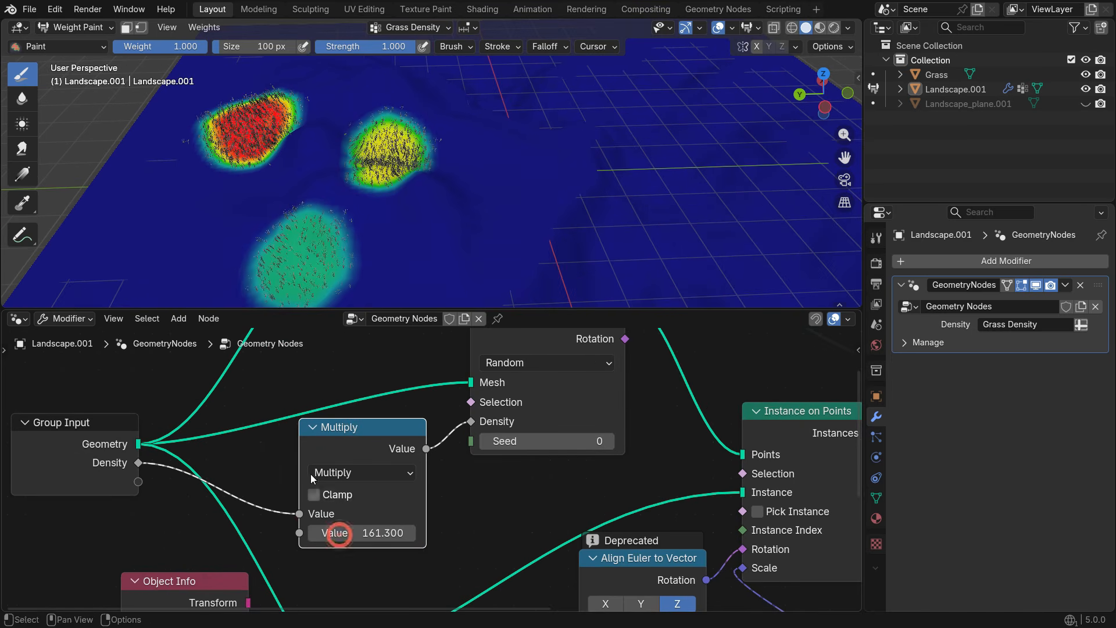
mouse_move(199, 191)
middle_down()
mouse_move(236, 201)
mouse_move(262, 175)
middle_up()
scroll(273, 229, down, 3)
scroll(272, 232, up, 3)
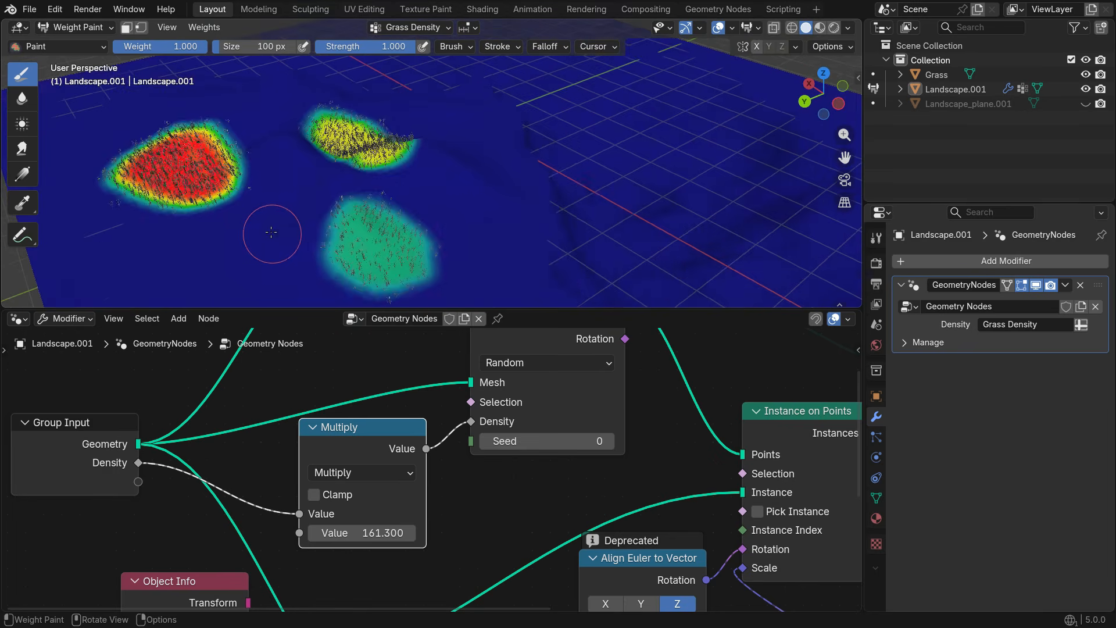
middle_drag(271, 231, 347, 199)
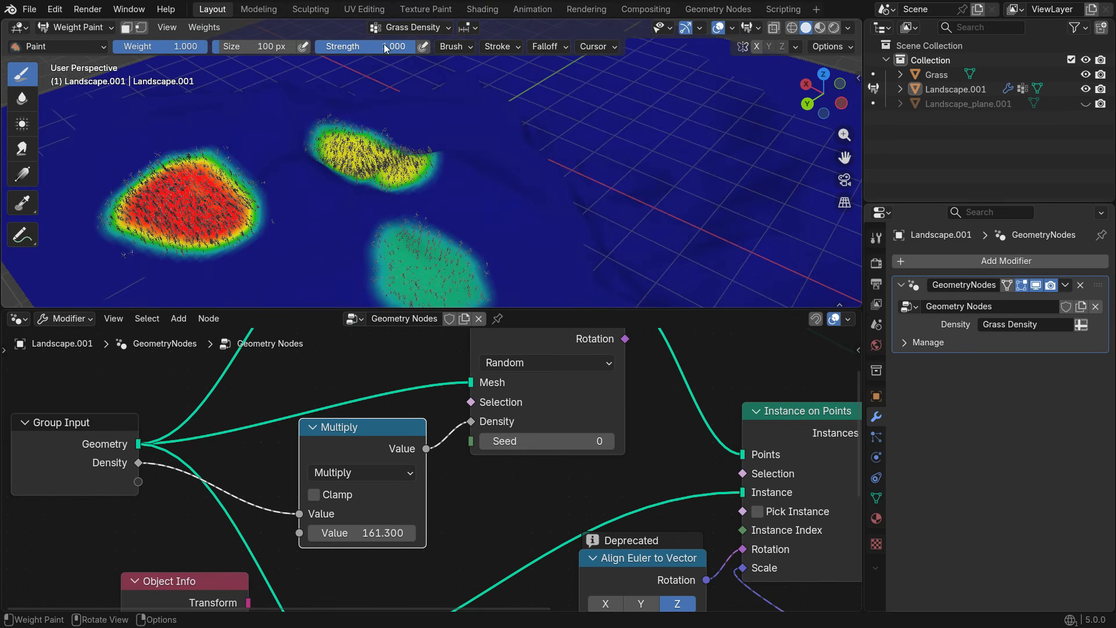
Paint weight 1.0 between the existing grass patches and across the neighbouring ground.
mouse_move(288, 211)
mouse_down()
mouse_move(310, 200)
mouse_move(249, 199)
mouse_up()
drag(371, 166, 364, 254)
scroll(364, 254, down, 5)
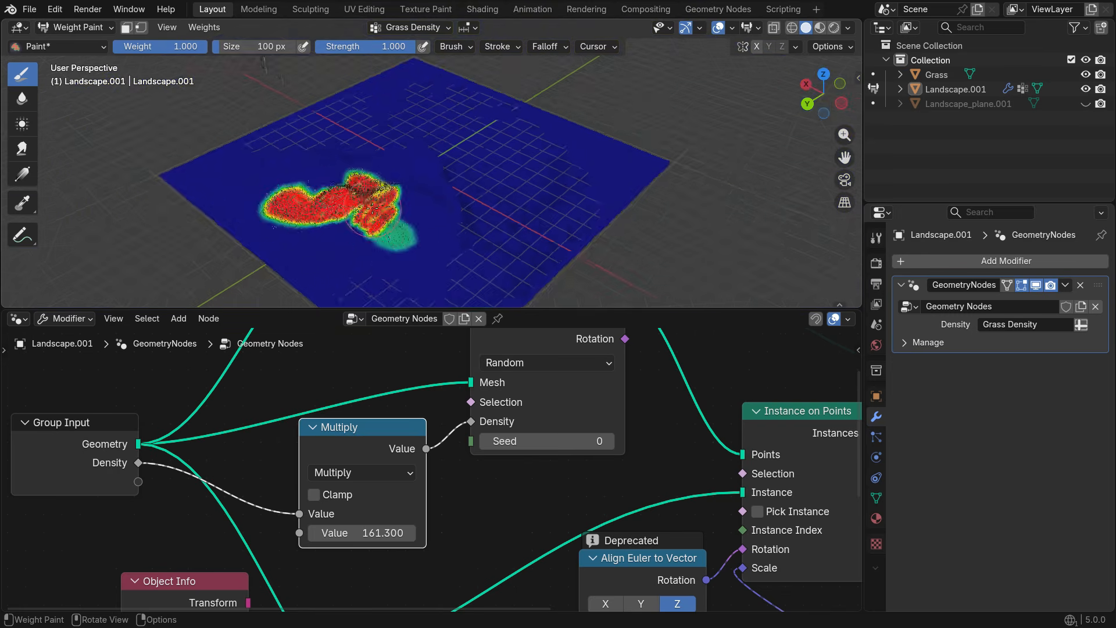
middle_drag(285, 224, 347, 258)
scroll(348, 258, up, 6)
drag(233, 254, 501, 219)
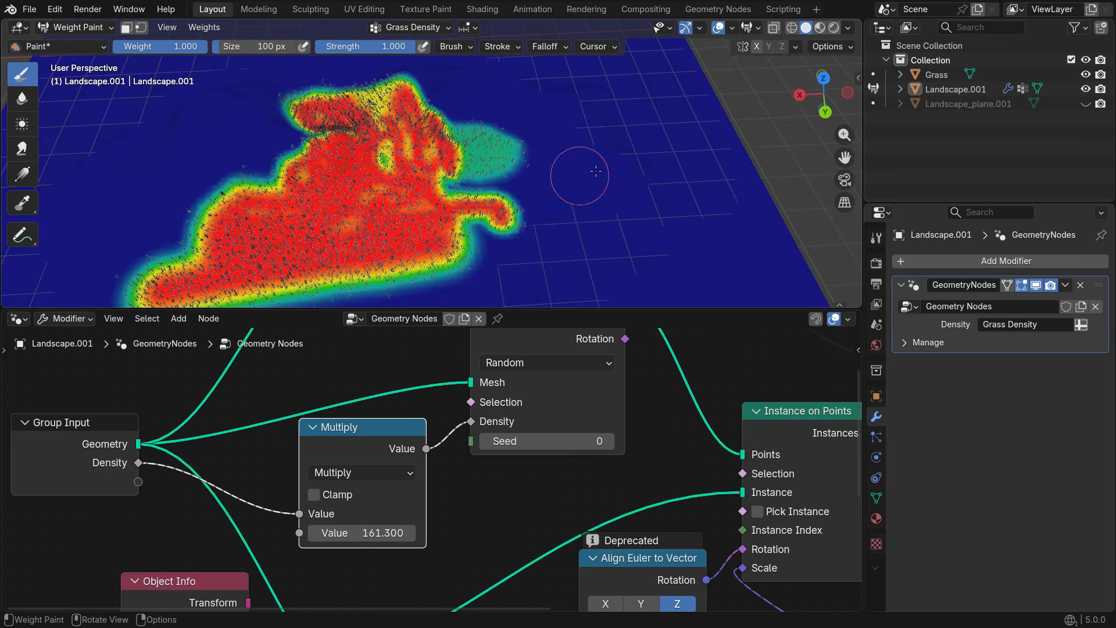
Unhide Landscape_plane.001 to show the lake surface and extend the full-weight paint along the terrain's outer edge.
click(1087, 105)
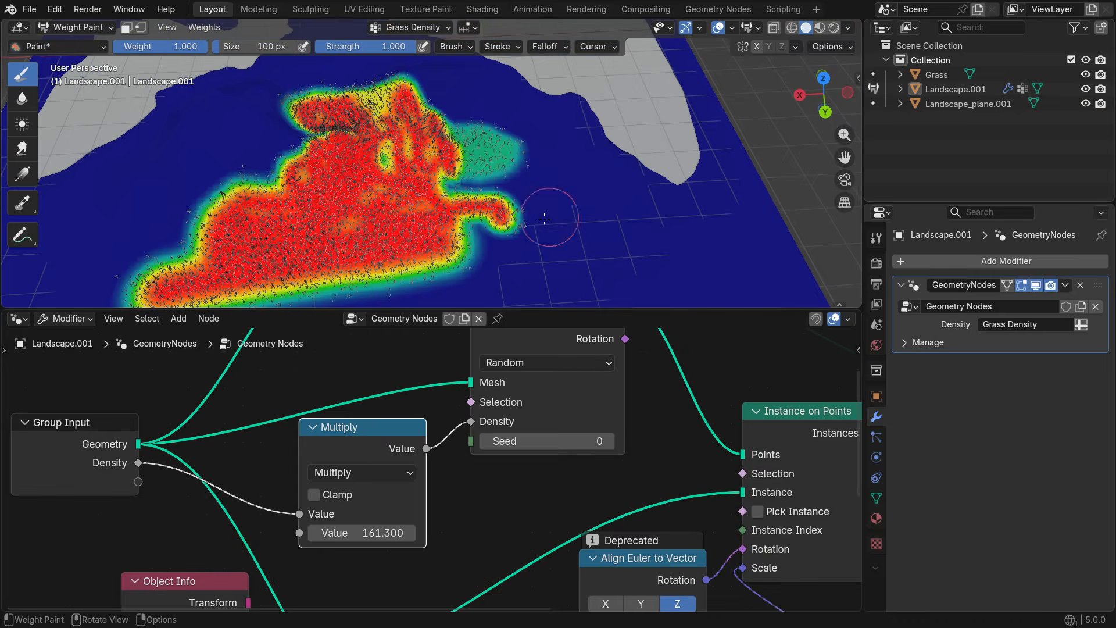
scroll(549, 224, down, 4)
middle_drag(523, 220, 411, 213)
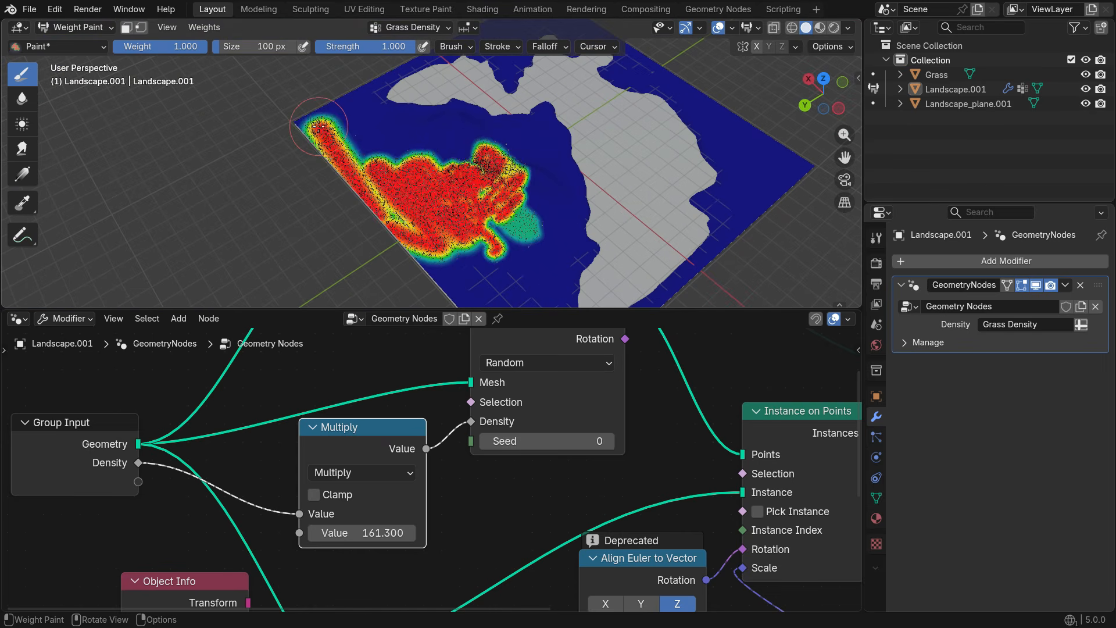
scroll(407, 163, up, 6)
From the top view, paint full grass weight over the land north of the lake, leaving the shoreline unpainted.
mouse_move(523, 169)
middle_down()
mouse_move(633, 170)
mouse_move(465, 233)
middle_up()
scroll(633, 172, down, 4)
key(KP_7)
scroll(436, 232, up, 5)
drag(485, 110, 427, 148)
shift+middle_drag(436, 259, 523, 279)
drag(316, 83, 323, 90)
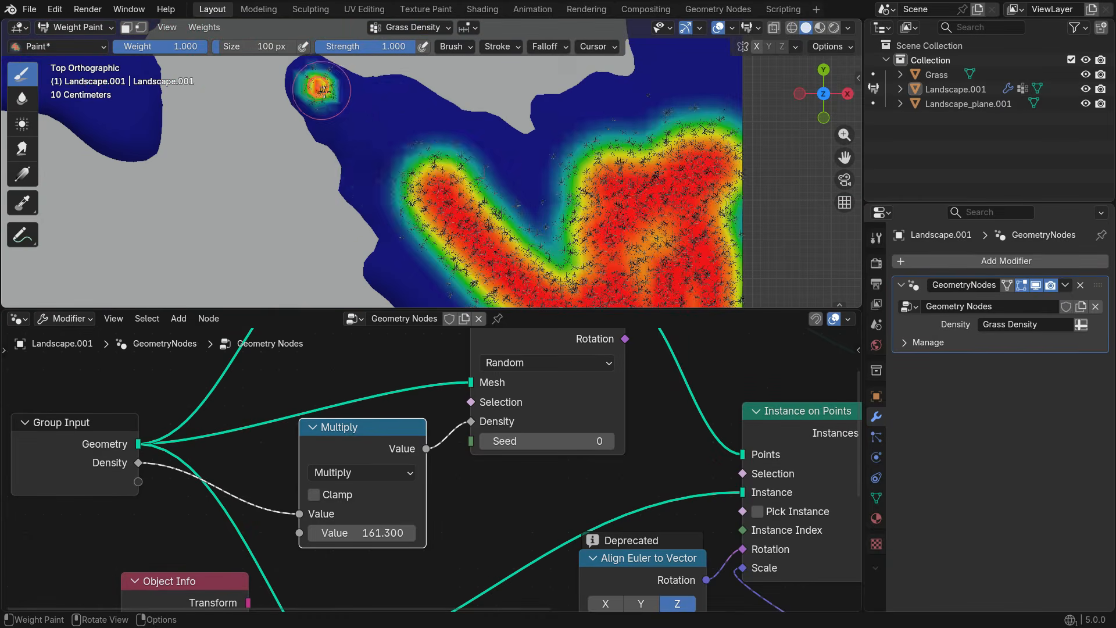
scroll(532, 241, down, 3)
mouse_move(532, 174)
shift+middle_down()
mouse_move(494, 262)
mouse_move(580, 187)
mouse_move(536, 190)
mouse_move(465, 140)
mouse_move(429, 221)
mouse_move(753, 144)
mouse_move(669, 175)
mouse_move(462, 157)
mouse_move(430, 76)
shift+middle_up()
scroll(465, 140, up, 3)
scroll(465, 151, down, 4)
scroll(448, 174, up, 3)
scroll(430, 139, down, 5)
shift+middle_drag(430, 233, 433, 128)
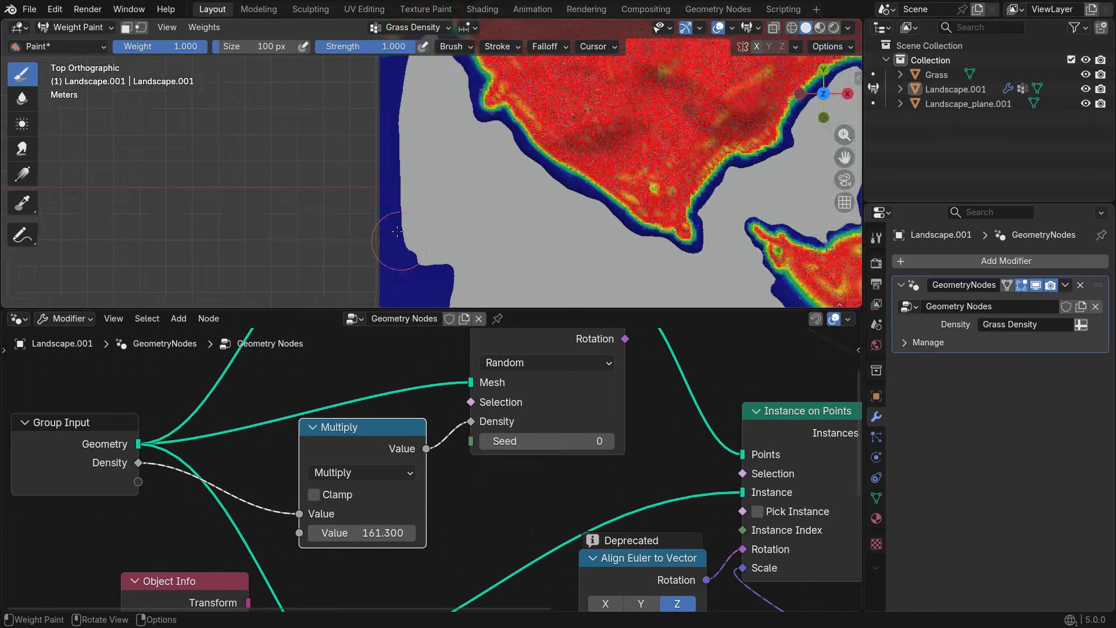
Paint full grass weight down the narrow strip of land along the lake's western shore.
scroll(410, 232, up, 4)
drag(396, 209, 415, 110)
scroll(414, 110, down, 2)
shift+middle_drag(410, 244, 400, 93)
shift+middle_drag(398, 145, 415, 244)
scroll(413, 174, up, 3)
drag(421, 128, 398, 236)
shift+middle_drag(398, 237, 357, 76)
mouse_move(384, 87)
mouse_down()
mouse_move(419, 194)
mouse_move(399, 221)
mouse_up()
Paint full grass weight over the land along the lake's southwestern and southern shore, keeping the waterline bare.
scroll(399, 221, down, 4)
mouse_move(401, 174)
mouse_down()
mouse_move(491, 269)
mouse_move(587, 235)
mouse_up()
scroll(465, 204, up, 4)
shift+middle_drag(541, 232, 421, 215)
mouse_move(465, 233)
mouse_down()
mouse_move(674, 198)
mouse_move(610, 215)
mouse_up()
shift+middle_drag(298, 86, 453, 173)
scroll(453, 173, up, 2)
shift+middle_drag(627, 232, 325, 116)
drag(645, 244, 657, 169)
shift+middle_drag(656, 168, 575, 183)
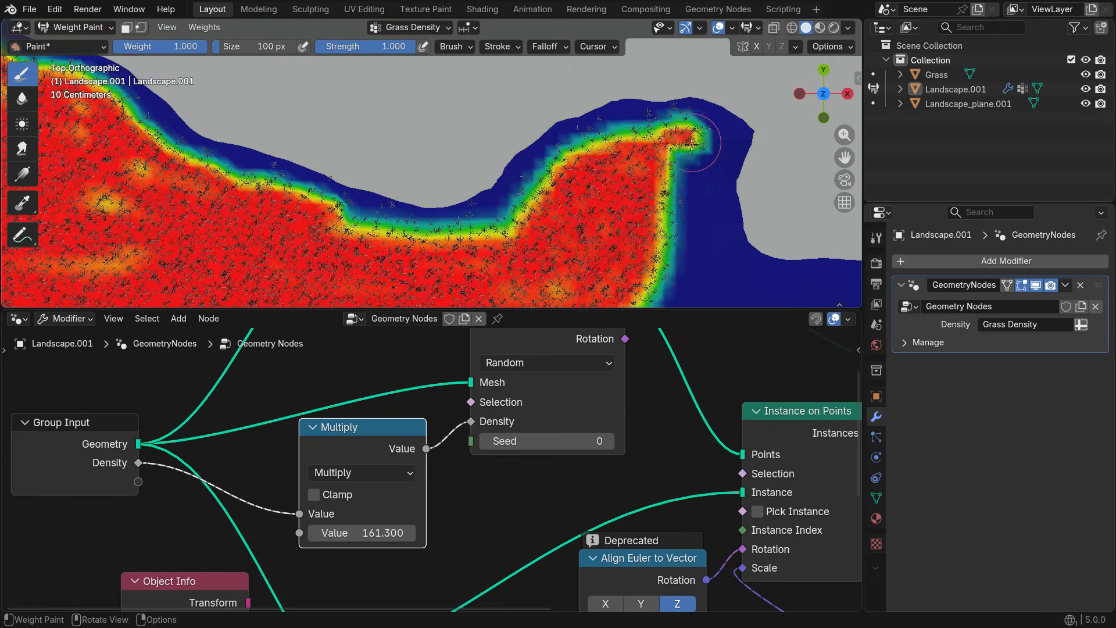
Continue the full-weight painting around the small inlet on the lake's southern shore.
scroll(558, 186, down, 4)
drag(538, 175, 607, 236)
drag(607, 236, 549, 233)
scroll(549, 233, up, 3)
shift+middle_drag(549, 233, 343, 238)
drag(441, 250, 656, 201)
shift+middle_drag(656, 200, 610, 279)
drag(535, 128, 633, 232)
scroll(622, 232, down, 3)
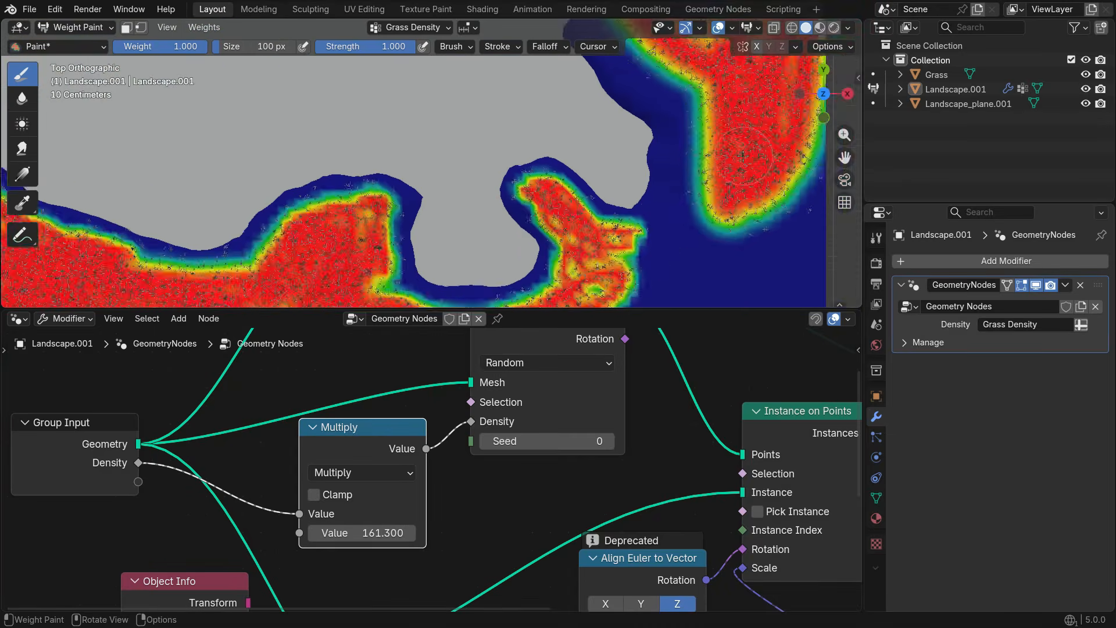
Fill the remaining land along the lake's eastern side with full grass weight up to the terrain's edge.
shift+middle_drag(616, 244, 541, 209)
mouse_move(630, 151)
mouse_down()
mouse_move(593, 229)
mouse_move(663, 198)
mouse_up()
scroll(639, 175, up, 4)
shift+middle_drag(640, 151, 523, 192)
drag(500, 116, 558, 232)
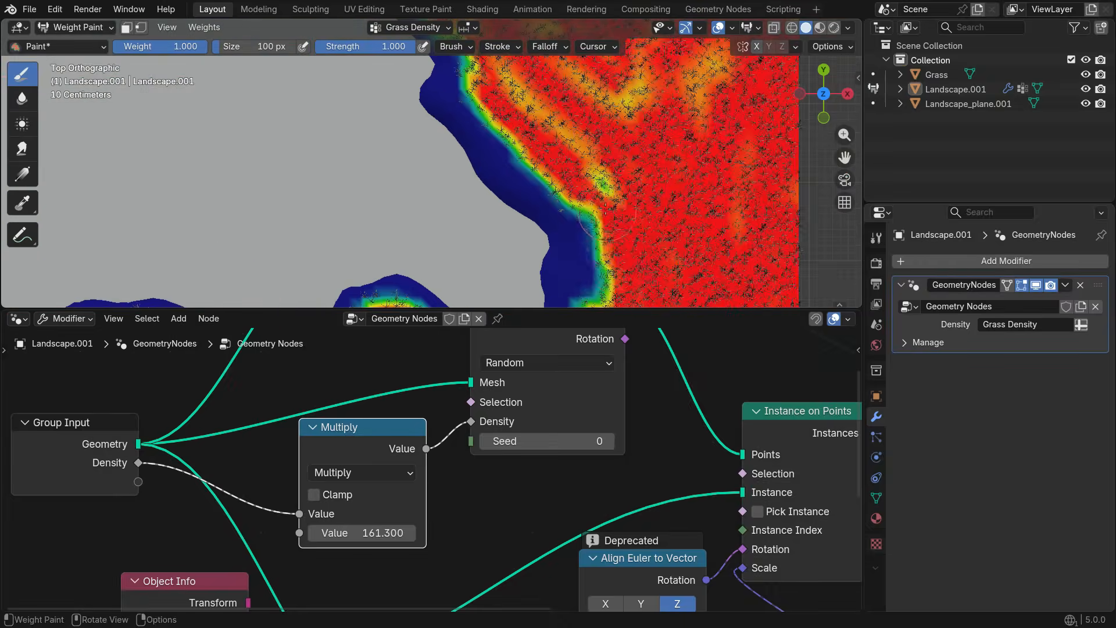
shift+middle_drag(546, 117, 523, 232)
drag(558, 192, 535, 118)
scroll(535, 118, down, 6)
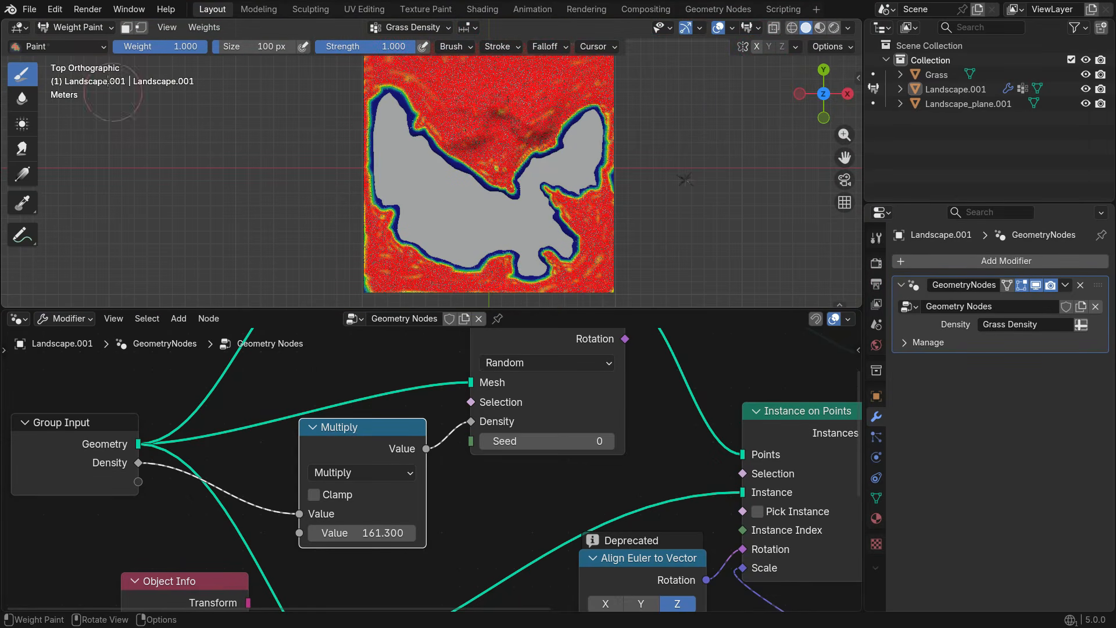
Return the landscape to Object Mode and raise the Multiply node's value to 383.2 for denser grass.
click(90, 26)
click(64, 45)
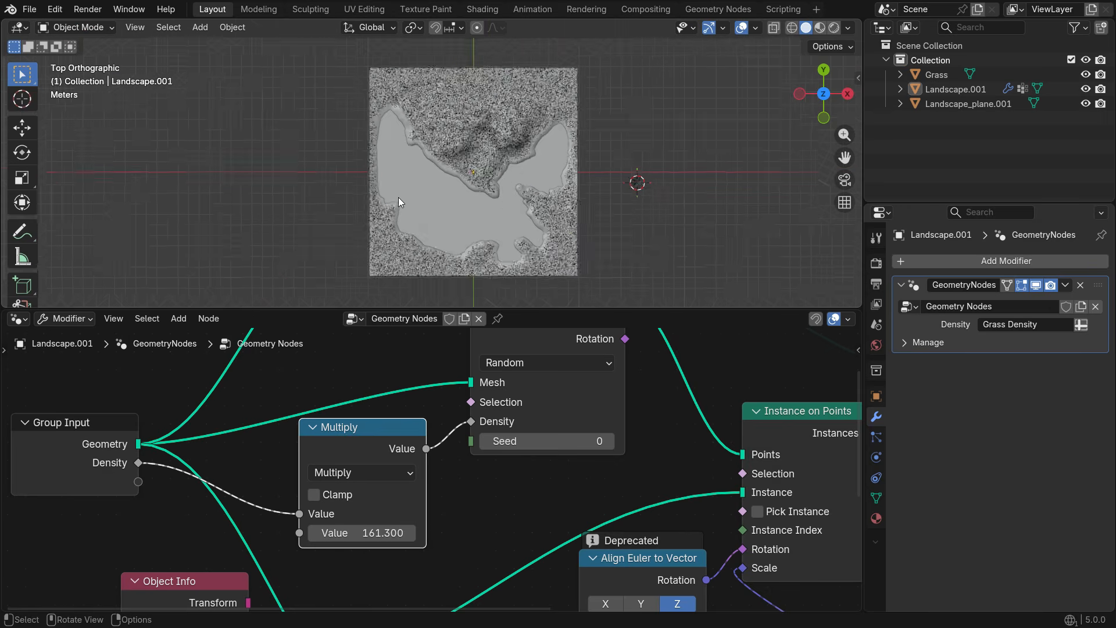
middle_drag(399, 197, 463, 87)
scroll(464, 117, up, 2)
drag(361, 533, 459, 532)
scroll(377, 181, down, 3)
shift+middle_drag(443, 193, 525, 149)
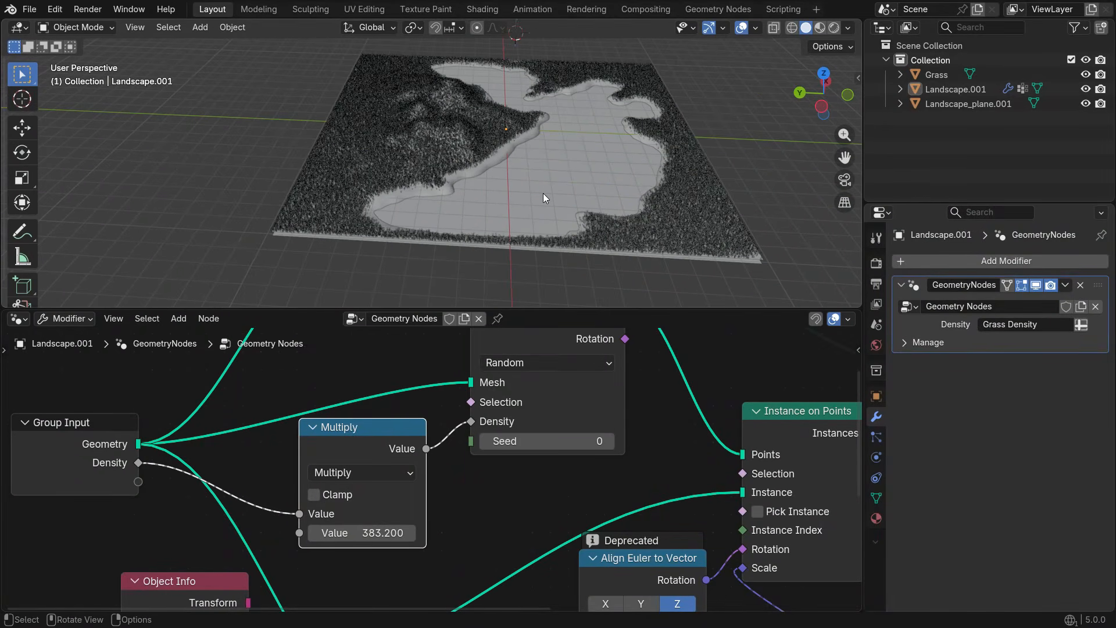
scroll(603, 241, up, 6)
middle_drag(537, 276, 532, 239)
Move the Join Geometry and Group Output nodes away from Instance on Points to free space between them.
middle_drag(560, 411, 236, 480)
scroll(236, 480, down, 4)
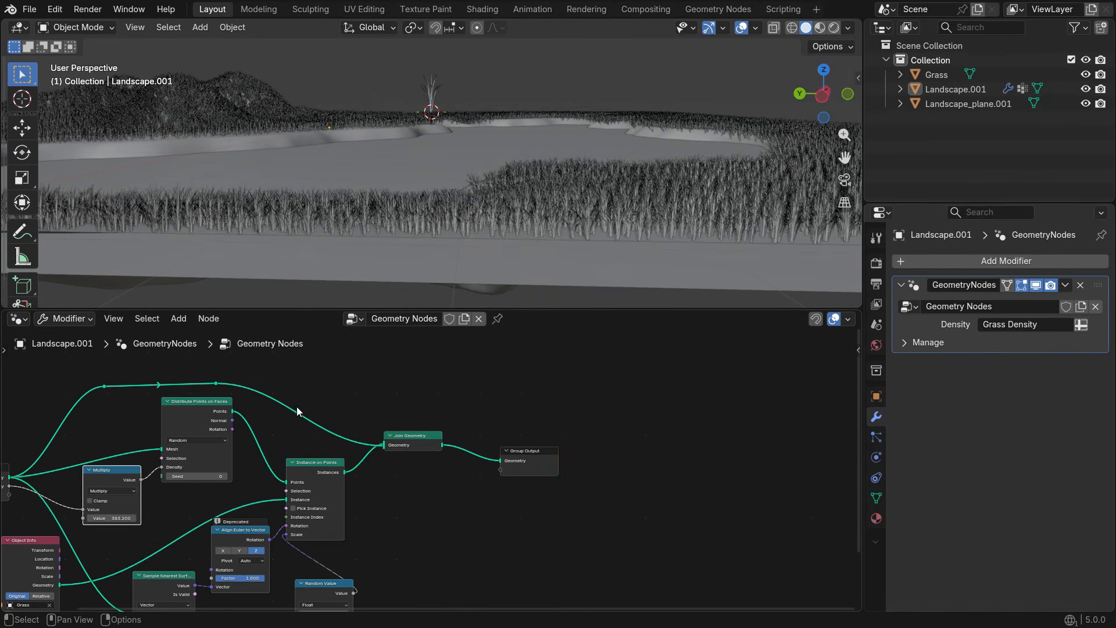
drag(313, 387, 568, 520)
key(g)
click(616, 503)
drag(513, 379, 666, 524)
key(g)
click(762, 519)
Insert a Rotate Instances node on the link between Instance on Points and Join Geometry.
scroll(613, 473, up, 3)
key(shift+a)
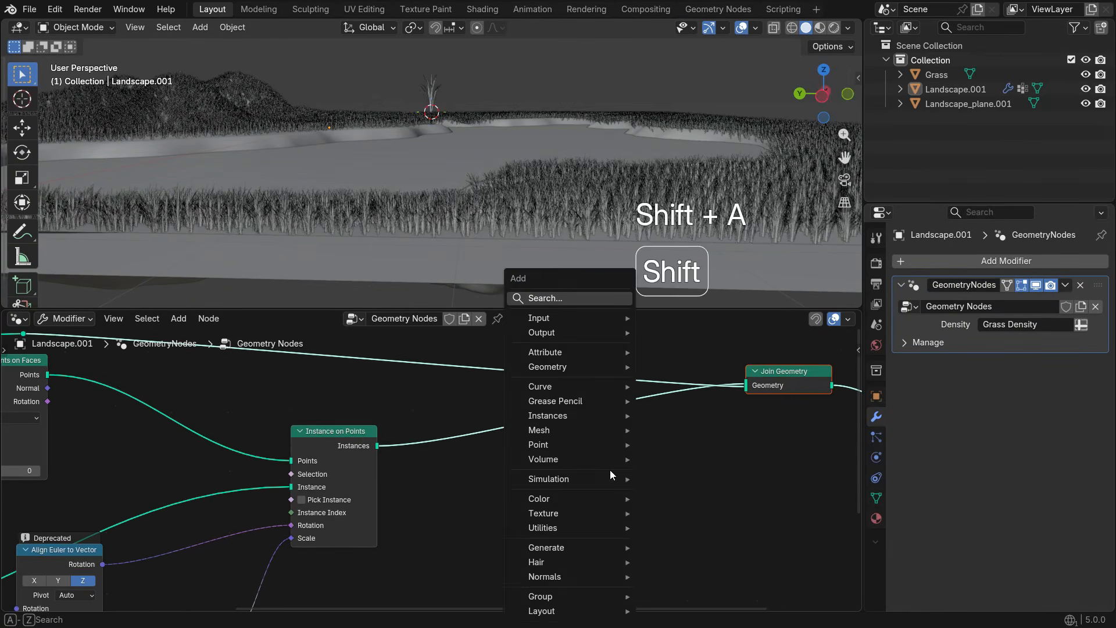
text(rotae)
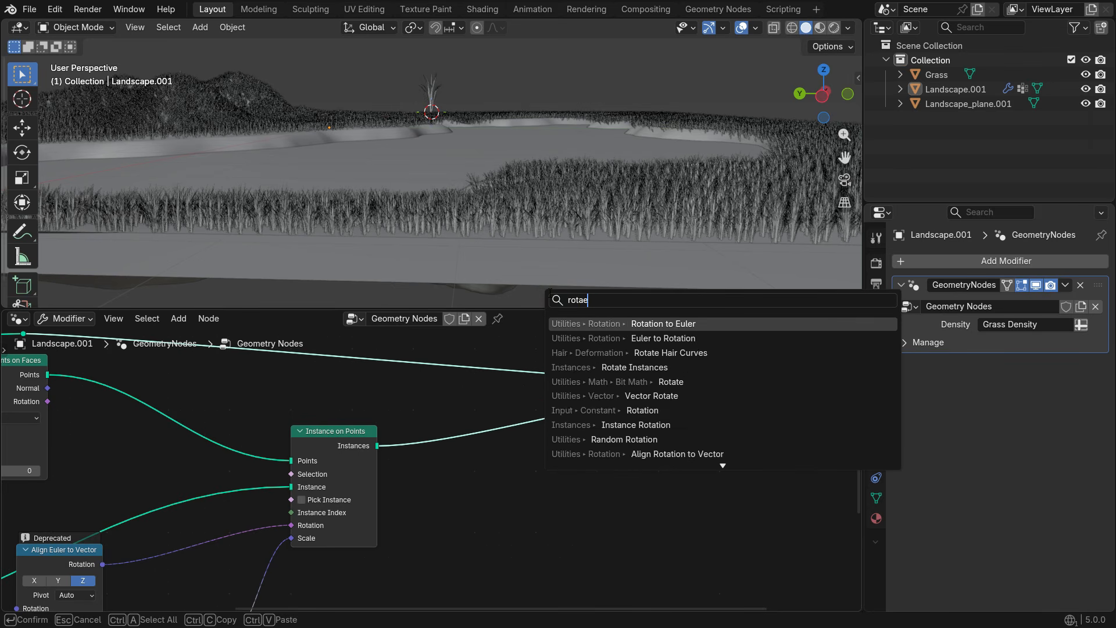
key(BackSpace)
text(te ins)
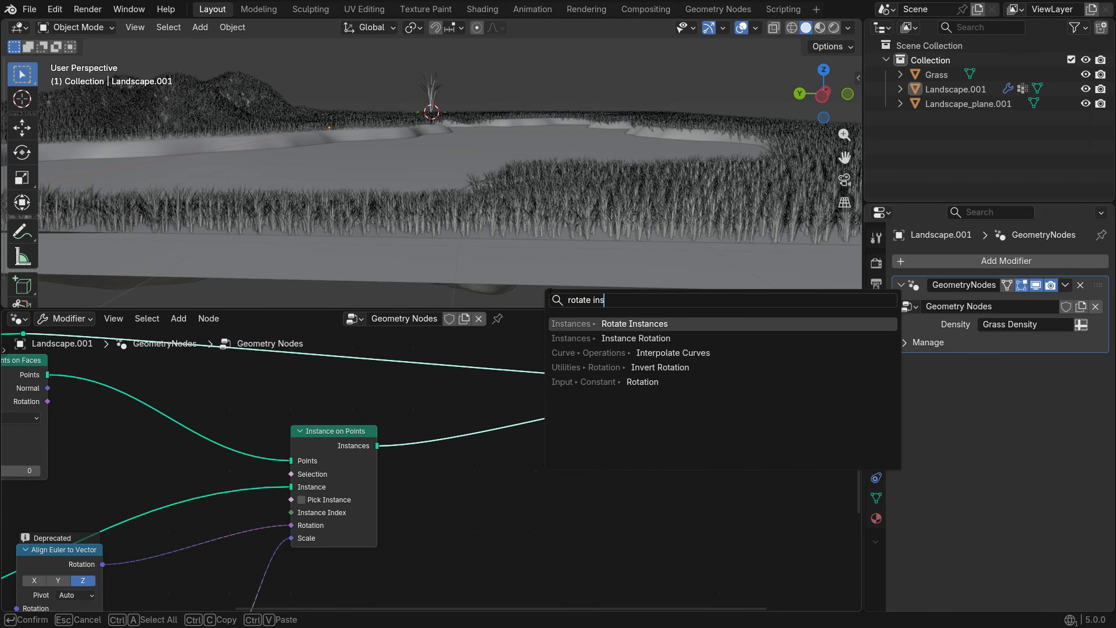
key(Return)
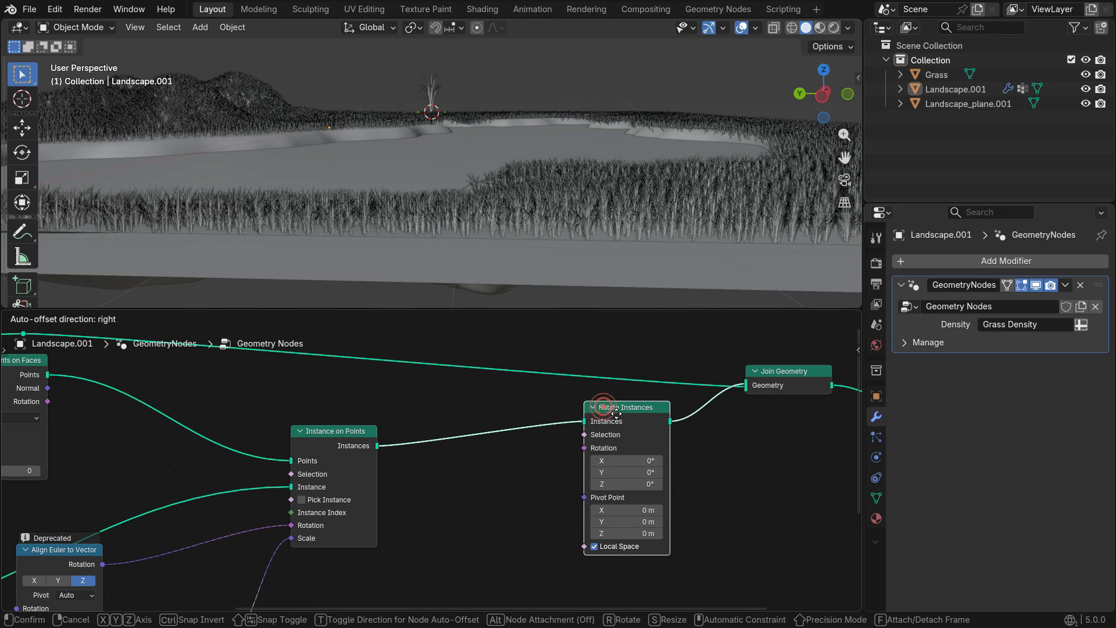
click(668, 433)
Test tilting the grass with a 29.8° X rotation on Rotate Instances and reset it to 0°.
scroll(677, 506, up, 4)
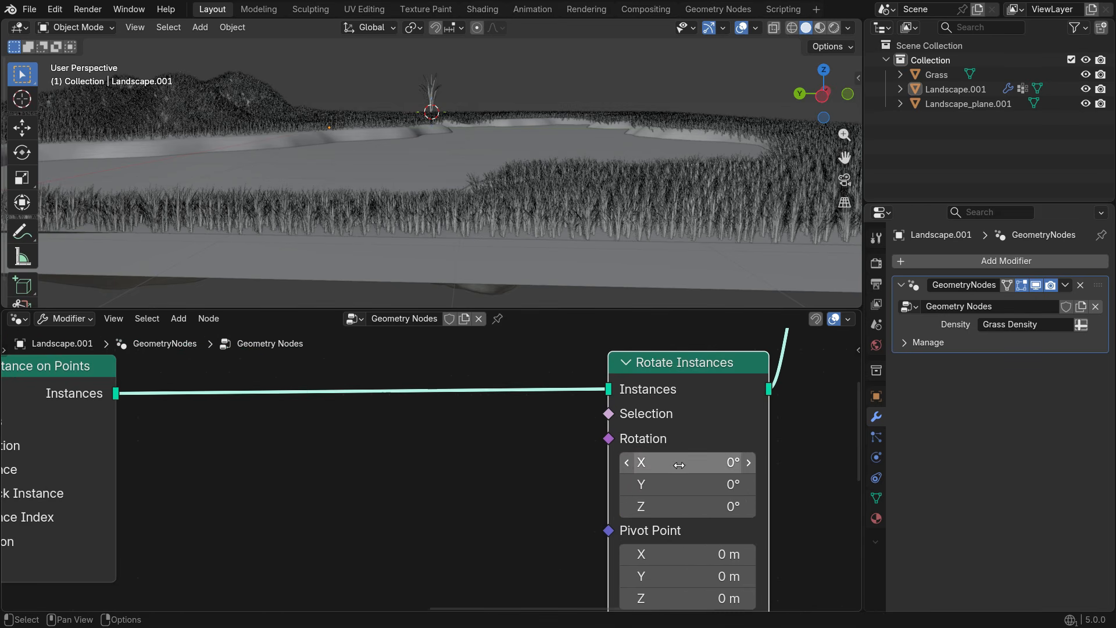
drag(685, 462, 668, 484)
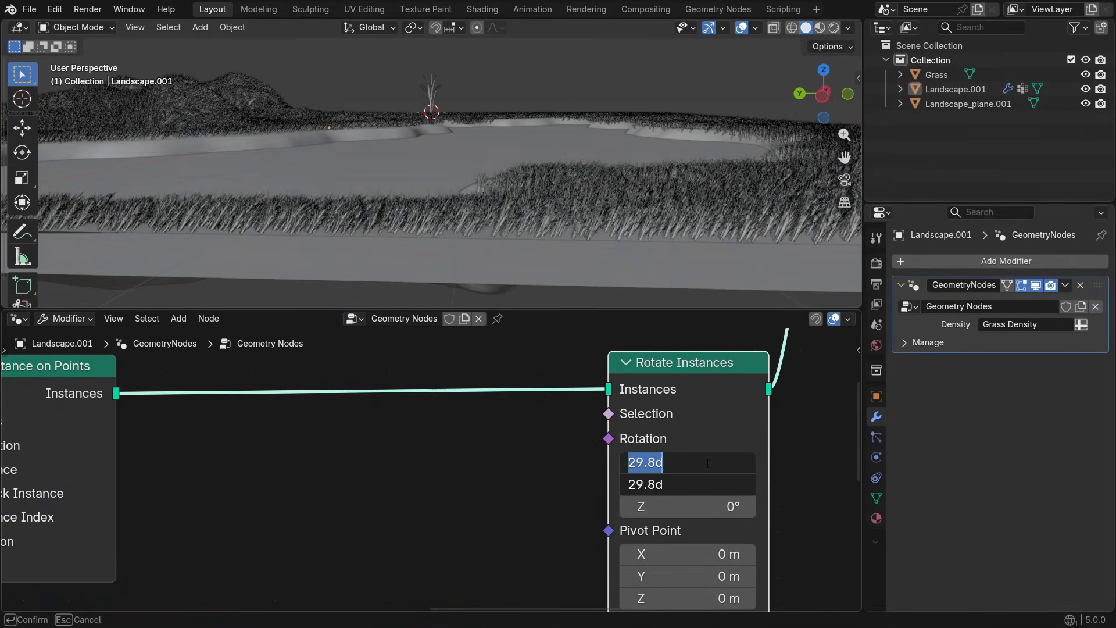
text(0)
key(Return)
Add a Combine XYZ node beside Rotate Instances, near its Rotation input.
key(shift+a)
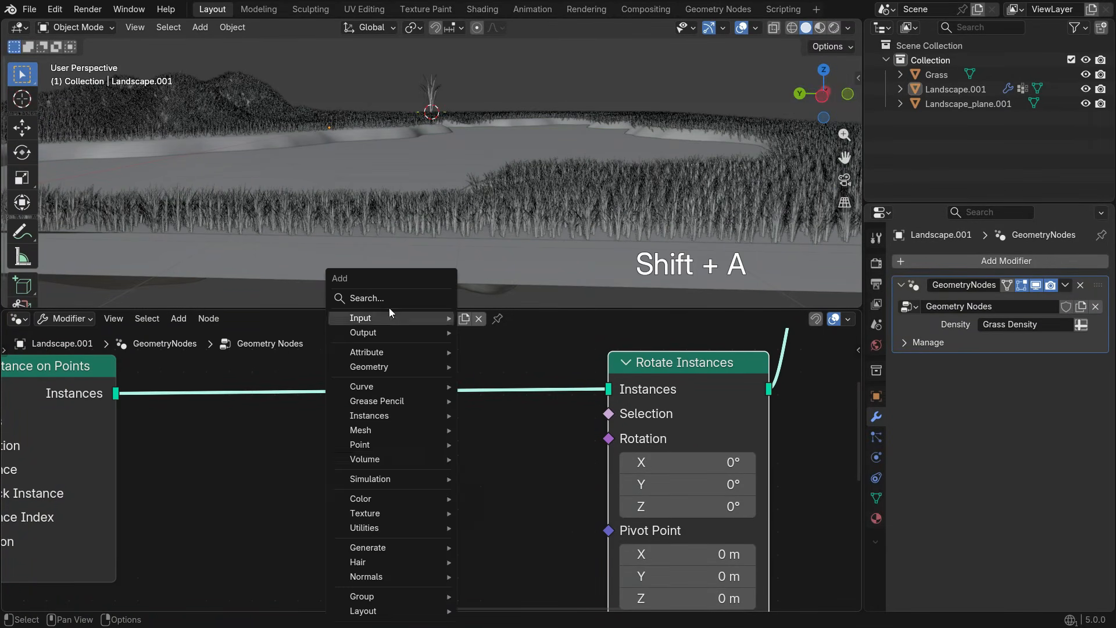
text(combine)
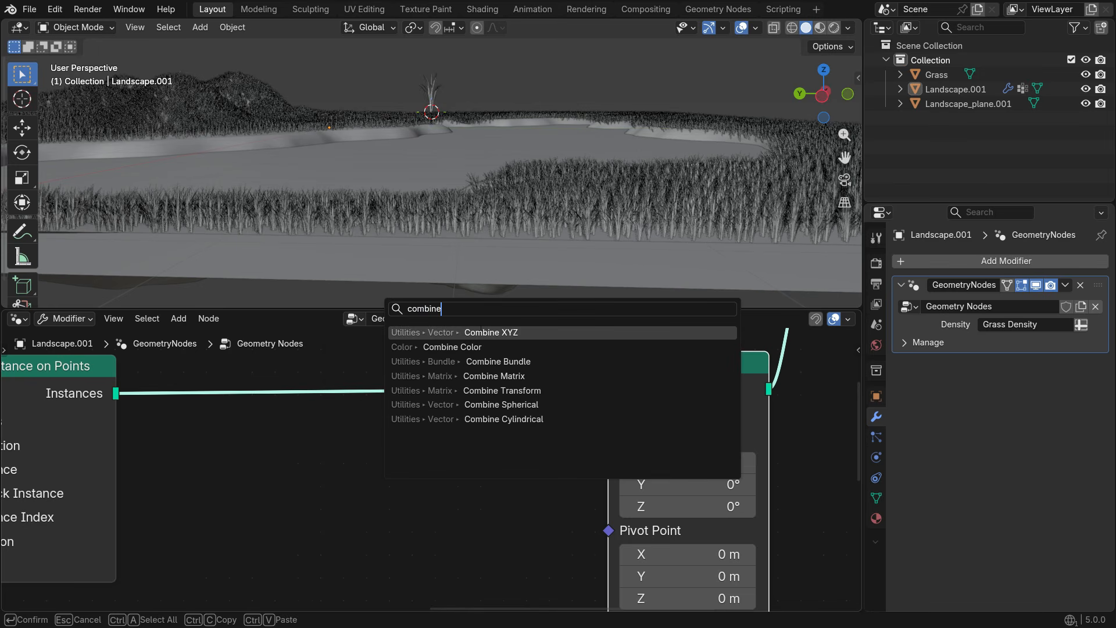
key(Return)
click(404, 443)
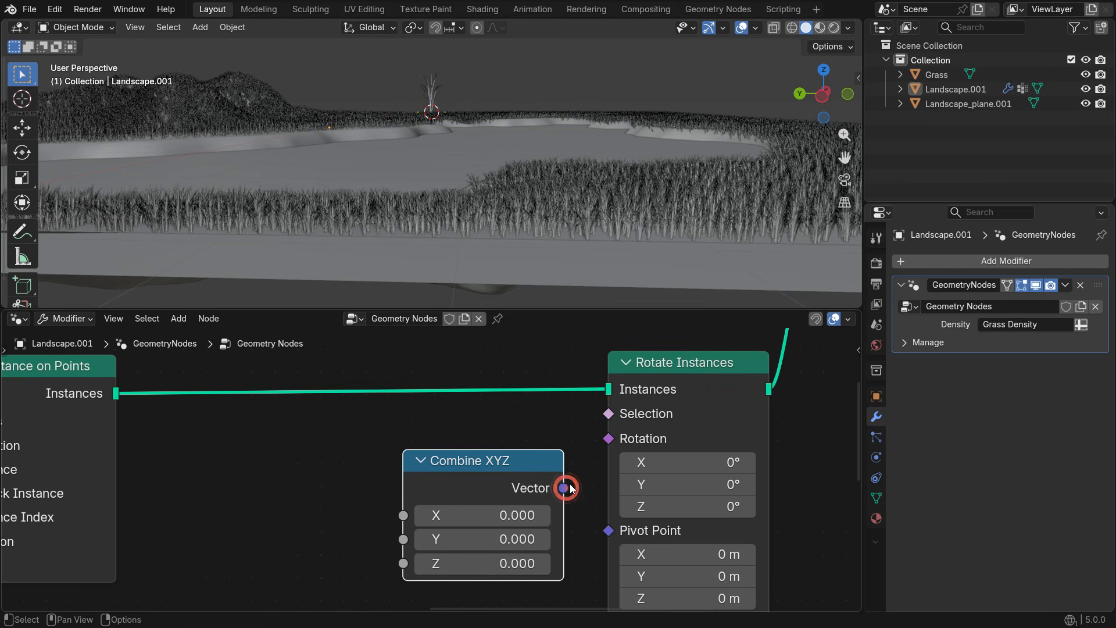
Connect the Combine XYZ vector to the Rotation input of Rotate Instances and set its X to -6.5.
drag(607, 451, 607, 451)
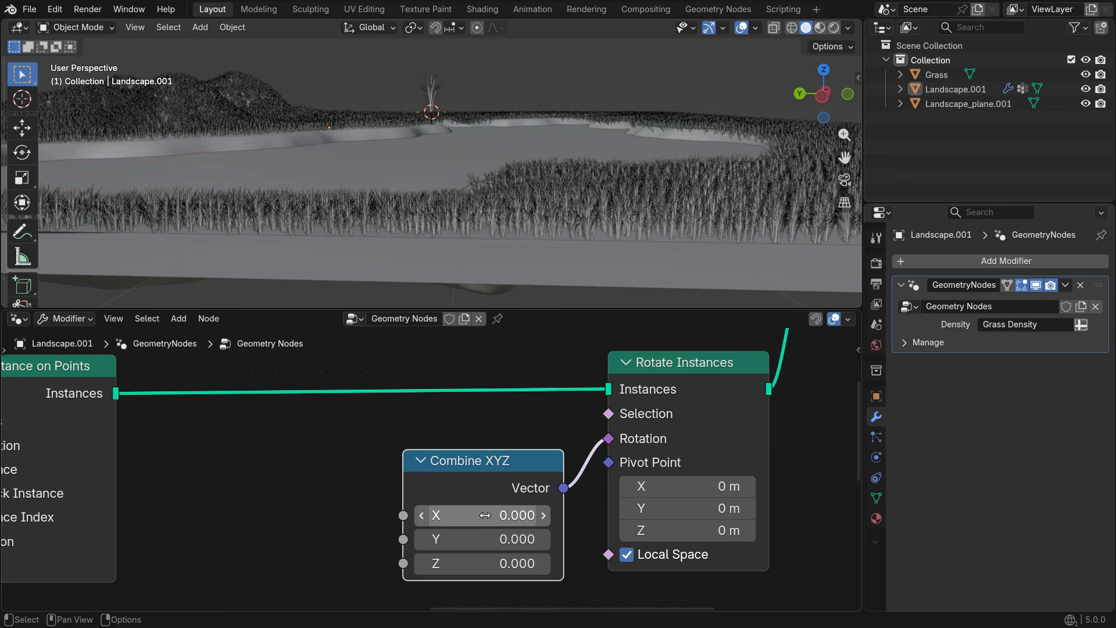
drag(485, 515, 447, 514)
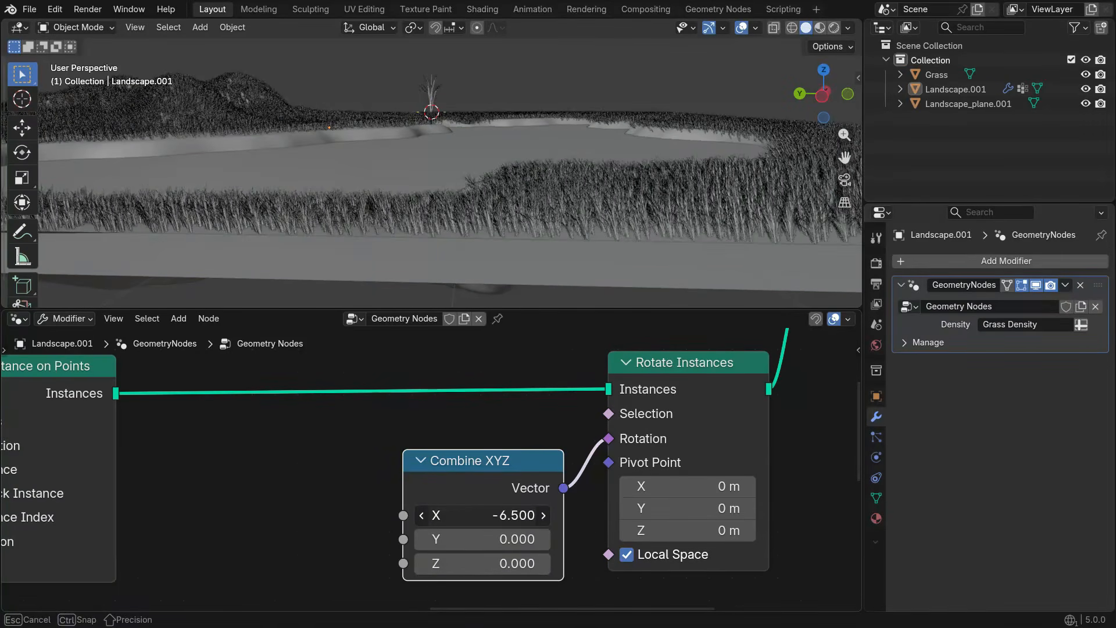
scroll(542, 501, down, 3)
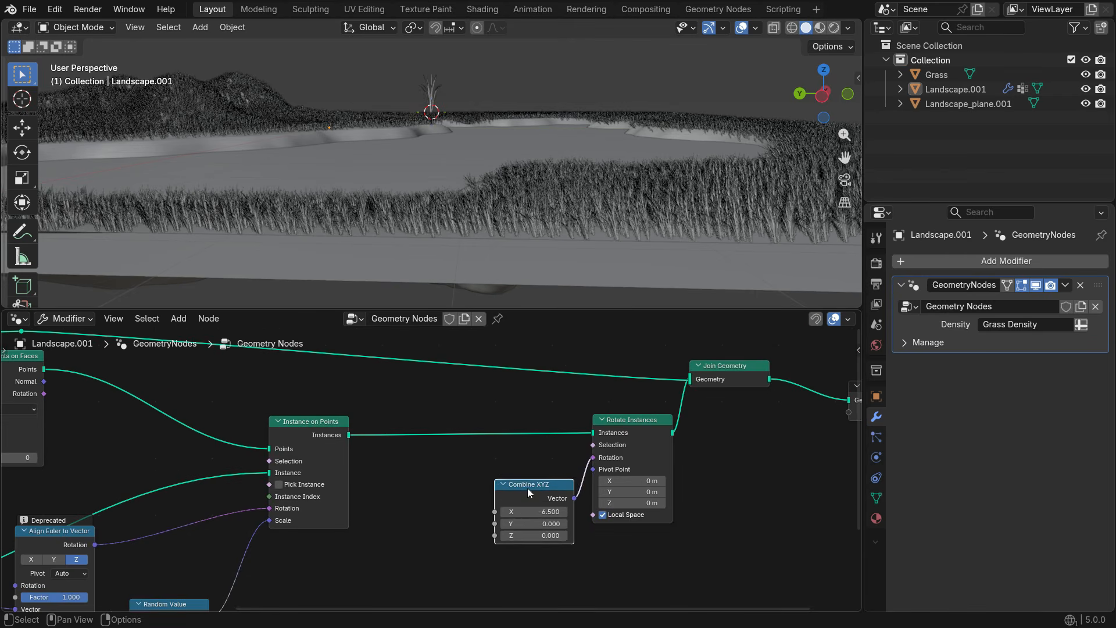
drag(528, 487, 506, 476)
Add a Map Range node before Combine XYZ and connect its Result to the X input.
scroll(457, 518, up, 2)
key(shift+a)
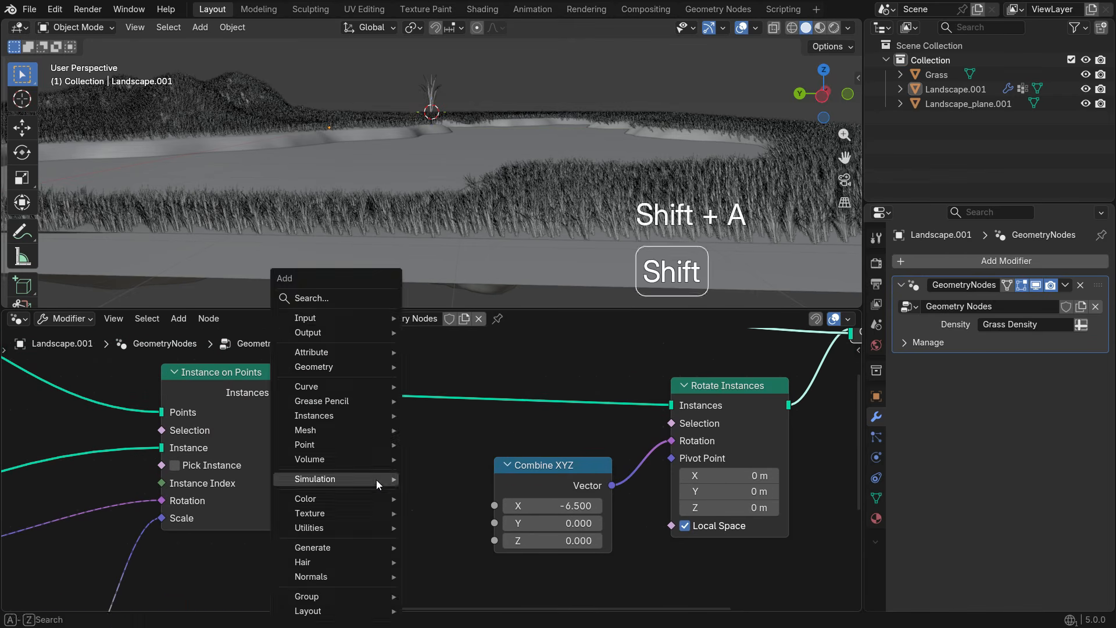
text(map ra)
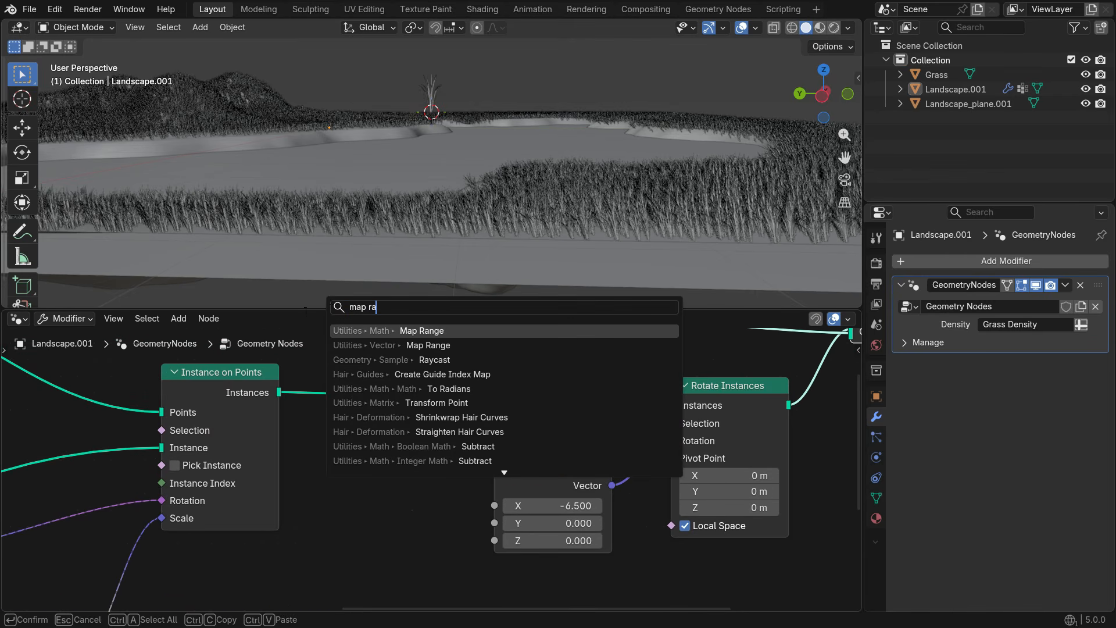
key(Return)
click(338, 418)
scroll(466, 512, up, 1)
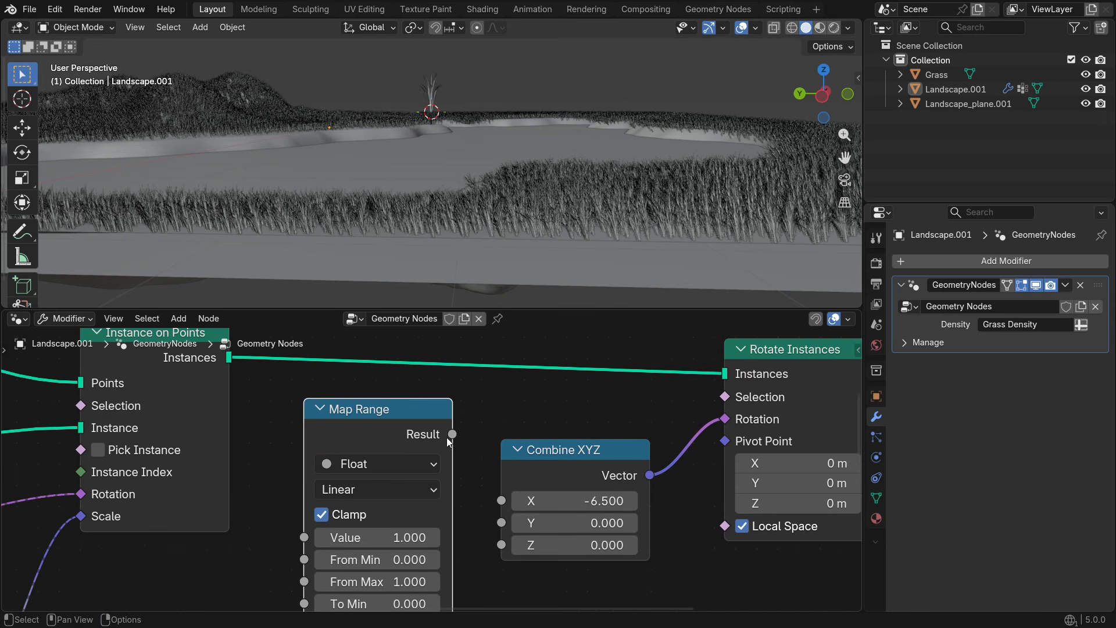
drag(452, 434, 501, 500)
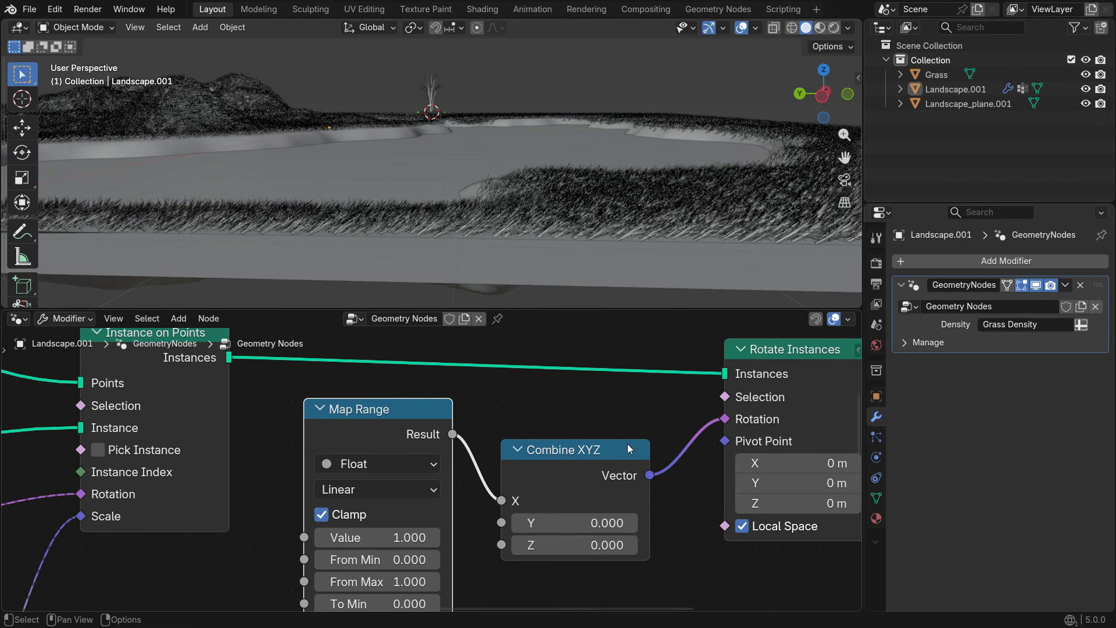
Set the Map Range node's To Min to -1 and its Value to 1.
click(627, 444)
scroll(449, 537, down, 1)
scroll(444, 529, up, 2)
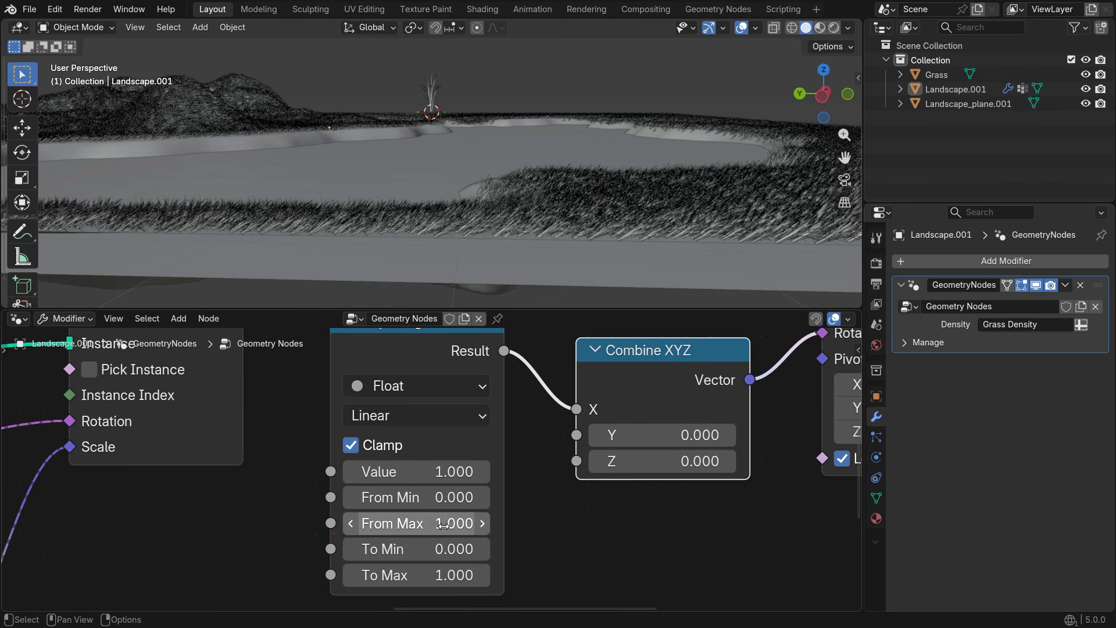
click(442, 546)
text(-1)
key(Return)
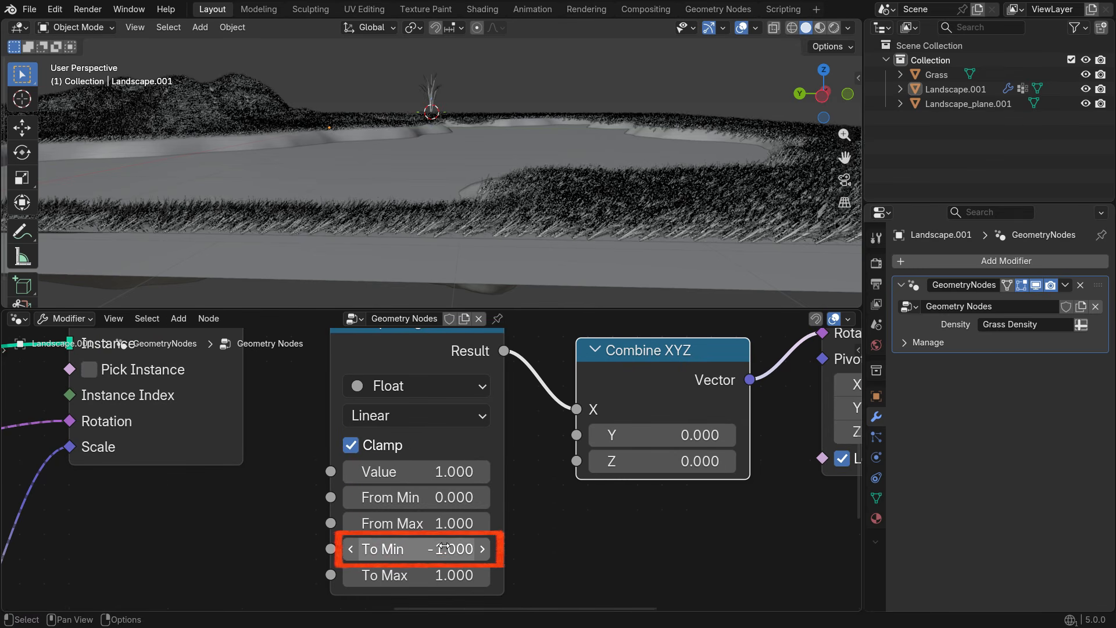
mouse_move(430, 471)
mouse_down()
mouse_move(465, 471)
mouse_move(360, 471)
mouse_move(487, 471)
mouse_move(425, 471)
mouse_move(434, 473)
mouse_up()
text(1)
key(Return)
scroll(498, 515, down, 12)
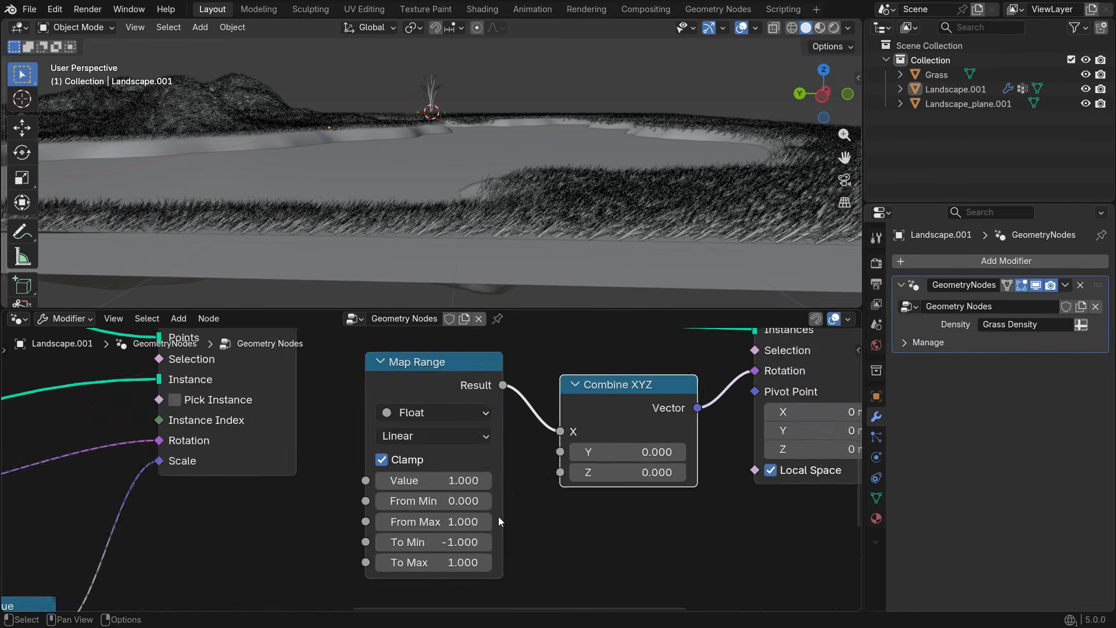
Move Map Range, Combine XYZ and the nodes after them farther from Instance on Points to free up space.
drag(433, 366, 788, 559)
key(g)
click(736, 545)
scroll(664, 501, up, 2)
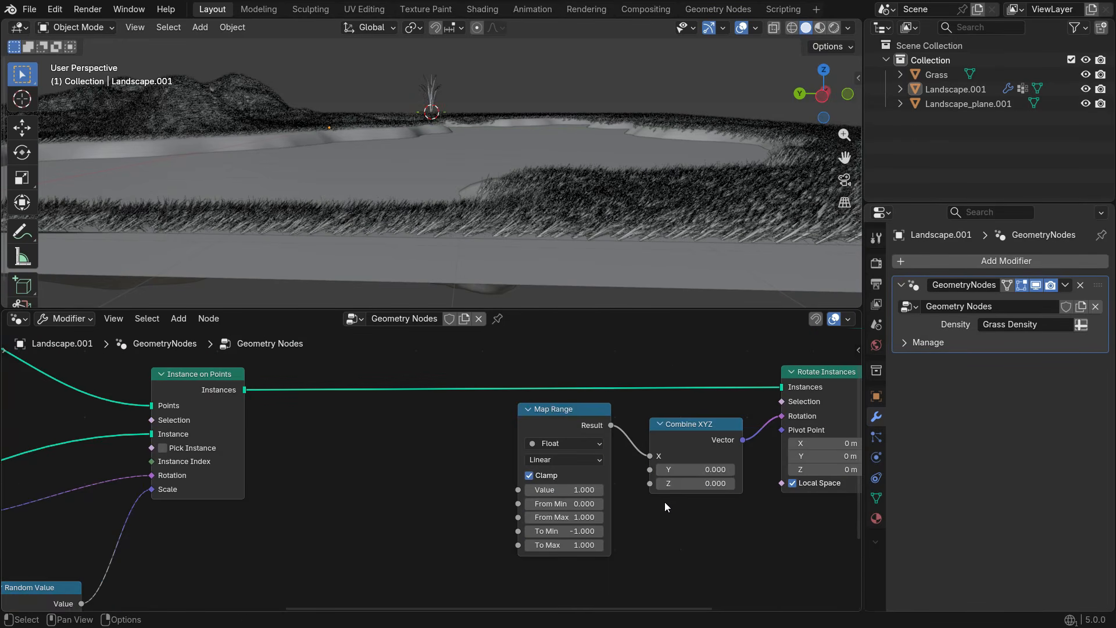
Add a Wave Texture node whose Color output feeds the Value input of Map Range.
scroll(506, 517, up, 3)
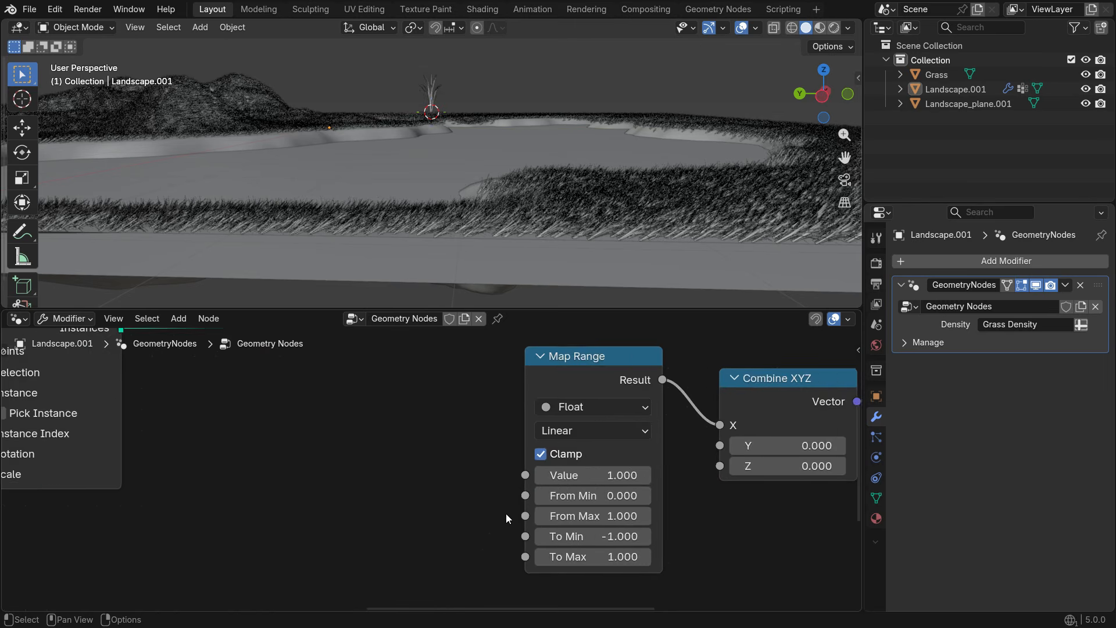
drag(421, 441, 421, 441)
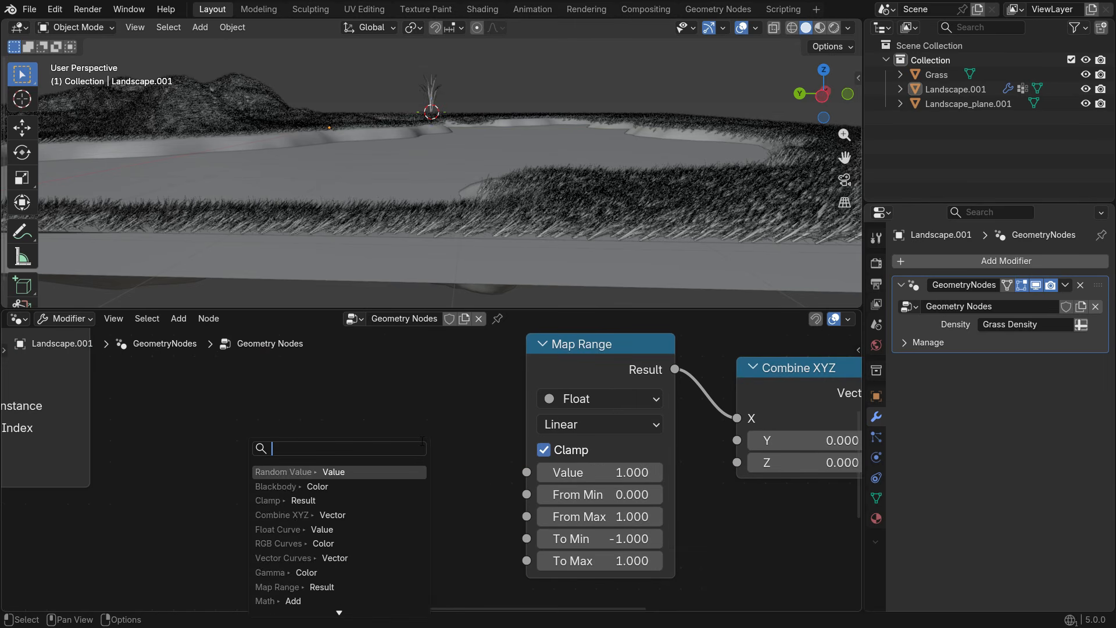
text(wave)
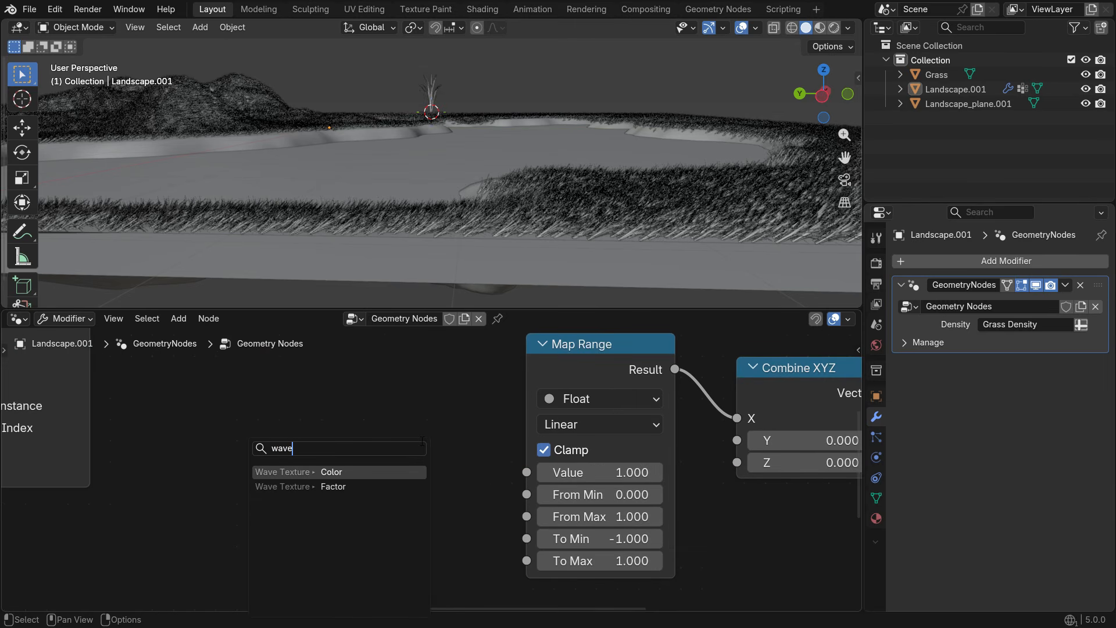
click(343, 473)
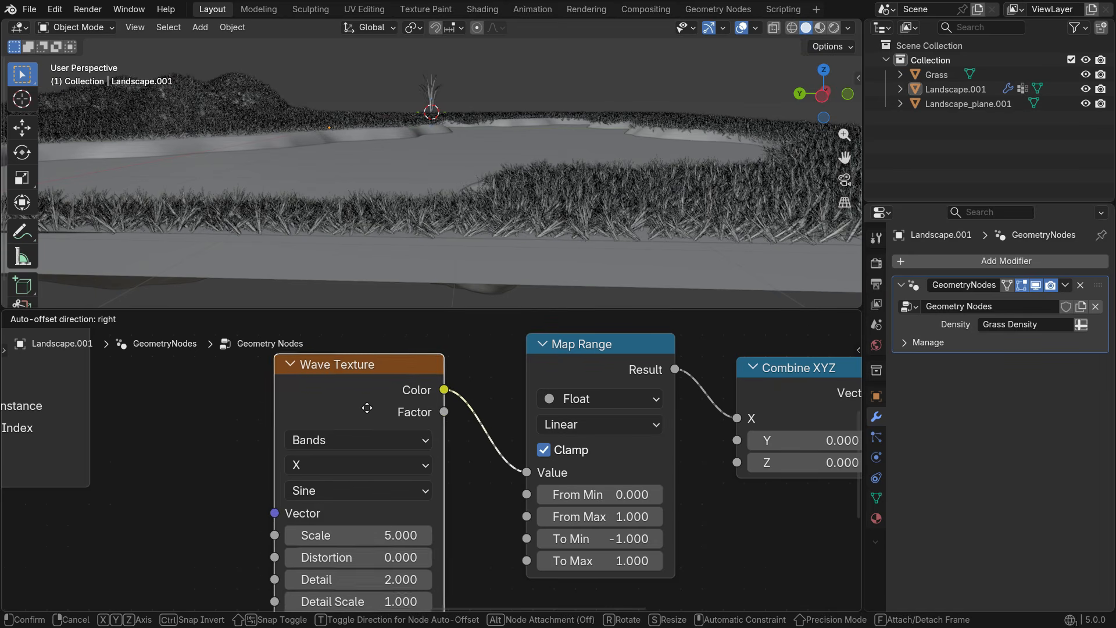
click(371, 405)
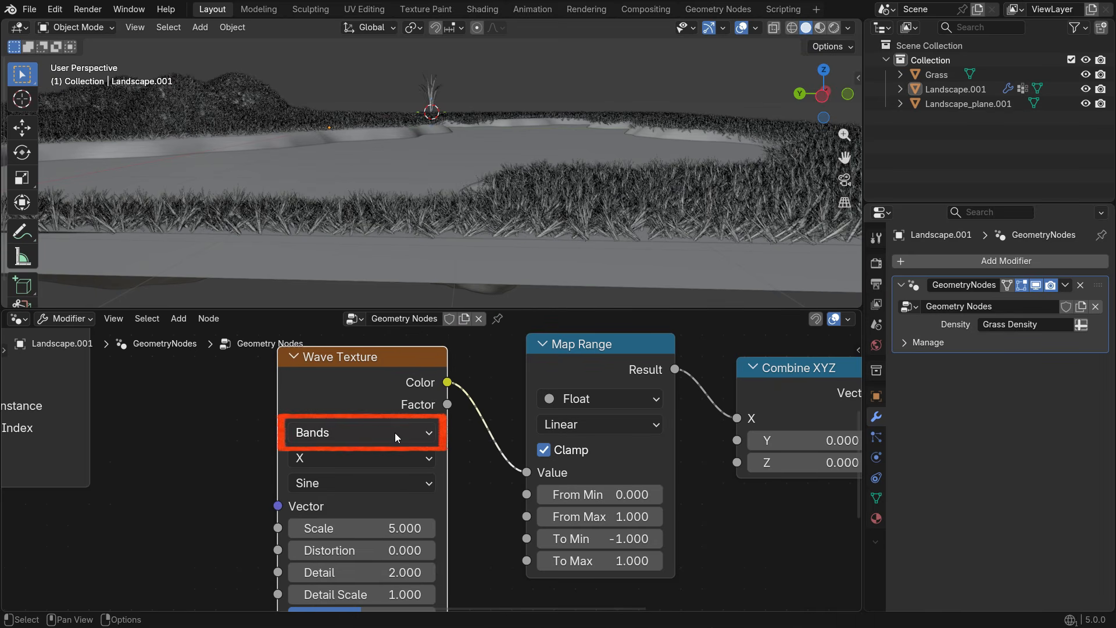
Set the Wave Texture's bands direction to Y and its Scale to 0.5.
click(370, 458)
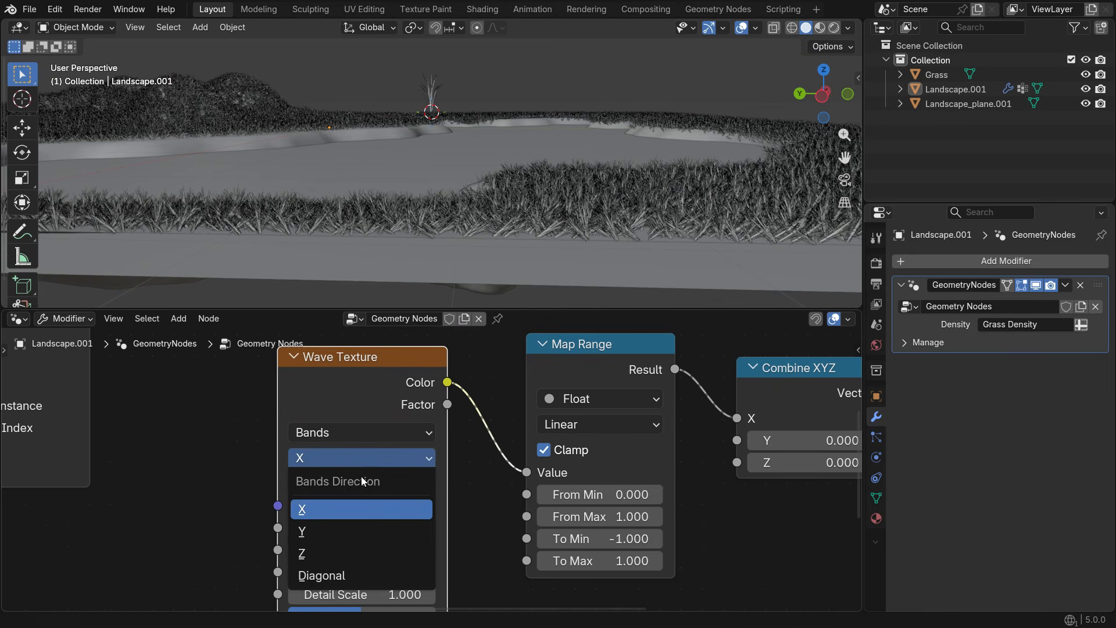
click(351, 526)
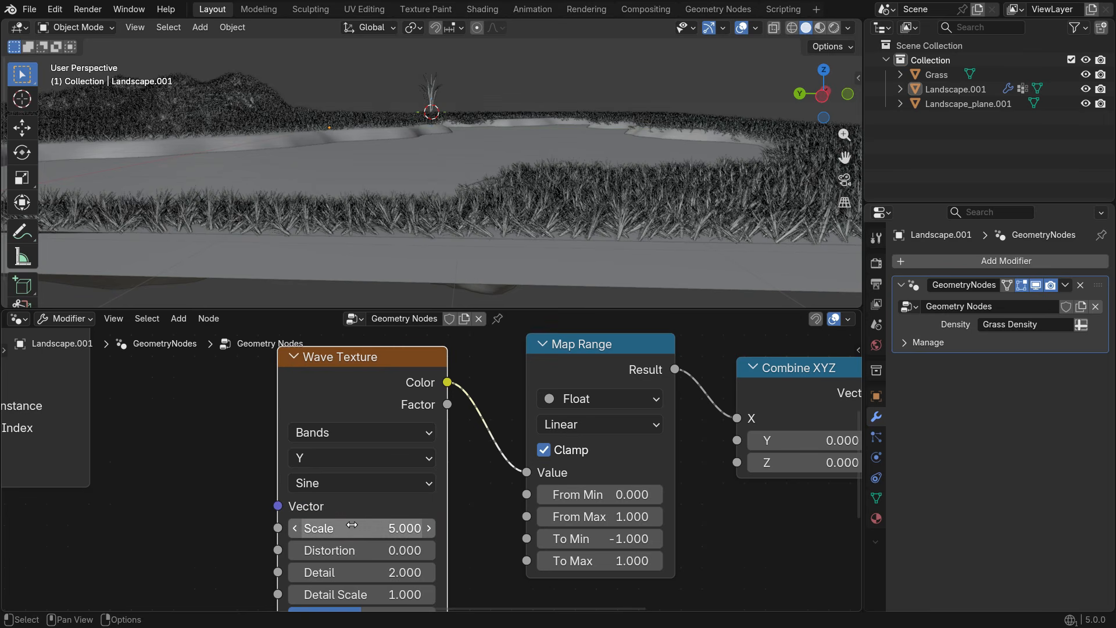
drag(379, 526, 355, 526)
click(393, 527)
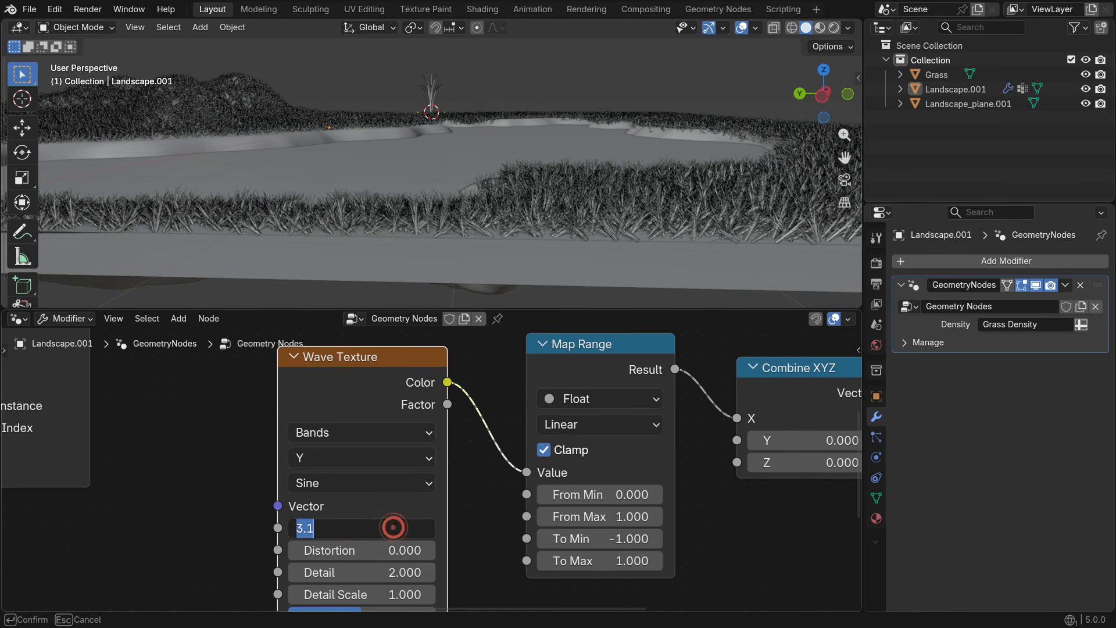
text(0.5)
key(Return)
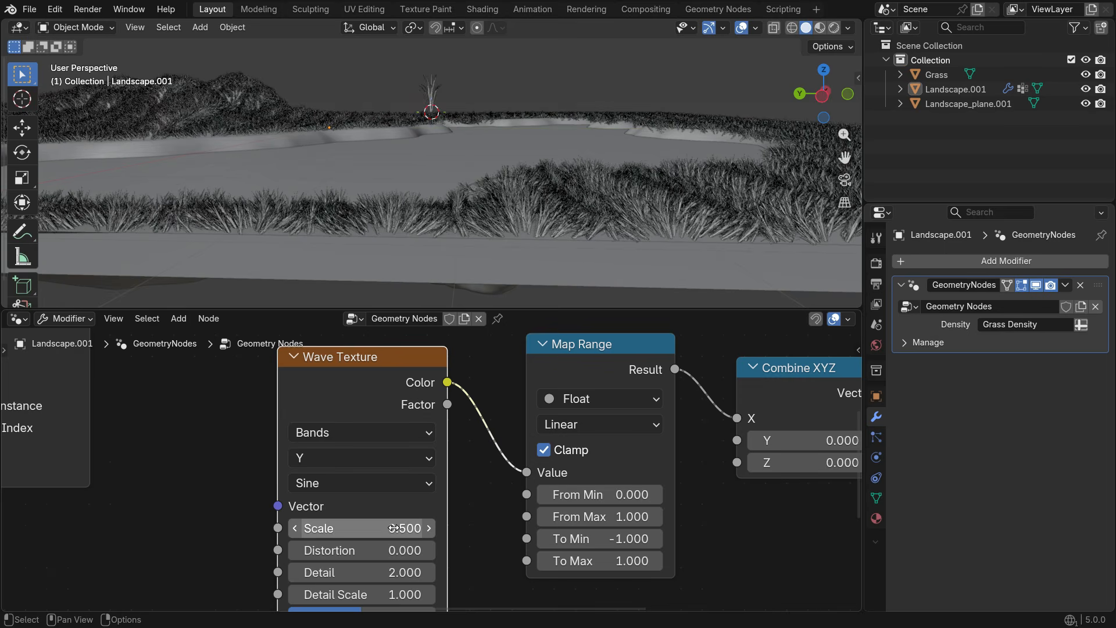
Check the wave bands across the whole landscape, test other Wave Texture scales and reset Scale to 0.5.
scroll(612, 190, down, 5)
middle_drag(549, 200, 626, 236)
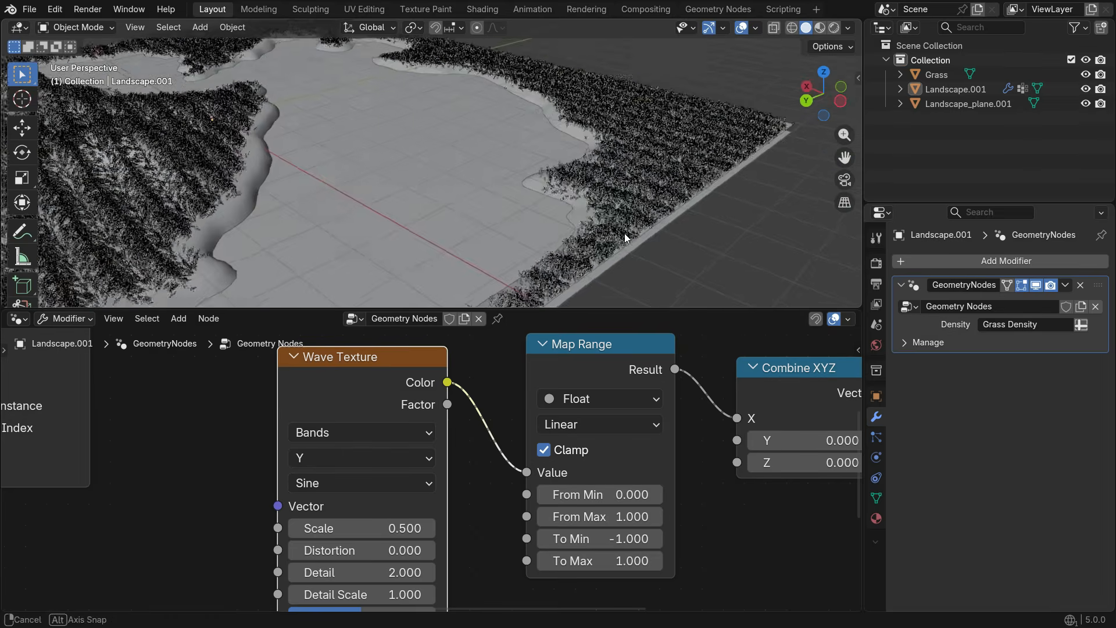
scroll(616, 181, down, 4)
scroll(616, 181, down, 1)
middle_drag(523, 197, 574, 212)
scroll(404, 243, up, 2)
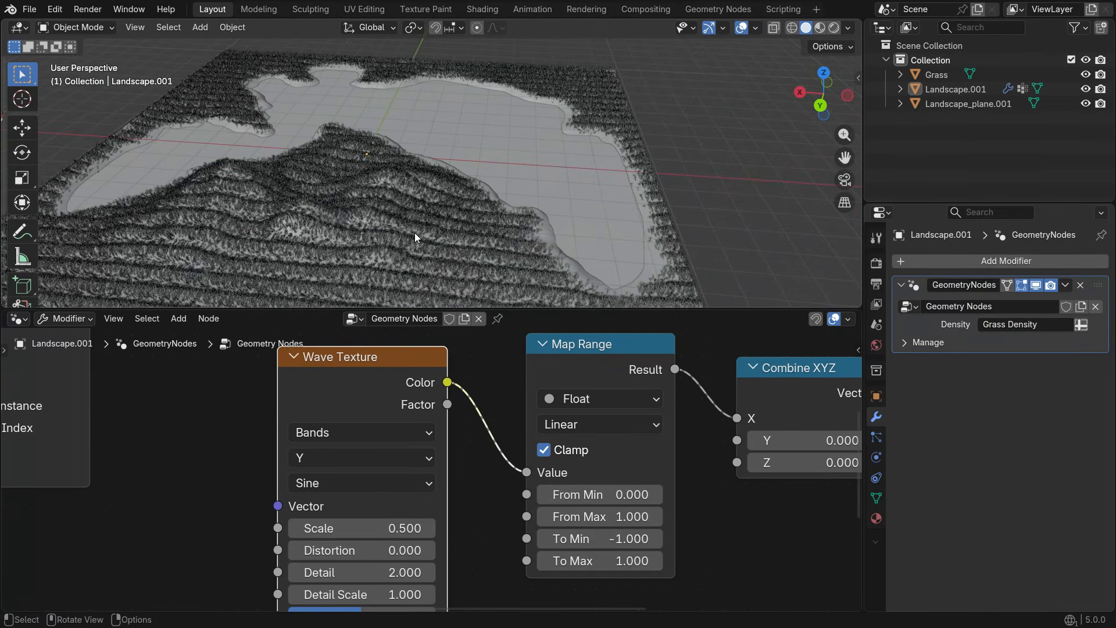
shift+drag(401, 527, 379, 532)
click(380, 531)
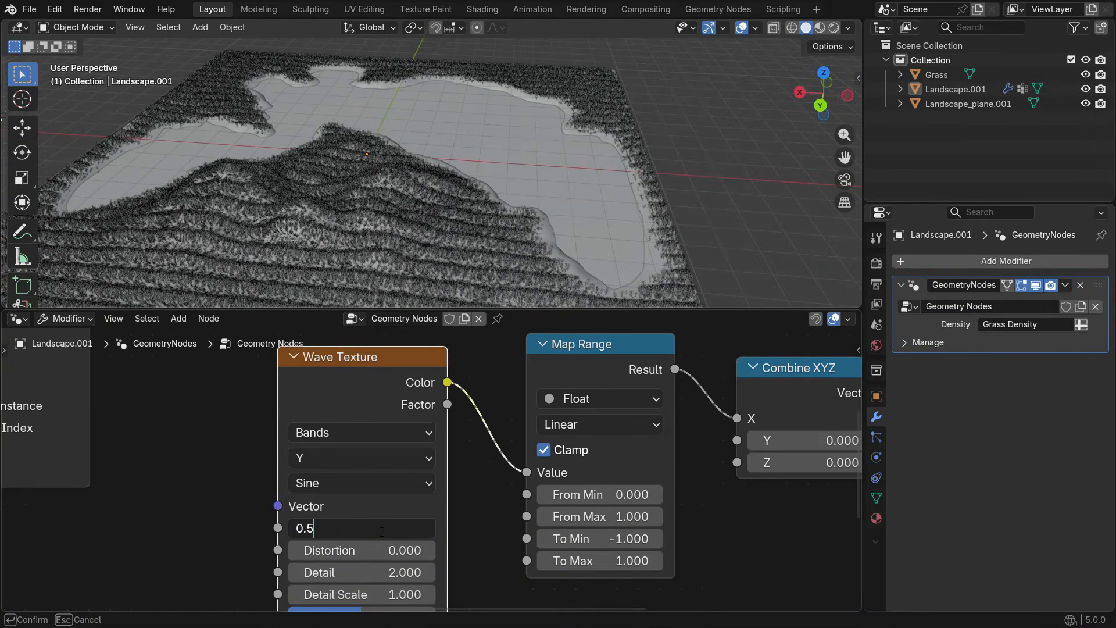
key(Return)
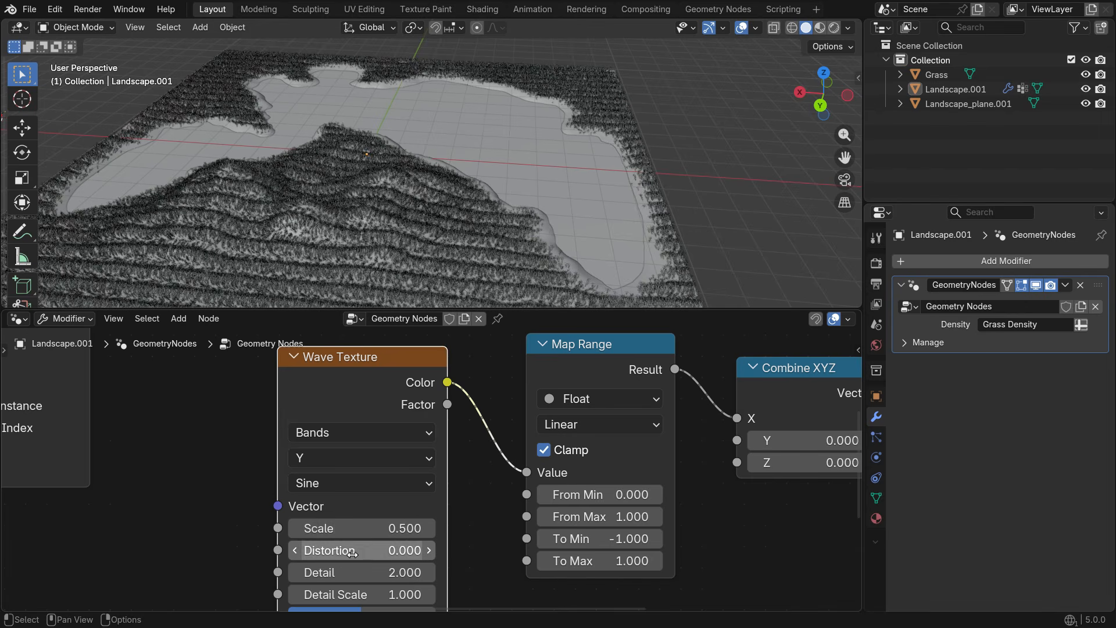
Raise the Wave Texture's Distortion to 20.6 and examine the grass pattern on the hillside.
scroll(442, 249, up, 10)
mouse_move(448, 242)
middle_down()
mouse_move(340, 218)
mouse_move(471, 203)
mouse_move(414, 231)
mouse_move(496, 237)
mouse_move(468, 263)
middle_up()
scroll(457, 219, down, 10)
drag(367, 547, 486, 547)
middle_drag(407, 233, 364, 216)
scroll(406, 214, down, 4)
middle_drag(437, 210, 458, 195)
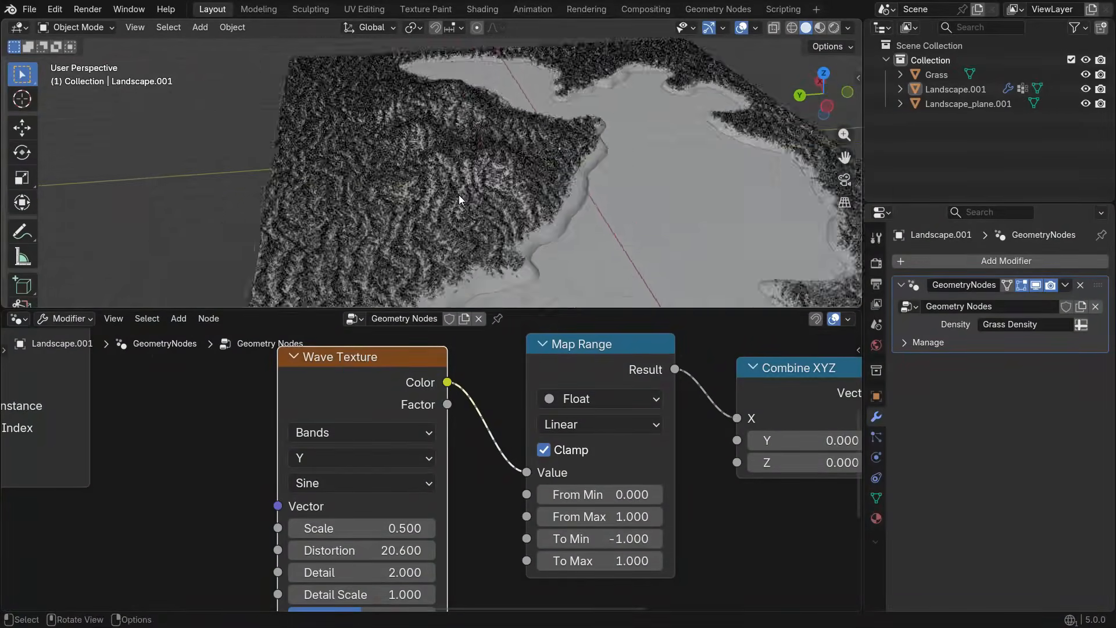
scroll(459, 194, up, 3)
scroll(450, 395, down, 3)
scroll(448, 419, down, 1)
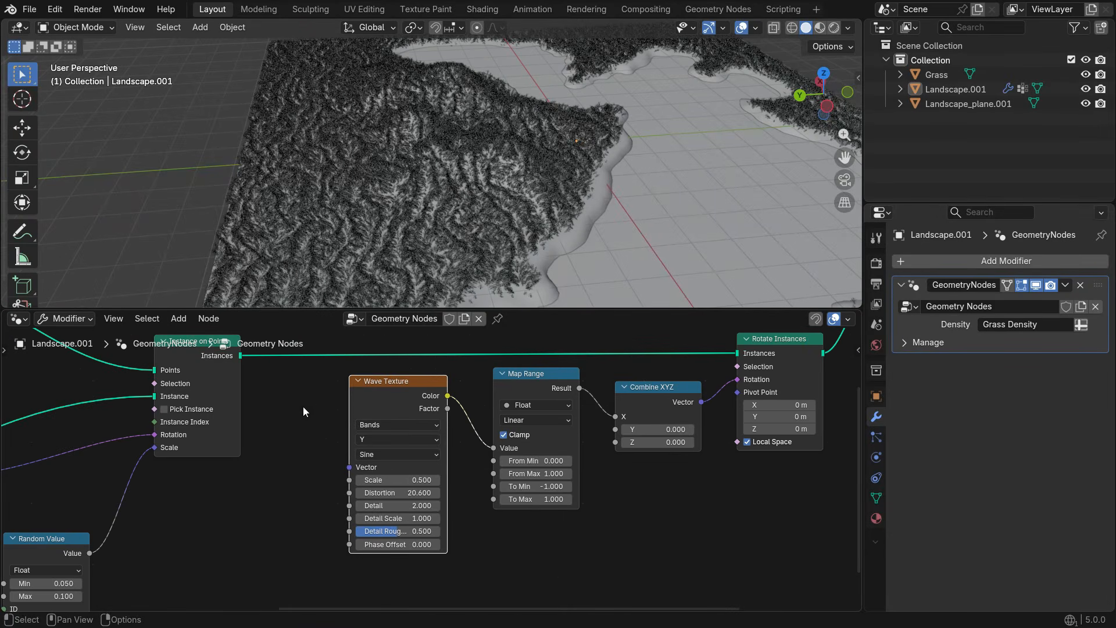
Move the Wave Texture, Map Range and Combine XYZ nodes together closer to Rotate Instances.
drag(294, 394, 661, 474)
key(g)
click(627, 541)
scroll(637, 465, down, 3)
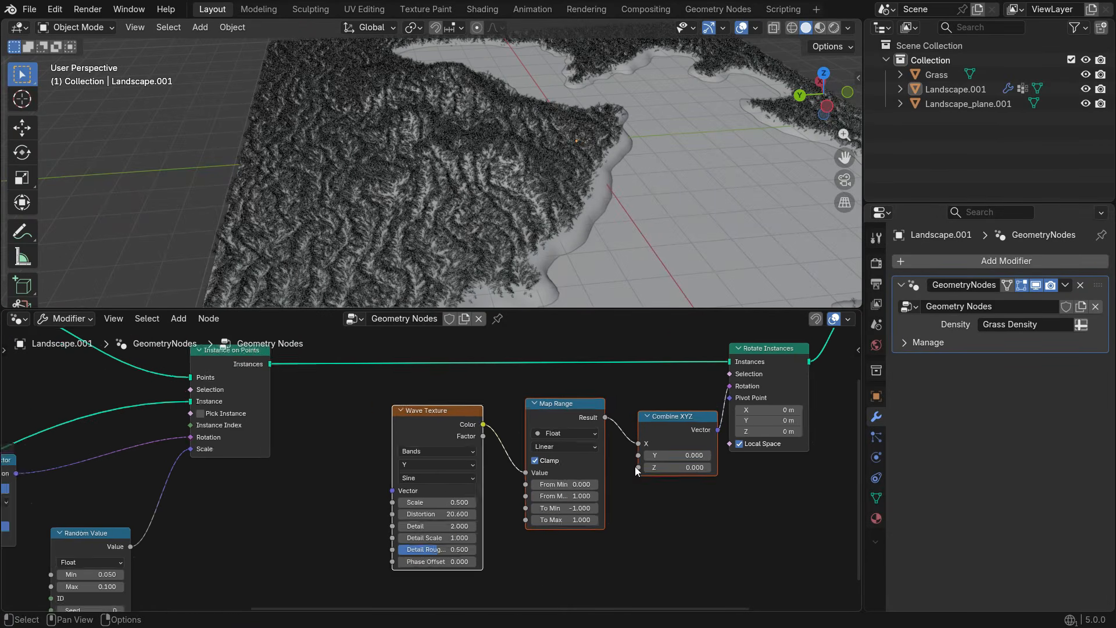
Insert a Vector Math node in Add mode and connect its output to the Wave Texture's Vector input.
scroll(383, 509, up, 5)
key(shift+a)
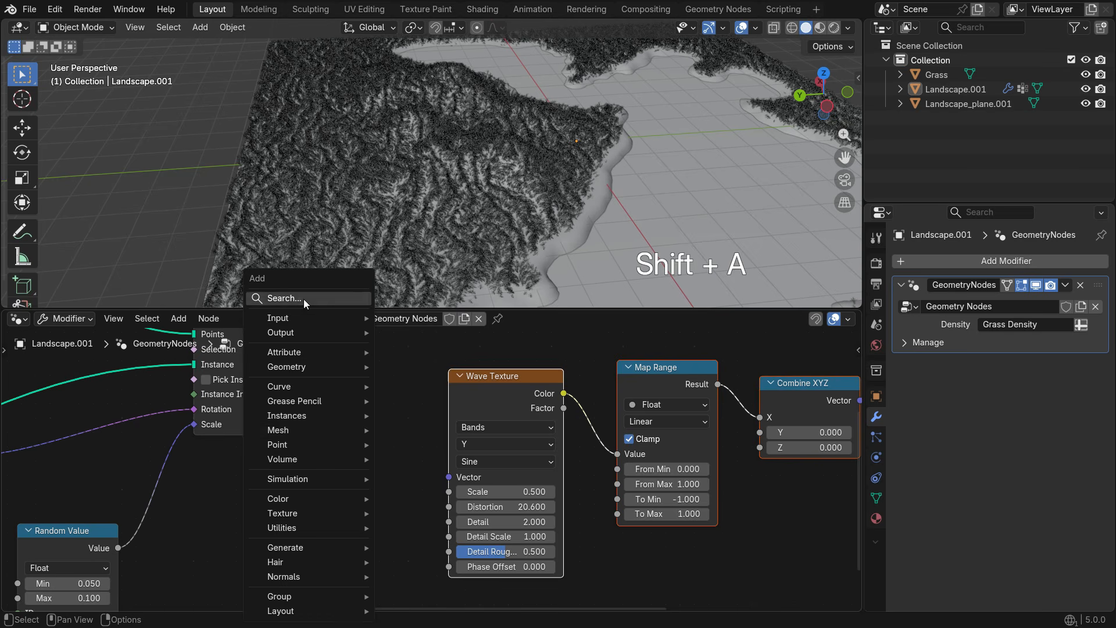
text(vector math)
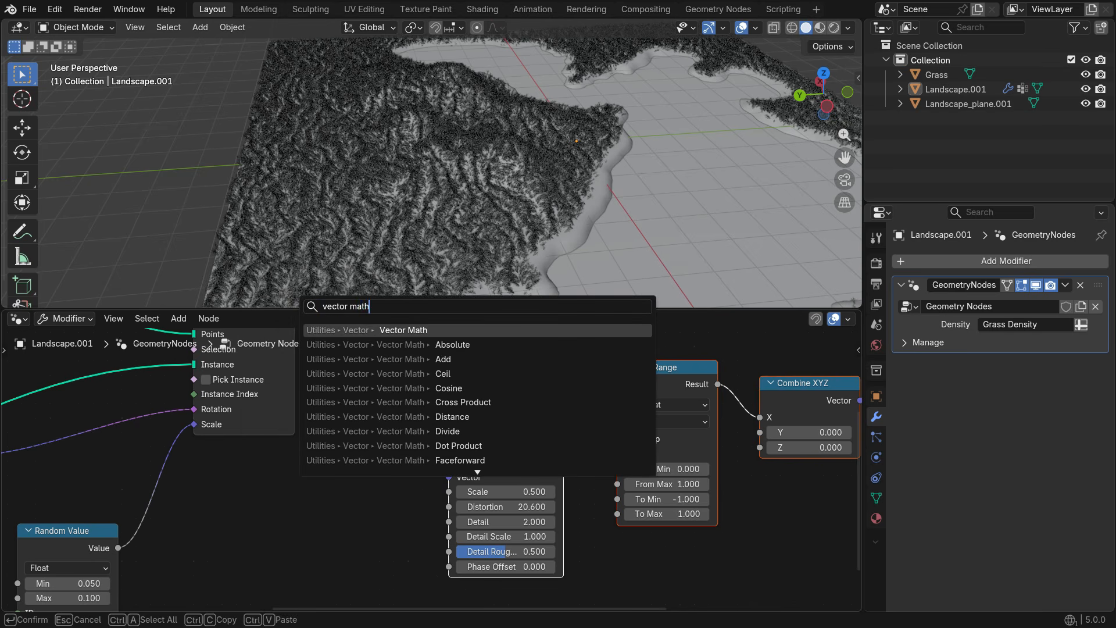
click(362, 329)
click(367, 476)
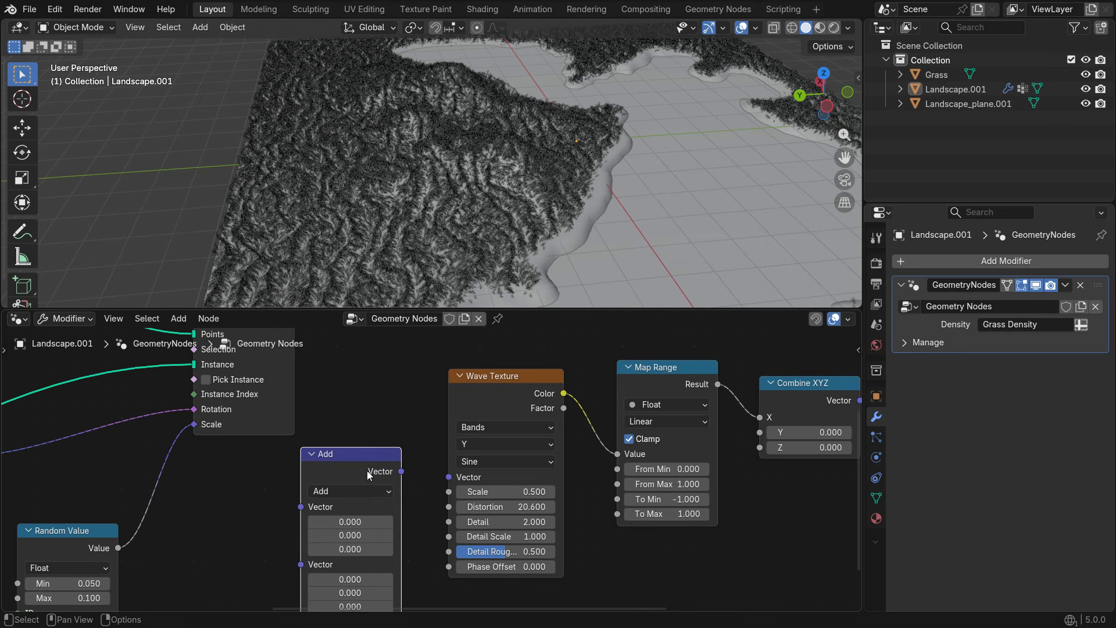
click(336, 493)
key(Escape)
drag(420, 465, 449, 477)
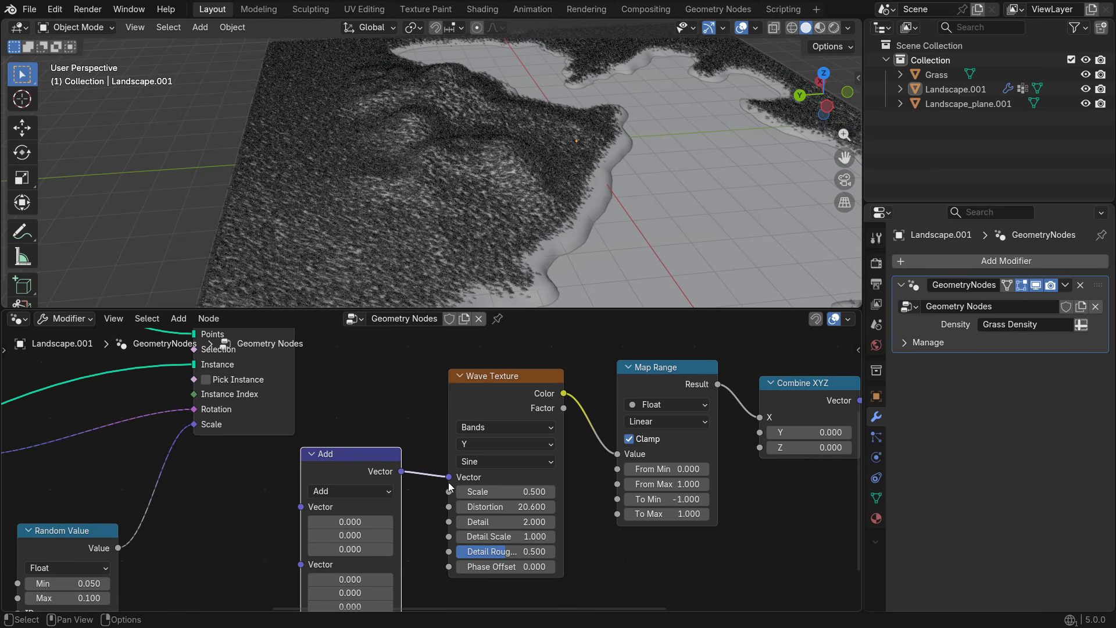
Add a Position node and connect it to the first Vector input of the Add node.
shift+middle_drag(449, 483, 654, 427)
key(shift+a)
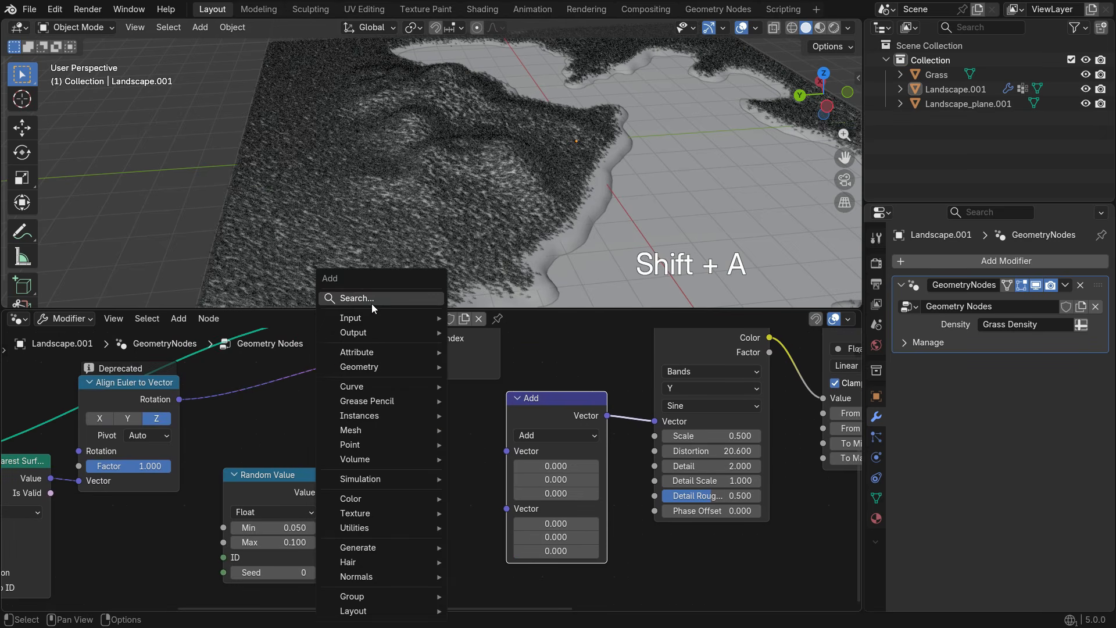
text(pos)
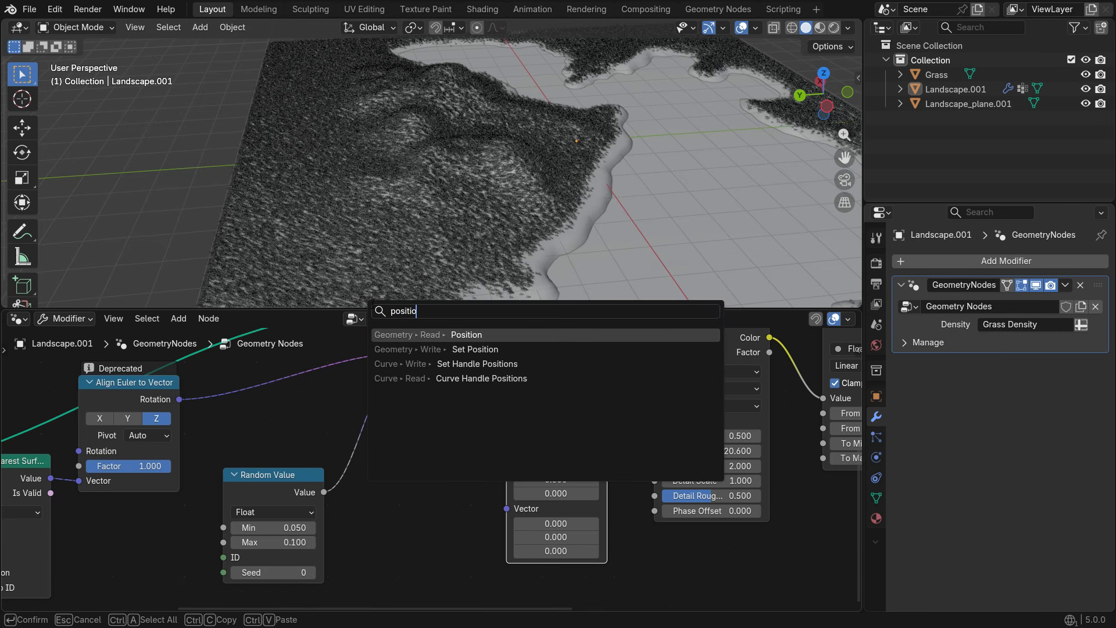
text(itio)
click(496, 329)
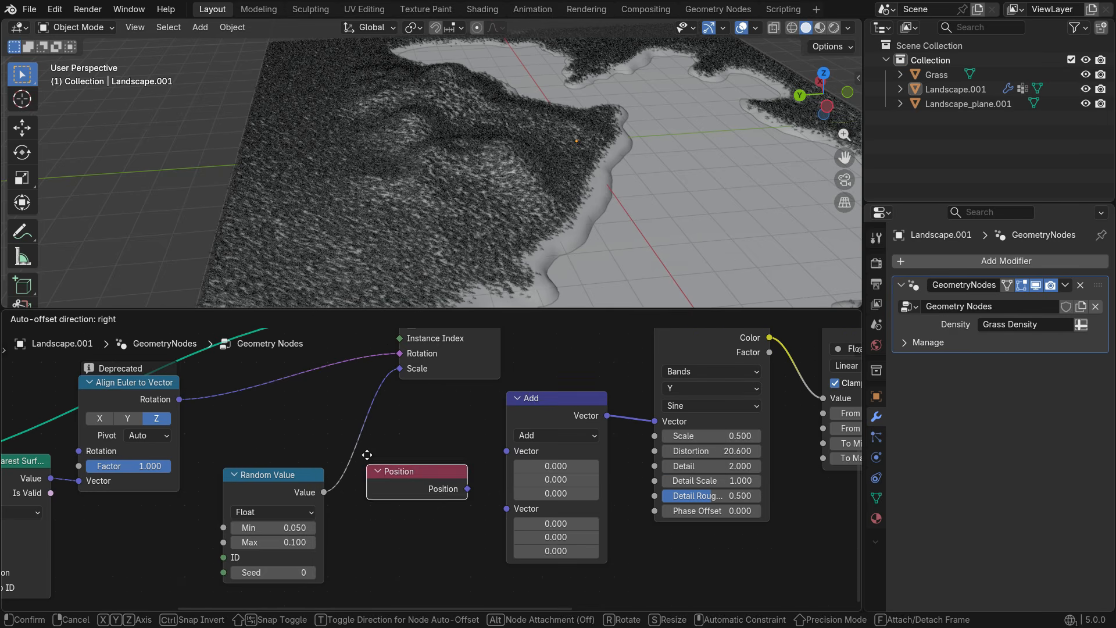
click(364, 447)
drag(506, 456, 506, 457)
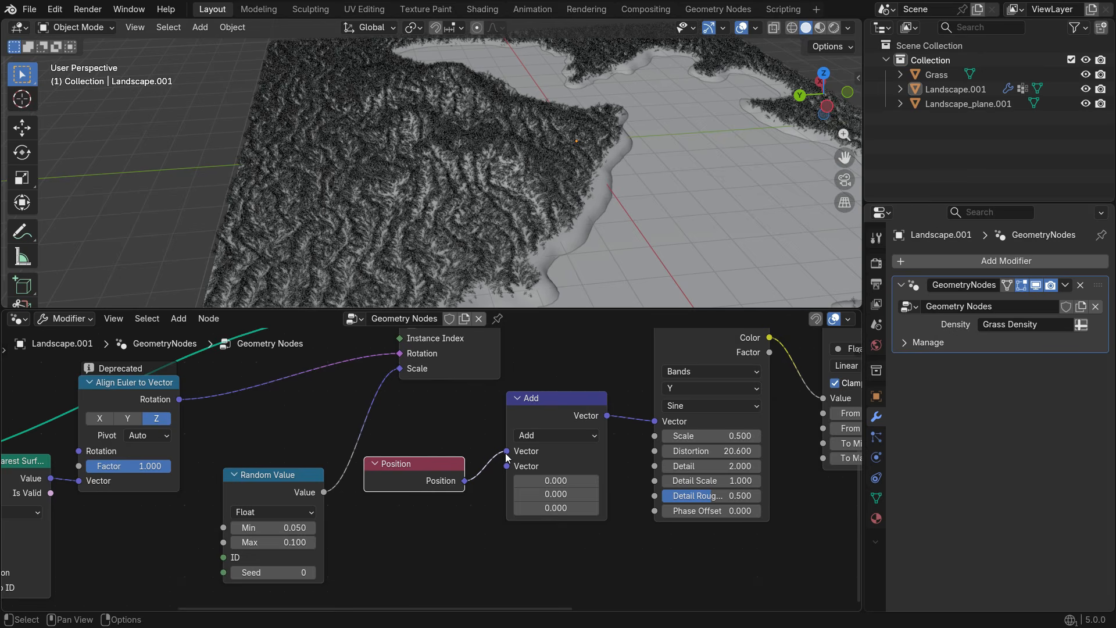
Drive the Y component of the Add node's second vector with the expression #frame.
scroll(571, 475, up, 2)
mouse_move(549, 500)
mouse_down()
mouse_move(598, 499)
mouse_move(530, 500)
mouse_move(601, 499)
mouse_move(544, 498)
mouse_move(566, 504)
mouse_up()
text(0)
key(Return)
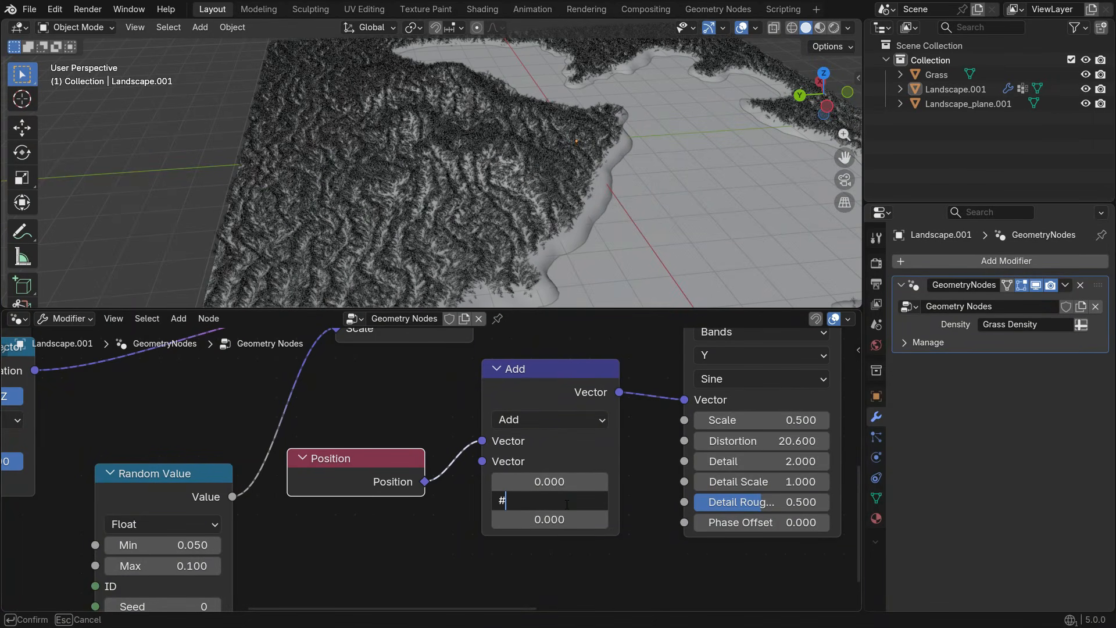
text(#frame)
key(Return)
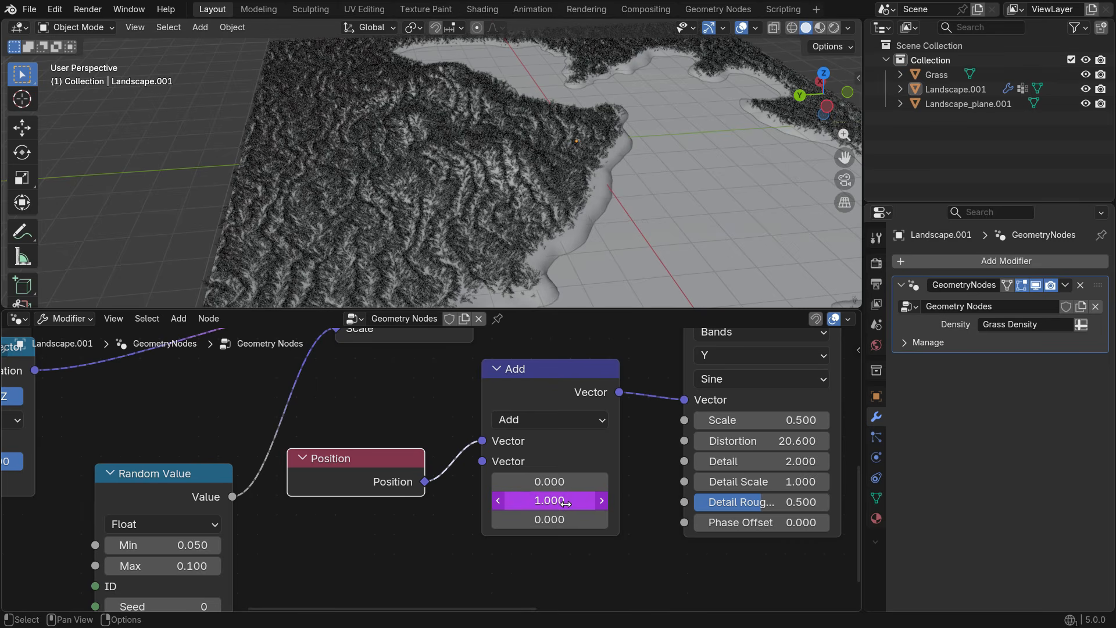
Play the animation, examine how the wave pattern moves across the grass, and stop the playback.
key(space)
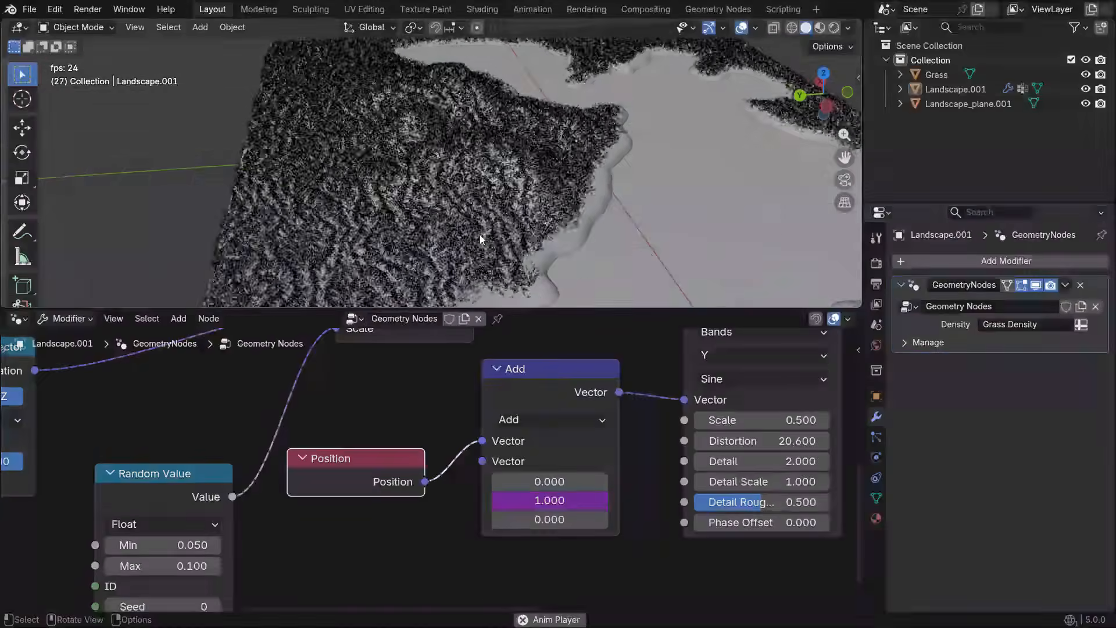
scroll(473, 212, down, 5)
scroll(485, 222, up, 6)
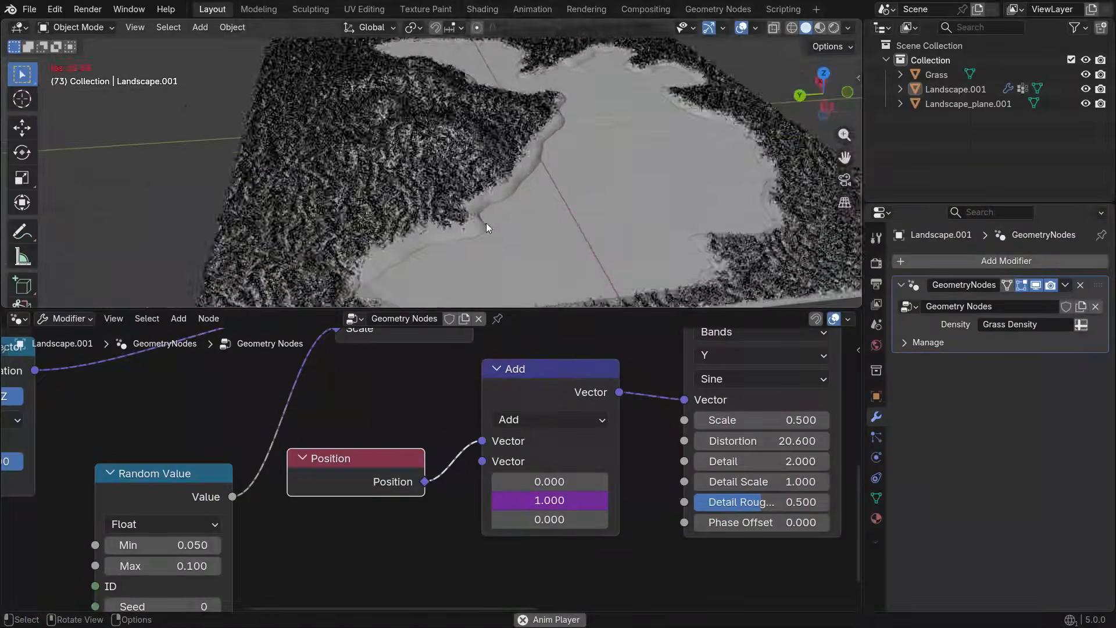
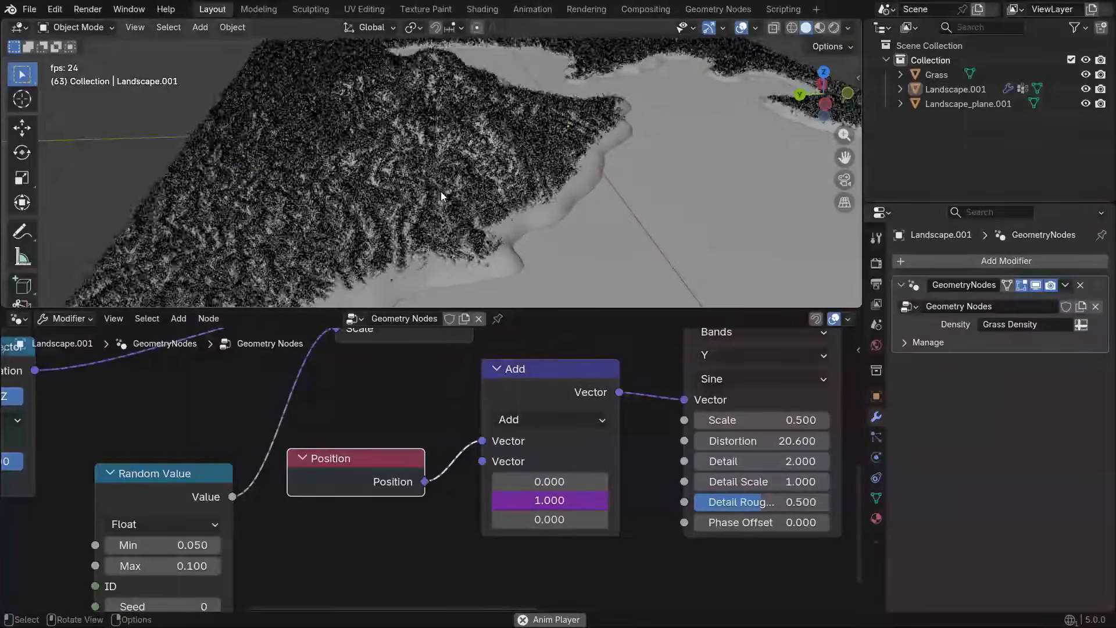
key(space)
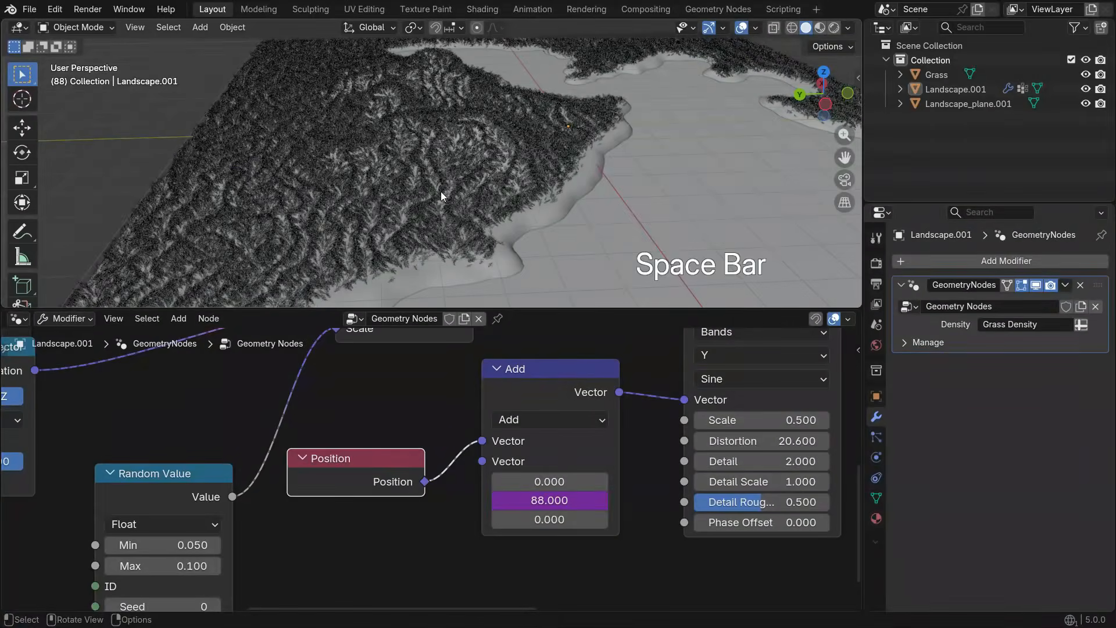
Change the Add node's Y driver expression to frame/20 and replay the animation from the first frame.
key(shift+Left)
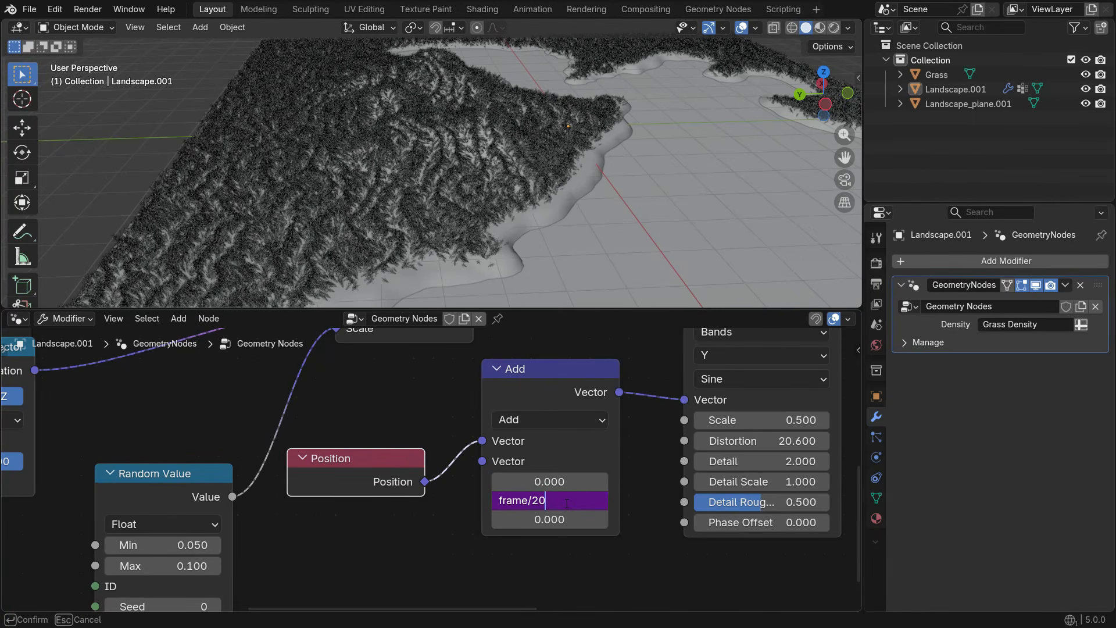
key(Return)
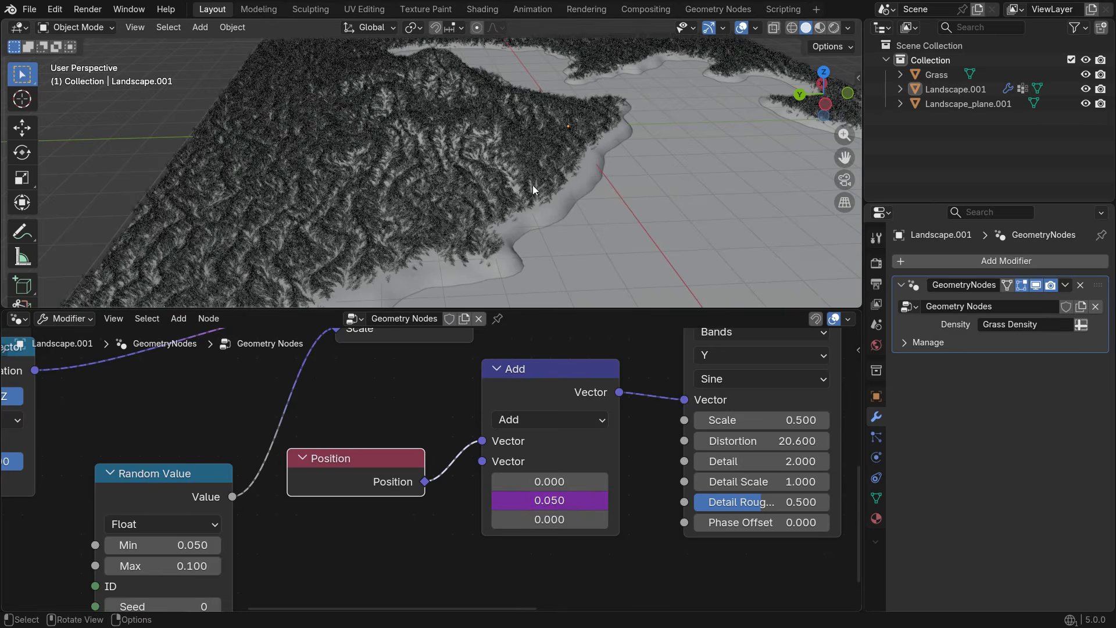
key(space)
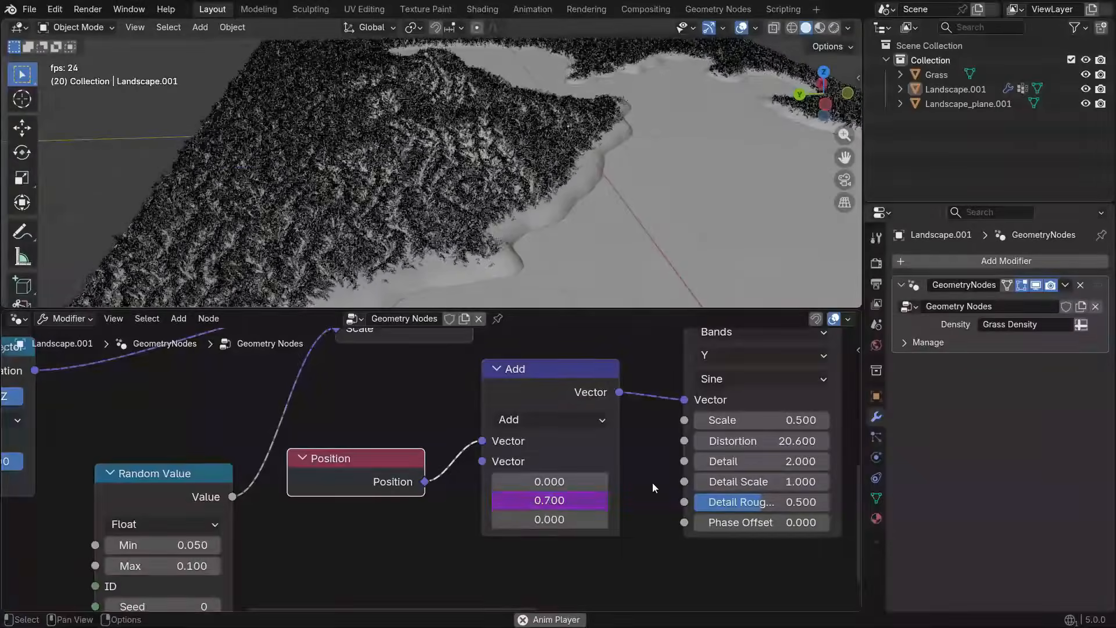
Set the Wave Texture's Scale to 0.3 and examine the moving grass from another angle.
shift+middle_drag(639, 472, 449, 512)
click(583, 462)
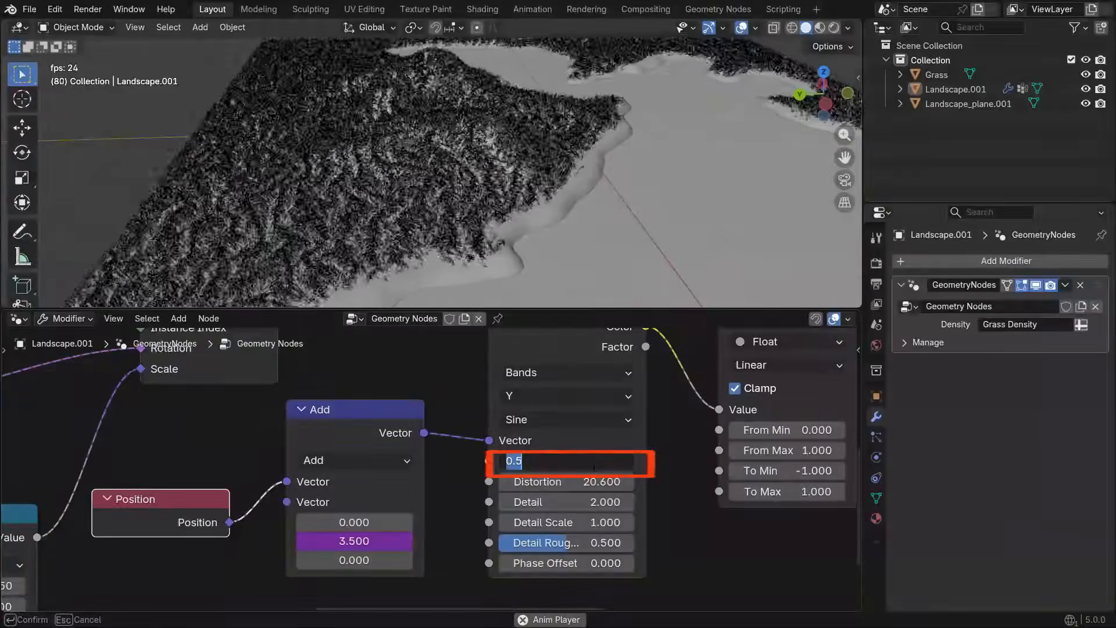
text(0.3)
key(Return)
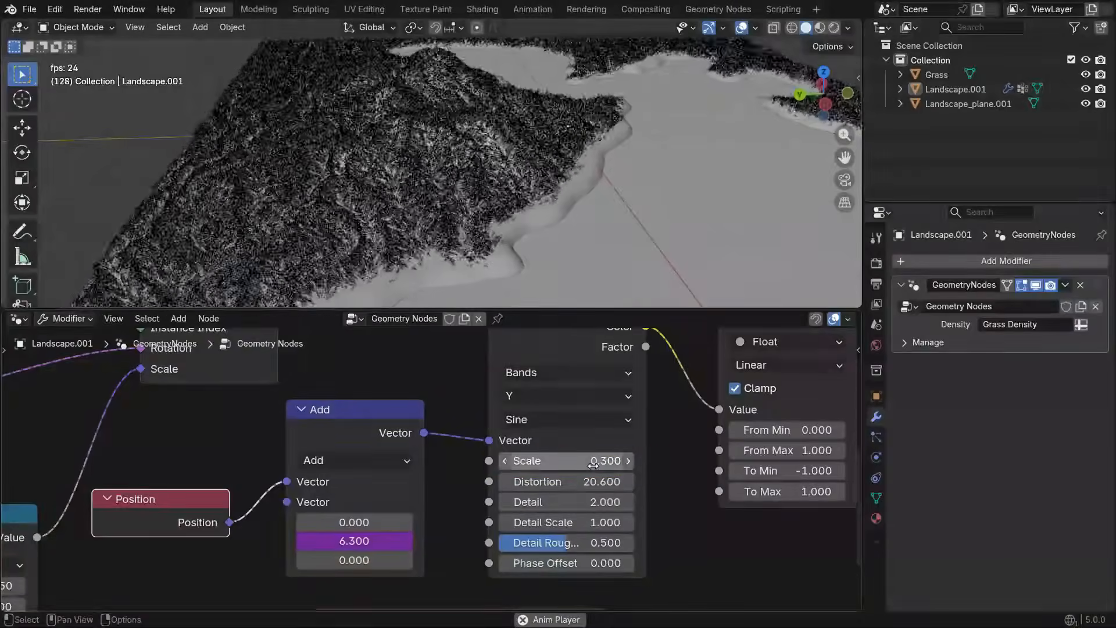
middle_drag(500, 145, 438, 232)
scroll(452, 208, up, 5)
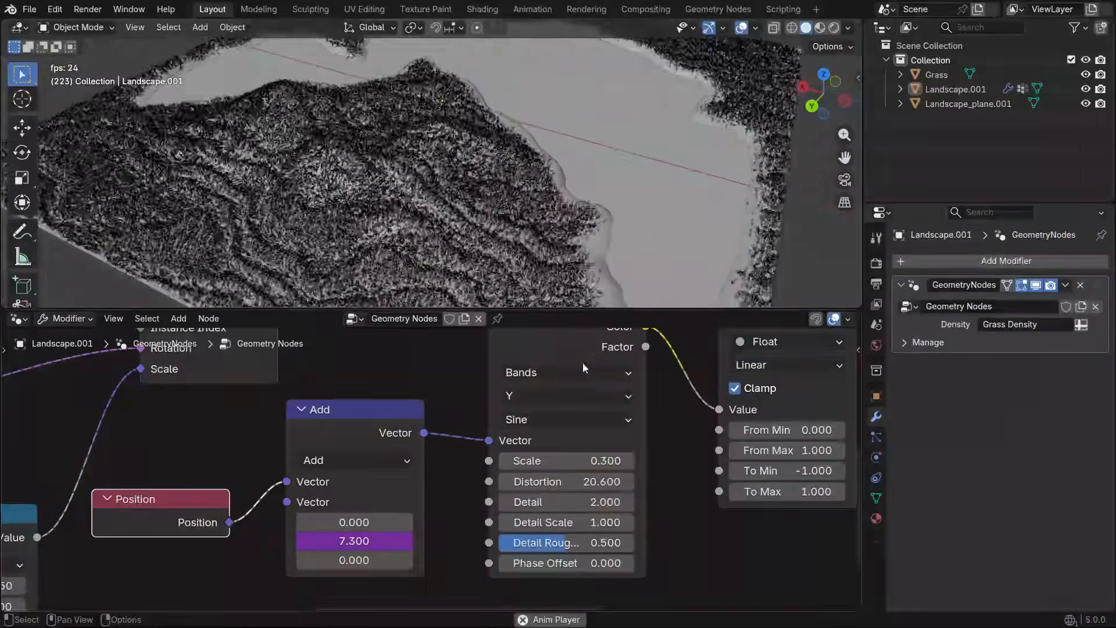
Try a Wave Texture Scale of 0.2, and return it to 0.3.
click(588, 460)
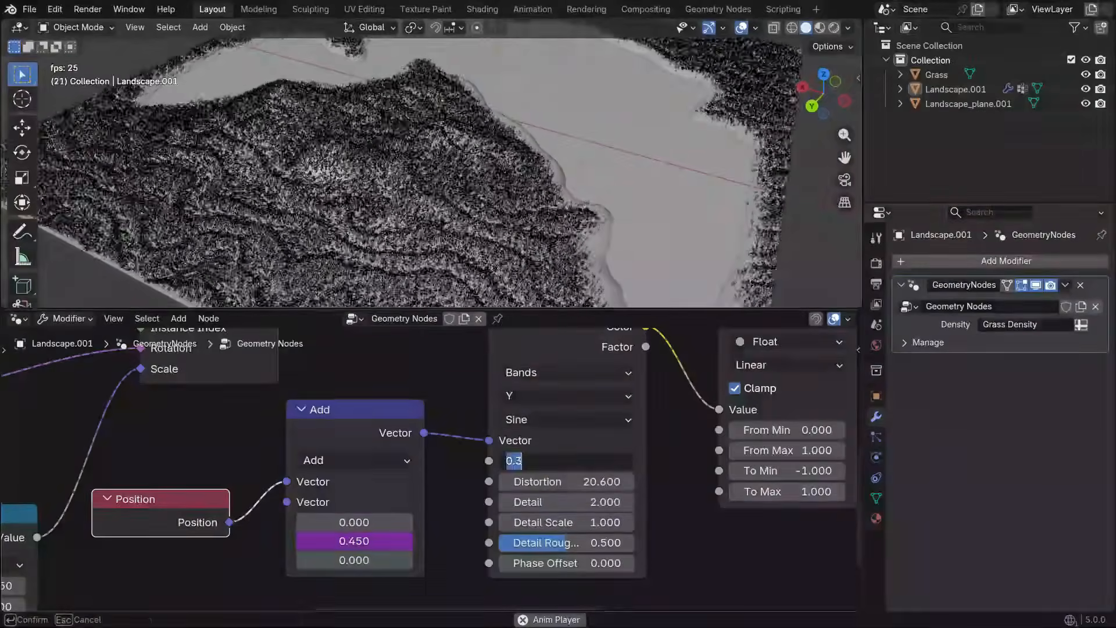
text(0.2)
key(Return)
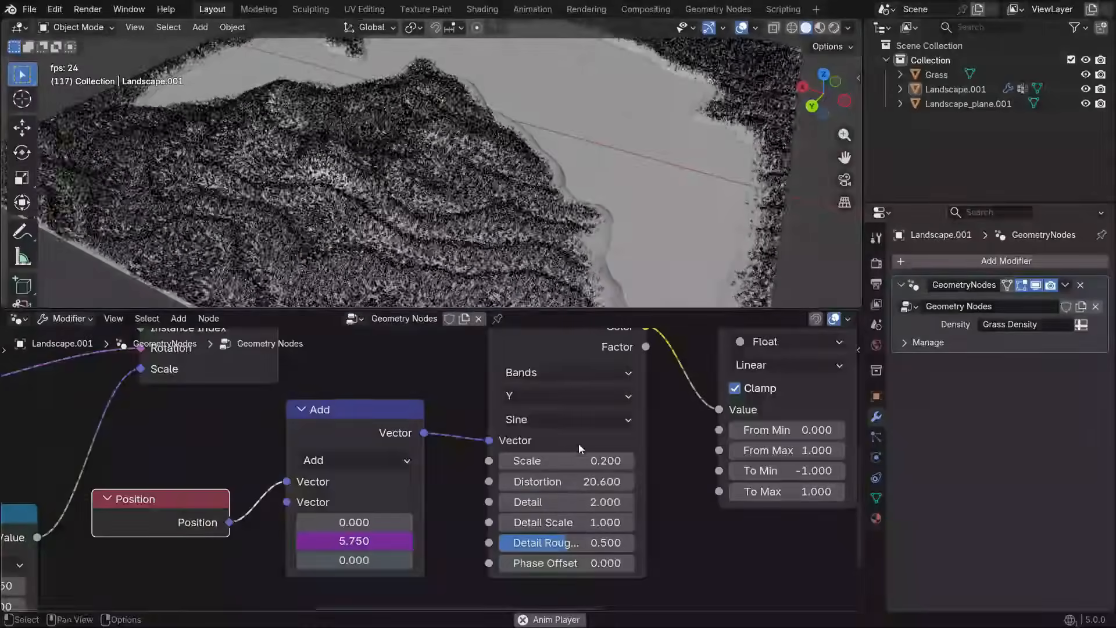
click(589, 460)
text(0.3)
key(Return)
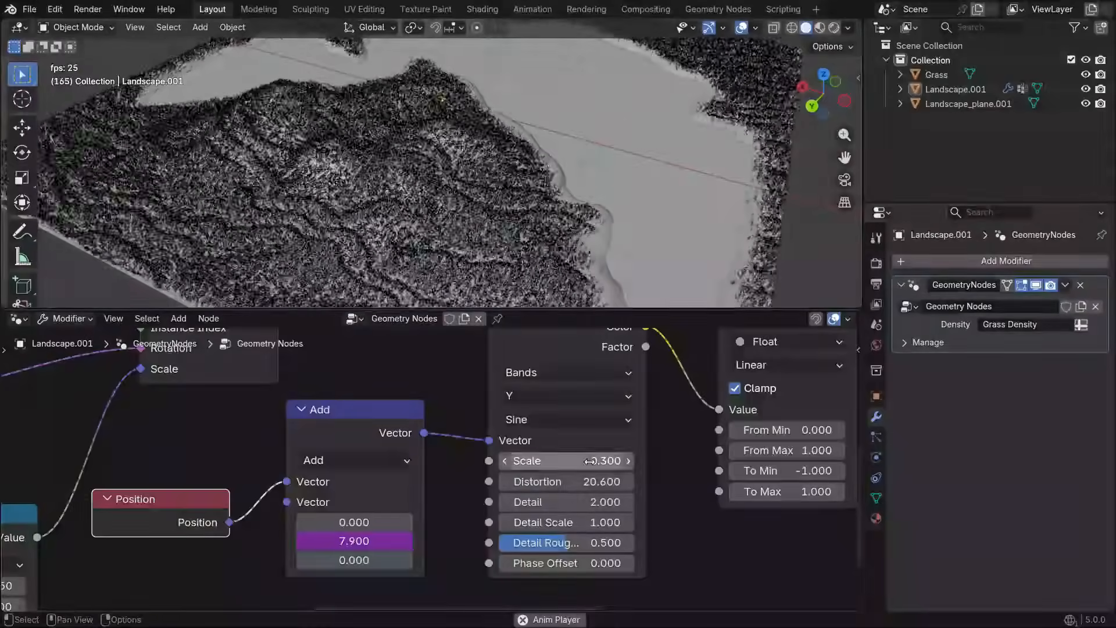
Examine the animated grass on the hillside from a low, close view and stop the playback.
scroll(557, 250, down, 4)
middle_drag(442, 208, 558, 238)
scroll(530, 200, up, 4)
scroll(558, 238, up, 1)
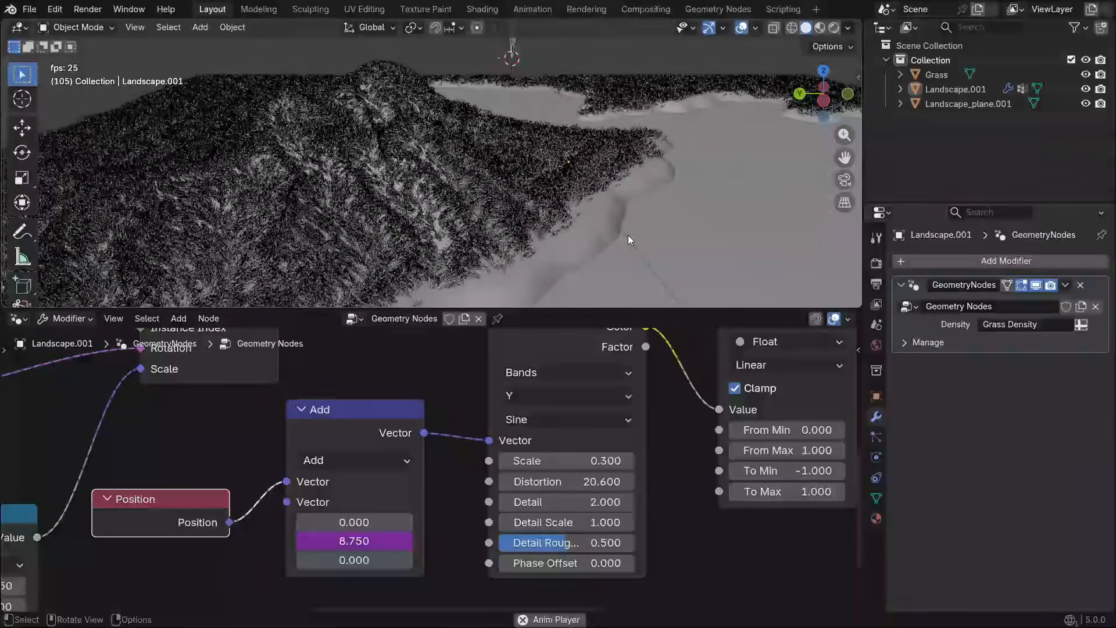
key(space)
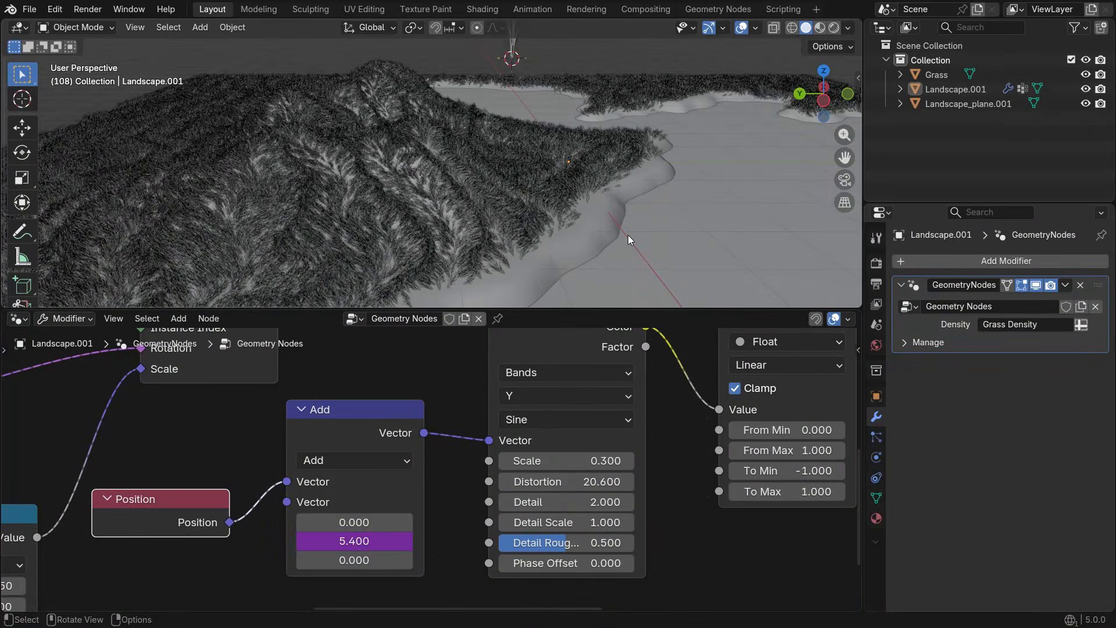
Switch the 3D viewport to Rendered shading.
key(z)
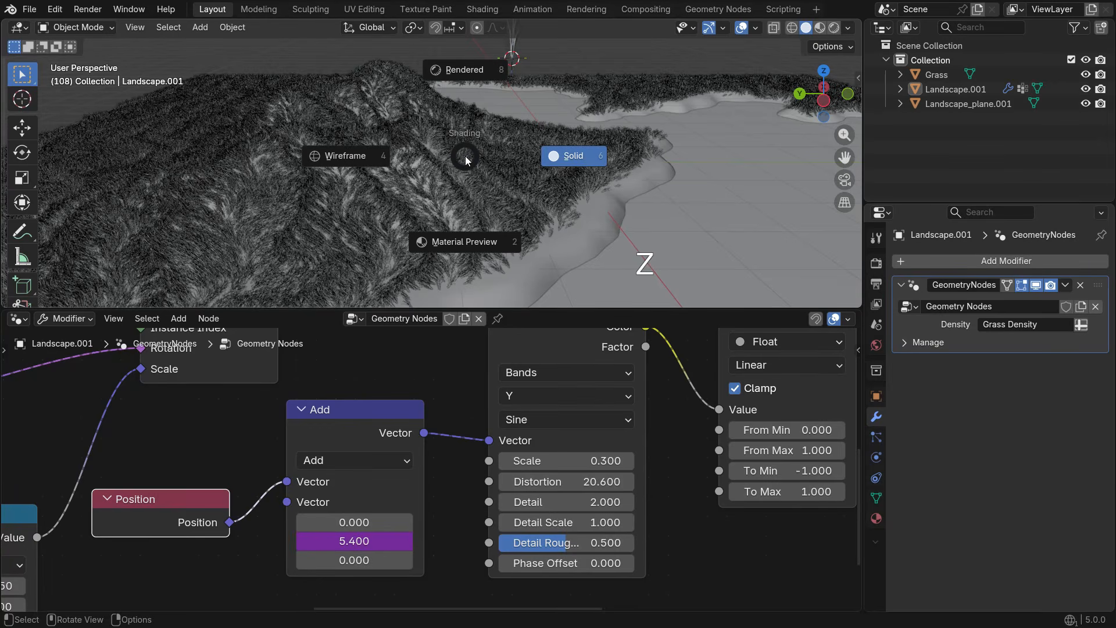
click(463, 73)
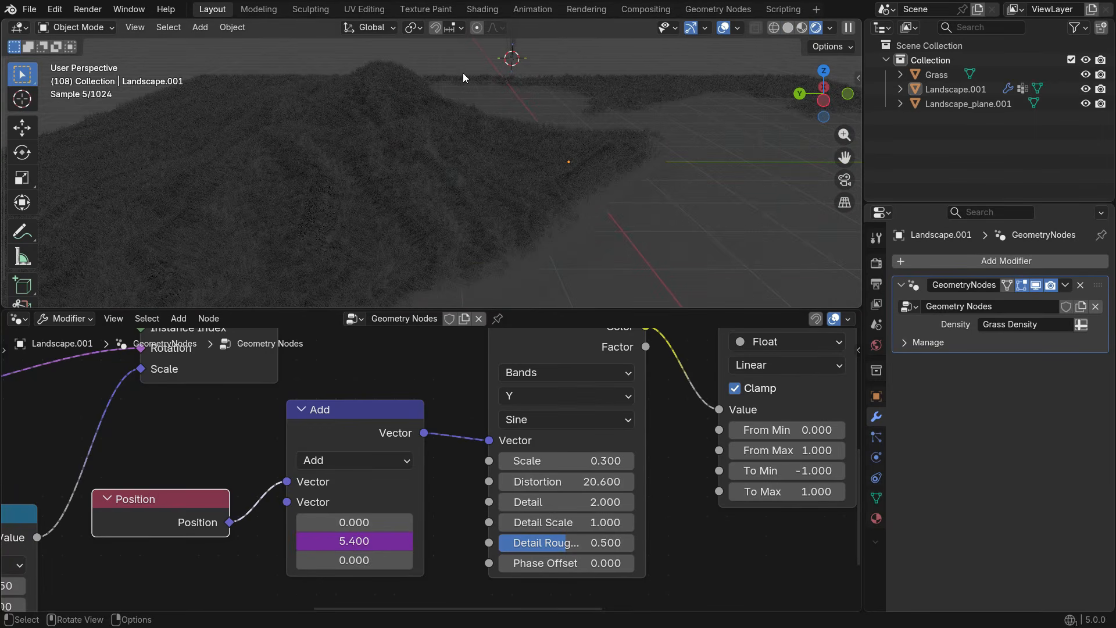
Change the render engine to EEVEE and enable Raytracing.
click(876, 263)
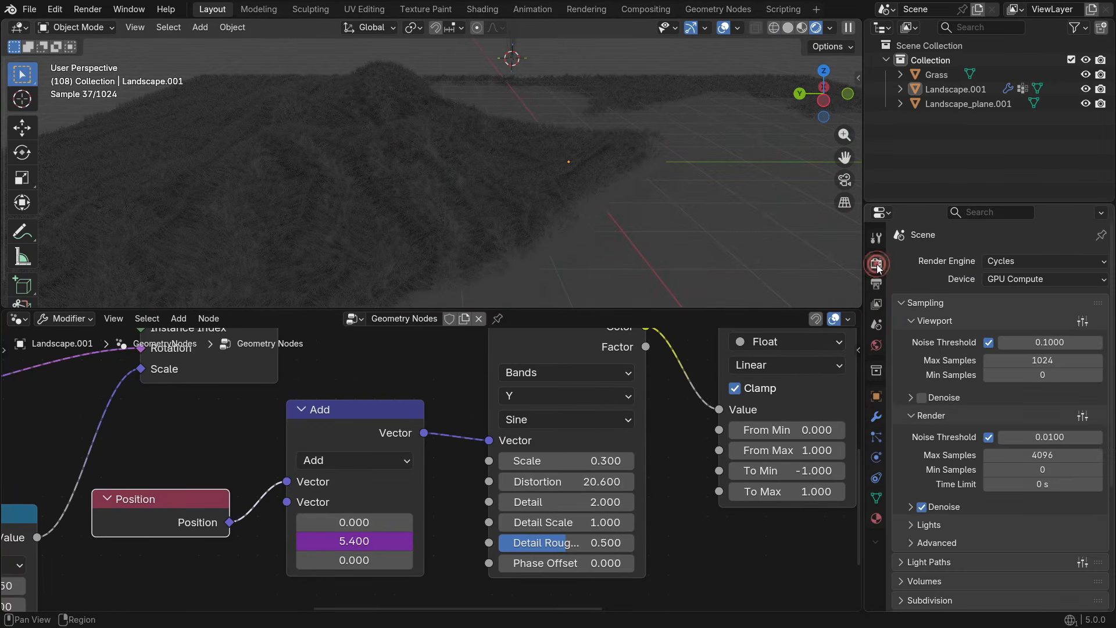
click(1027, 260)
click(1011, 280)
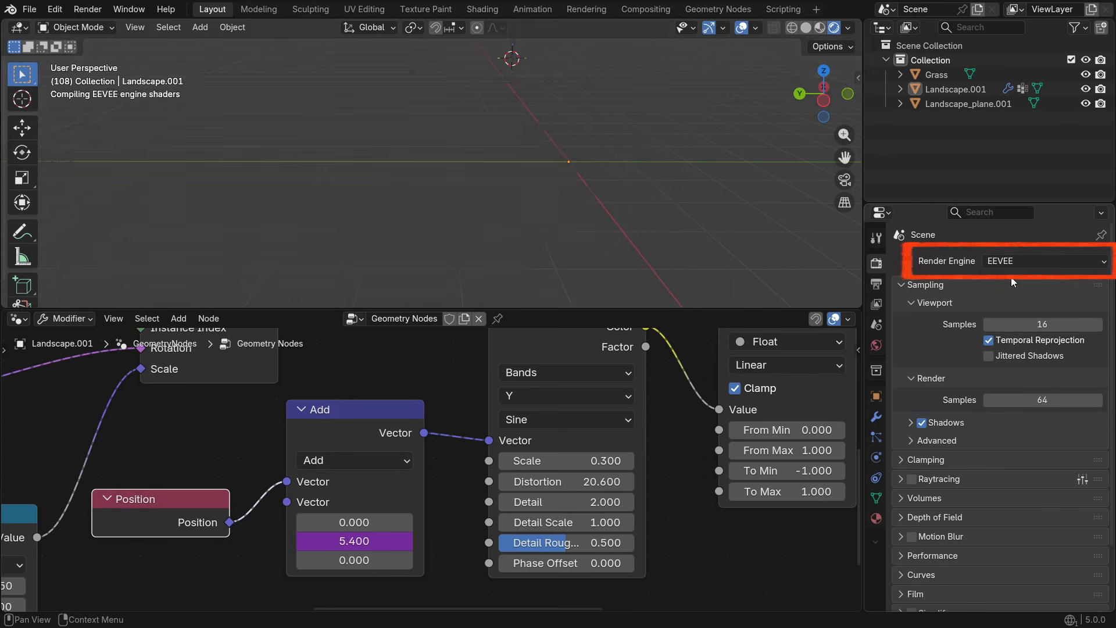
click(912, 479)
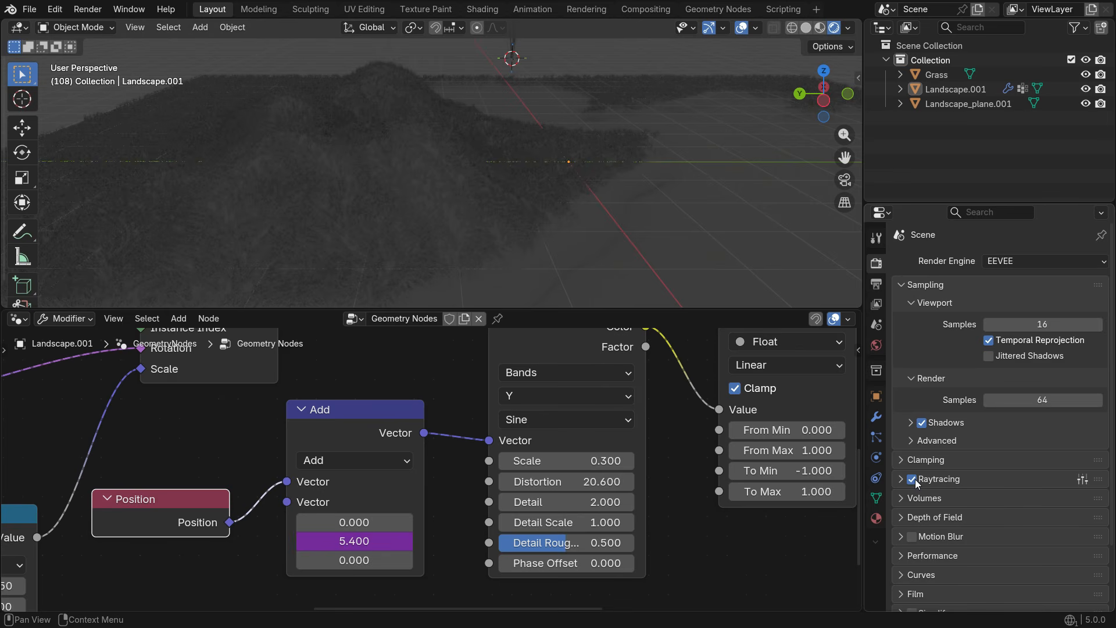
Use an Environment Texture as the World background color.
click(874, 345)
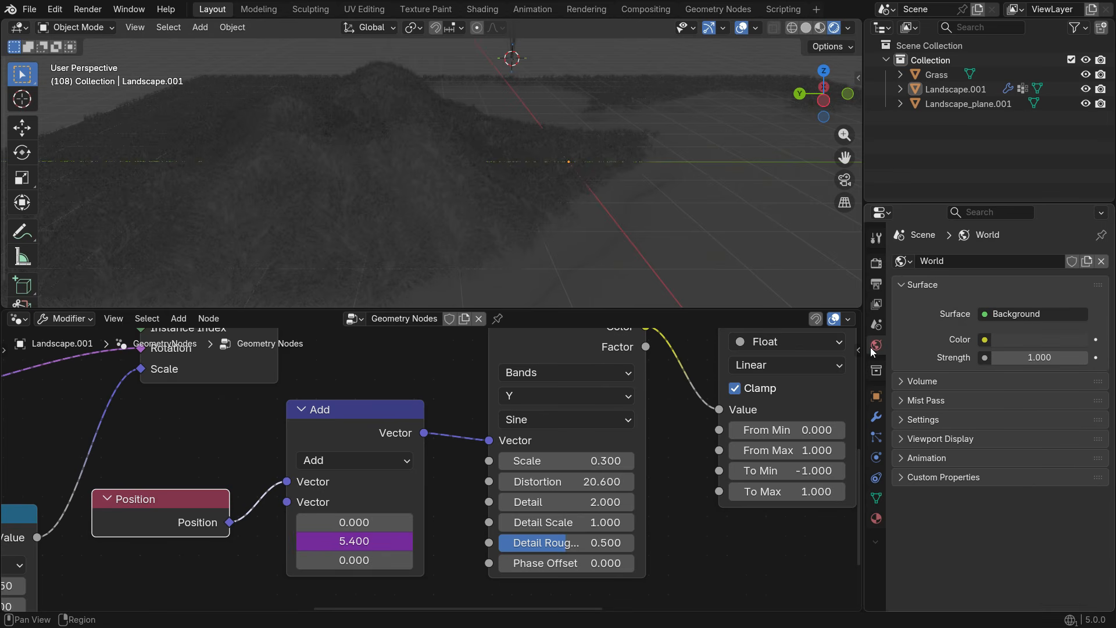
click(984, 339)
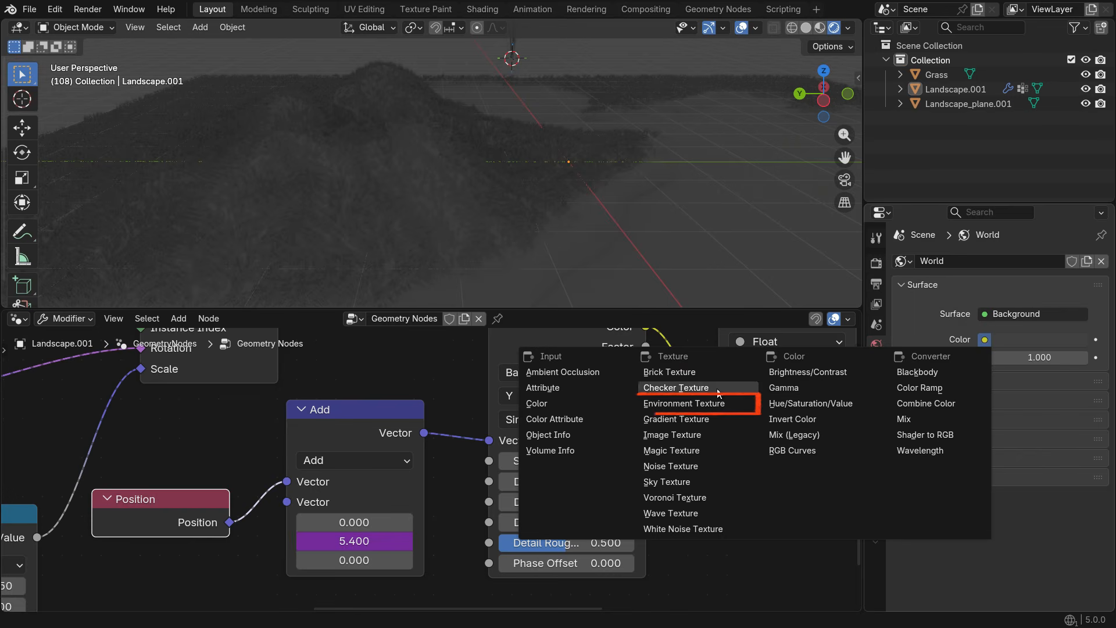
click(738, 404)
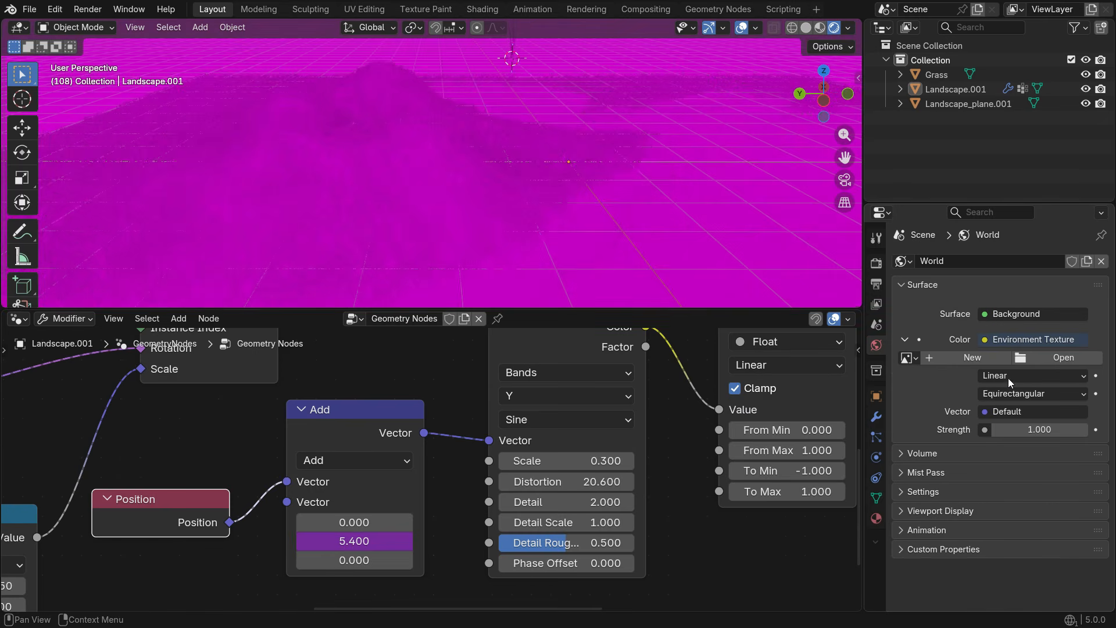
Load signal_hill_sunrise_2k.hdr from the HDRI folder into the World's Environment Texture.
click(1039, 359)
click(147, 431)
scroll(326, 392, down, 5)
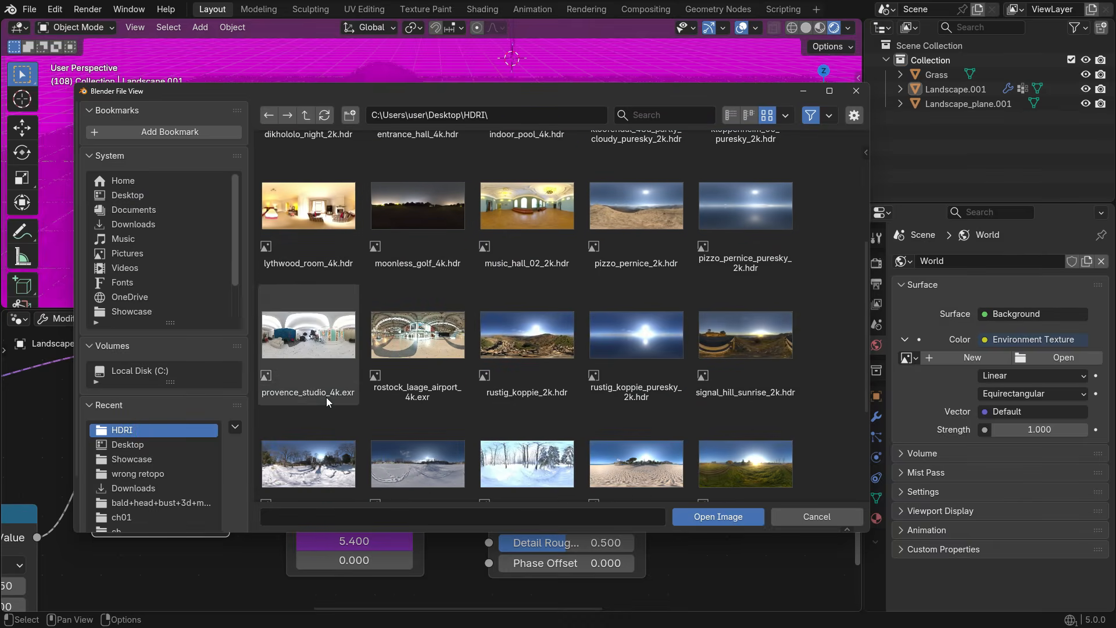
click(720, 337)
click(703, 516)
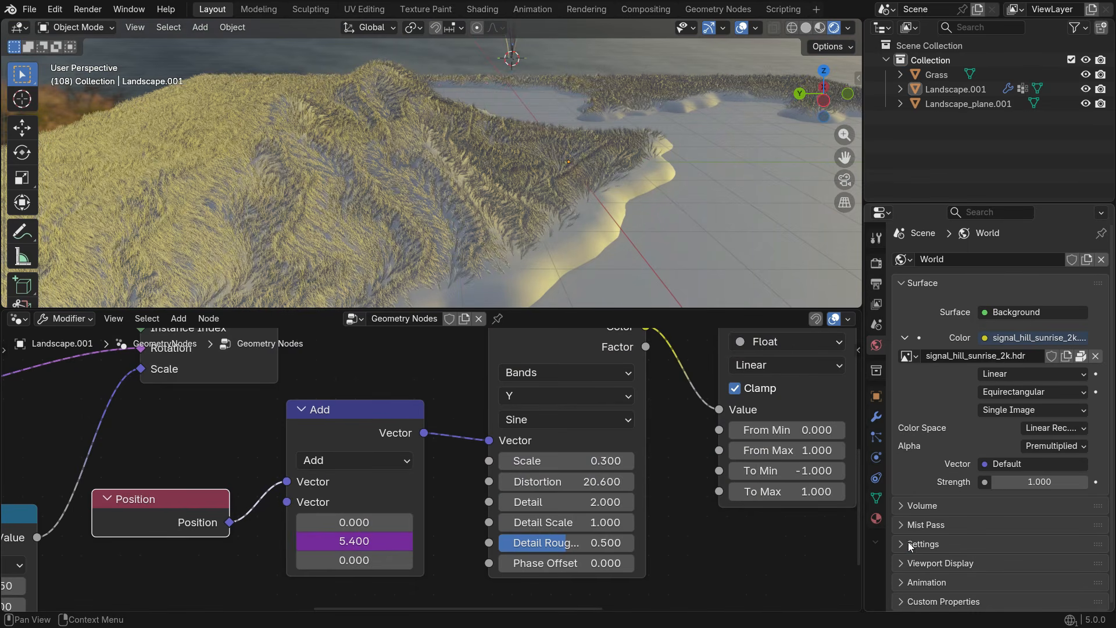
Enable Shadow for the Sun in the World settings and check the shading on the landscape.
click(909, 545)
scroll(909, 546, down, 5)
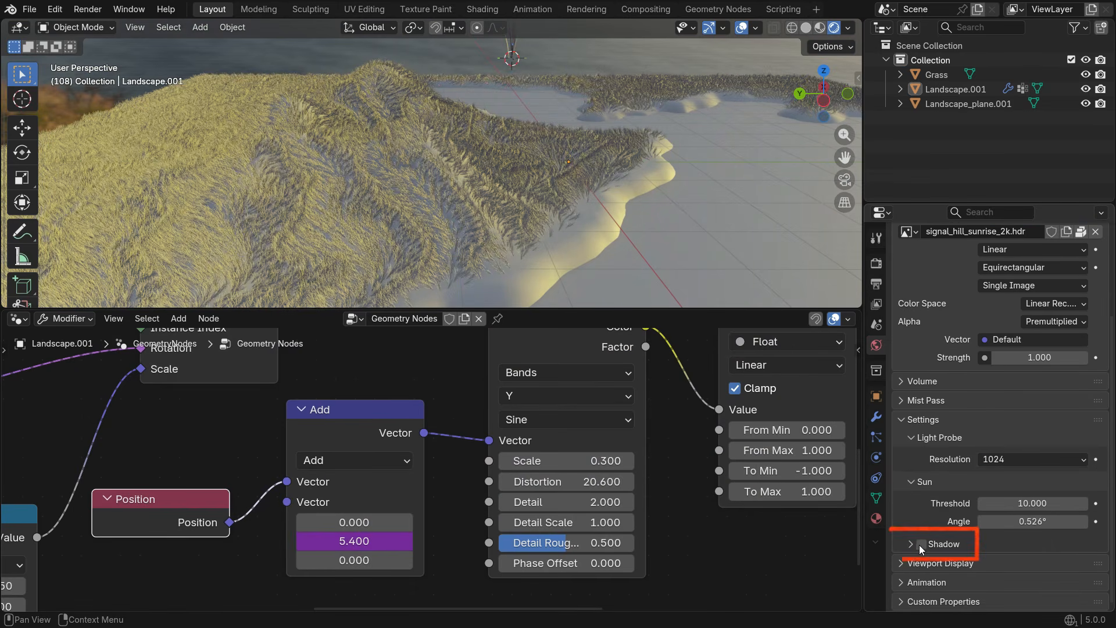
click(923, 545)
scroll(458, 194, down, 3)
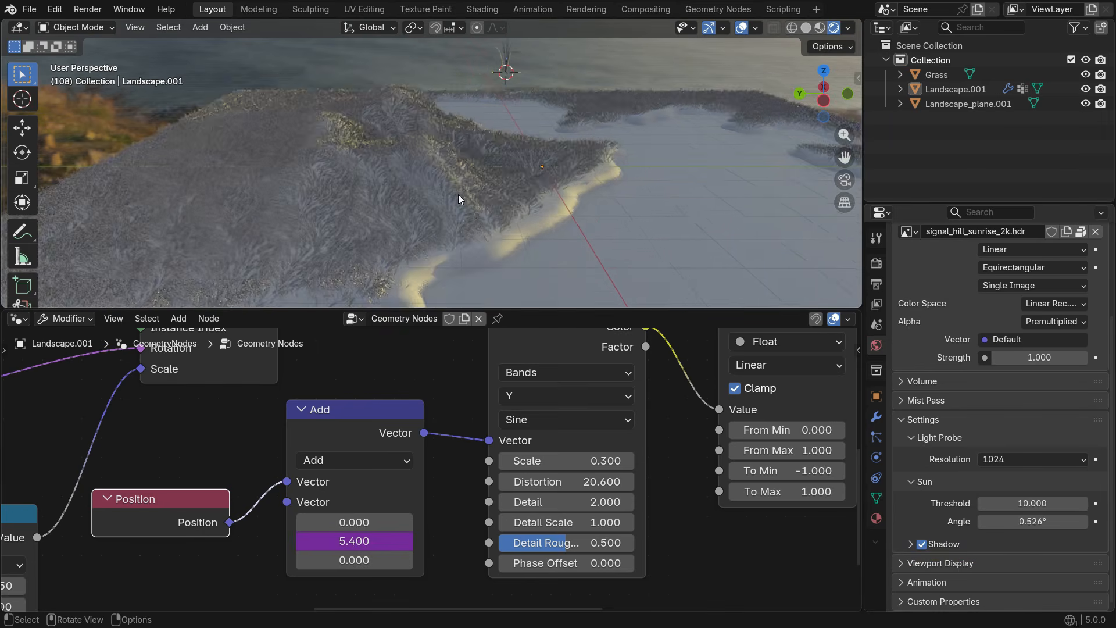
Switch the node area to the Shader Editor and create a new material for the Grass object.
click(26, 319)
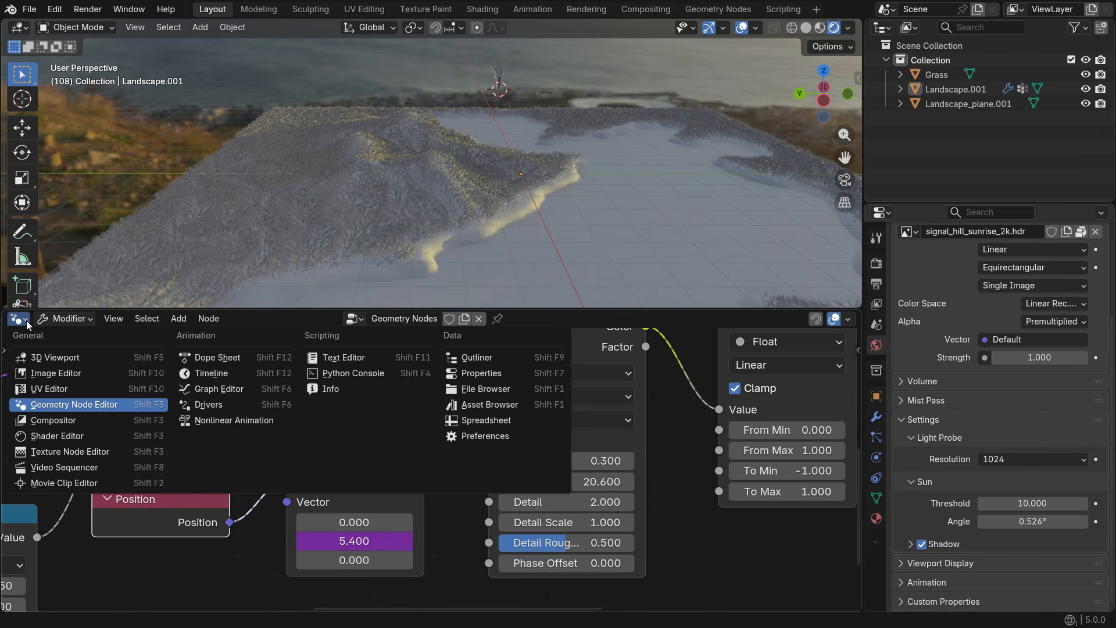
click(92, 434)
scroll(518, 53, up, 8)
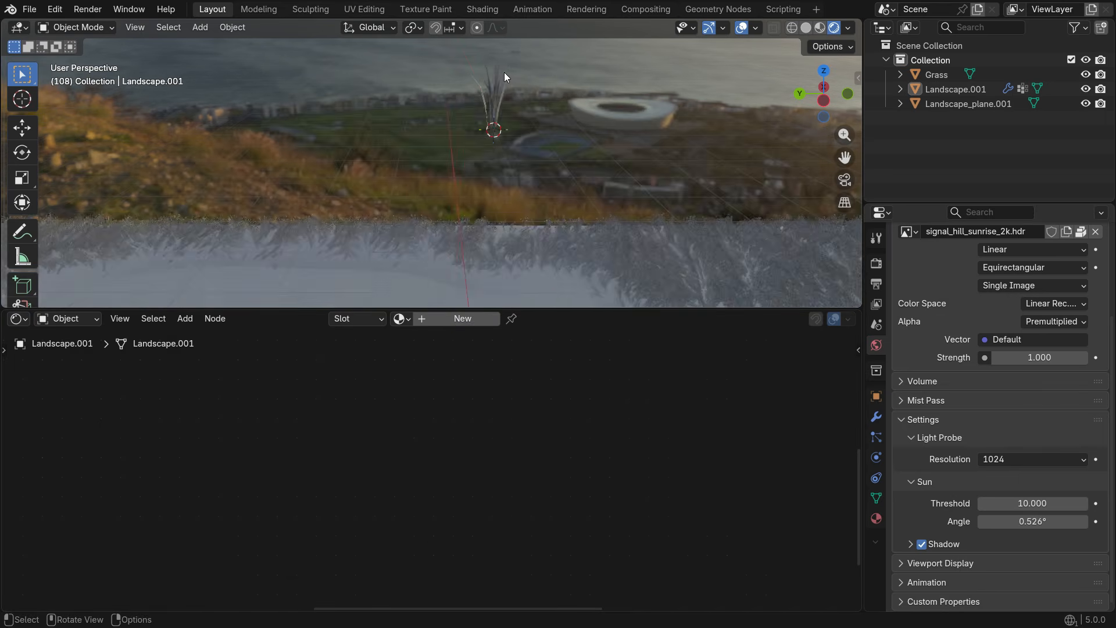
click(485, 128)
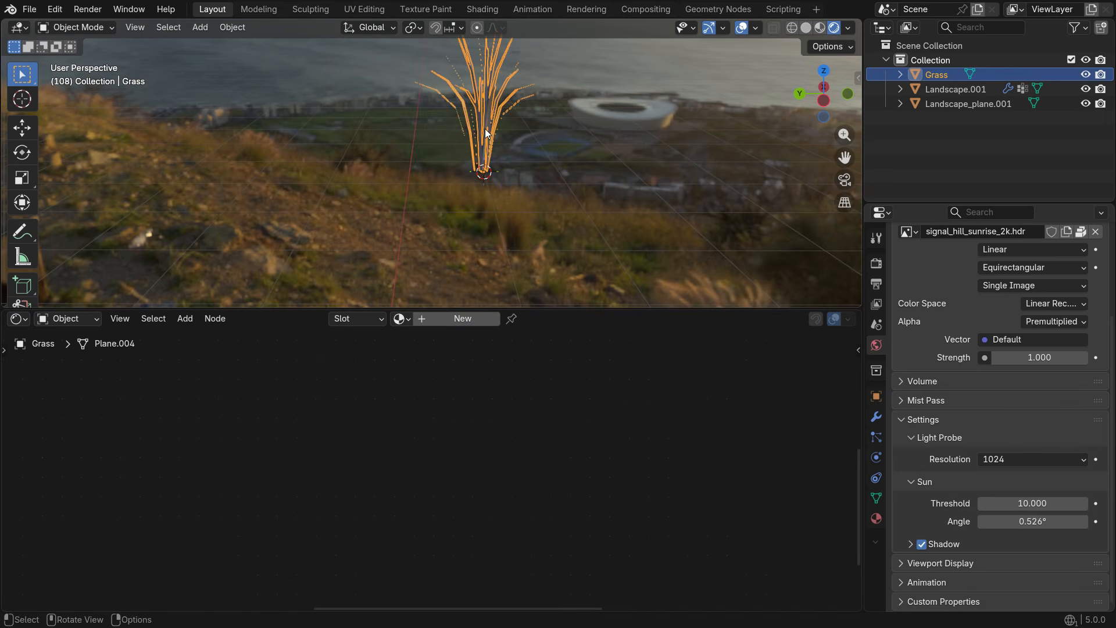
click(455, 318)
Set the Principled BSDF's Base Color to dark green #097F00 on the grass material.
scroll(468, 167, down, 5)
scroll(468, 168, down, 3)
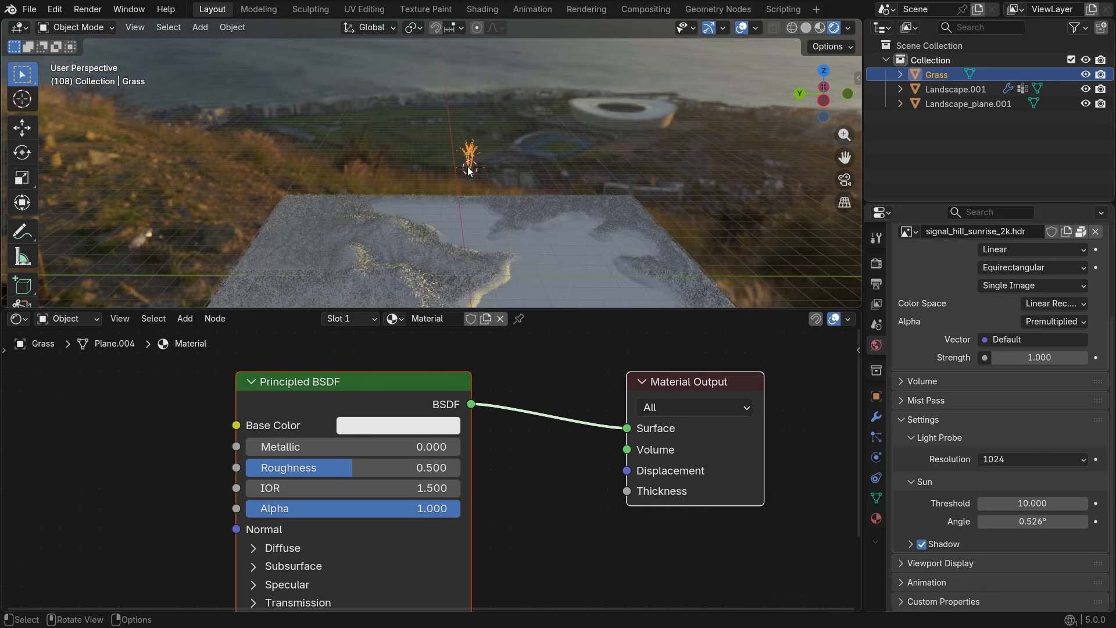
shift+middle_drag(488, 270, 431, 248)
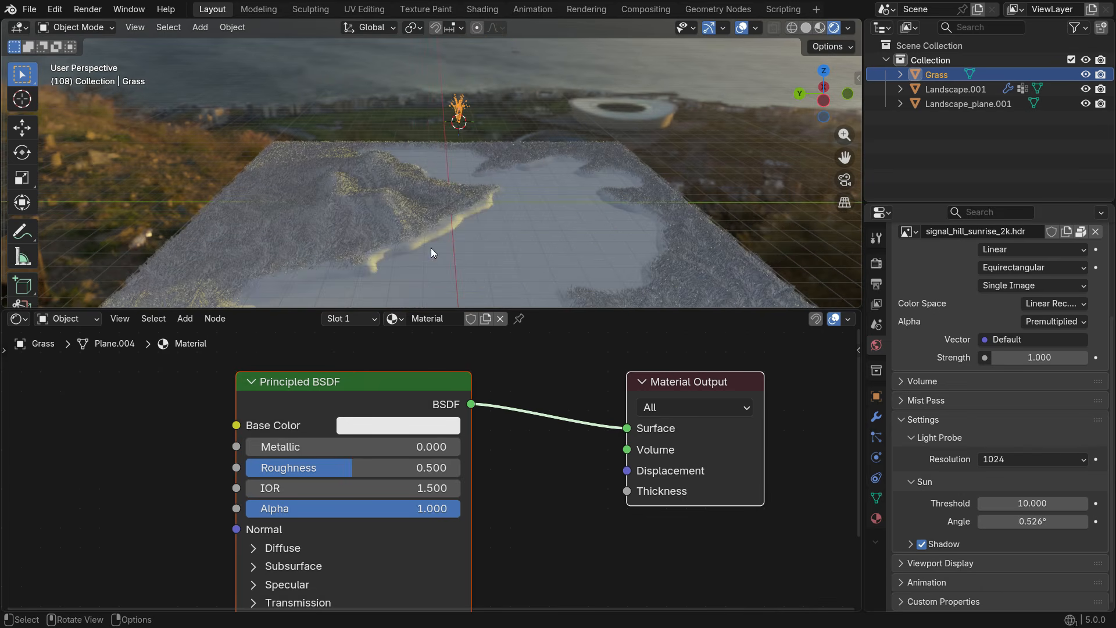
click(393, 424)
drag(422, 170, 368, 140)
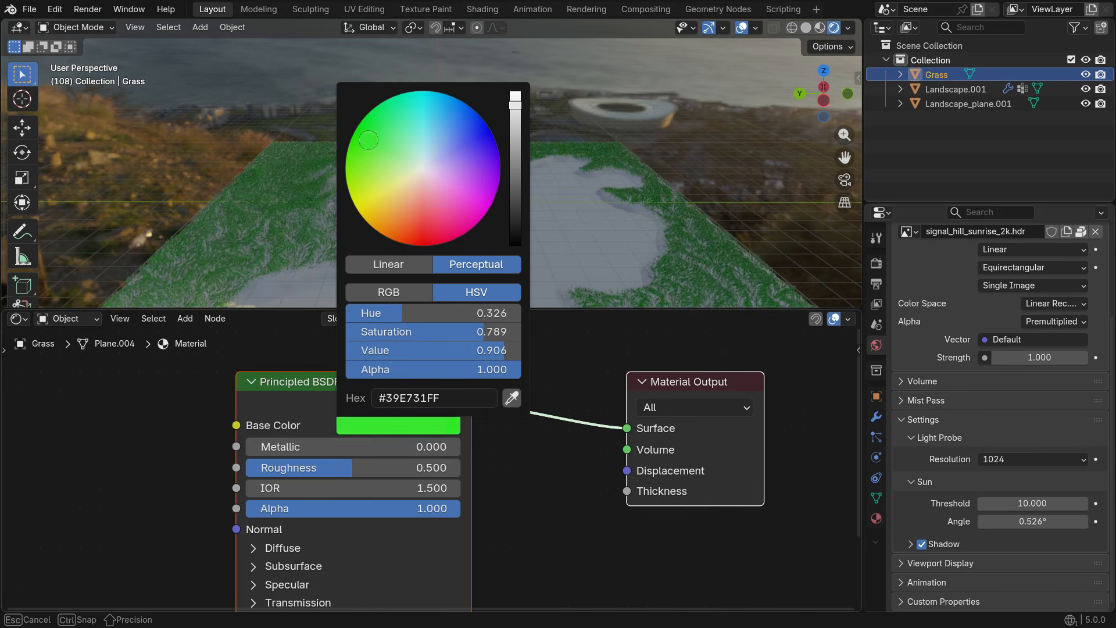
drag(511, 116, 511, 183)
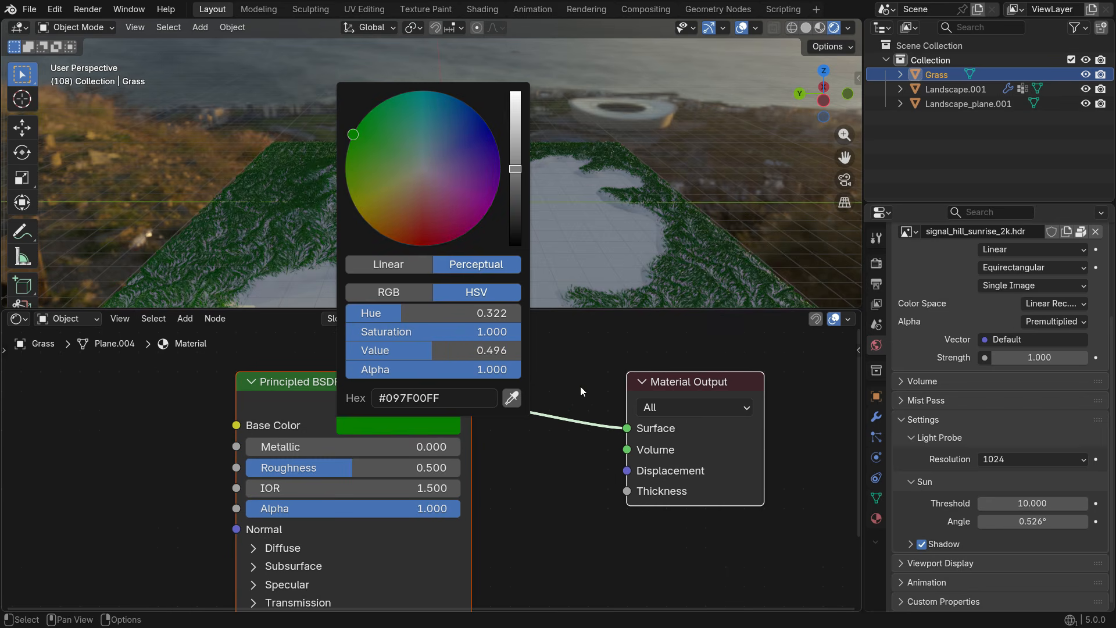
scroll(451, 225, up, 4)
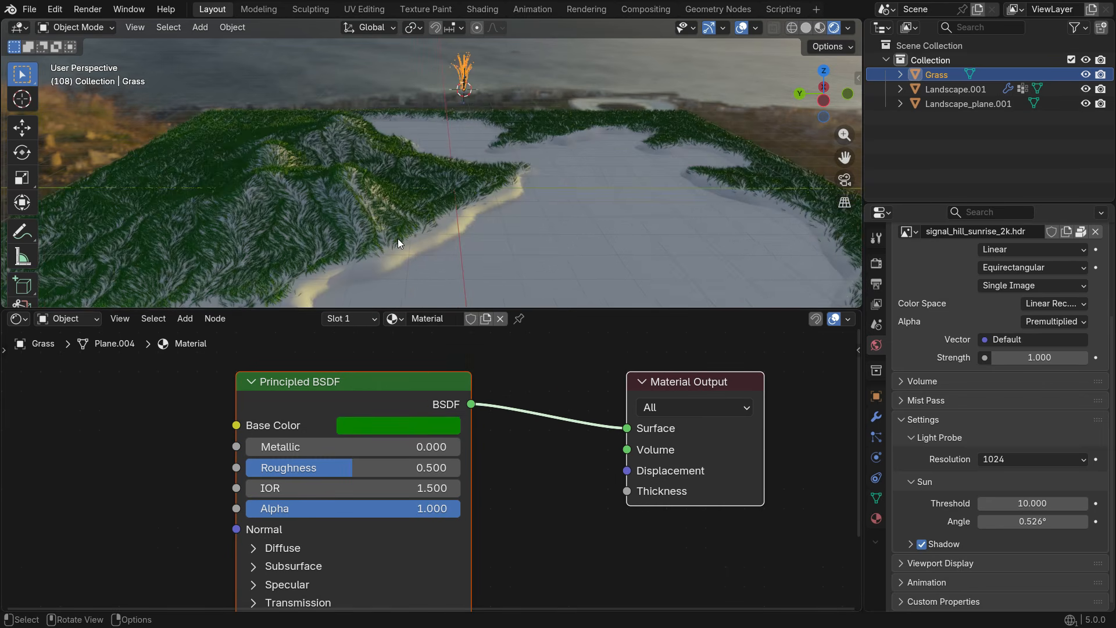
Add a Color Ramp node and connect its Color output to the Principled BSDF's Base Color.
scroll(466, 466, down, 1)
scroll(466, 466, down, 2)
key(shift+a)
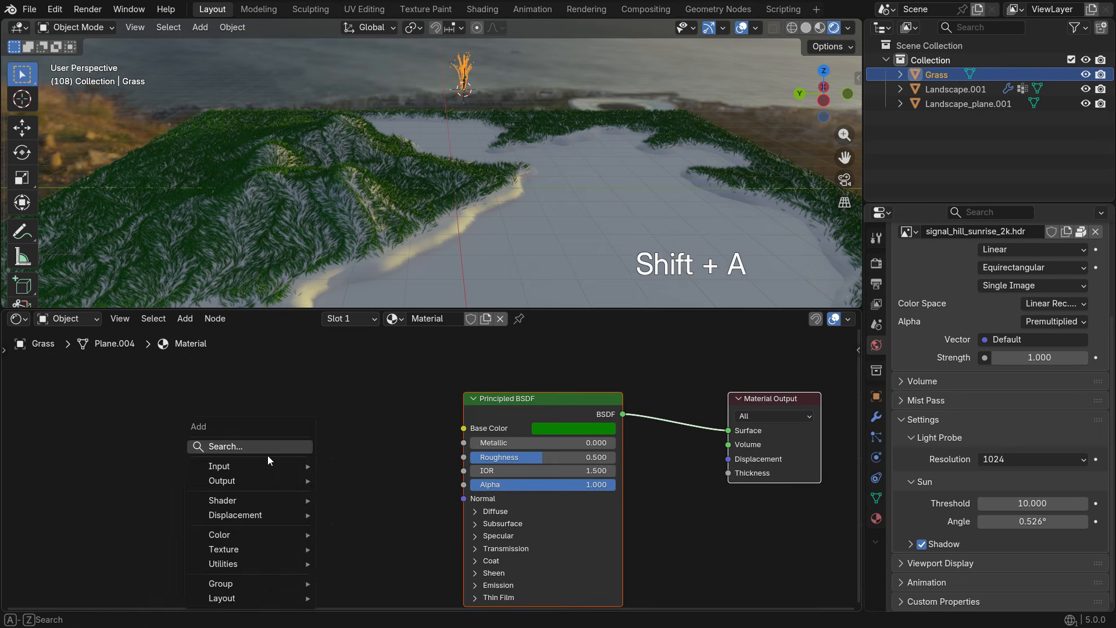
click(268, 448)
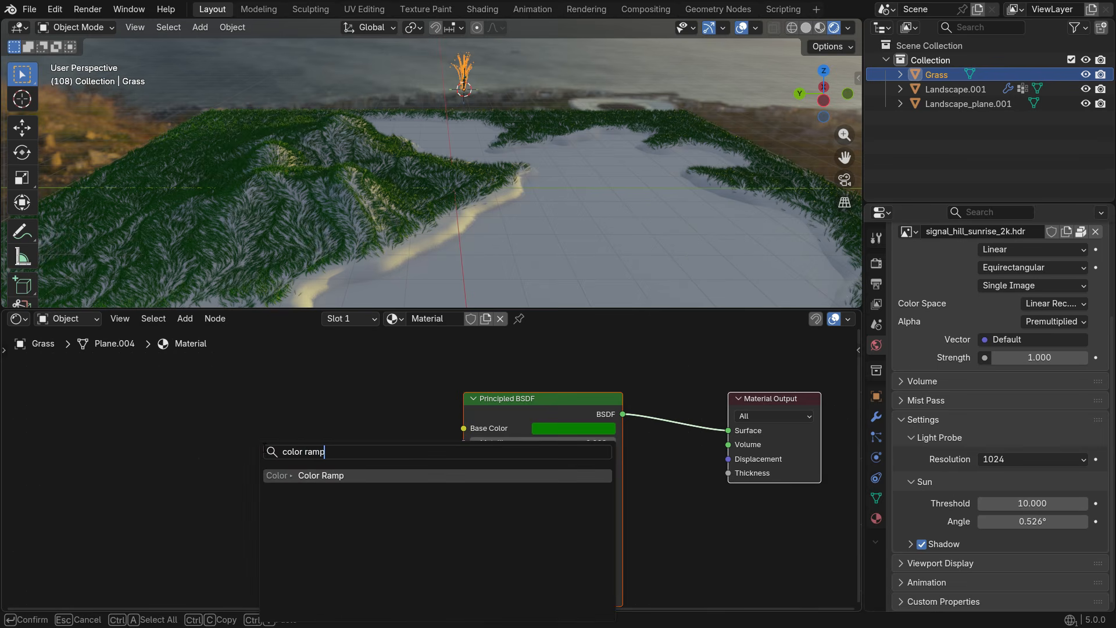
key(Return)
click(257, 417)
scroll(401, 424, up, 1)
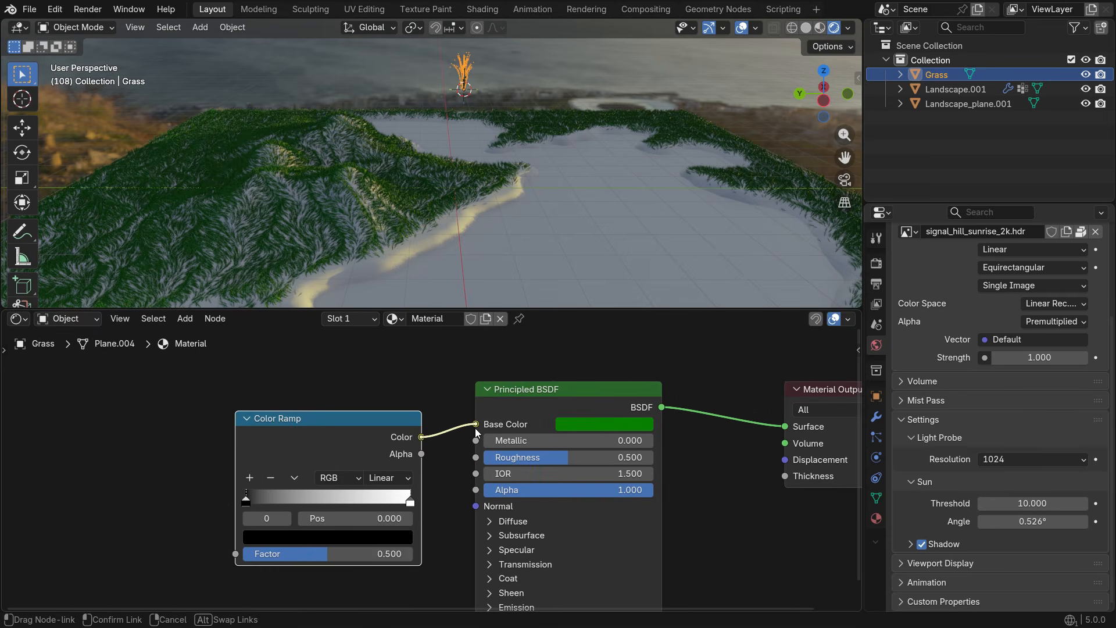
drag(475, 427, 476, 425)
Add a middle stop at 0.500 to the Color Ramp and color it dark green #006C01.
scroll(312, 516, up, 1)
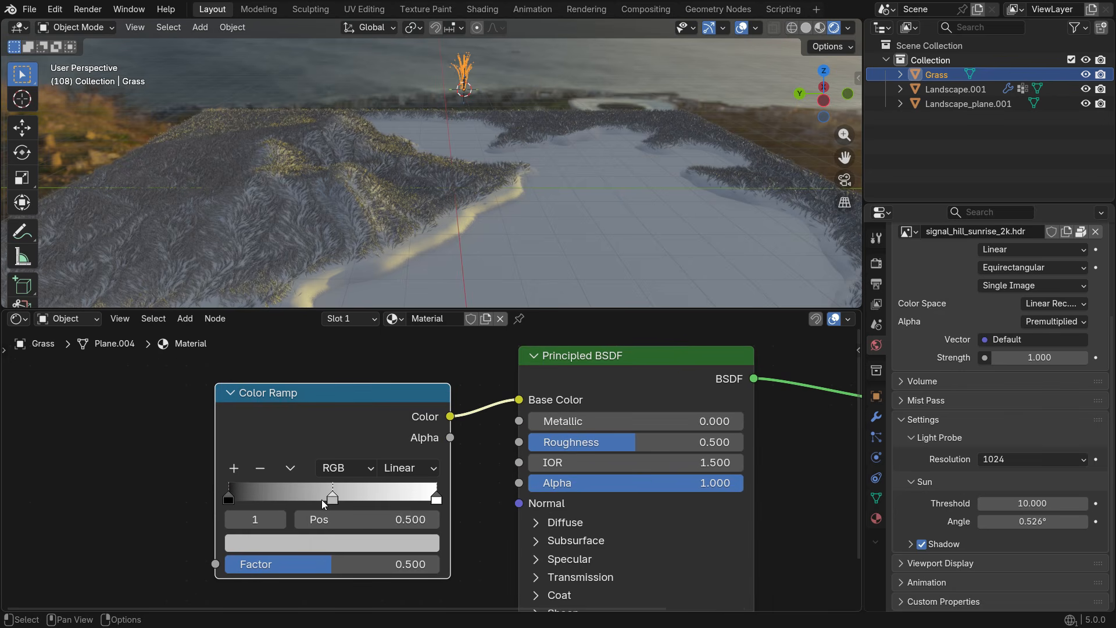
click(290, 542)
drag(261, 256, 244, 245)
mouse_move(403, 252)
mouse_down()
mouse_move(403, 329)
mouse_move(403, 297)
mouse_up()
click(338, 543)
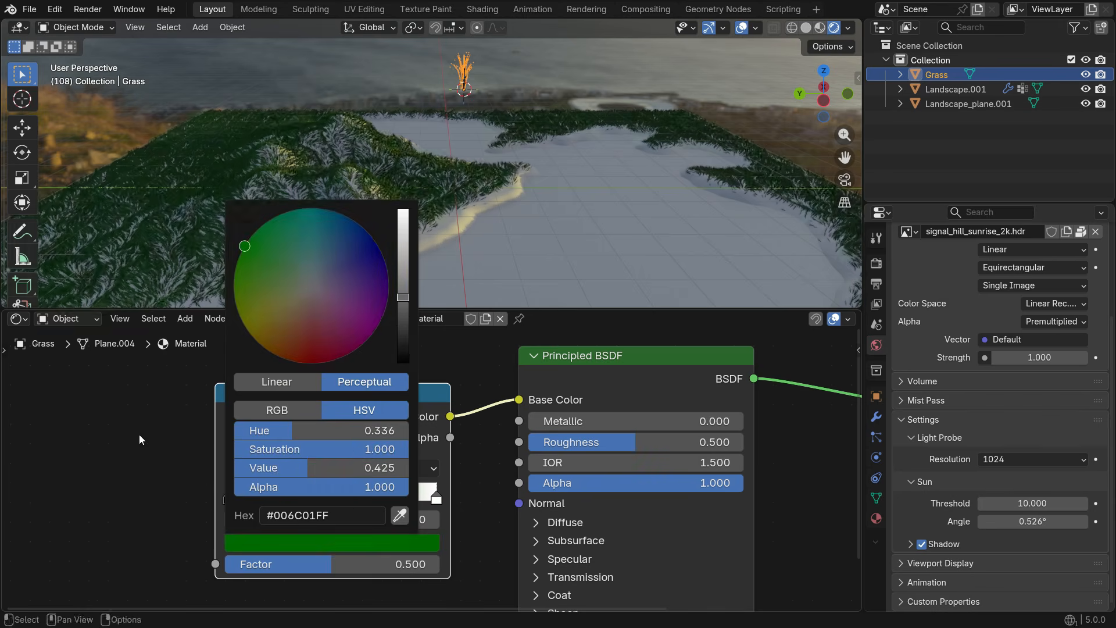
Color the Color Ramp's last stop bright green #53DE3B.
click(436, 502)
click(403, 542)
drag(276, 272, 257, 265)
drag(403, 218, 403, 227)
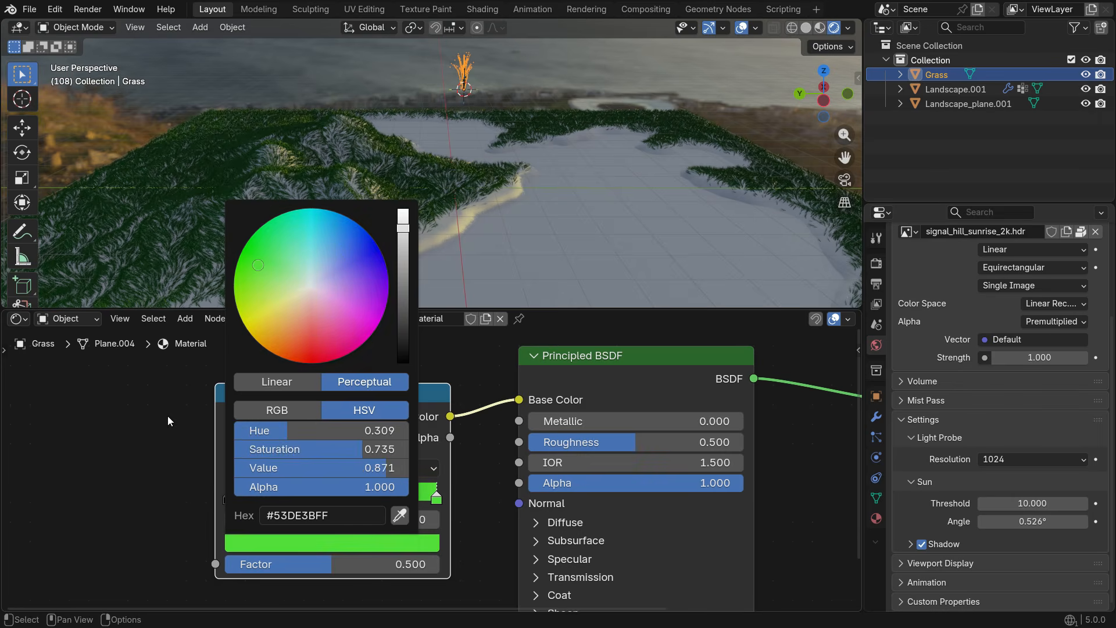
Add a Separate XYZ node and connect its Z output to the Color Ramp's Factor.
scroll(437, 510, down, 3)
middle_drag(315, 497, 413, 473)
scroll(413, 473, up, 2)
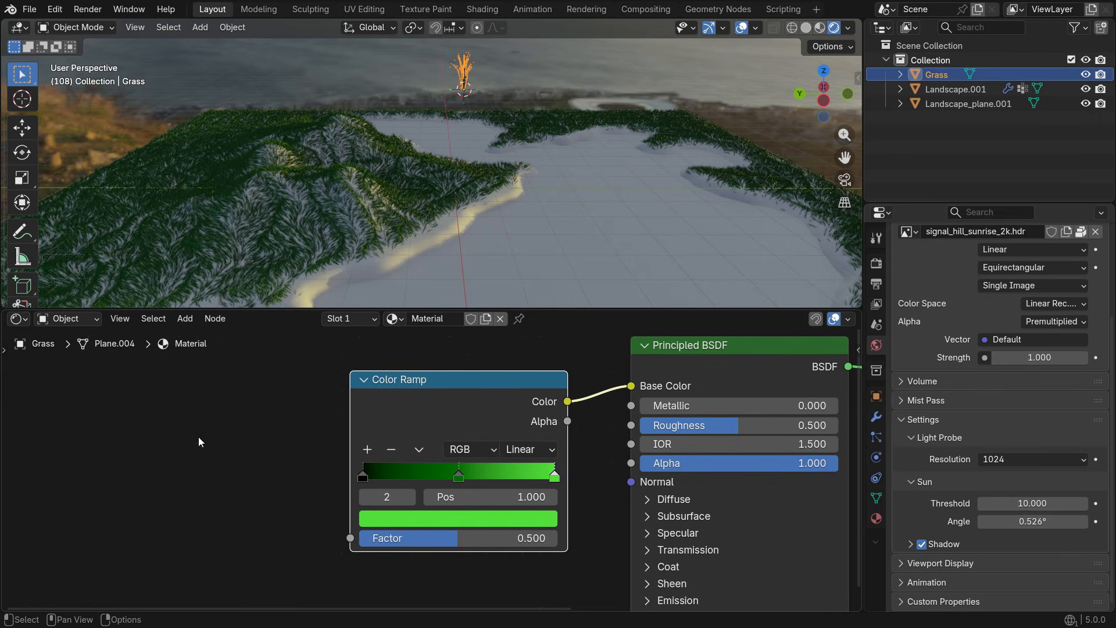
key(shift+a)
key(Escape)
key(shift+a)
text(separ)
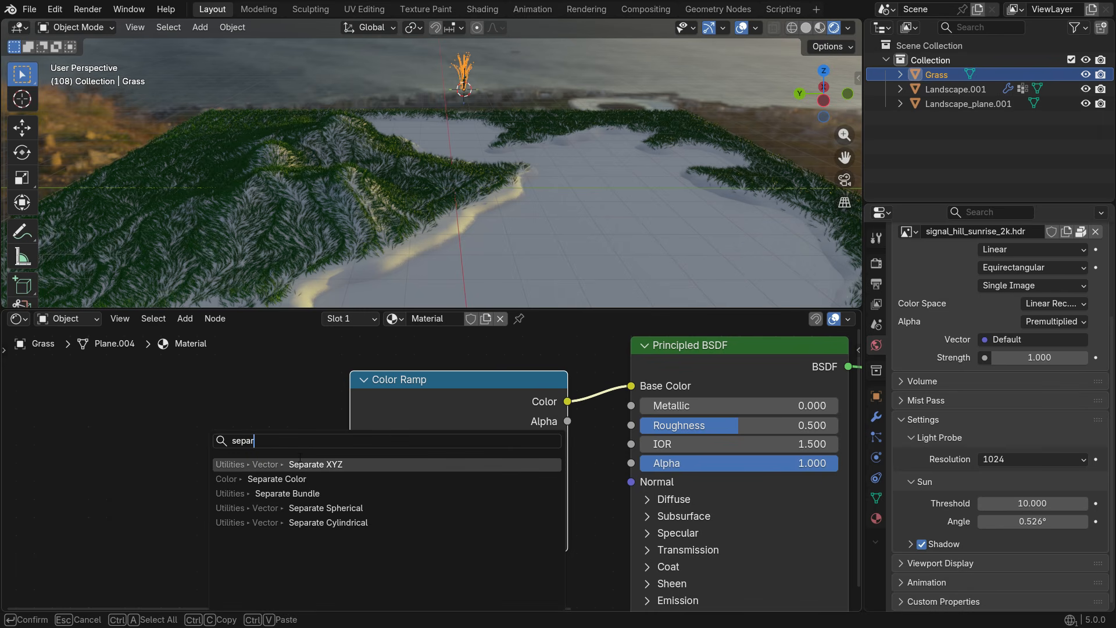
key(Return)
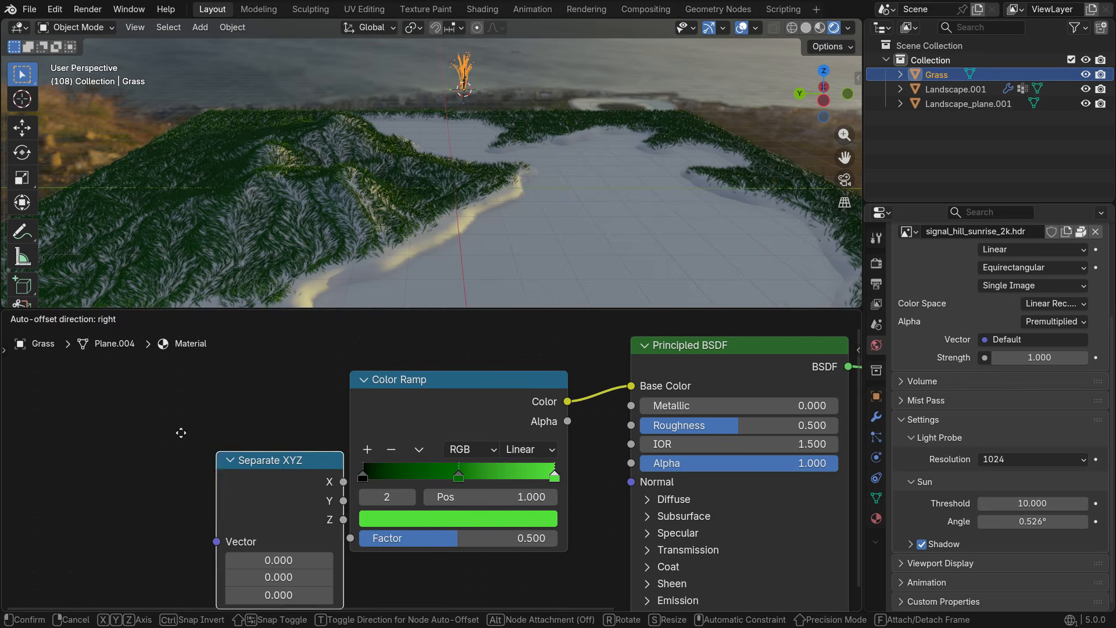
click(155, 409)
scroll(298, 497, up, 2)
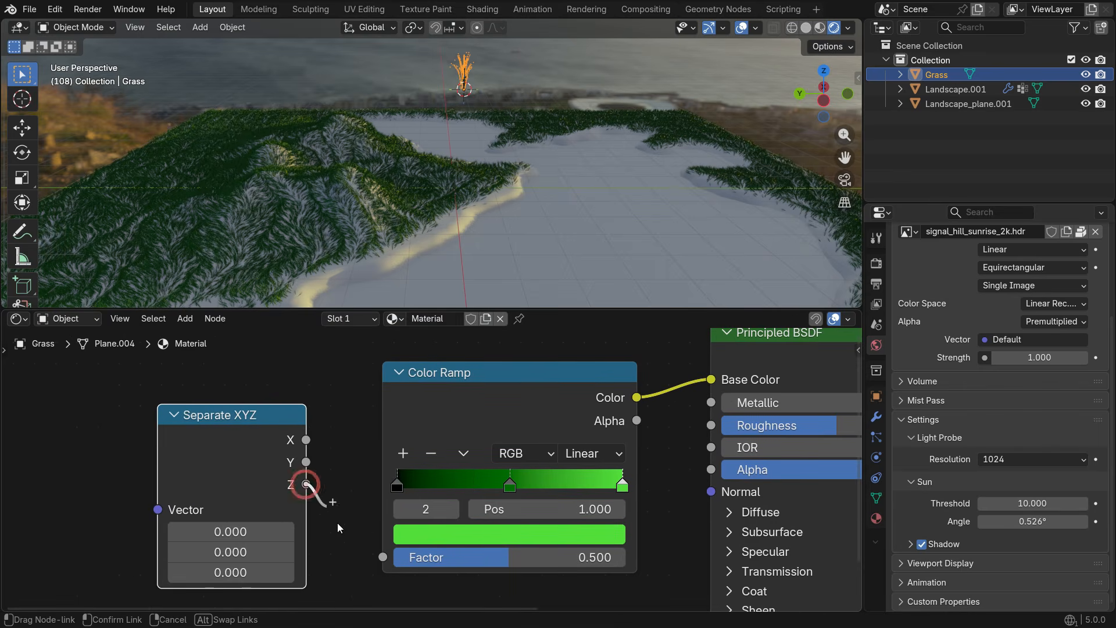
drag(337, 521, 373, 556)
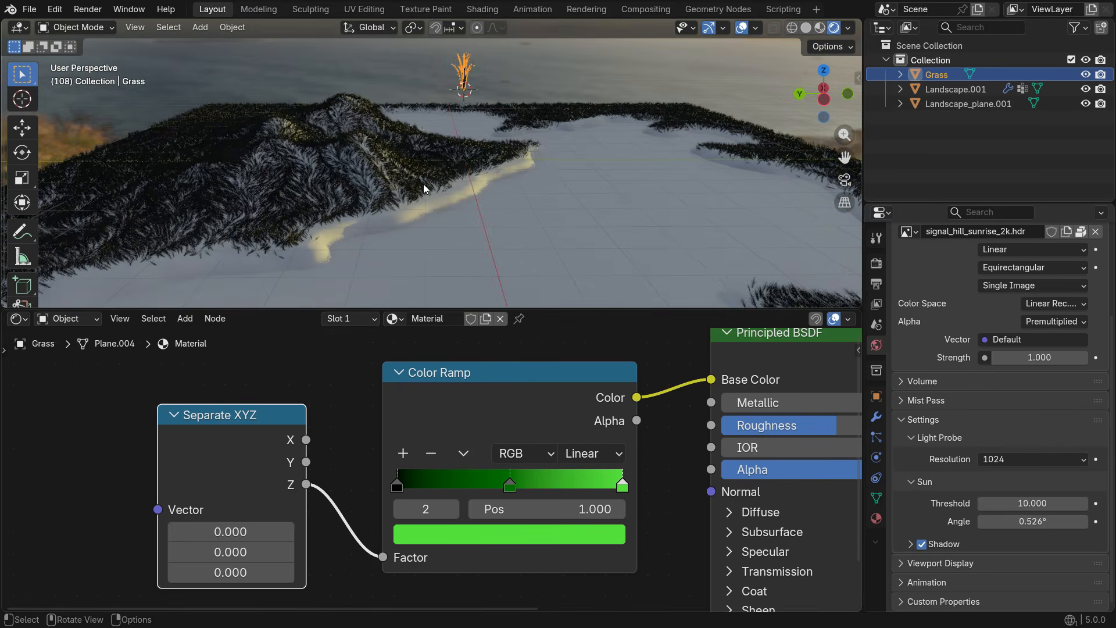
Add a Texture Coordinate node ahead of the Separate XYZ node.
scroll(423, 198, up, 2)
scroll(400, 509, down, 2)
middle_drag(392, 509, 556, 499)
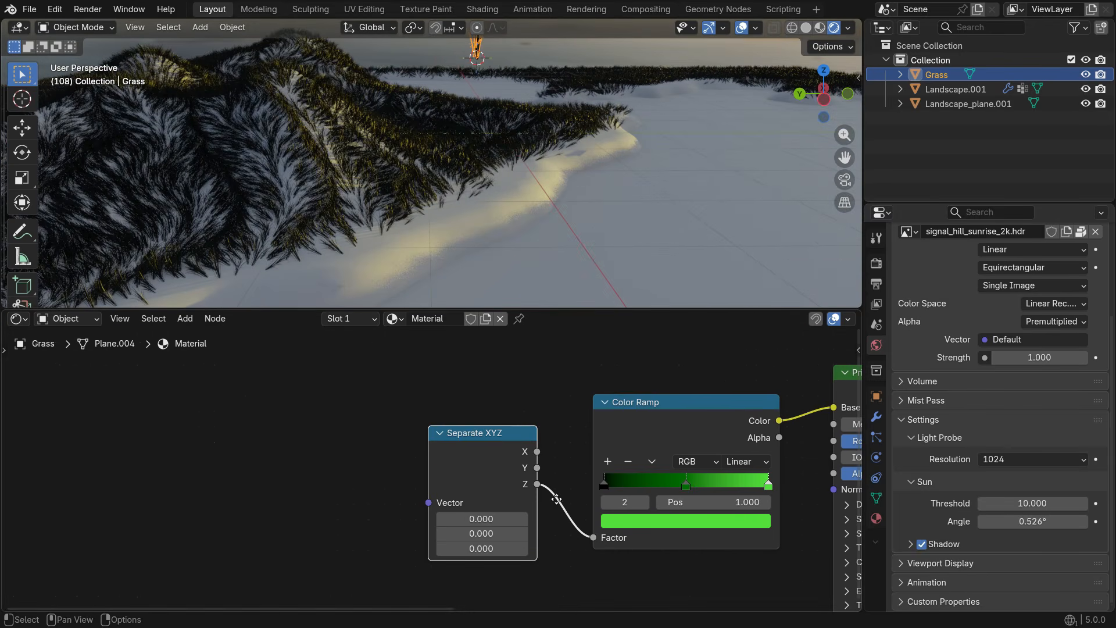
key(shift+a)
click(236, 431)
text(texture co)
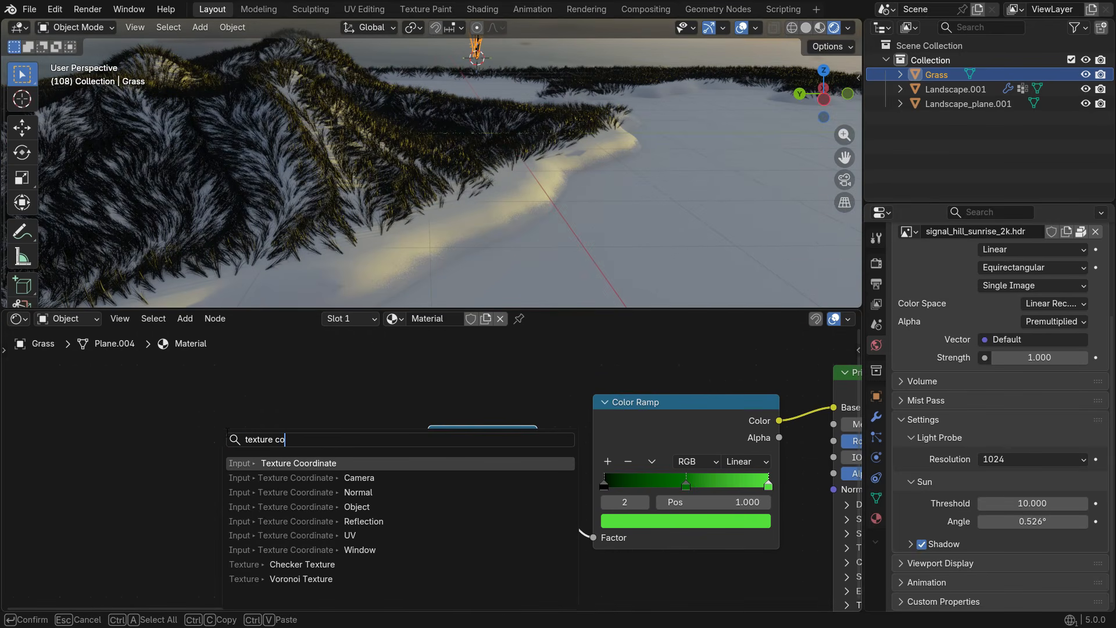
text(r)
key(Return)
click(267, 412)
Add a Mapping node and route the Generated coordinates through it into the Separate XYZ's Vector input.
key(shift+a)
text(mapp)
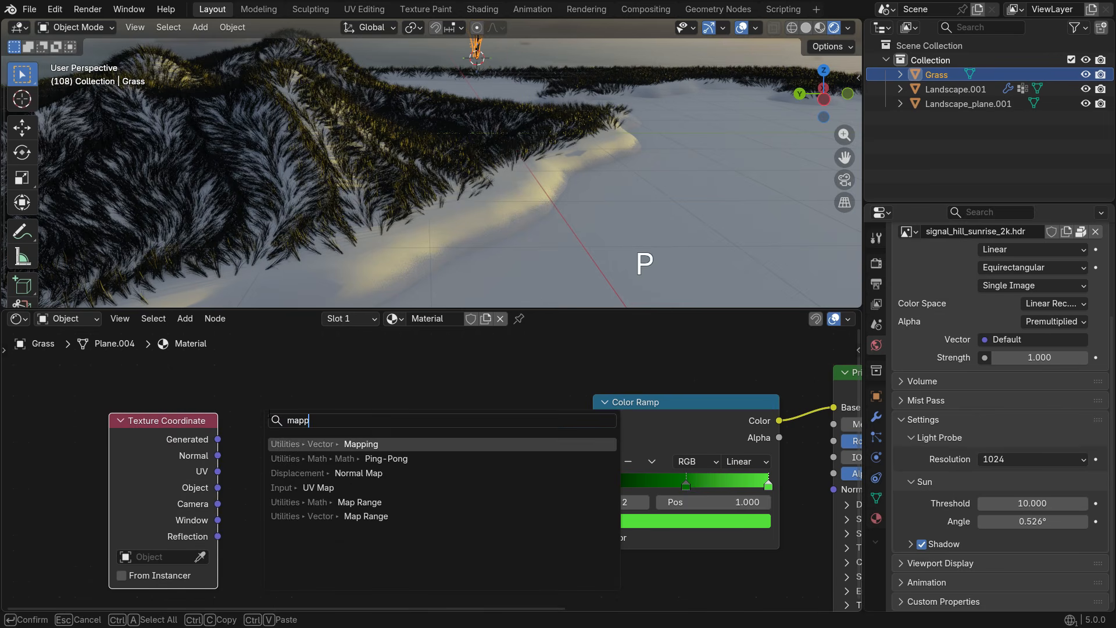
key(Return)
click(229, 462)
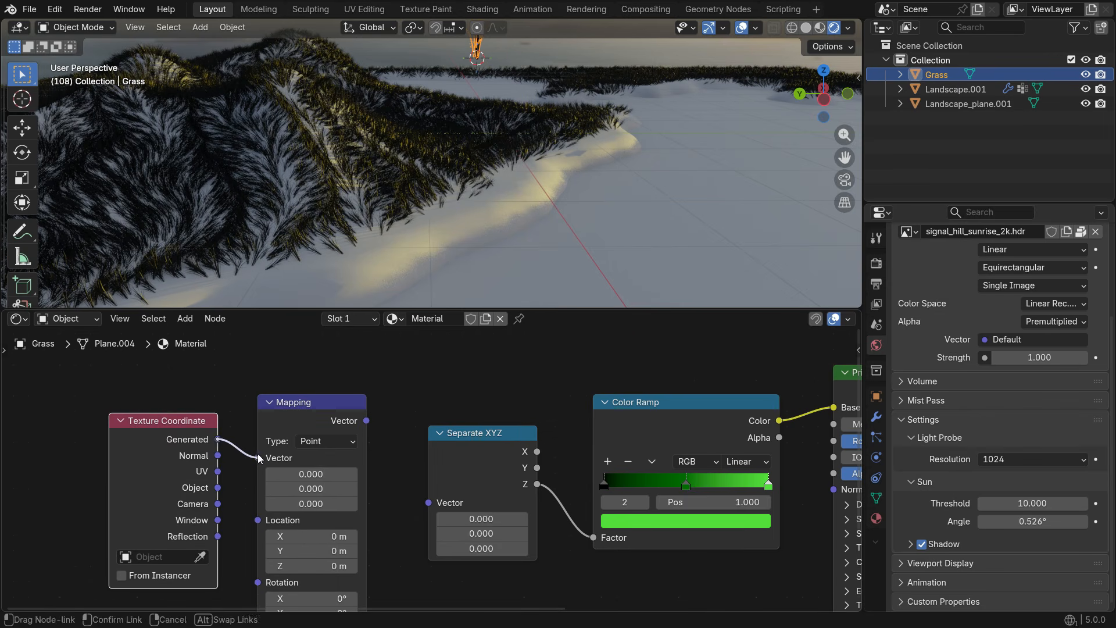
drag(260, 458, 258, 458)
drag(403, 463, 430, 507)
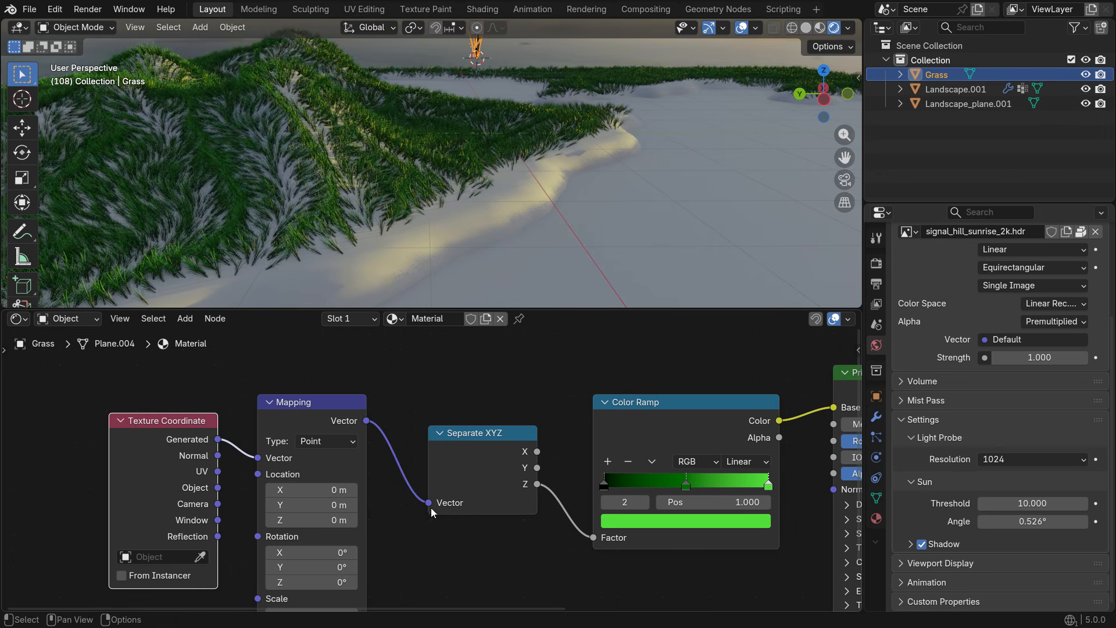
Move the Color Ramp's black stop slightly inward and its dark green stop to about 0.81, judging by the grass clump.
scroll(417, 416, down, 1)
scroll(448, 173, up, 6)
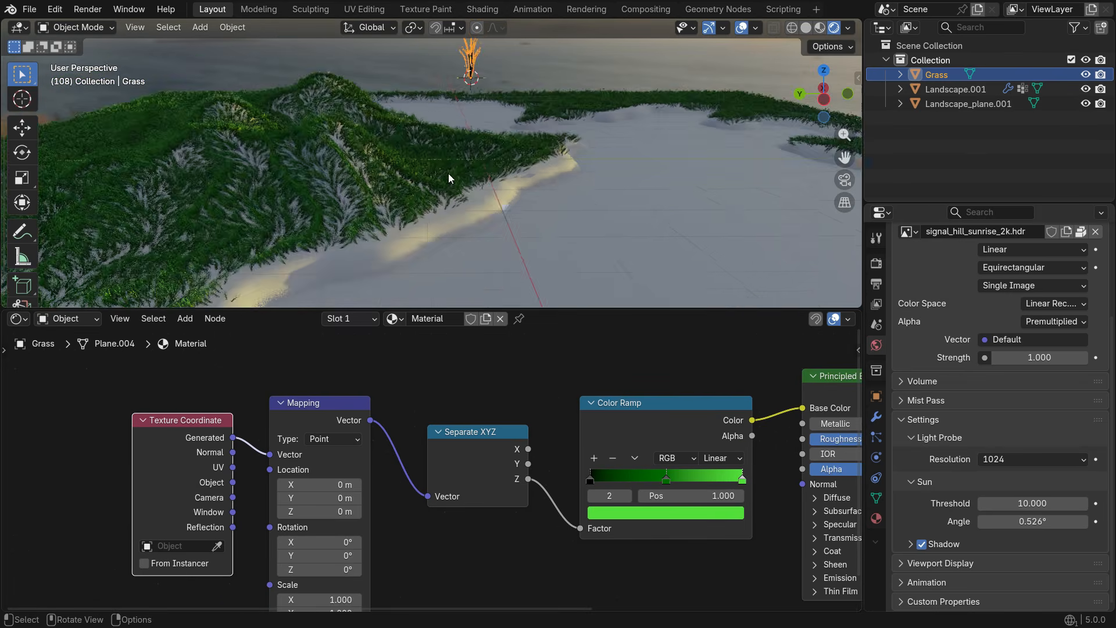
scroll(470, 110, up, 3)
middle_drag(468, 128, 674, 194)
click(487, 162)
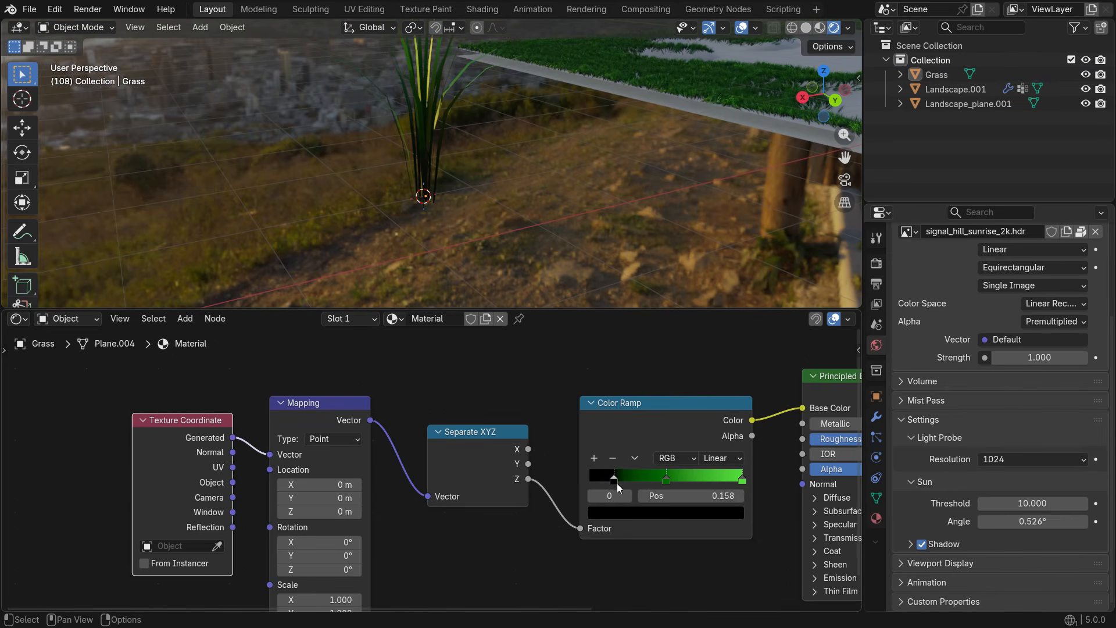
middle_drag(482, 251, 661, 260)
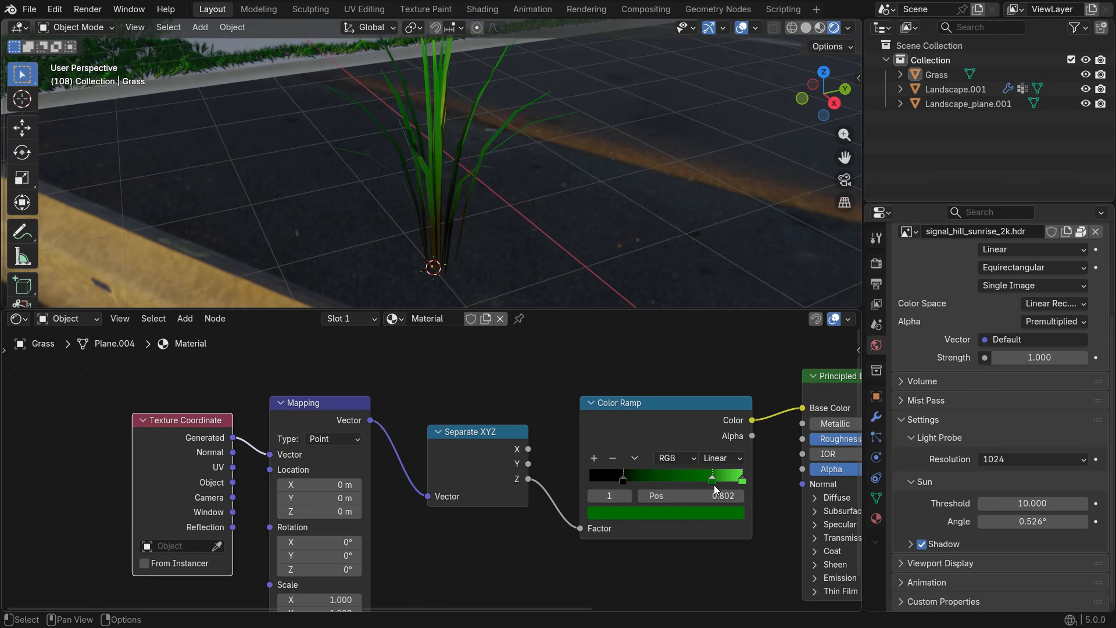
Move the Material Output node farther from the Principled BSDF to make room for more shader nodes.
scroll(487, 235, down, 3)
middle_drag(487, 235, 511, 238)
scroll(441, 460, down, 5)
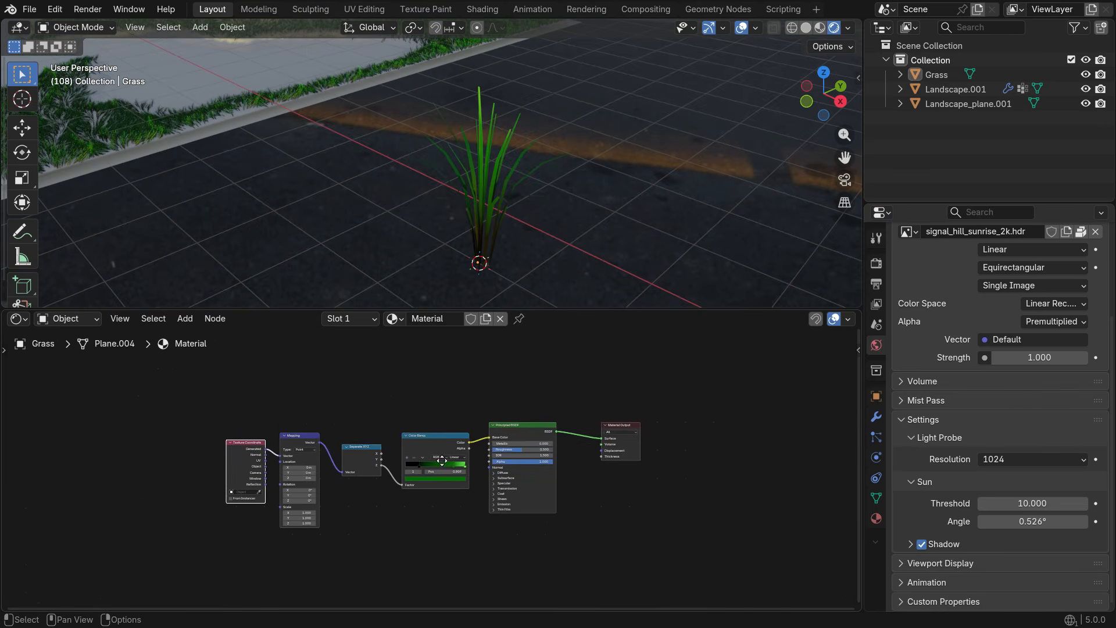
scroll(473, 434, up, 2)
click(503, 422)
click(597, 459)
scroll(563, 462, up, 2)
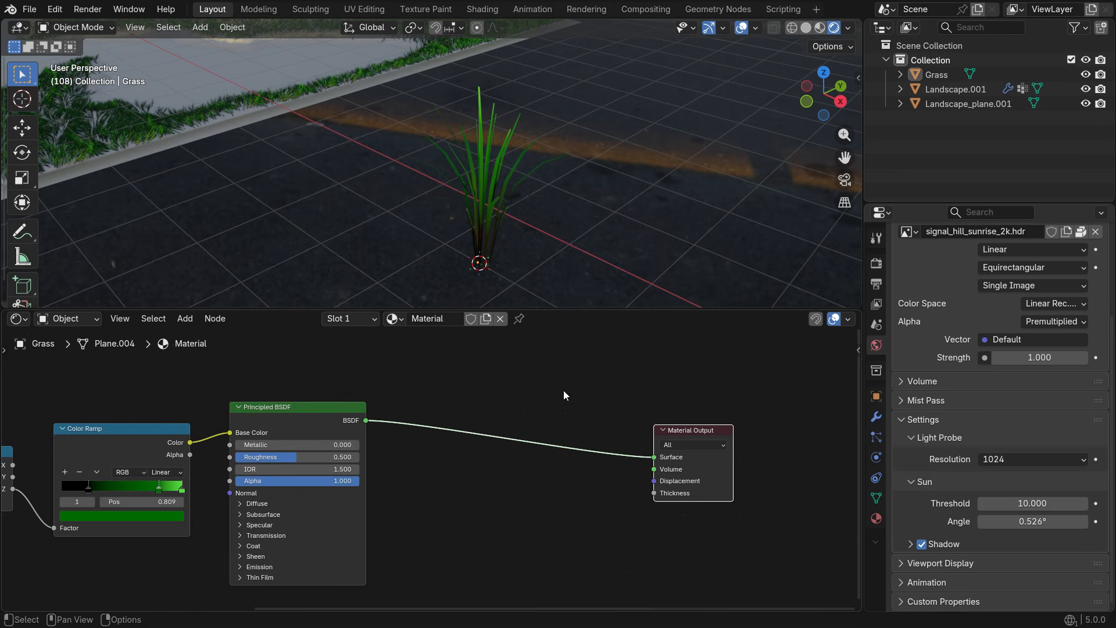
Add a Translucent BSDF node between the Principled BSDF and the Material Output.
key(shift+a)
click(563, 389)
text(trans)
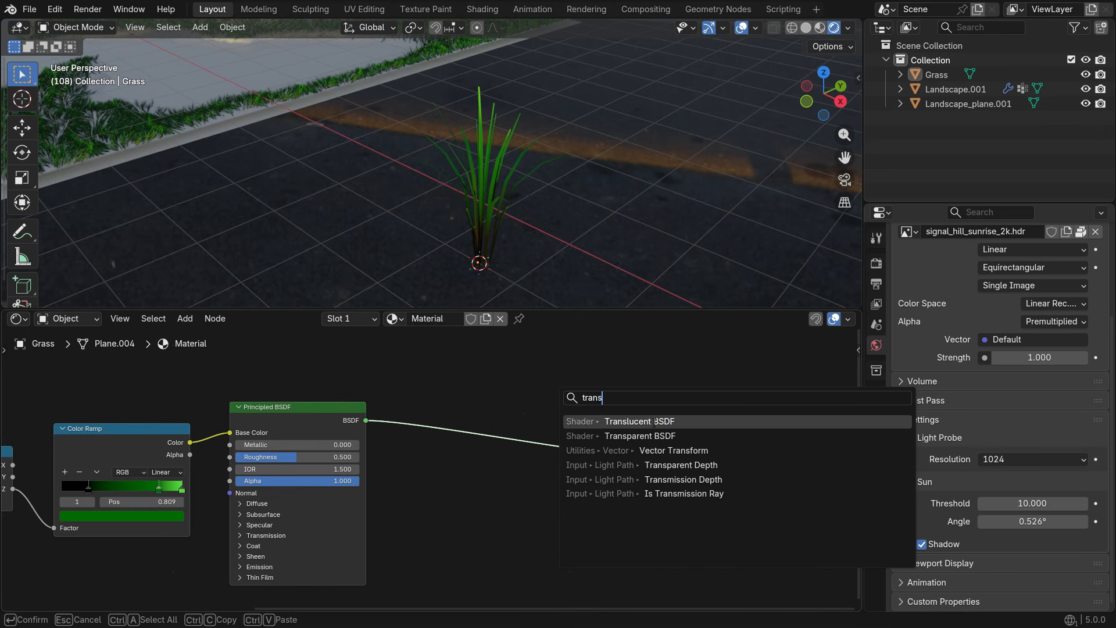
key(Return)
click(584, 415)
Insert an Add Shader between the Principled BSDF and Material Output, and connect the Translucent BSDF to its second input.
key(shift+a)
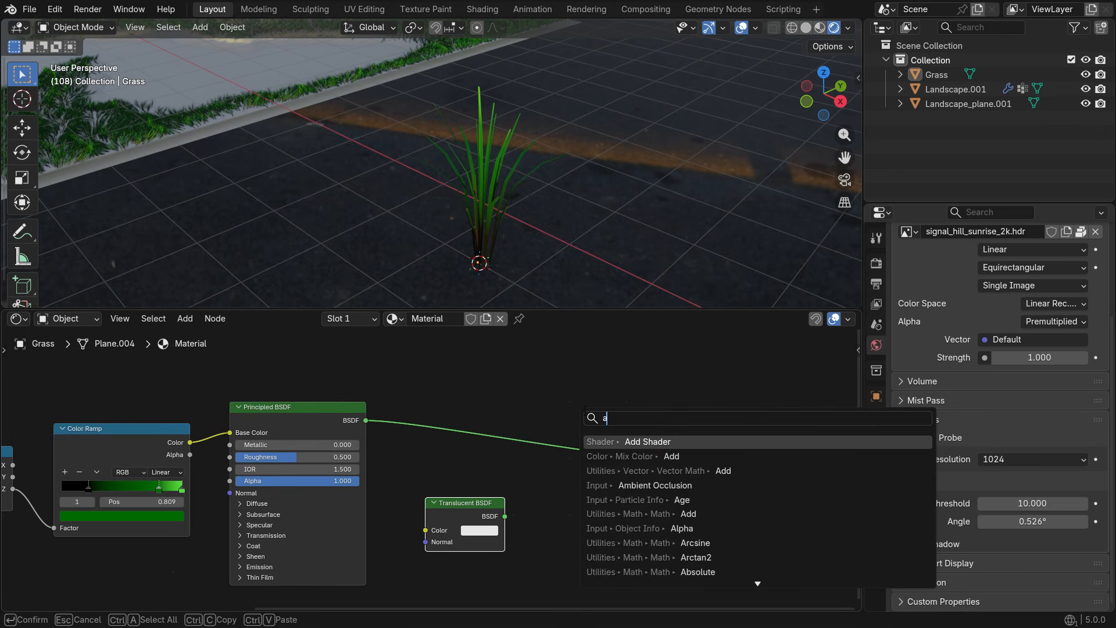
text(add shade)
key(Return)
click(584, 411)
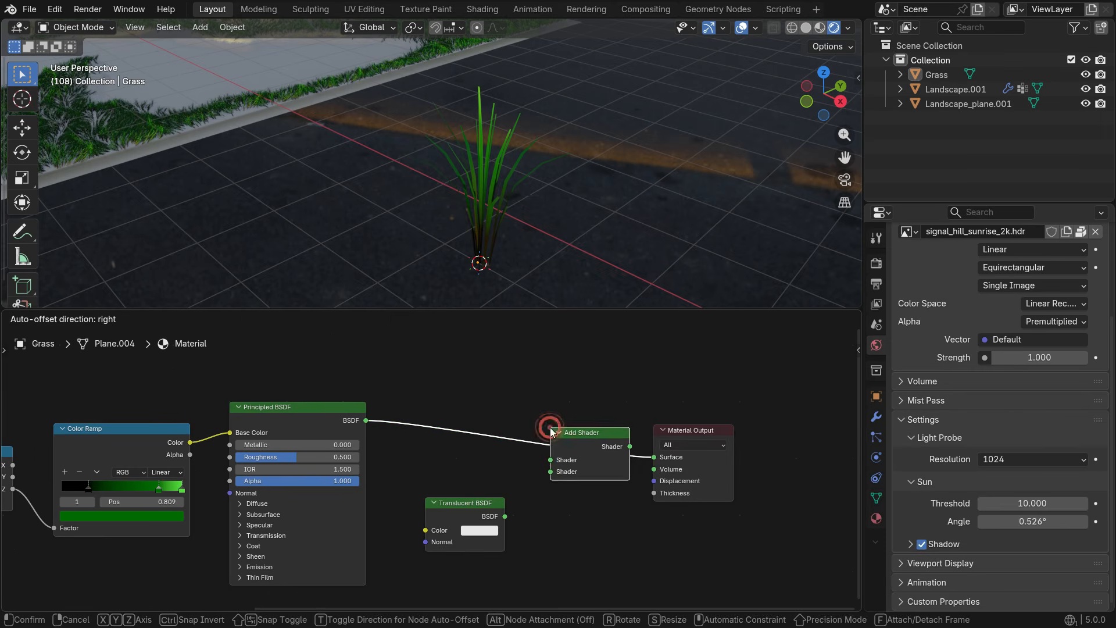
scroll(559, 501, up, 3)
drag(498, 522, 566, 456)
scroll(485, 520, up, 2)
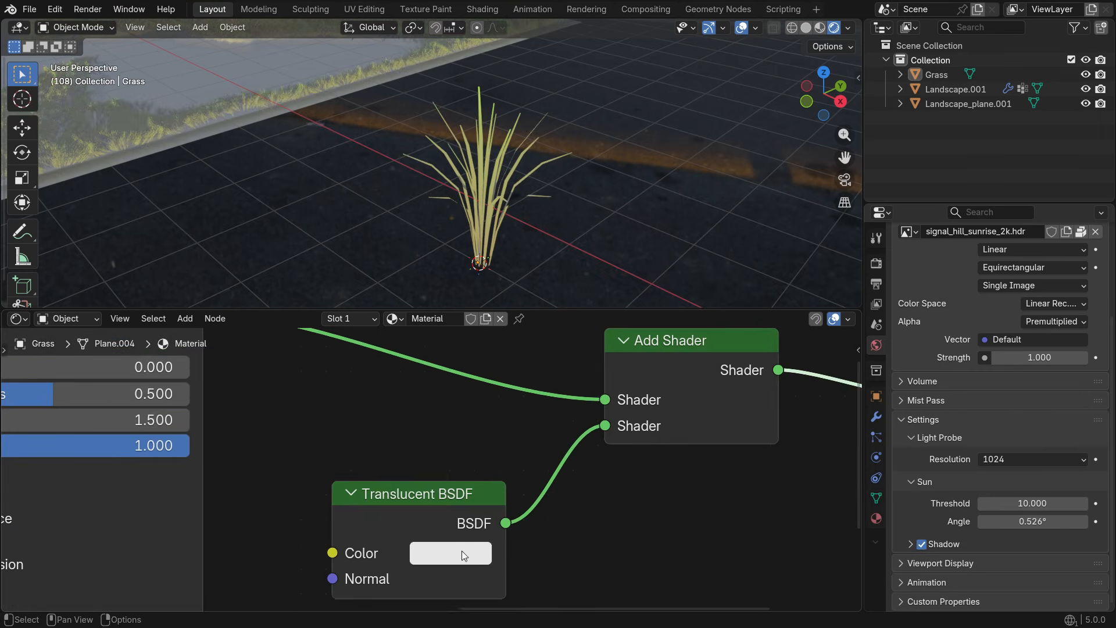
Set the Translucent BSDF's Color to a fully saturated green and darken it.
click(469, 541)
drag(523, 229, 431, 182)
click(459, 550)
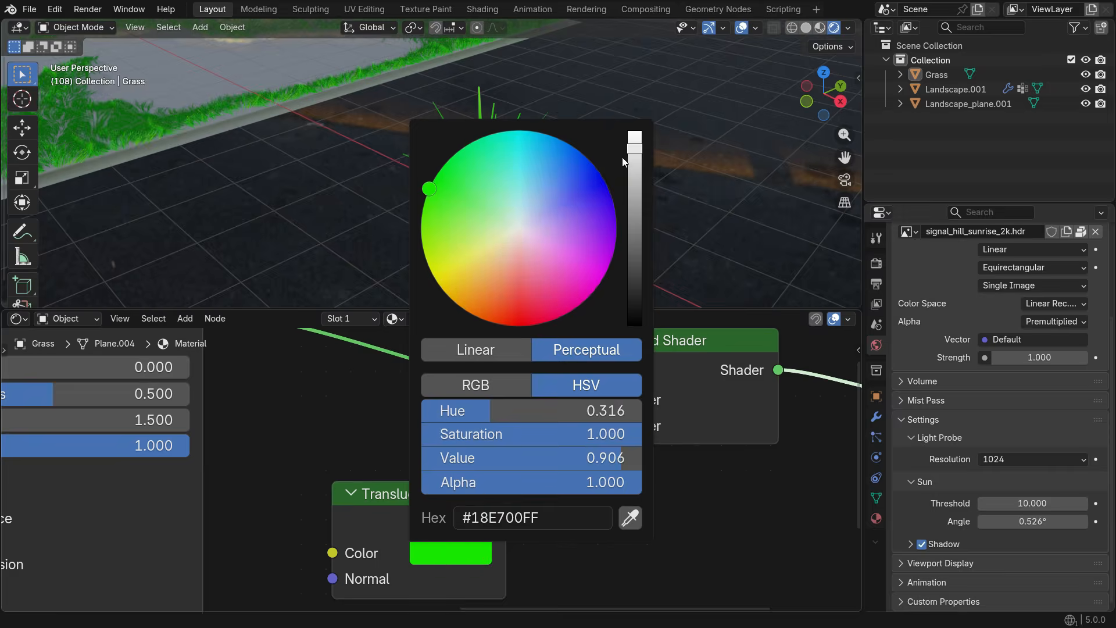
drag(631, 157, 633, 239)
middle_drag(476, 194, 479, 198)
scroll(479, 197, up, 2)
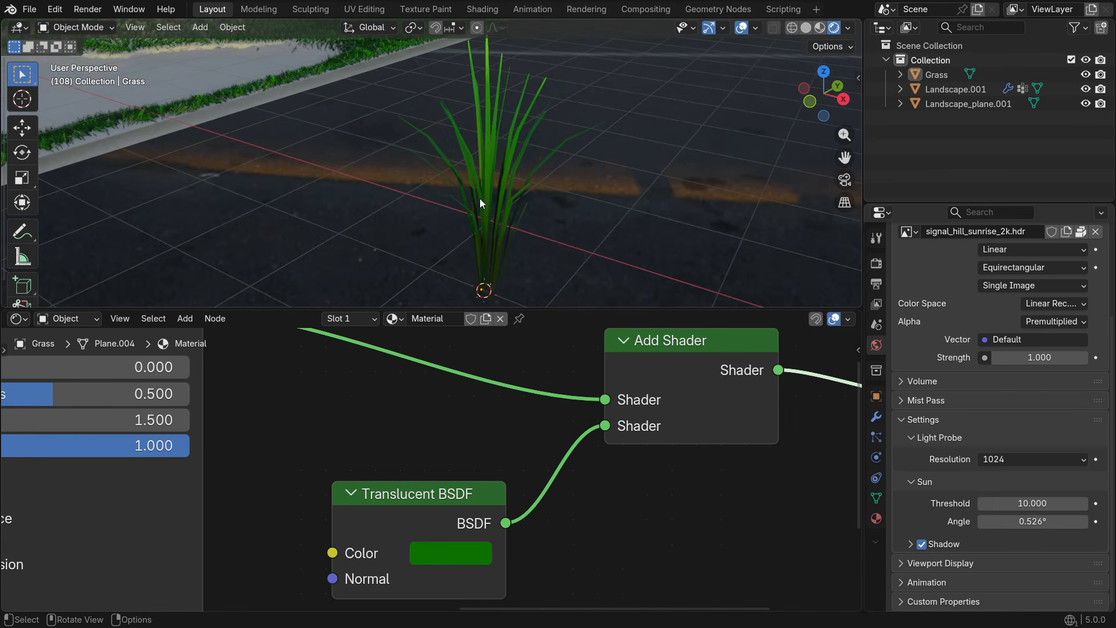
Compare the grass with and without the Translucent BSDF link and examine the shading across the landscape.
ctrl+right_drag(580, 515, 583, 517)
drag(511, 522, 604, 426)
scroll(519, 229, down, 10)
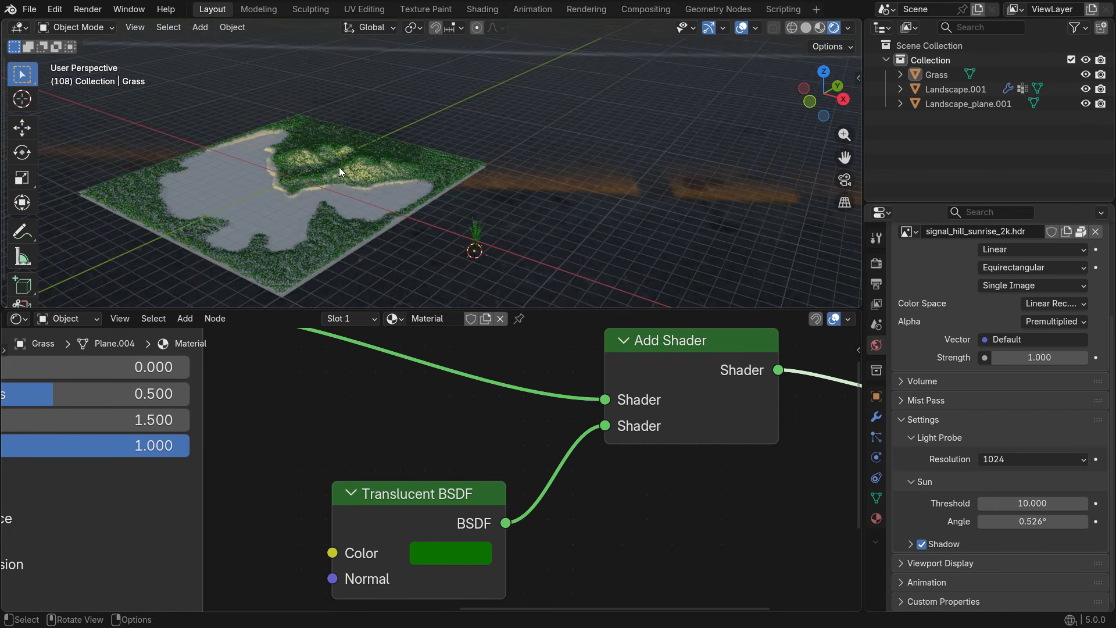
scroll(339, 167, up, 7)
middle_drag(340, 169, 656, 176)
scroll(267, 215, up, 5)
shift+middle_drag(268, 215, 417, 180)
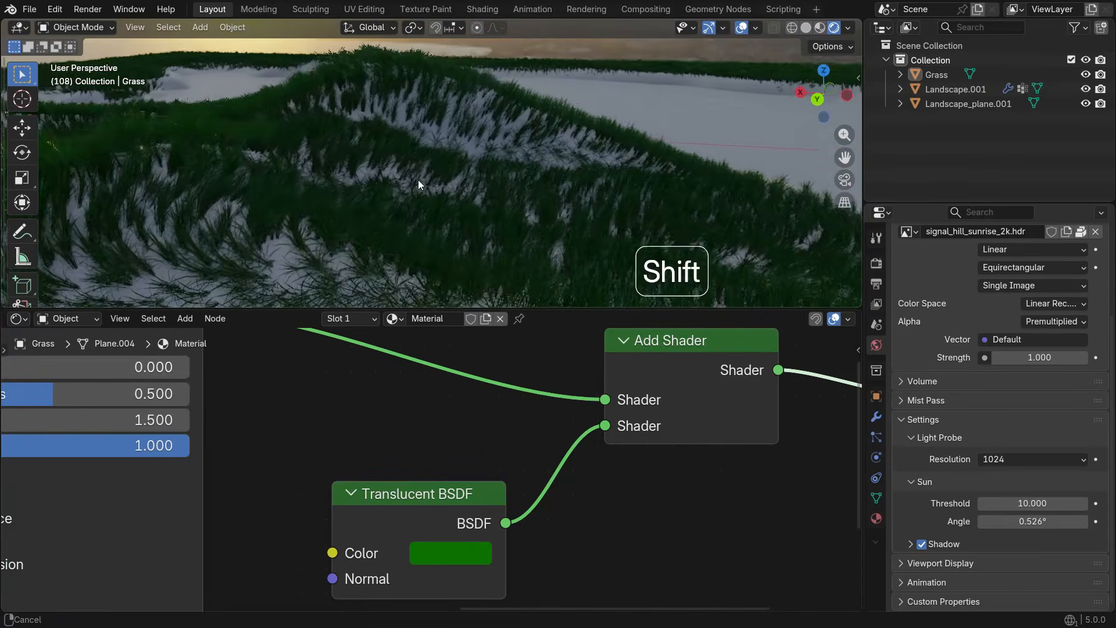
scroll(538, 261, up, 3)
scroll(538, 260, down, 3)
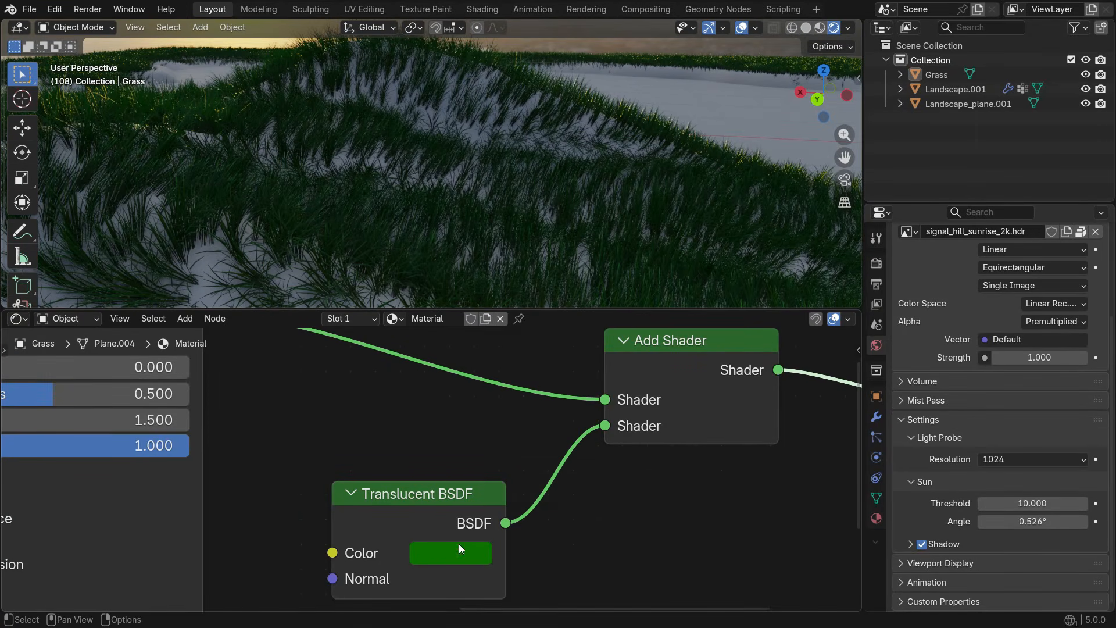
Brighten the green of the grass material's Translucent BSDF Color slightly.
click(456, 552)
drag(635, 240, 634, 216)
scroll(520, 192, down, 4)
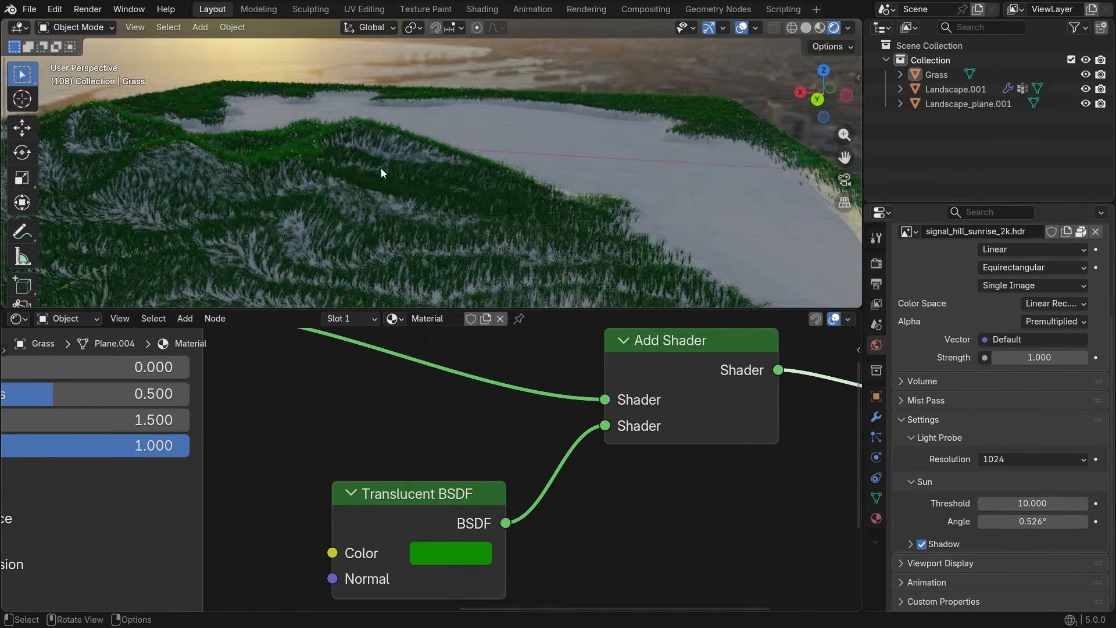
middle_drag(639, 195, 490, 246)
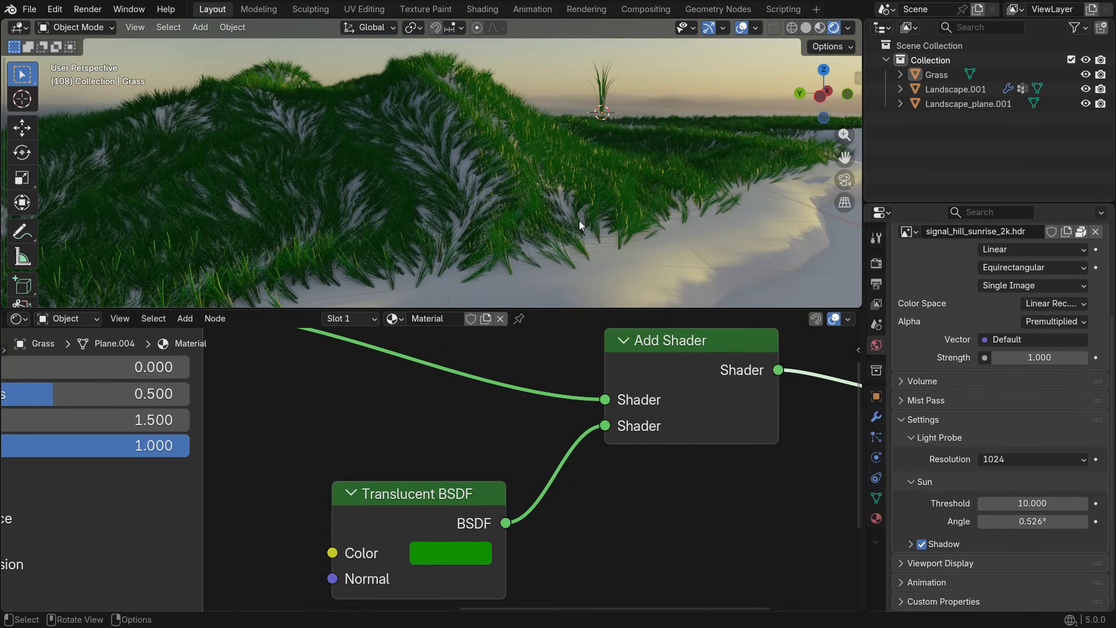
Create a new material for the landscape terrain and set its Base Color to dark brown, hex #321900FF.
click(700, 243)
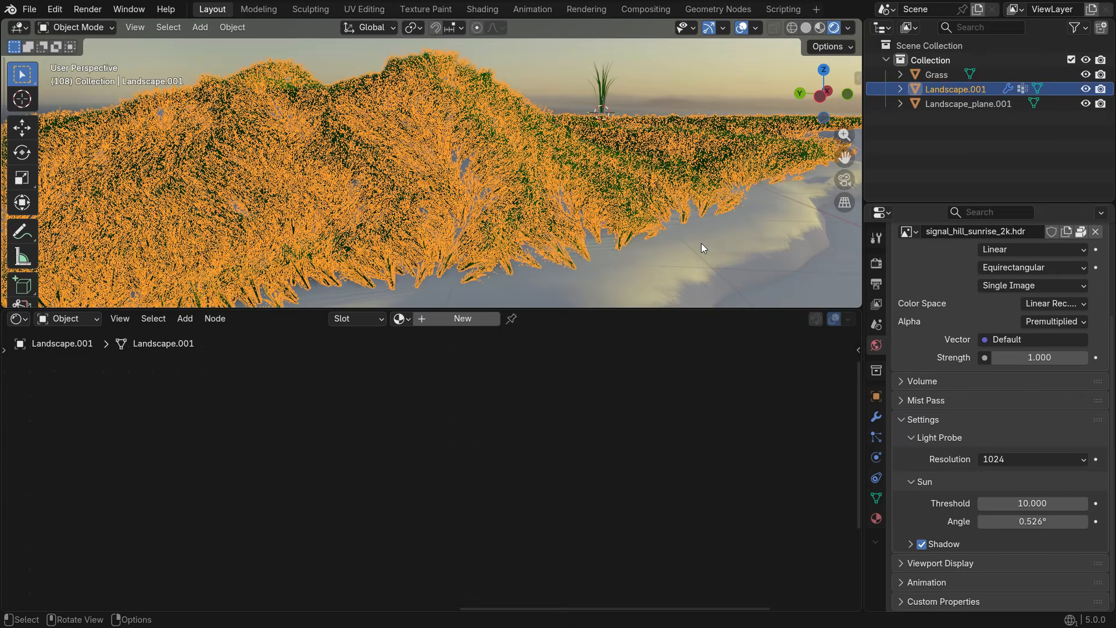
click(460, 324)
click(407, 413)
drag(434, 195, 371, 202)
drag(536, 58, 537, 175)
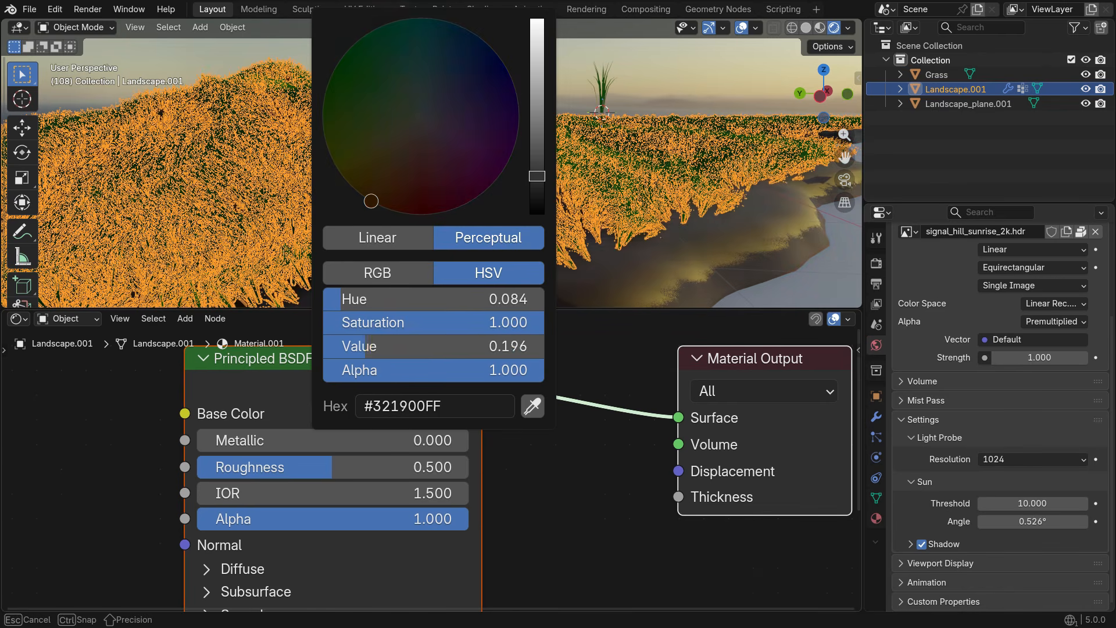
Set the terrain material's Roughness to 1.000 and deselect the terrain.
drag(347, 467, 468, 467)
scroll(529, 185, down, 2)
click(627, 111)
Play the animation briefly to examine the grass moving over the brown terrain, and stop it.
middle_drag(593, 215, 558, 232)
scroll(565, 232, up, 2)
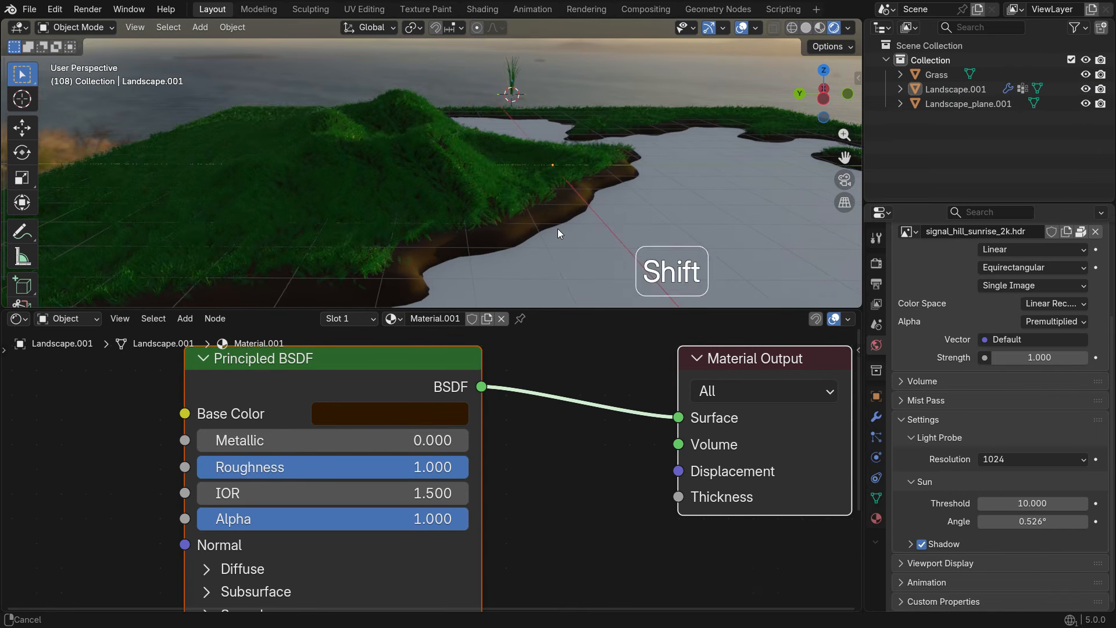
key(space)
key(space)
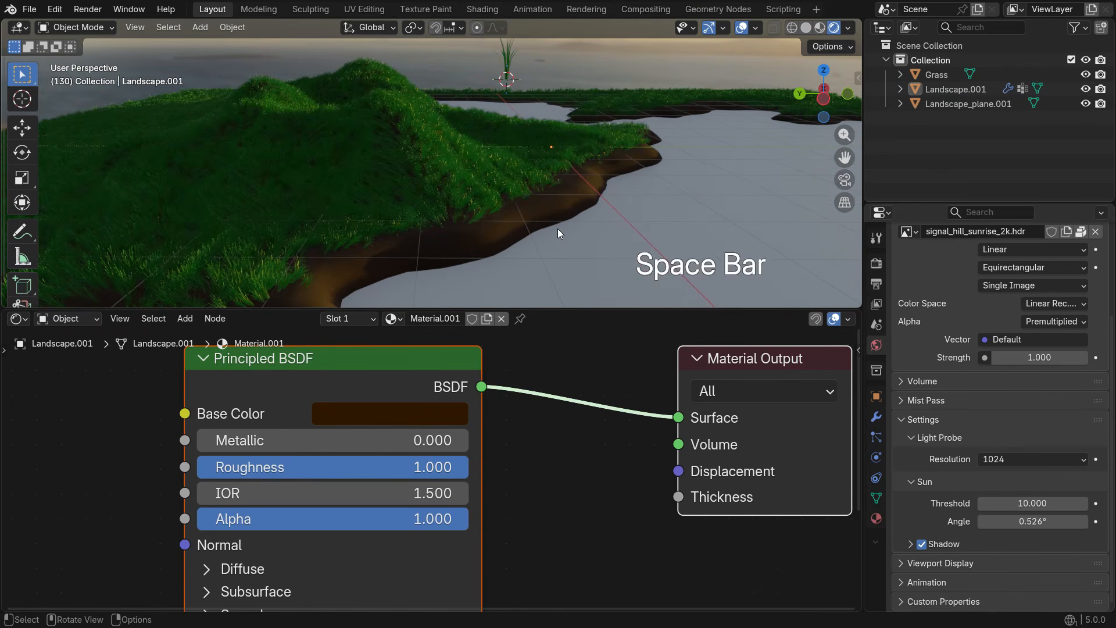
Create a new material for the lake's water plane and delete its Principled BSDF node.
shift+middle_drag(484, 197, 584, 190)
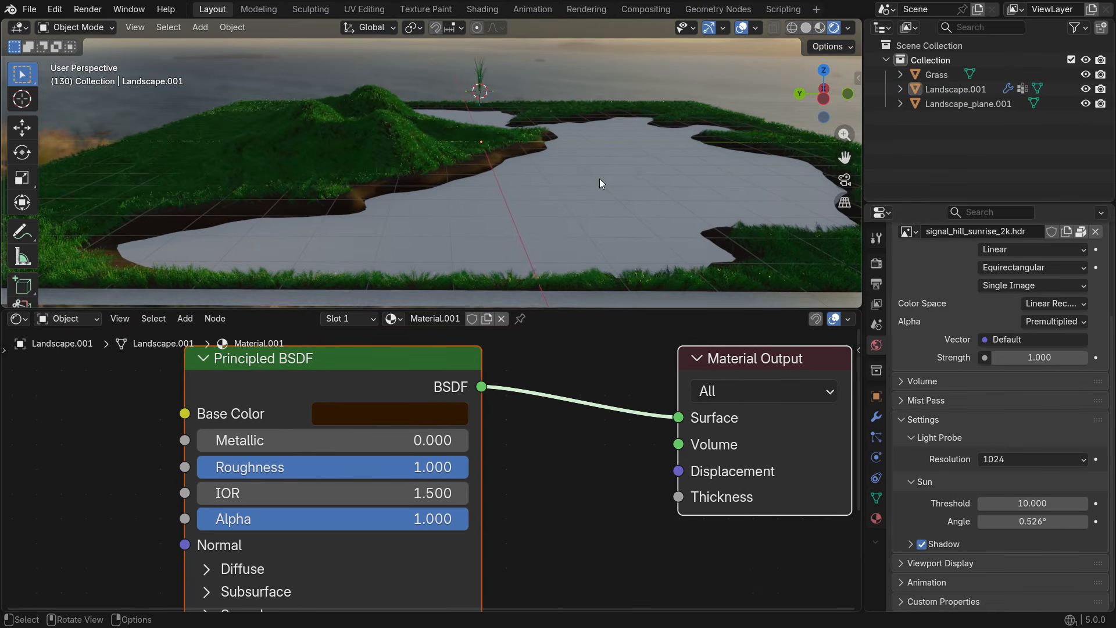
click(598, 179)
click(463, 318)
scroll(515, 474, down, 3)
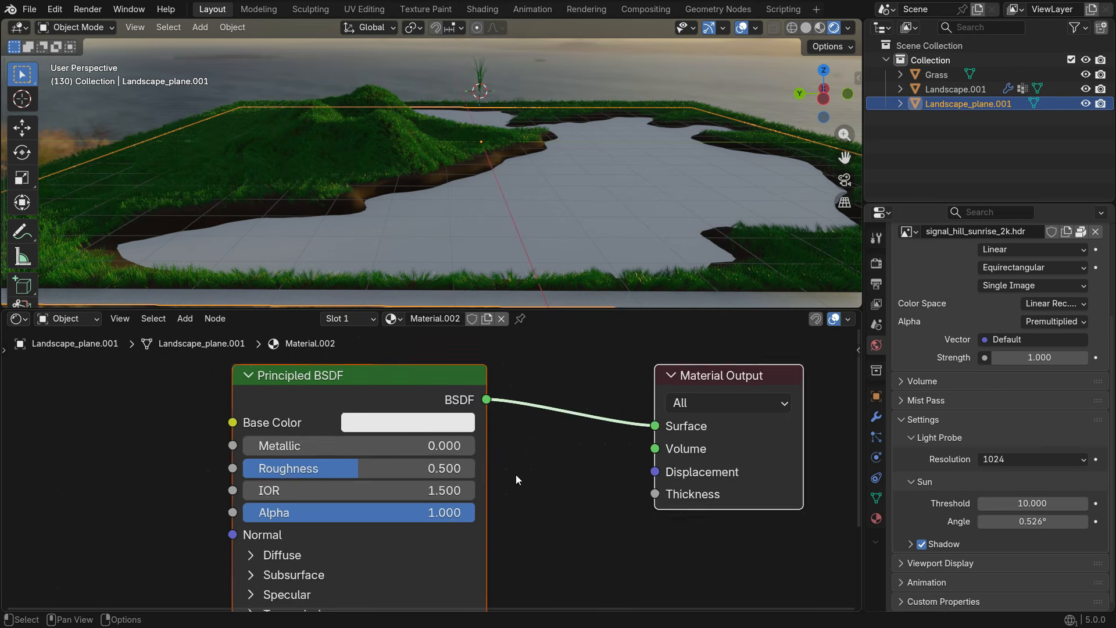
click(436, 397)
key(Delete)
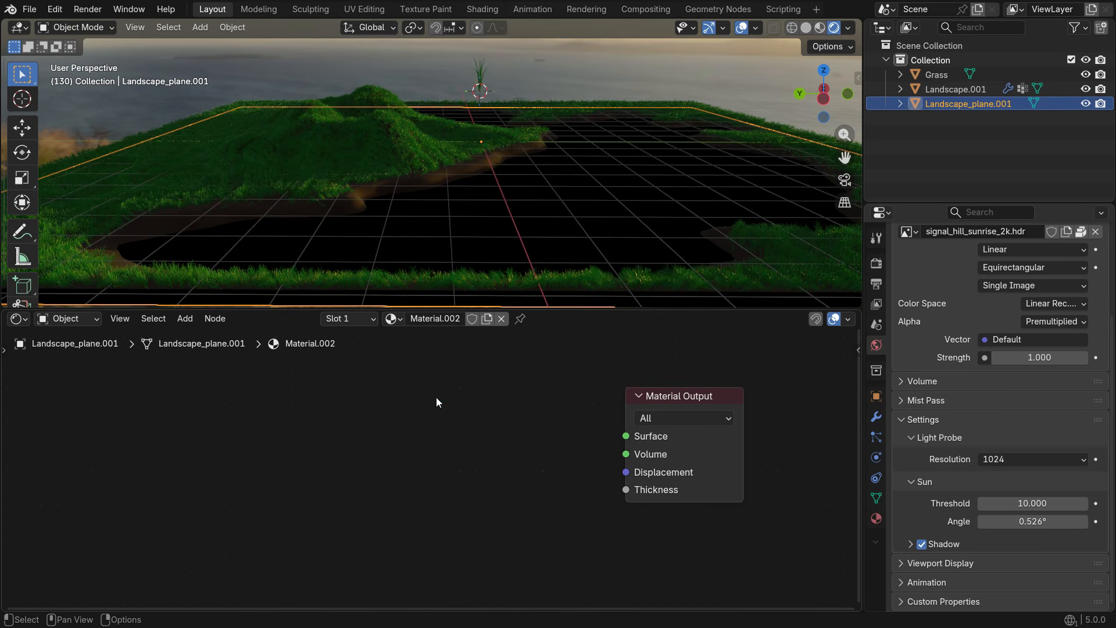
Add a Glass BSDF node to the water material and connect it to the Material Output's Surface input.
key(shift+a)
click(436, 399)
text(glas)
key(Return)
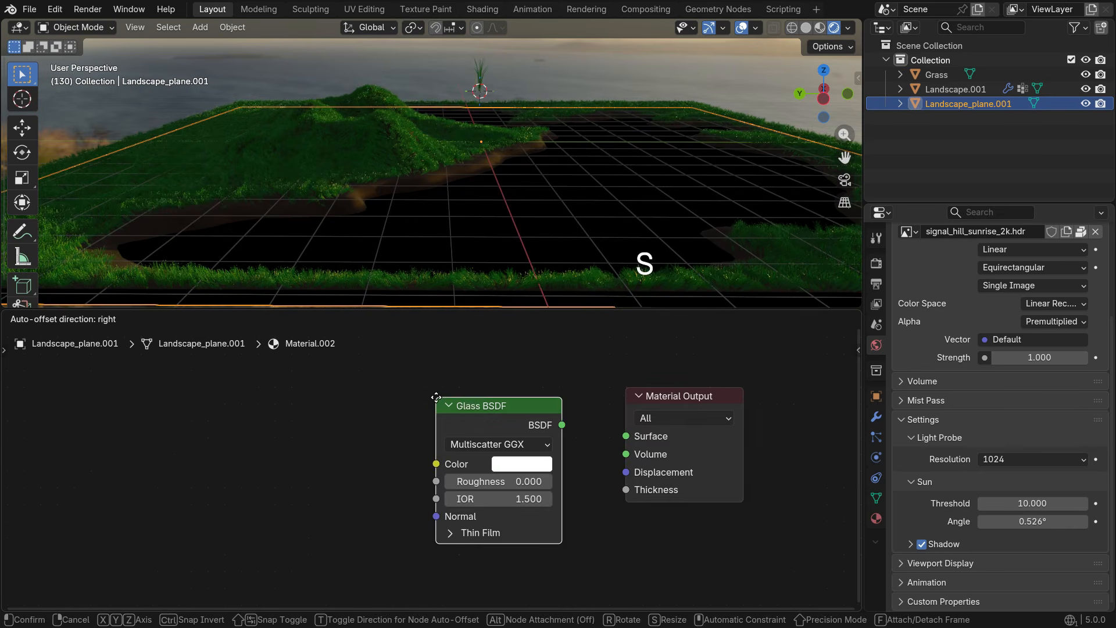
click(416, 397)
scroll(552, 430, up, 3)
drag(511, 429, 609, 439)
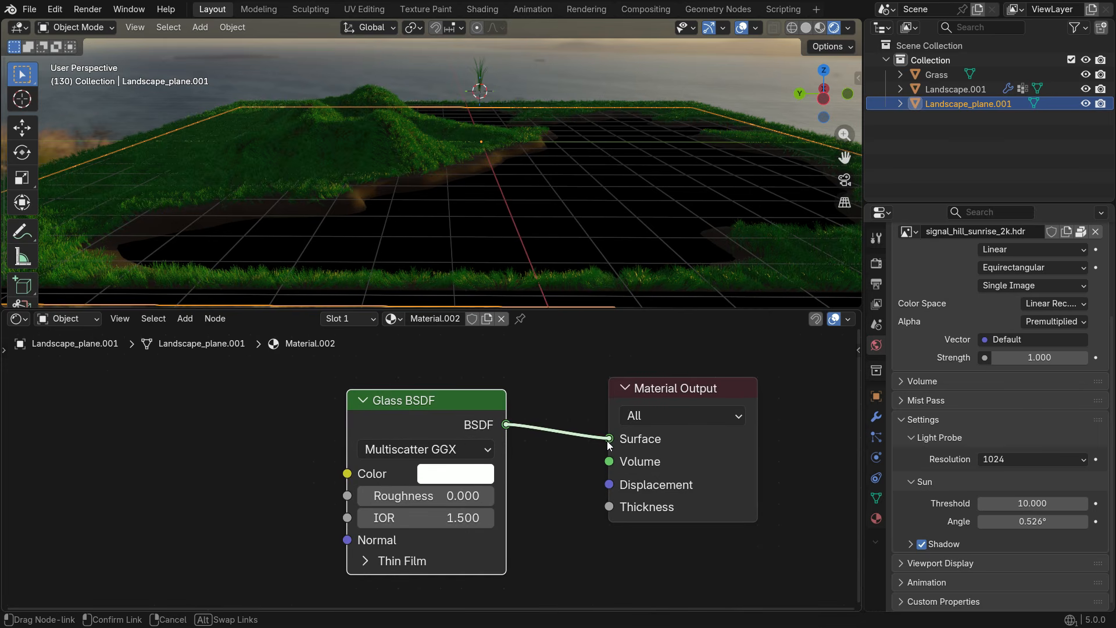
Set the Glass BSDF's IOR to 1.333.
middle_drag(576, 238, 581, 236)
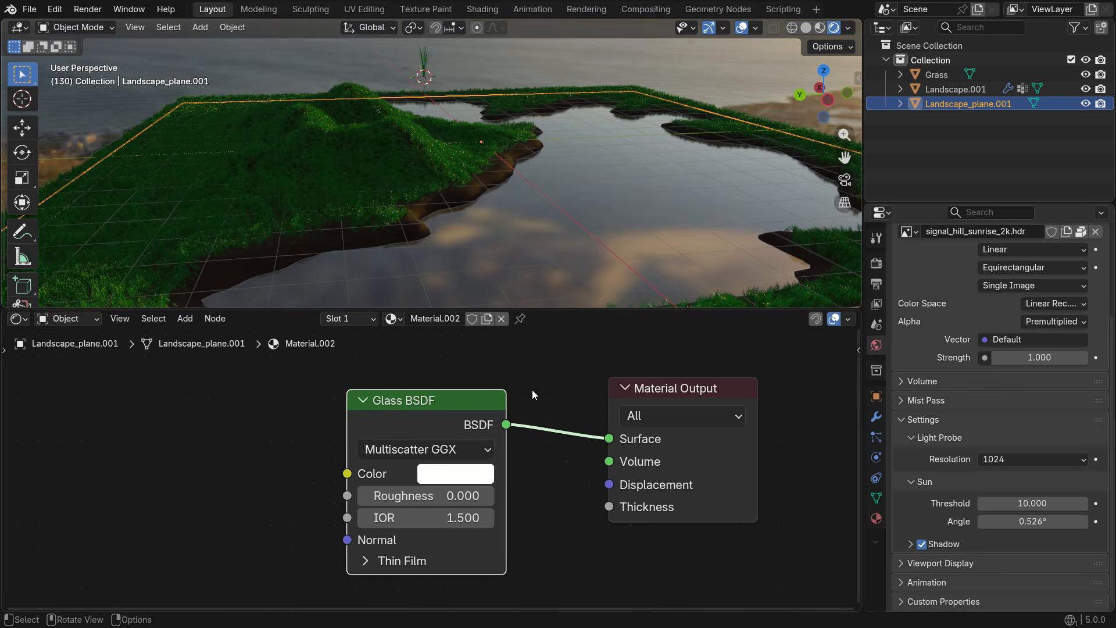
scroll(527, 483, up, 1)
click(447, 518)
text(1.33)
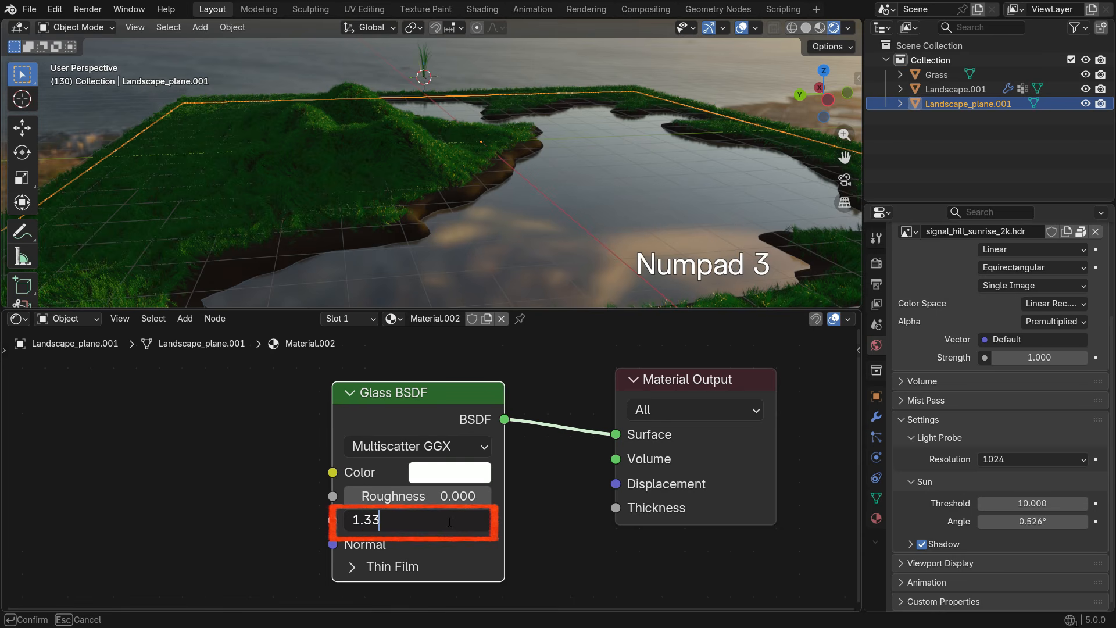
text(3)
key(Return)
middle_drag(531, 226, 538, 225)
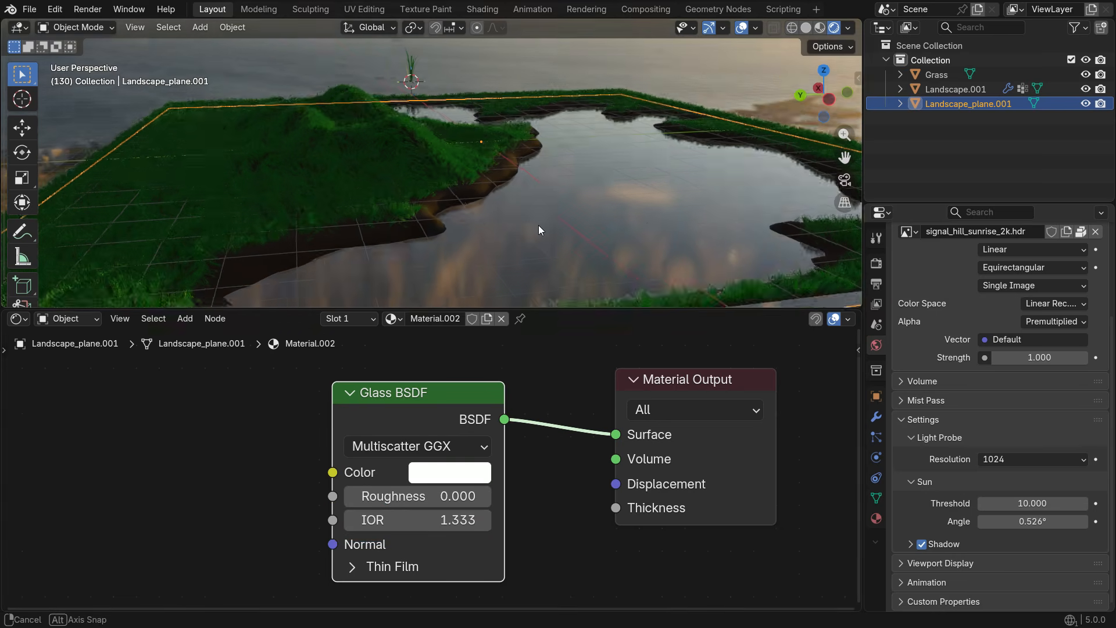
Tint the Glass BSDF's Color a very pale blue, hex #E8FCFFFF.
scroll(629, 224, up, 2)
shift+middle_drag(622, 229, 611, 221)
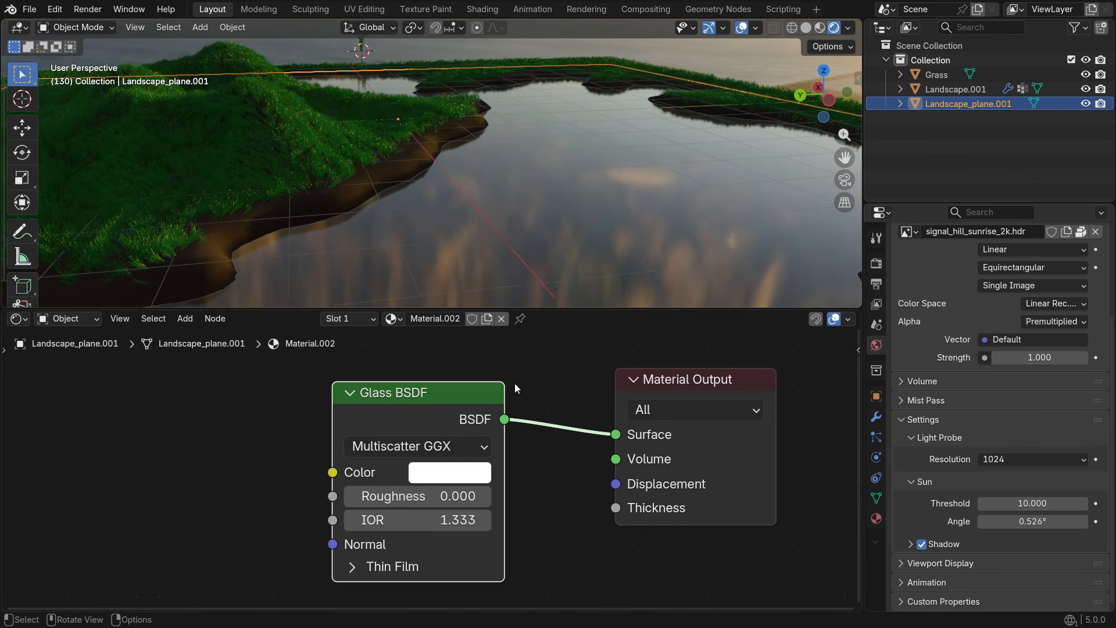
click(464, 470)
drag(509, 172, 511, 171)
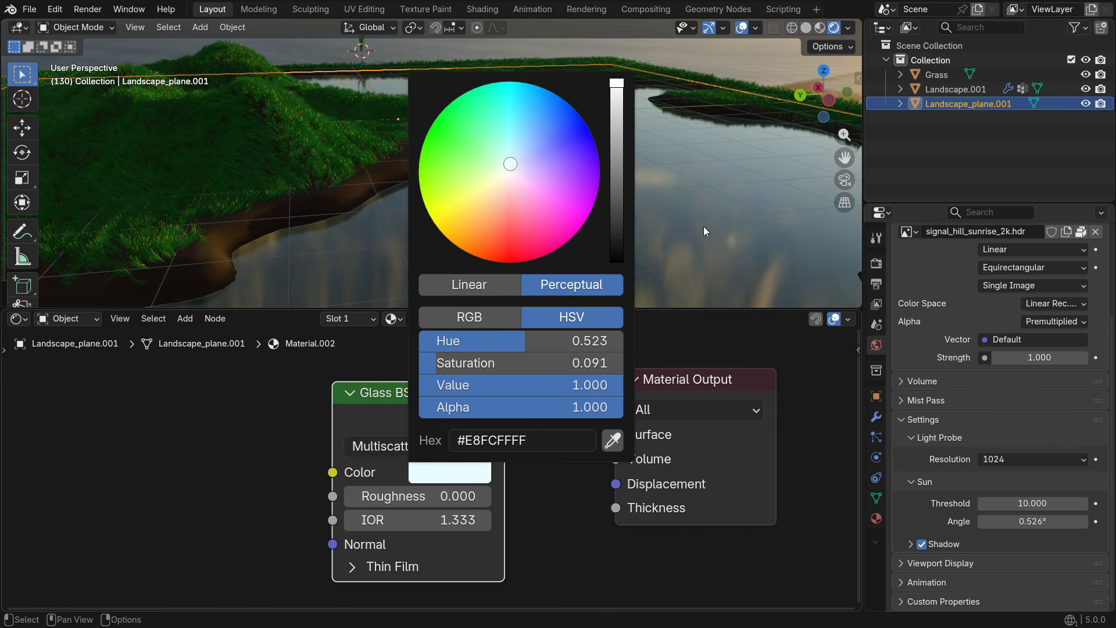
middle_drag(649, 238, 659, 224)
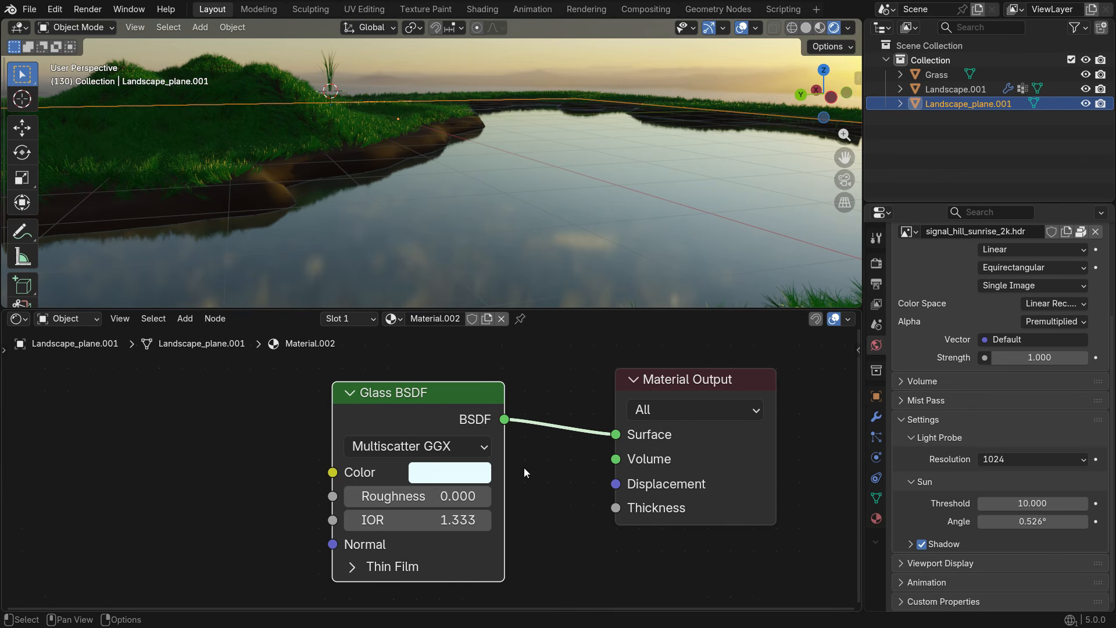
Add a Bump node to the water material and connect its Normal output to the Glass BSDF's Normal input.
shift+middle_drag(561, 488, 668, 485)
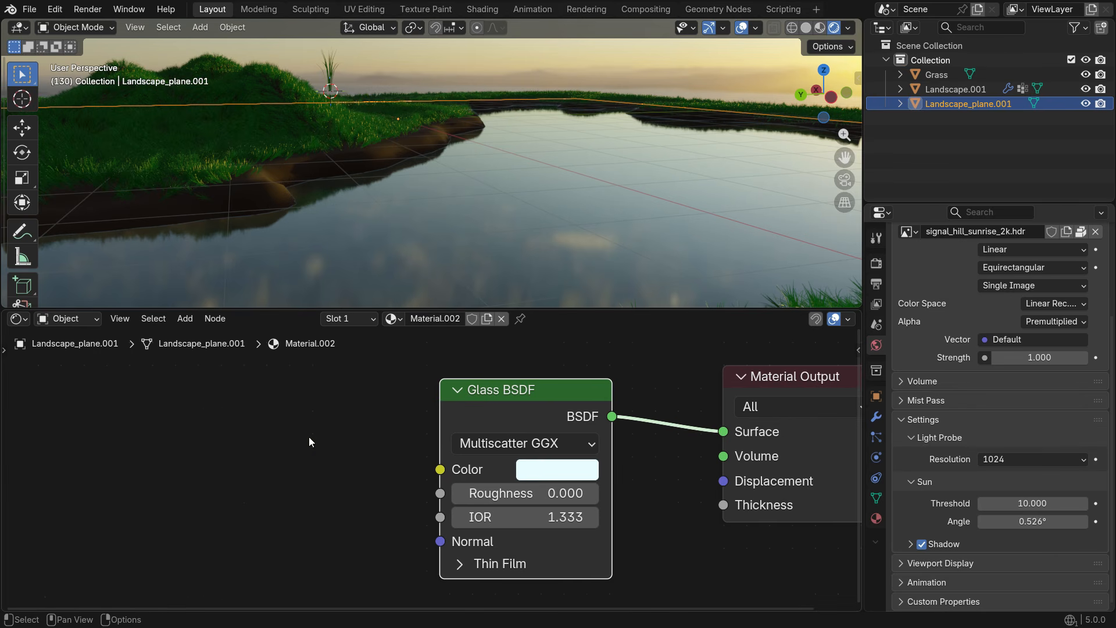
key(shift+a)
text(bump)
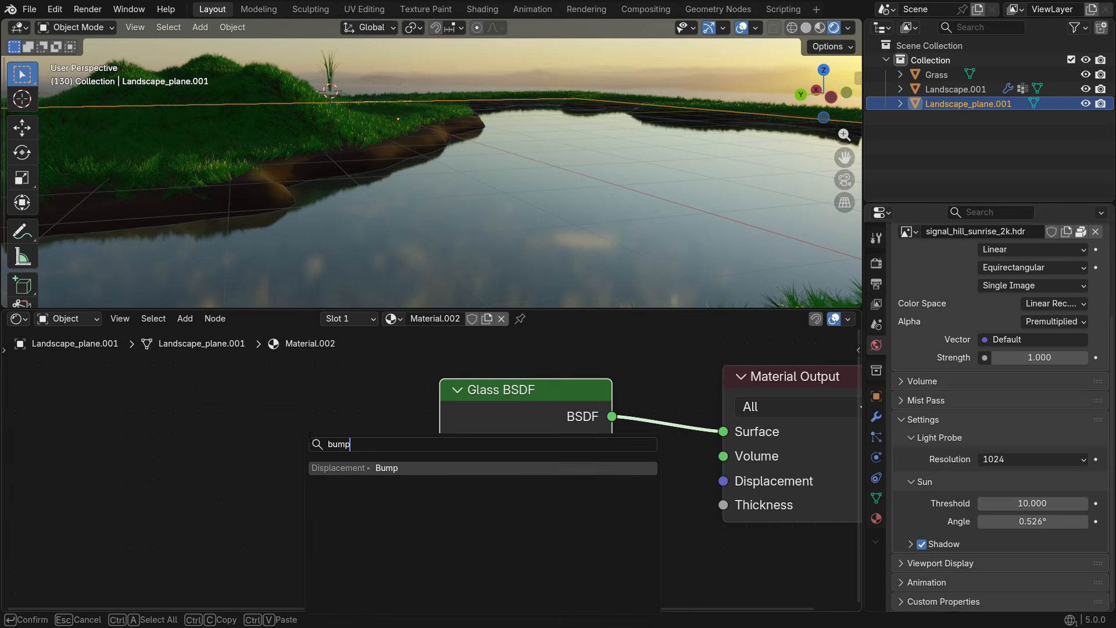
key(Return)
click(213, 399)
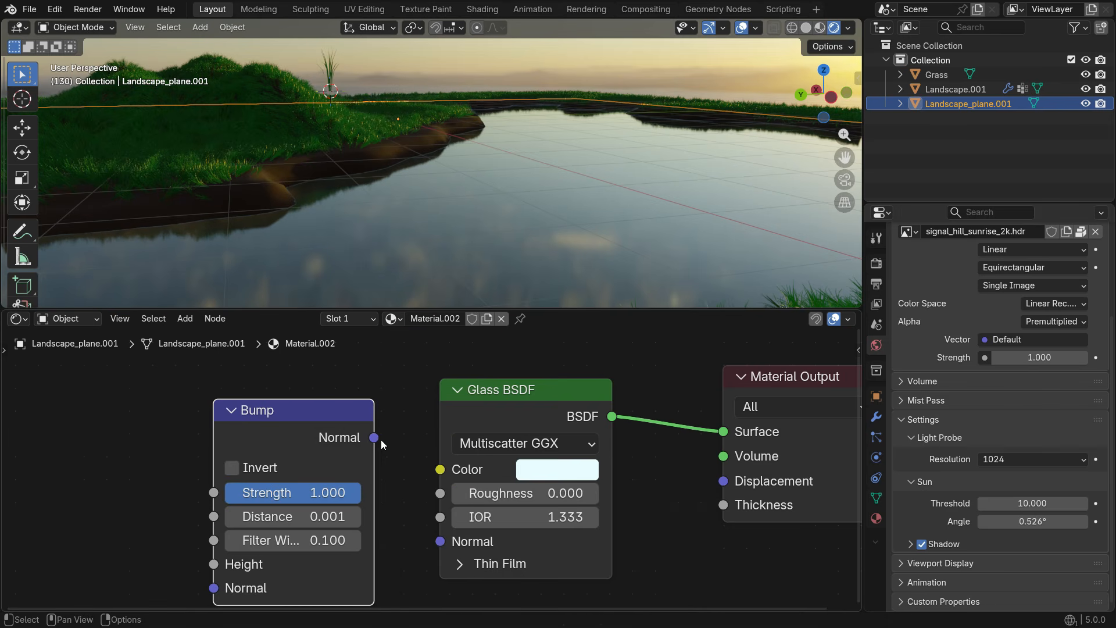
drag(374, 437, 440, 541)
Add a Wave Texture node and connect its Color output to the Bump node's Height input.
middle_drag(440, 541, 625, 528)
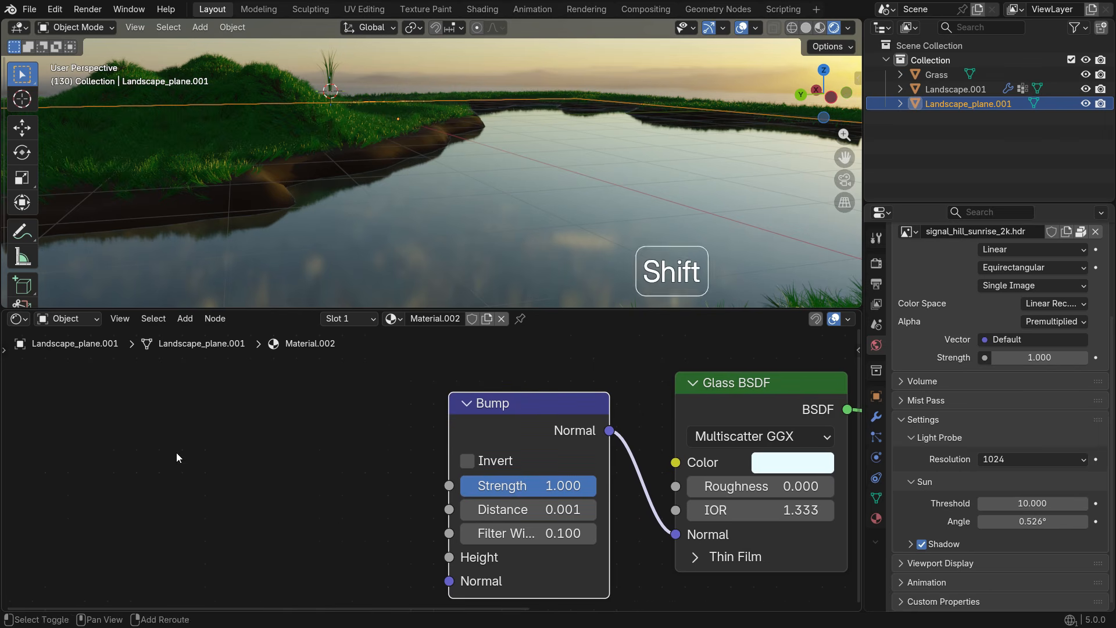
key(shift+a)
click(153, 453)
text(wave)
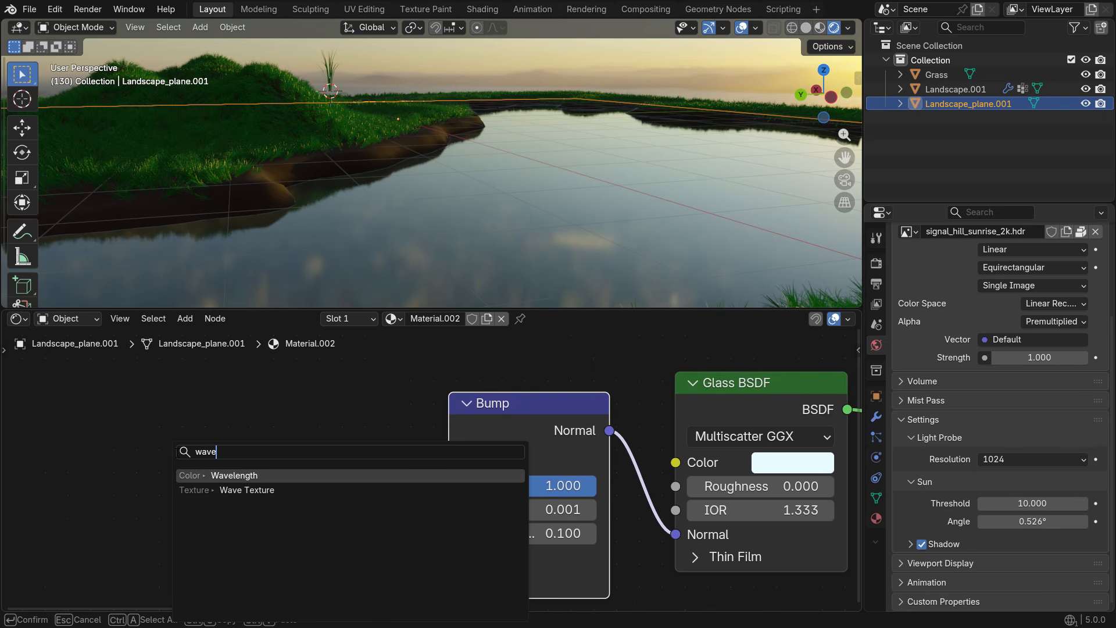
click(244, 490)
click(181, 392)
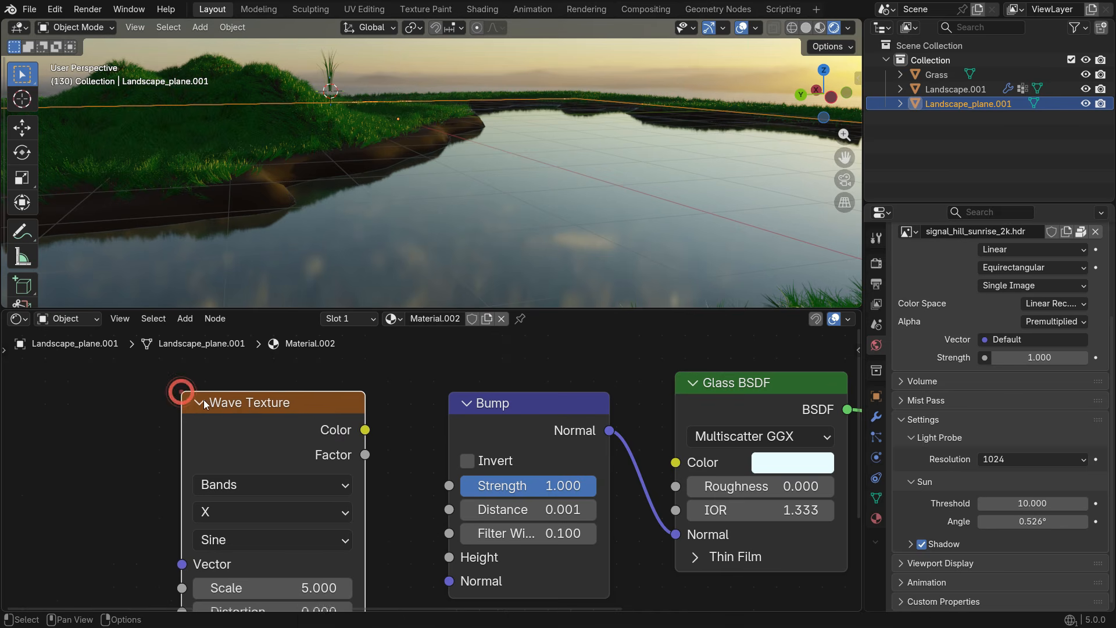
middle_drag(363, 453, 378, 429)
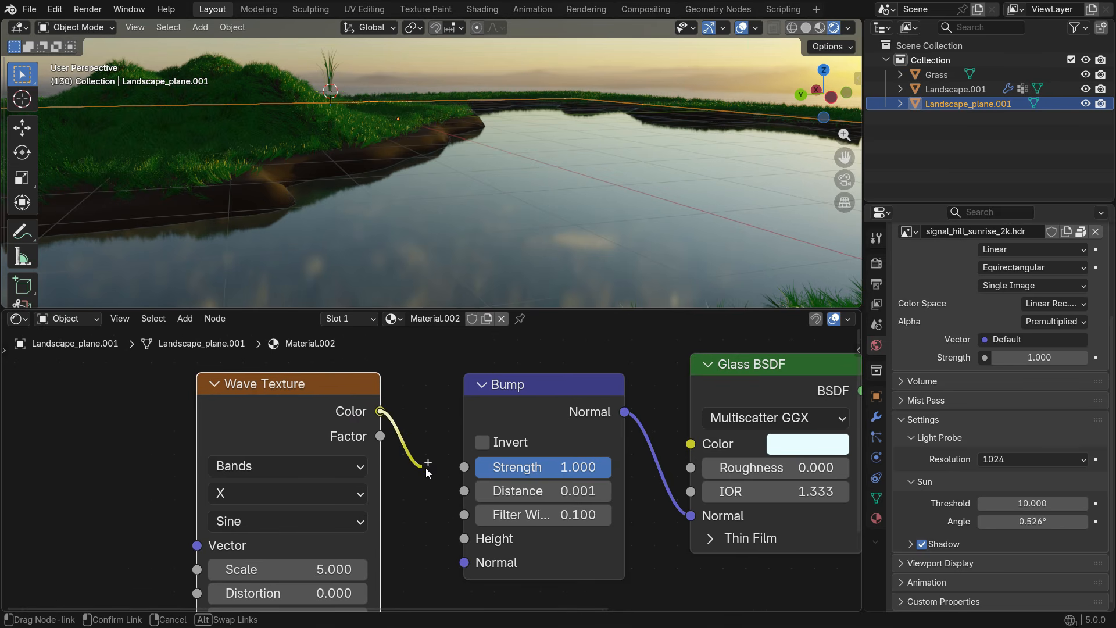
drag(463, 539, 466, 542)
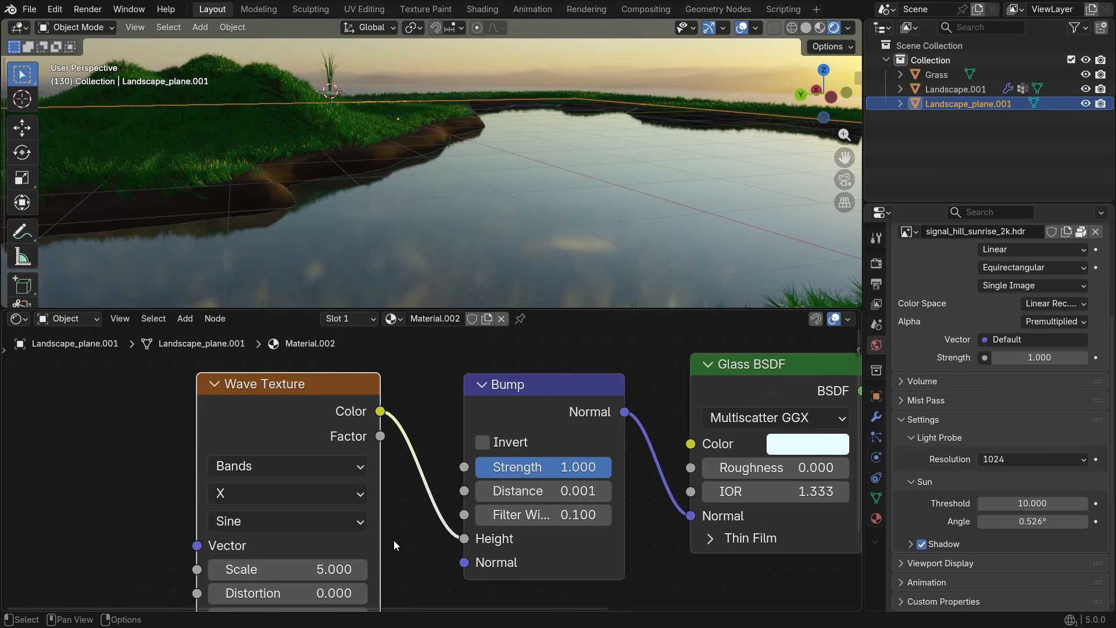
Set the Wave Texture's Scale to 27.100 and its bands direction to Y.
middle_drag(394, 544, 413, 514)
mouse_move(293, 539)
mouse_down()
mouse_move(651, 540)
mouse_move(488, 540)
mouse_move(504, 539)
mouse_up()
click(325, 462)
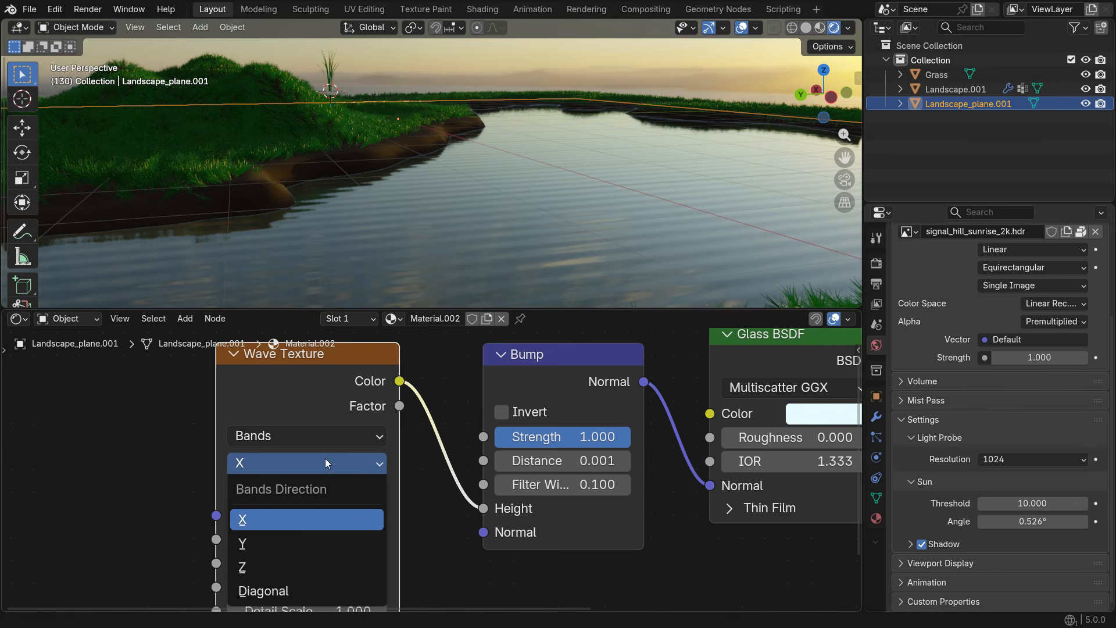
click(289, 536)
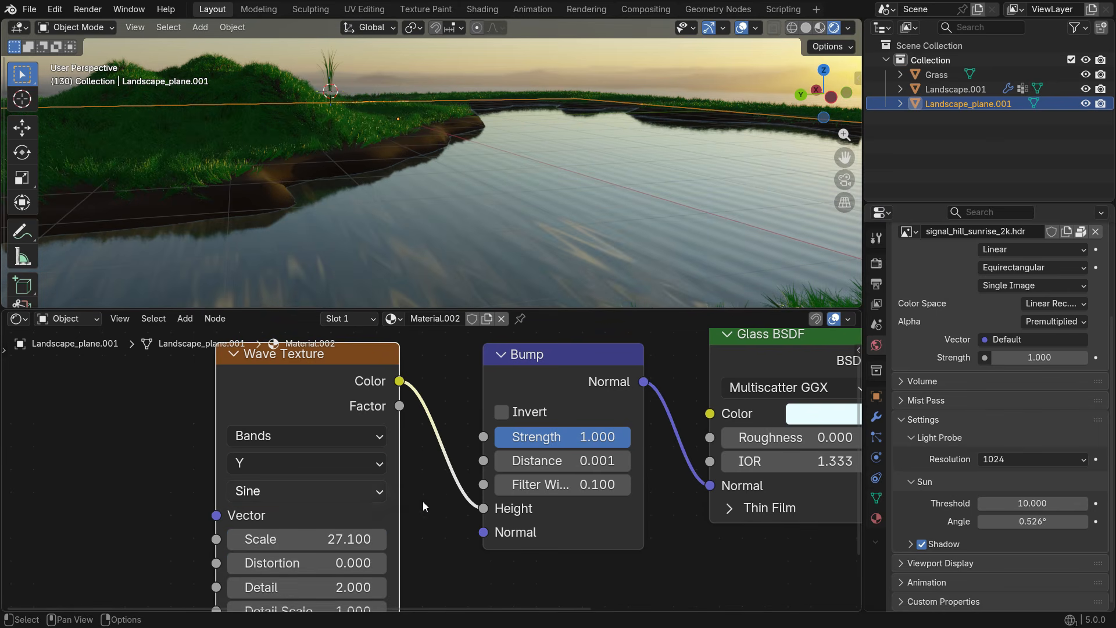
middle_drag(423, 506, 355, 525)
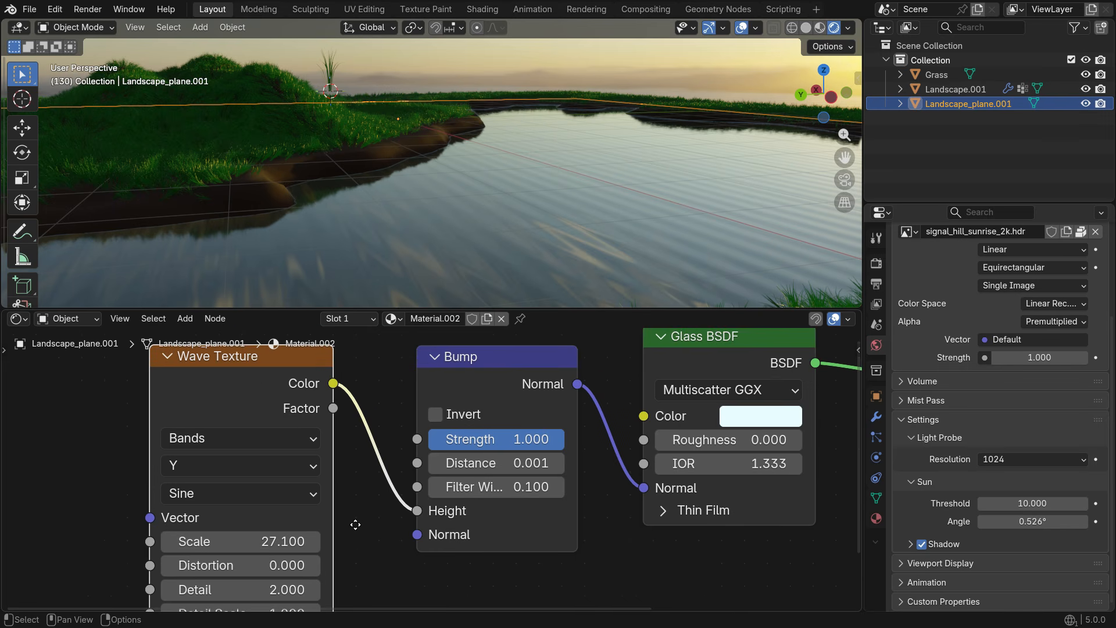
Try Bump Strength values of 2 and 3 on the water, and settle on 2.258.
click(523, 440)
text(2)
key(Return)
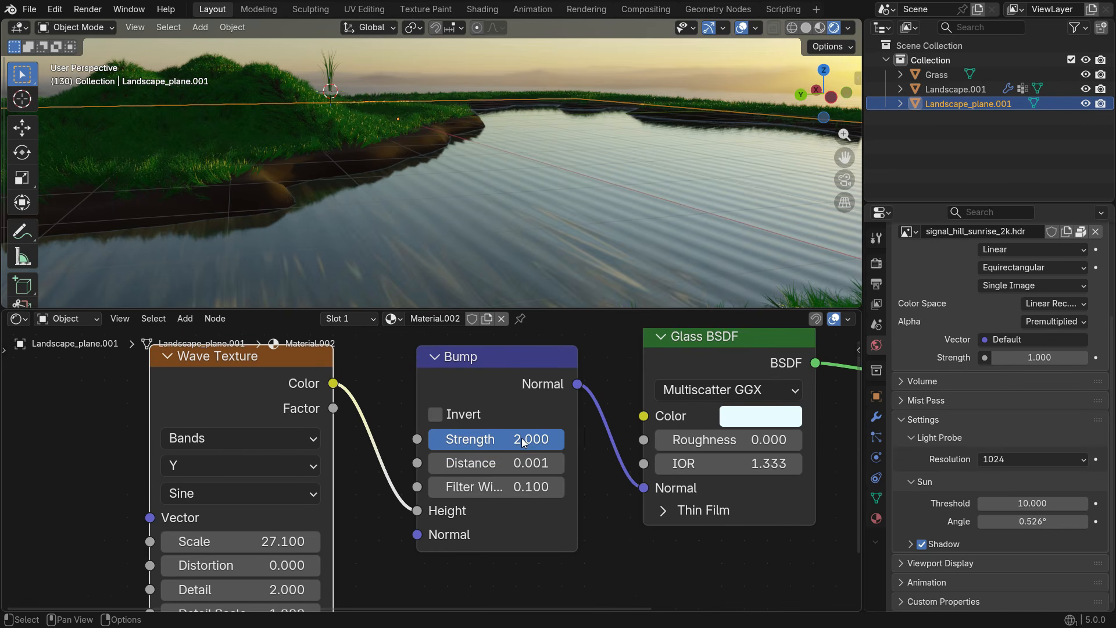
middle_drag(584, 158, 584, 159)
click(529, 432)
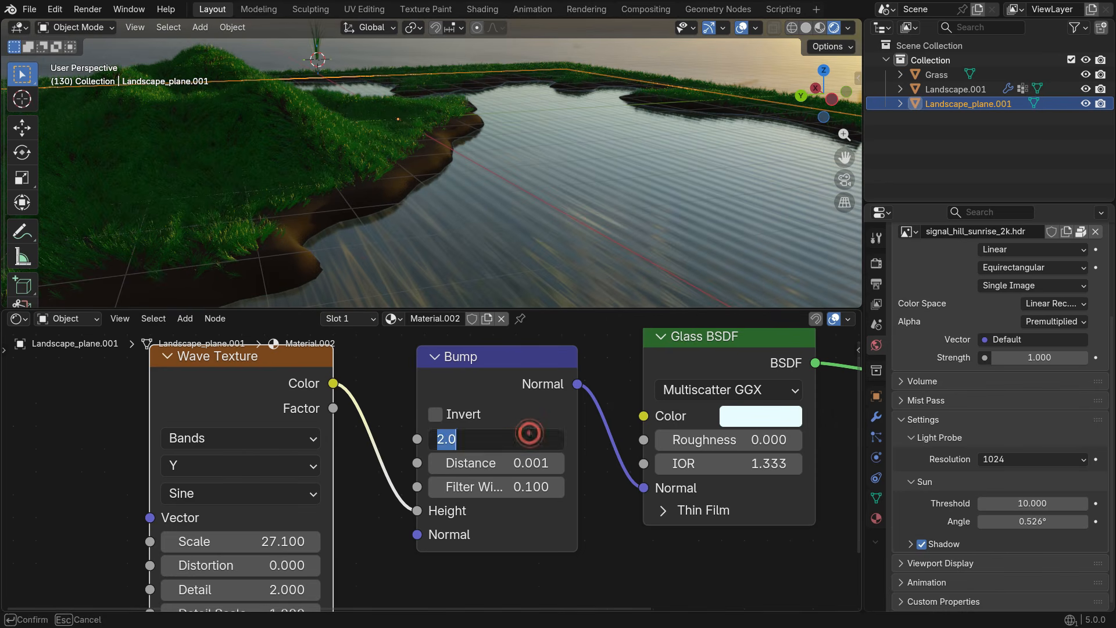
text(3)
key(Return)
click(525, 446)
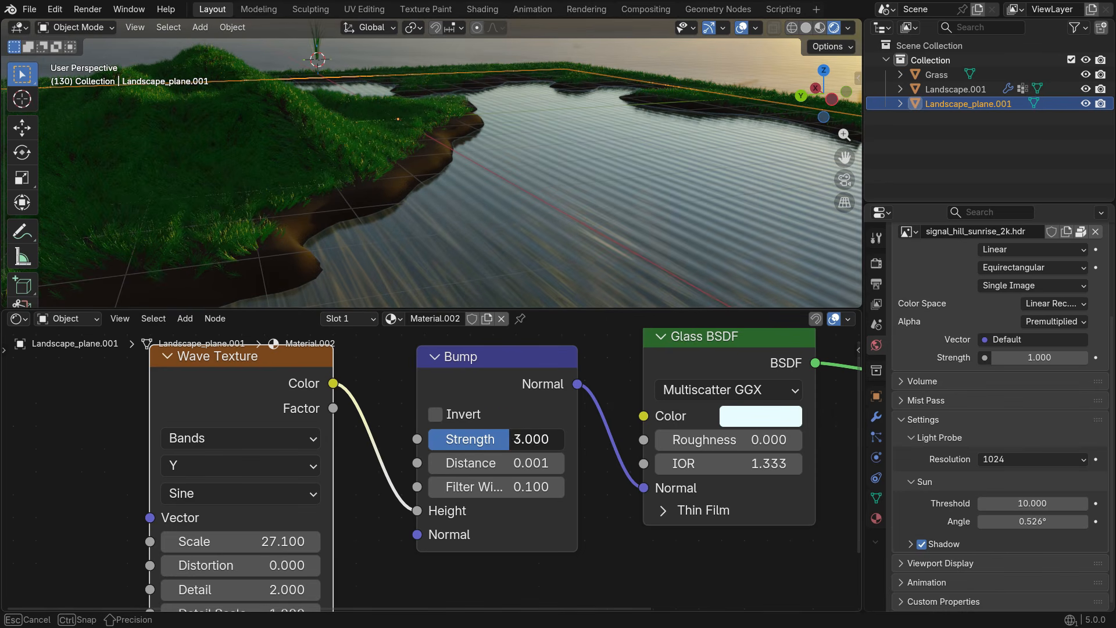
Raise the Wave Texture's Distortion to 10.000.
middle_drag(371, 521, 461, 464)
drag(326, 506, 348, 507)
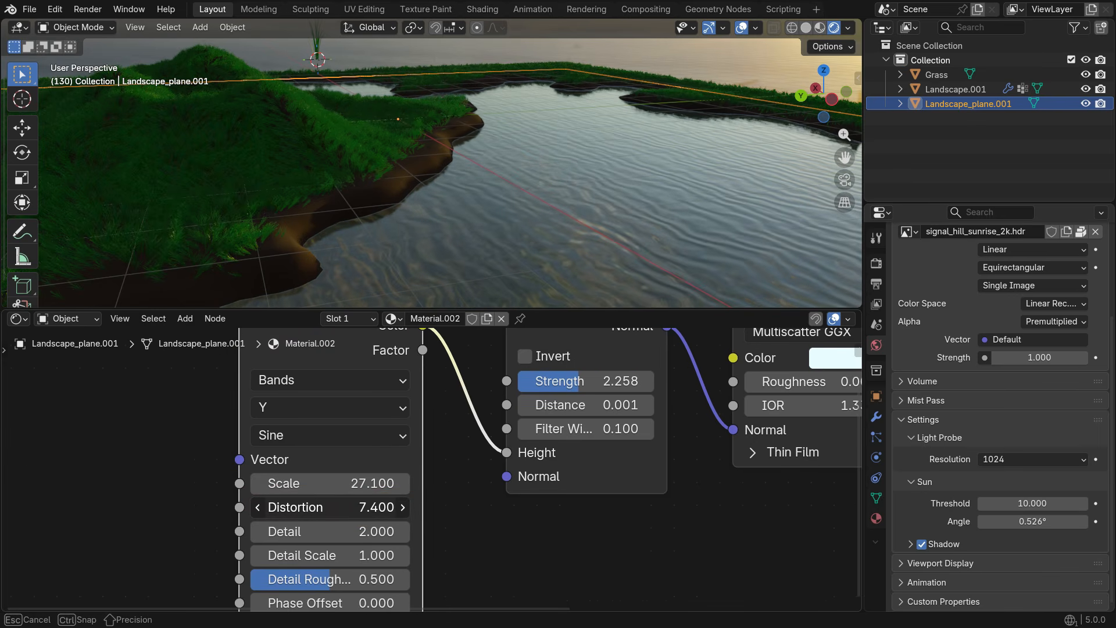
mouse_move(372, 506)
mouse_down()
mouse_move(465, 507)
mouse_move(380, 507)
mouse_up()
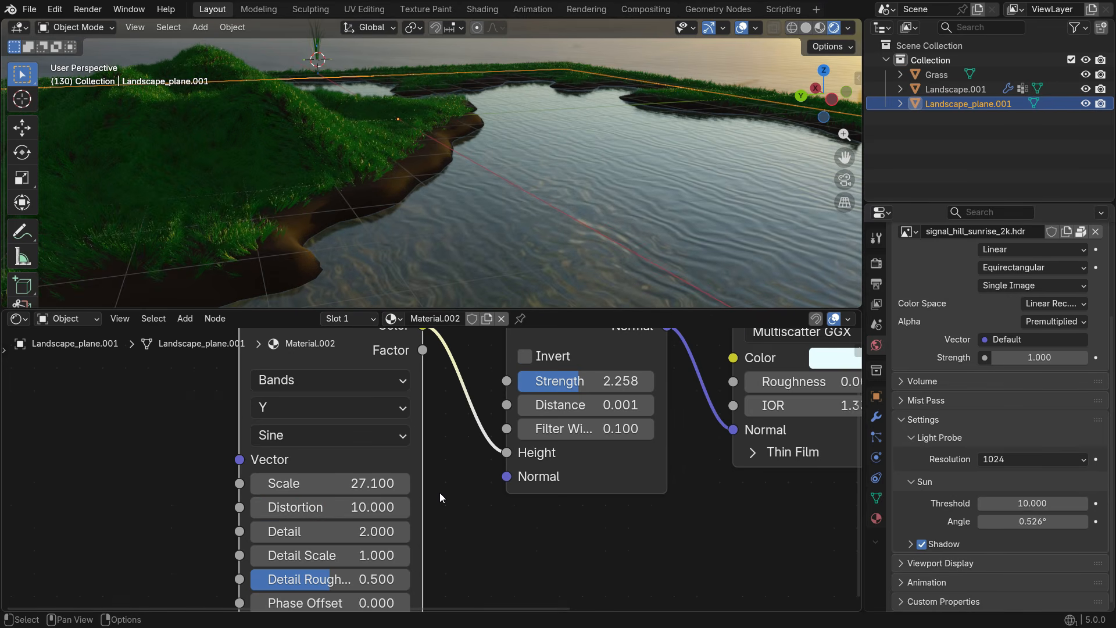
Add Texture Coordinate and Mapping nodes feeding the Wave Texture's Vector input.
scroll(429, 495, down, 2)
middle_drag(429, 497, 557, 522)
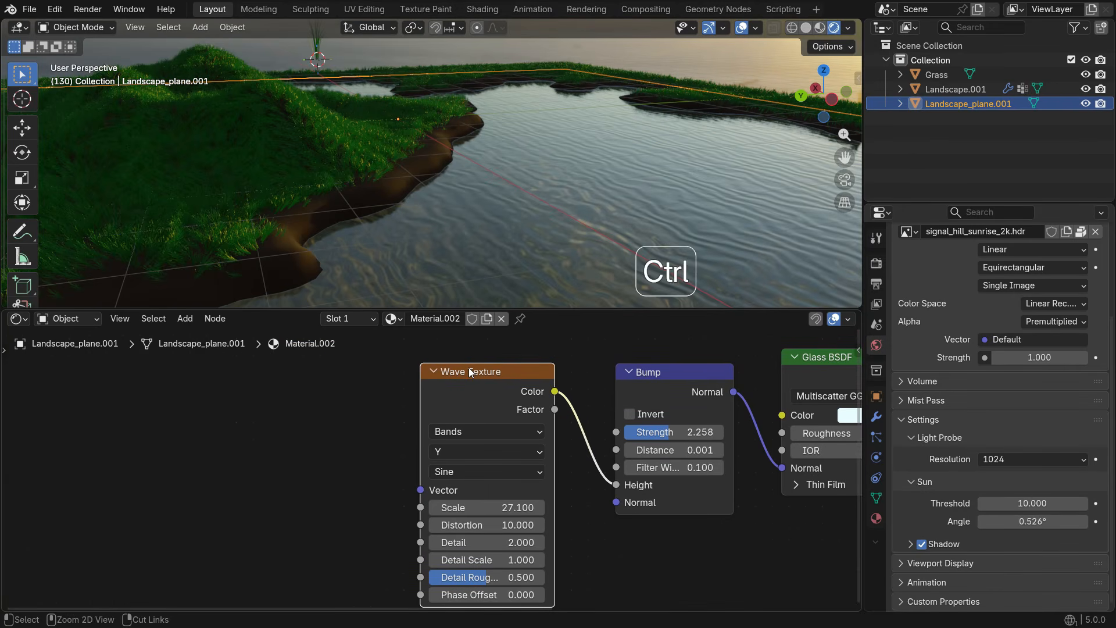
key(ctrl+t)
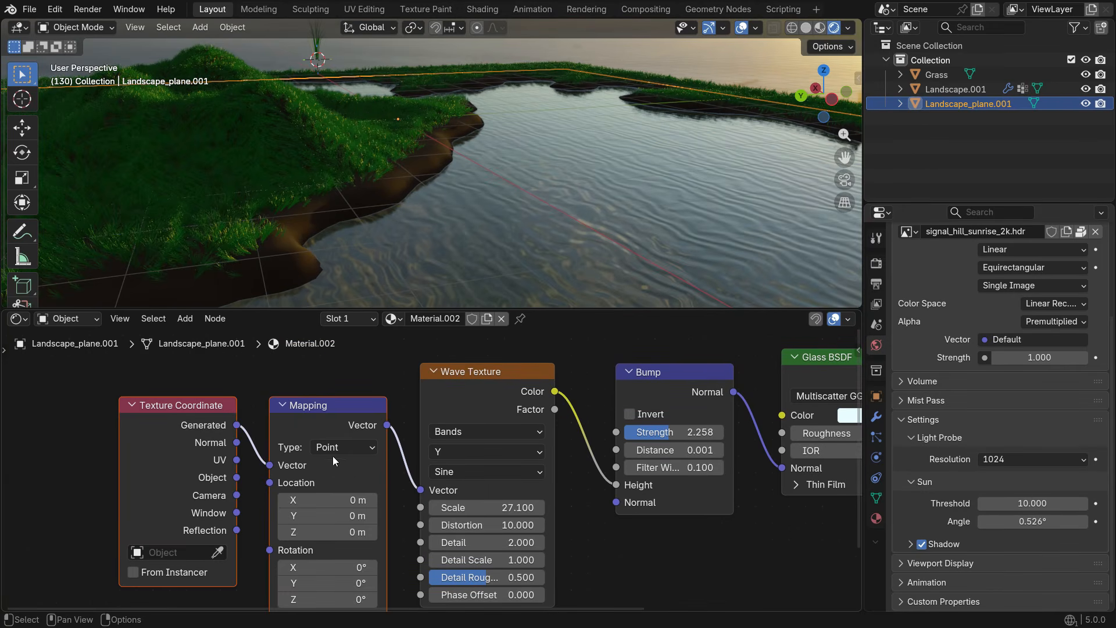
Drive the Mapping node's Location X and Y with the expression #frame and play the animation to check the water.
scroll(319, 457, up, 3)
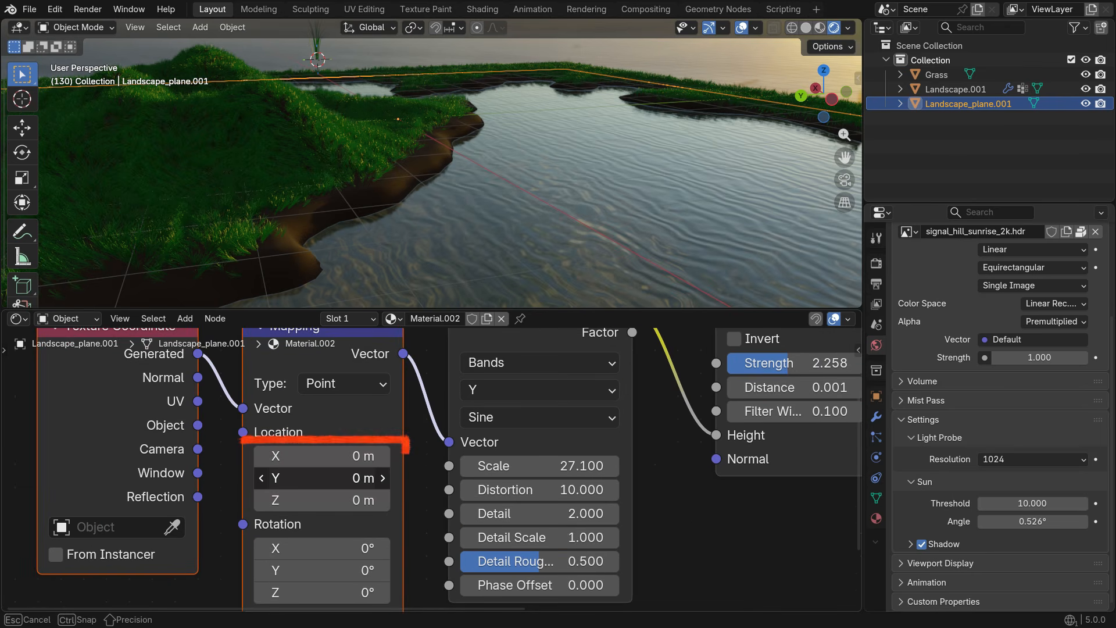
mouse_move(309, 478)
mouse_down()
mouse_move(329, 478)
mouse_move(309, 478)
mouse_move(319, 455)
mouse_move(337, 456)
mouse_up()
click(332, 456)
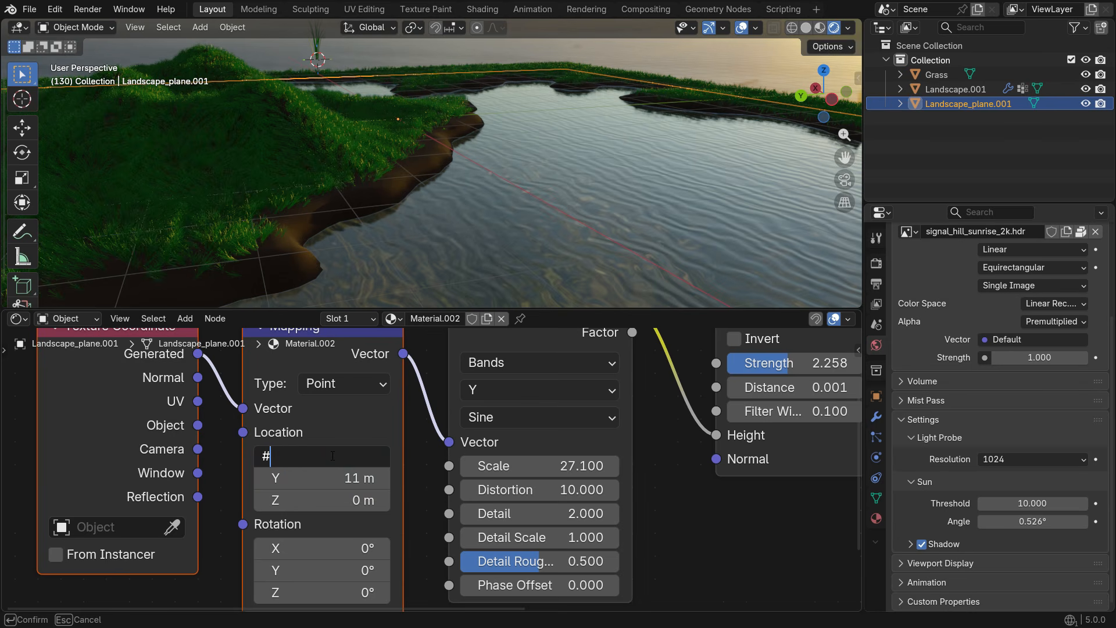
text(#frame)
key(Return)
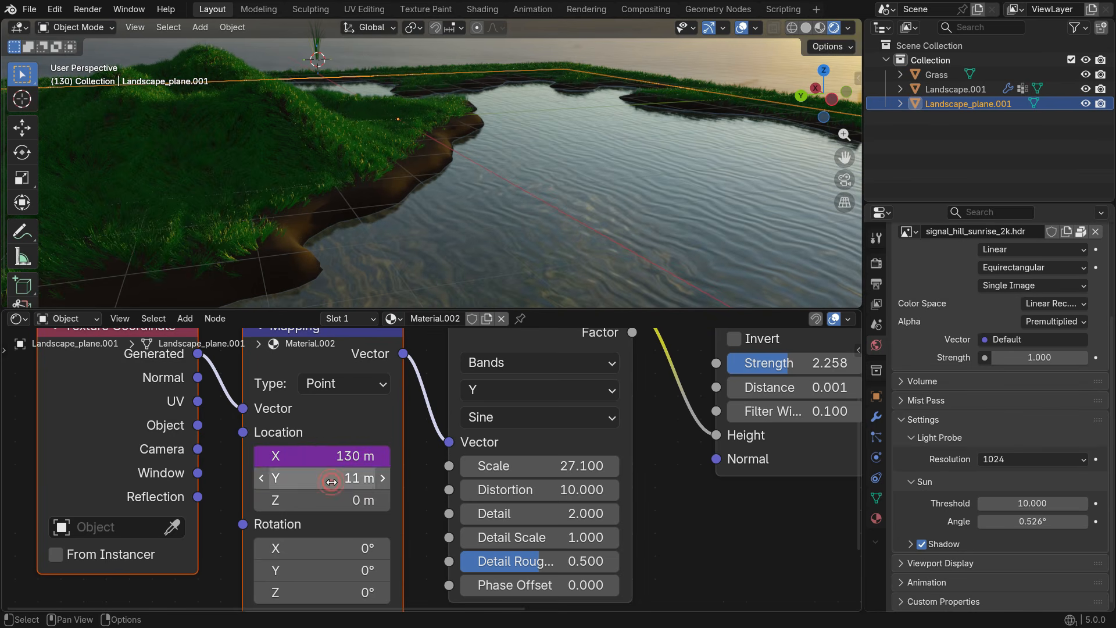
click(333, 480)
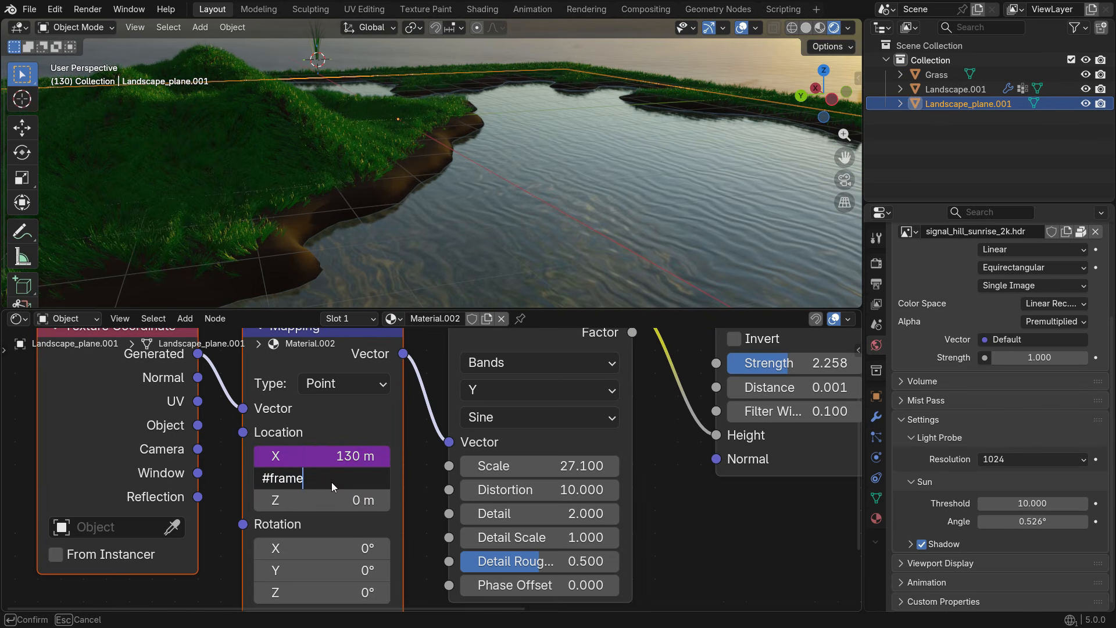
key(Return)
key(space)
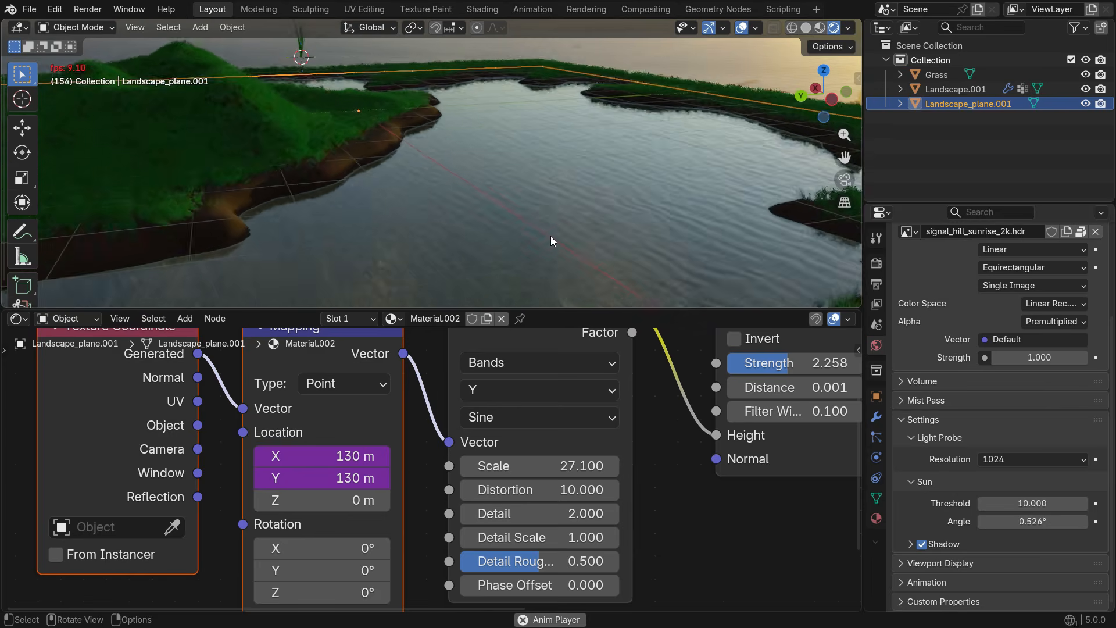
key(space)
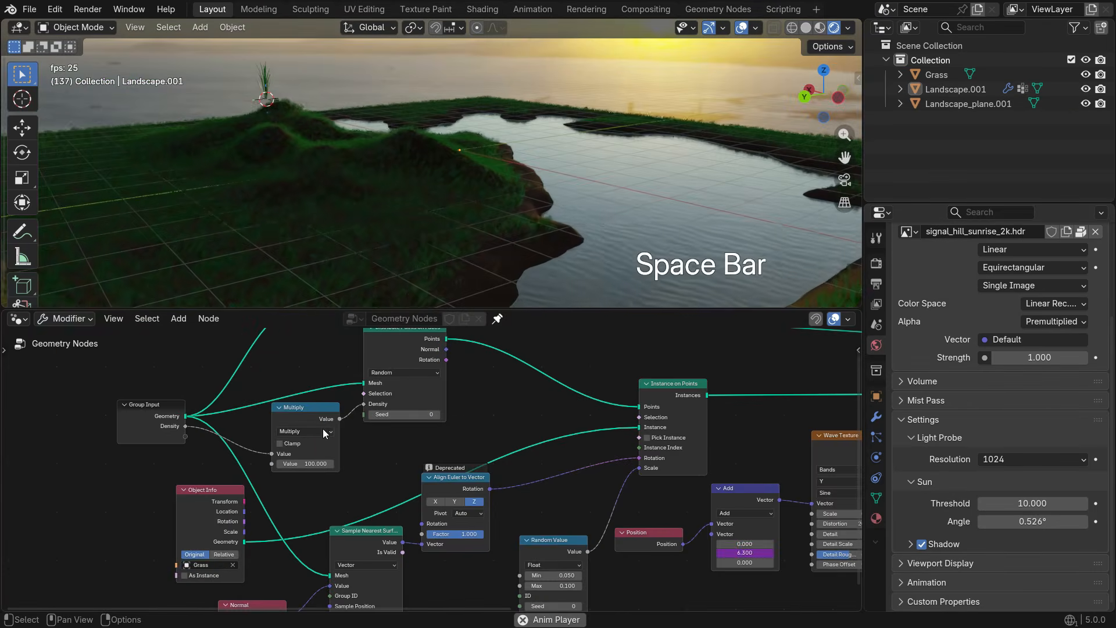
Try 300 as the grass density factor in the landscape's Multiply node, and settle on 500.
scroll(277, 461, up, 3)
click(314, 463)
text(30)
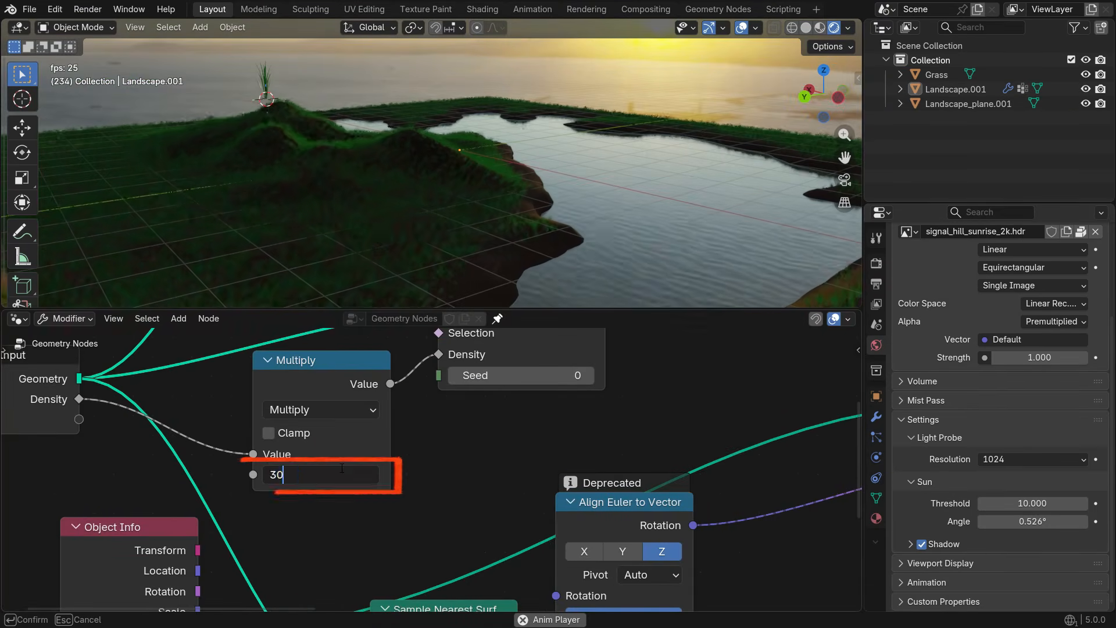
text(0)
key(Return)
click(344, 473)
text(5)
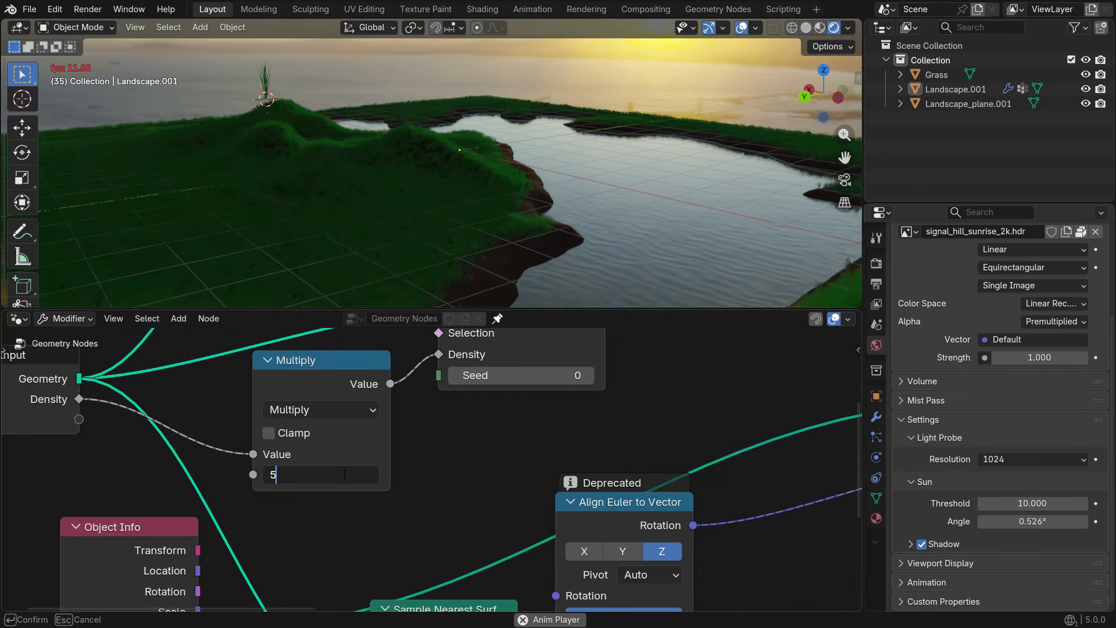
text(00)
key(Return)
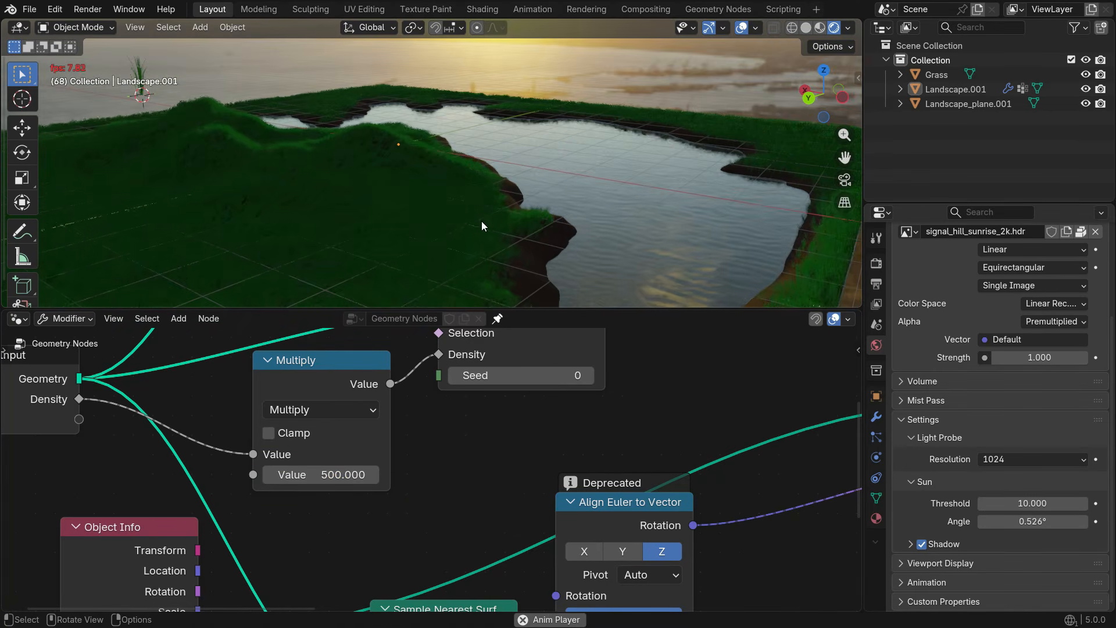